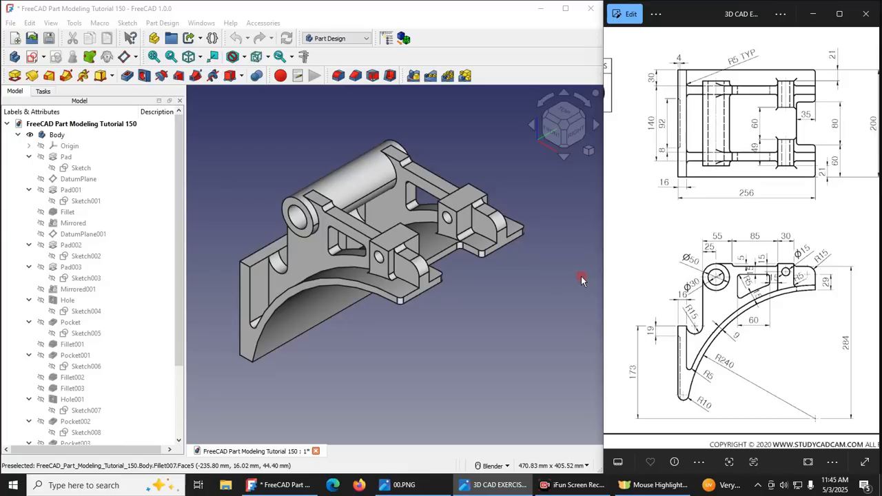
Examine the reference drawing of exercise 289, covering both the dimensioned views and the isometric picture of the part
mouse_move(811, 223)
left_mouse_down()
mouse_move(679, 300)
mouse_move(742, 256)
mouse_move(709, 262)
left_mouse_up()
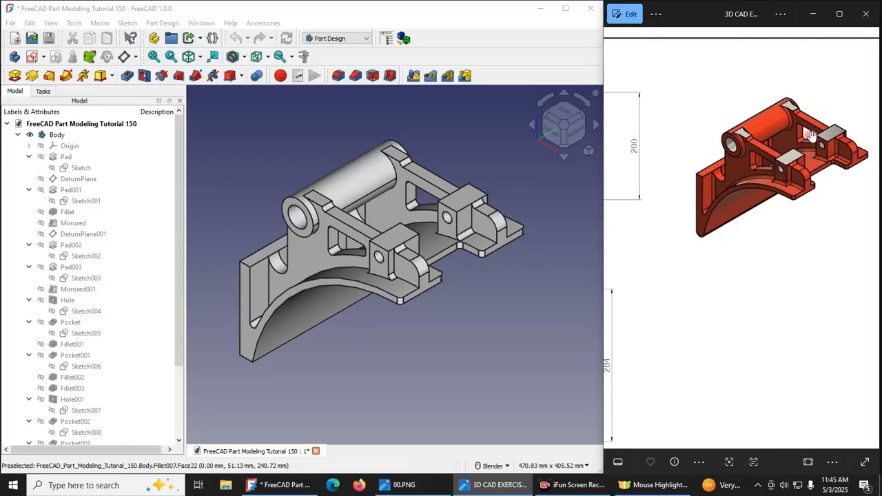
scroll(811, 131, "down", 3)
scroll(820, 188, "up", 5)
left_click_drag(789, 231, 643, 257)
scroll(730, 230, "down", 3)
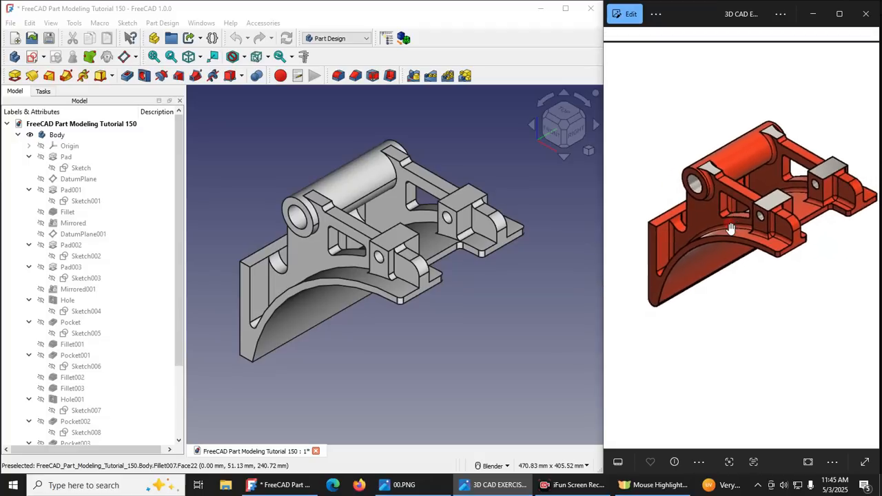
scroll(730, 230, "down", 1)
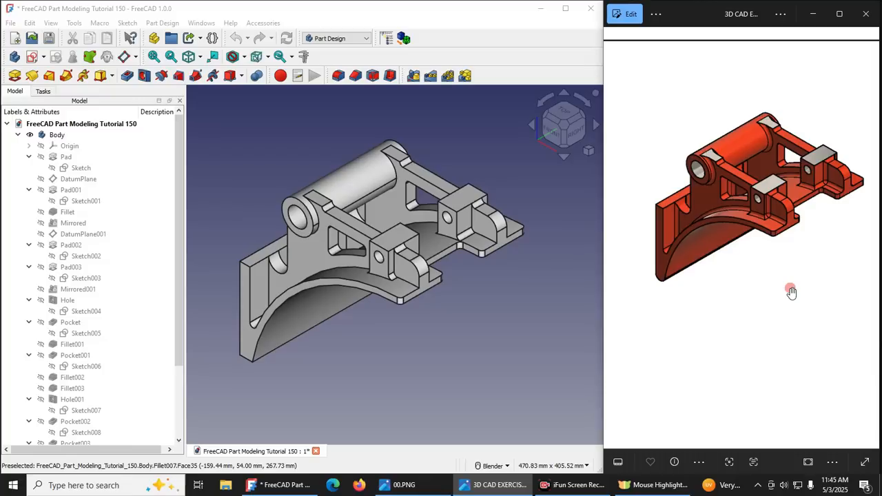
mouse_move(800, 277)
left_mouse_down()
mouse_move(749, 282)
mouse_move(875, 273)
left_mouse_up()
mouse_move(717, 283)
left_mouse_down()
mouse_move(825, 275)
mouse_move(841, 224)
mouse_move(852, 227)
mouse_move(863, 208)
left_mouse_up()
scroll(738, 232, "down", 5)
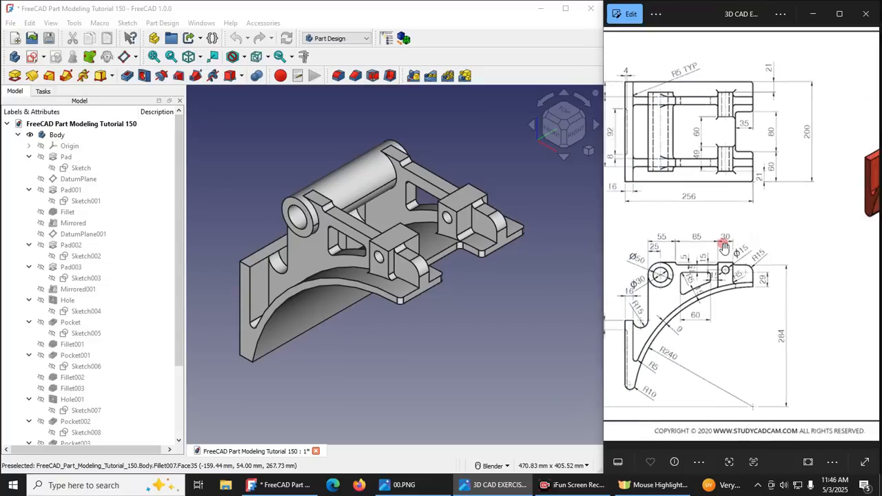
scroll(731, 243, "down", 1)
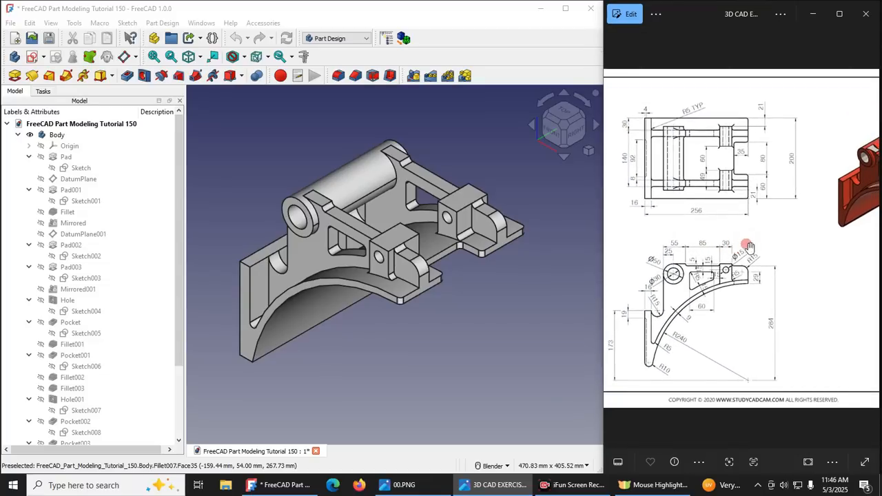
mouse_move(781, 241)
left_mouse_down()
mouse_move(702, 267)
mouse_move(786, 255)
left_mouse_up()
scroll(786, 255, "down", 2)
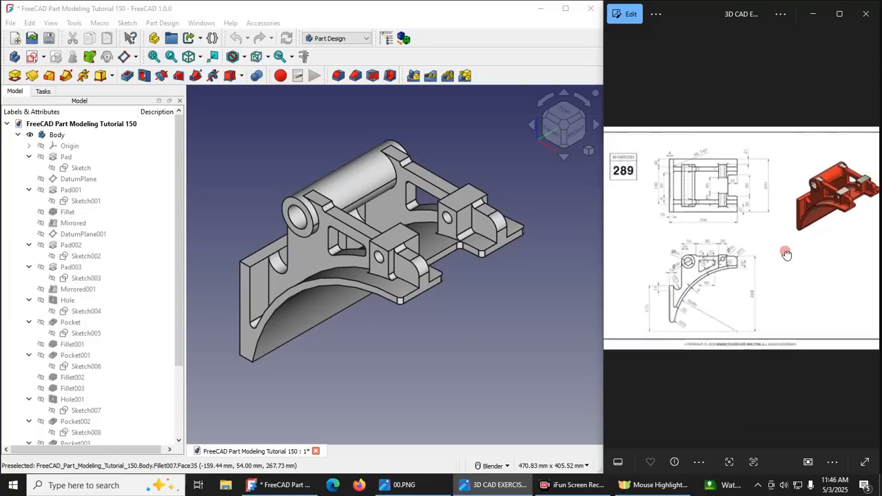
scroll(789, 251, "up", 5)
scroll(796, 241, "down", 3)
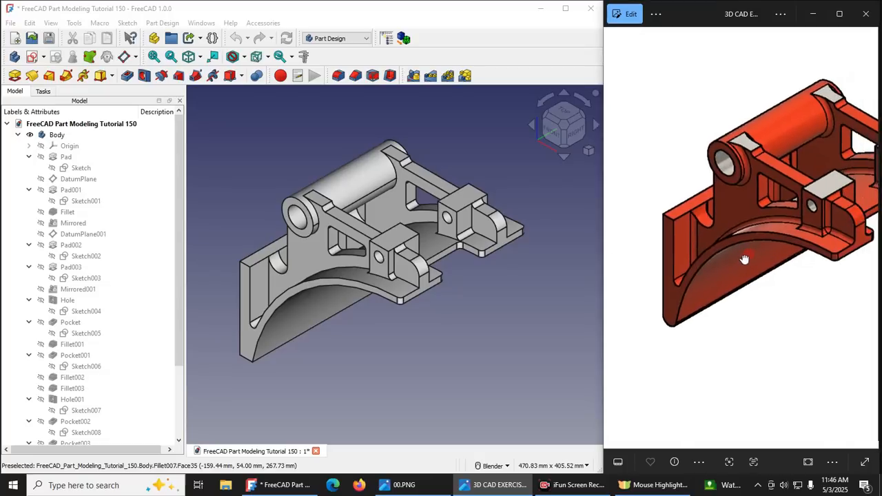
scroll(680, 271, "down", 1)
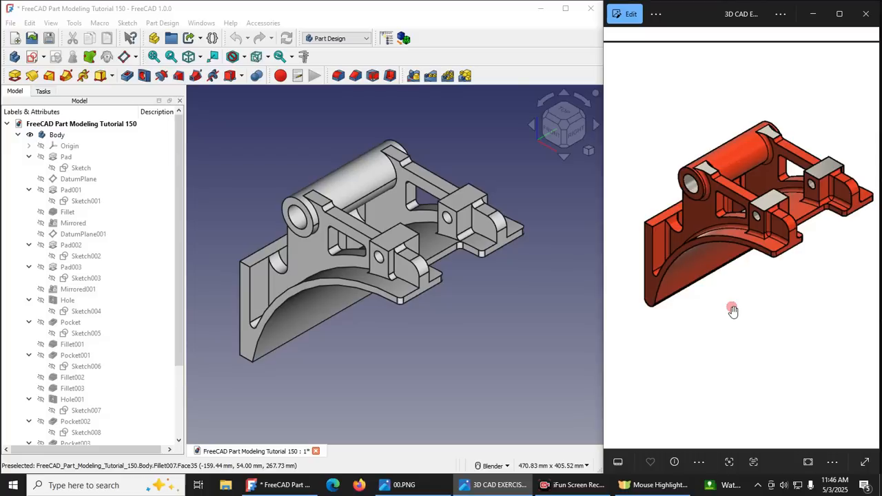
Inspect the finished FreeCAD bracket model from several angles and compare it with the isometric picture in the reference drawing
mouse_move(390, 341)
middle_mouse_down()
mouse_move(385, 372)
mouse_move(390, 273)
mouse_move(342, 355)
mouse_move(305, 378)
mouse_move(418, 341)
mouse_move(387, 369)
mouse_move(394, 300)
mouse_move(394, 330)
middle_mouse_up()
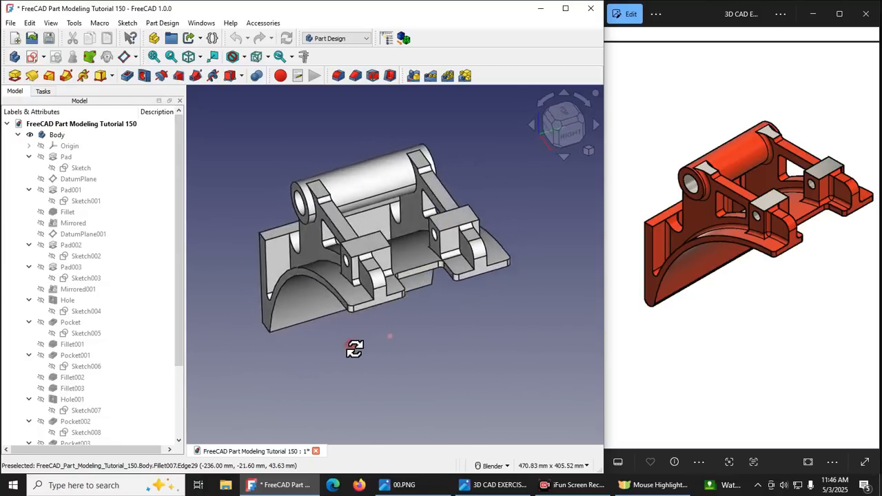
middle_click_drag(318, 352, 409, 329)
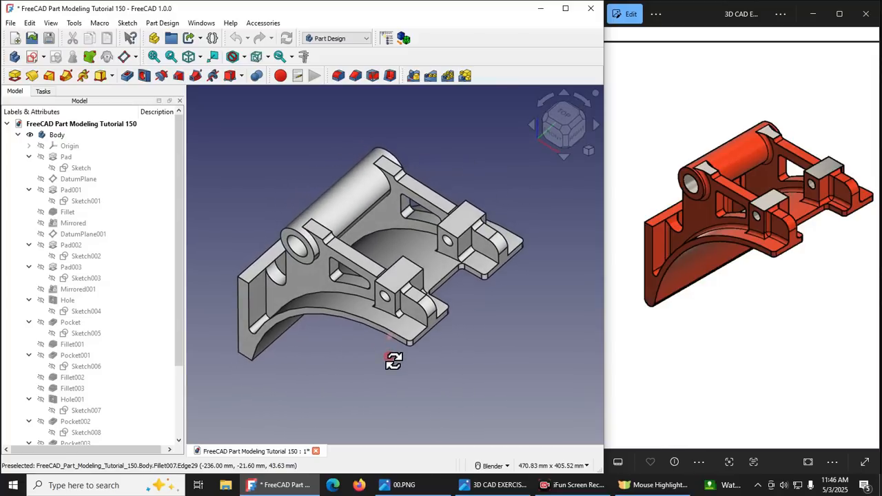
mouse_move(394, 333)
middle_mouse_down()
mouse_move(397, 271)
mouse_move(373, 343)
mouse_move(411, 352)
mouse_move(388, 361)
mouse_move(368, 346)
mouse_move(377, 263)
mouse_move(380, 335)
mouse_move(441, 352)
mouse_move(460, 343)
mouse_move(390, 348)
middle_mouse_up()
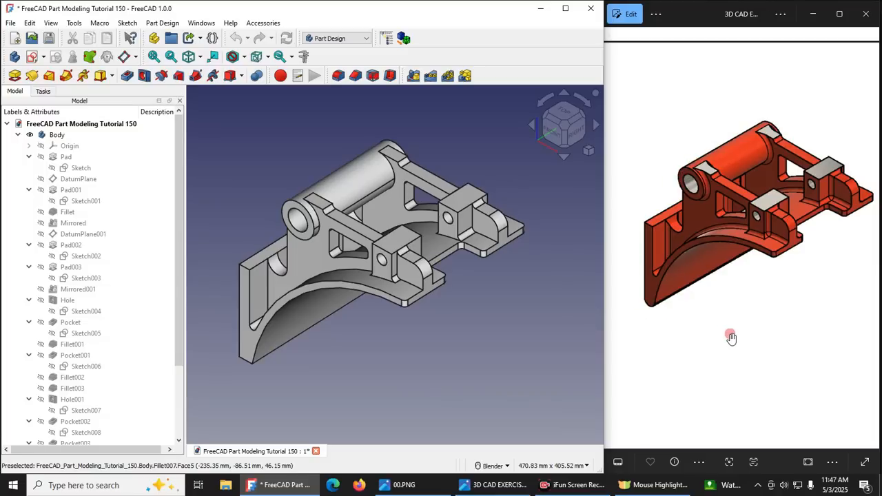
mouse_move(326, 301)
middle_mouse_down()
mouse_move(332, 224)
mouse_move(338, 309)
mouse_move(431, 310)
mouse_move(313, 285)
mouse_move(310, 299)
mouse_move(336, 280)
mouse_move(368, 317)
mouse_move(400, 310)
mouse_move(436, 335)
mouse_move(361, 297)
mouse_move(326, 291)
middle_mouse_up()
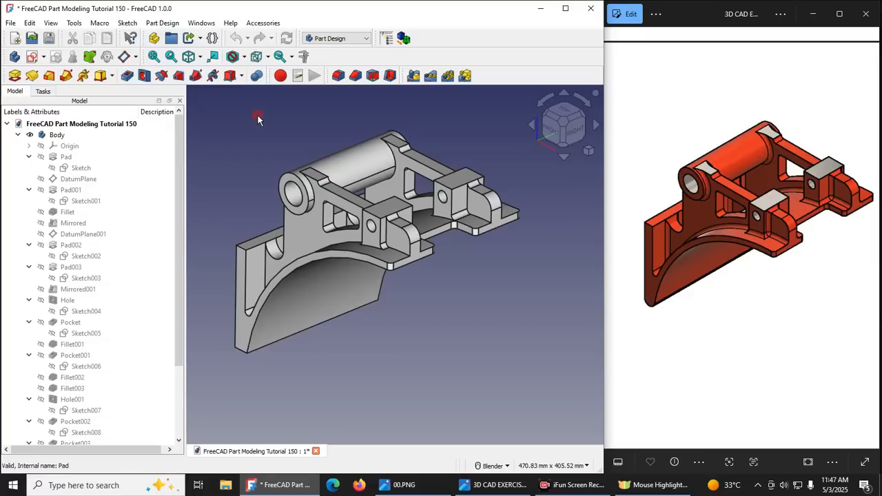
mouse_move(426, 311)
middle_mouse_down()
mouse_move(382, 335)
mouse_move(338, 339)
mouse_move(368, 321)
mouse_move(449, 309)
mouse_move(449, 331)
mouse_move(443, 269)
mouse_move(443, 324)
middle_mouse_up()
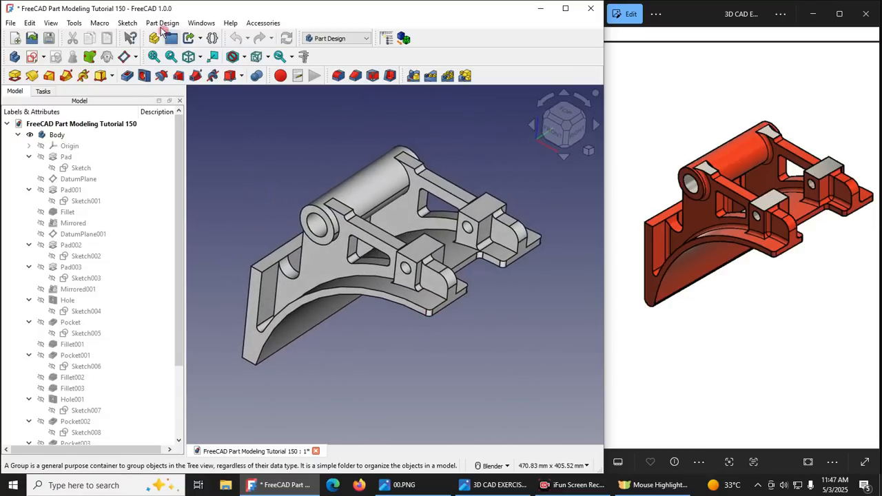
Check the installed FreeCAD version in the program's About information and close it
left_click(230, 23)
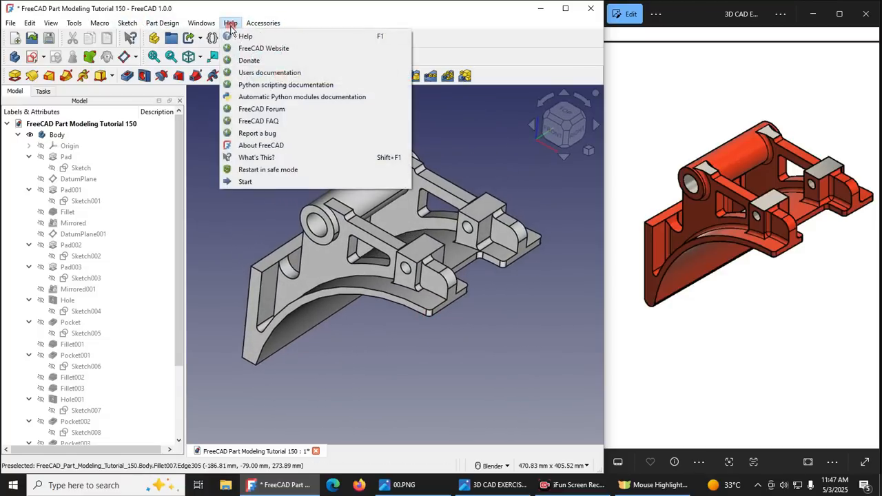
left_click(250, 146)
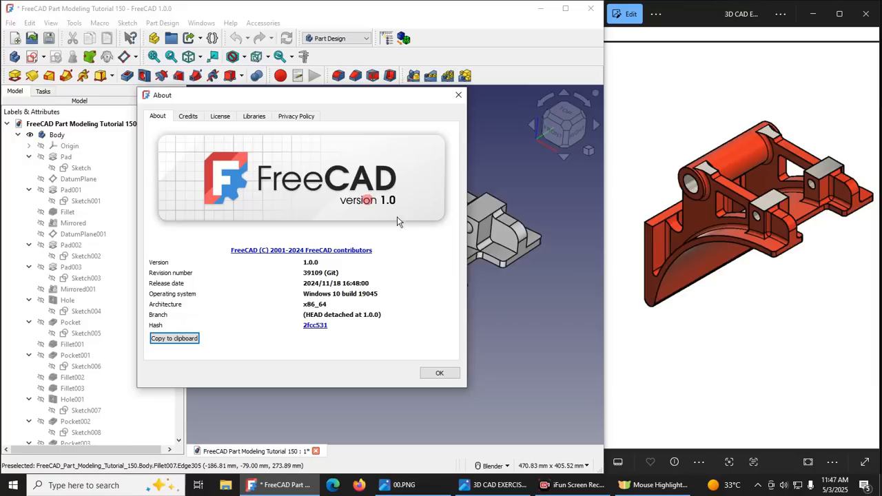
left_click(440, 375)
Study the dimensioned top and front views of the reference drawing beside the model, and set the model to isometric view
double_click(703, 337)
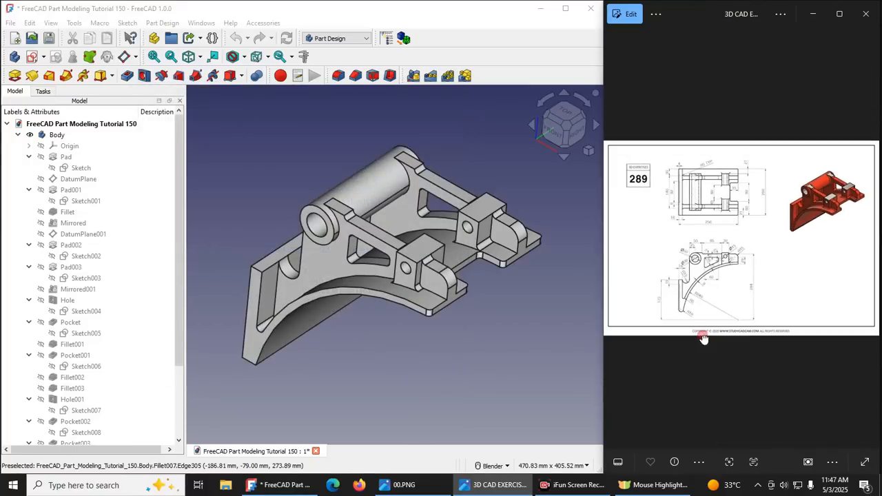
scroll(701, 233, "up", 5)
scroll(700, 233, "down", 3)
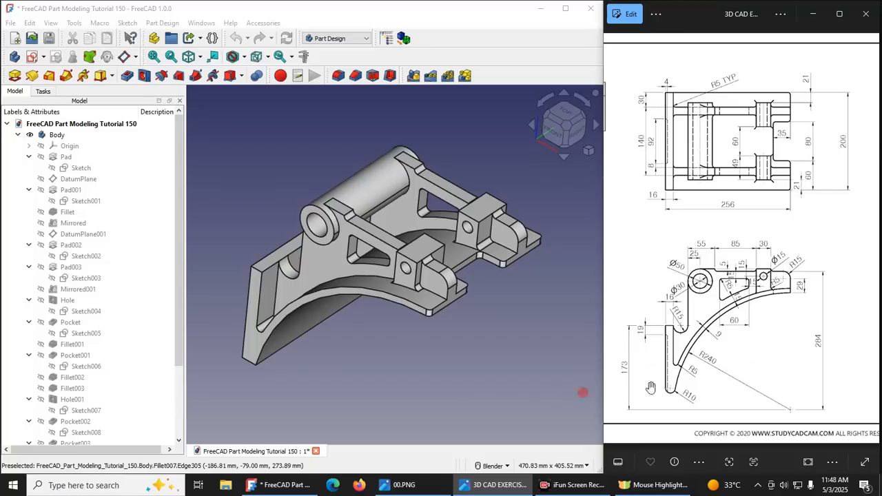
mouse_move(809, 349)
left_mouse_down()
mouse_move(742, 341)
mouse_move(817, 332)
mouse_move(798, 337)
left_mouse_up()
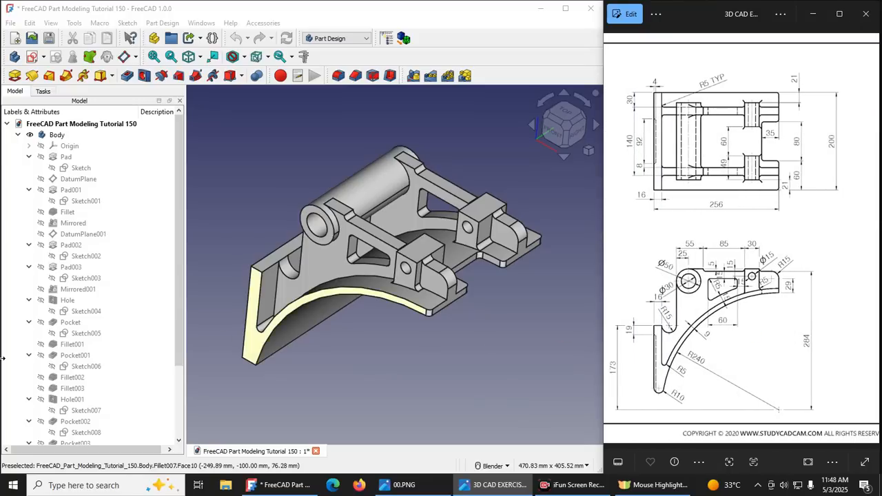
mouse_move(355, 346)
middle_mouse_down()
mouse_move(321, 325)
mouse_move(362, 287)
mouse_move(333, 350)
mouse_move(316, 360)
mouse_move(357, 353)
mouse_move(373, 366)
mouse_move(347, 372)
mouse_move(342, 339)
mouse_move(340, 348)
middle_mouse_up()
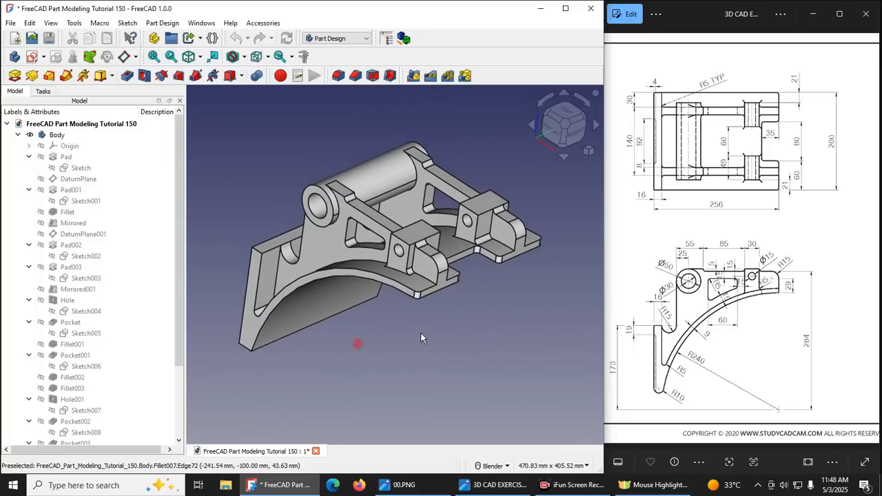
mouse_move(770, 250)
left_mouse_down()
mouse_move(699, 252)
mouse_move(781, 229)
left_mouse_up()
mouse_move(796, 337)
left_mouse_down()
mouse_move(741, 340)
mouse_move(749, 331)
left_mouse_up()
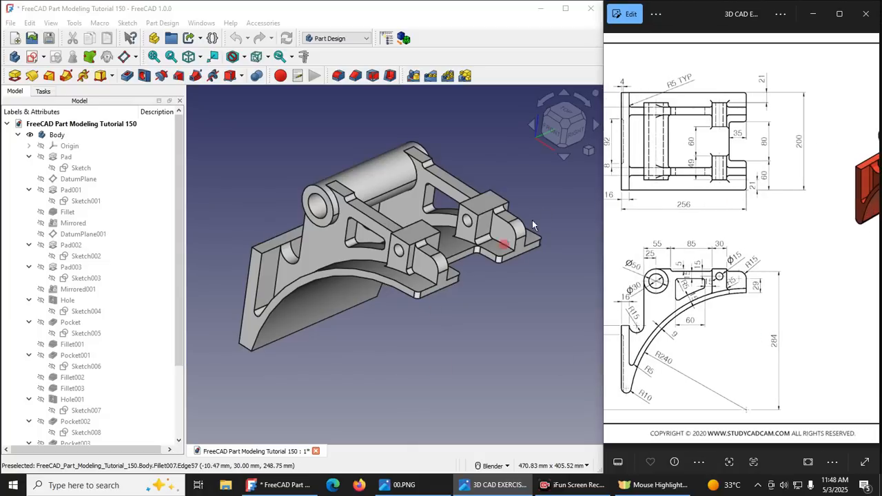
left_click(588, 150)
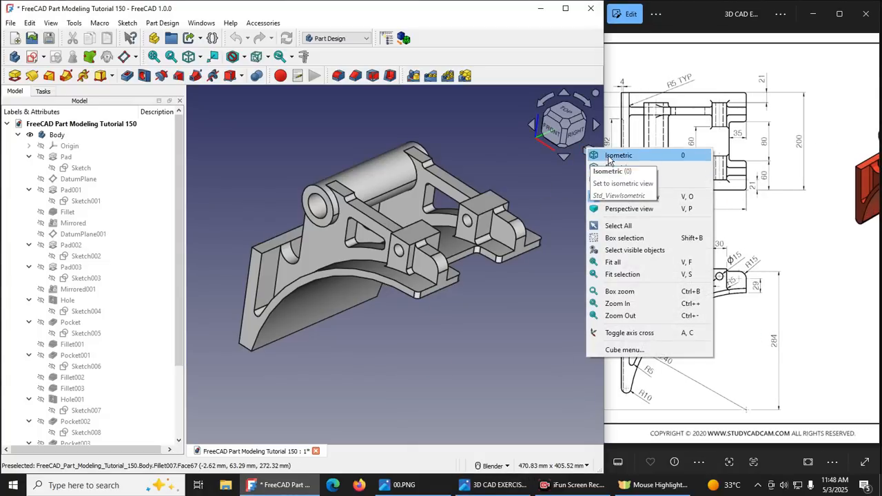
left_click(602, 156)
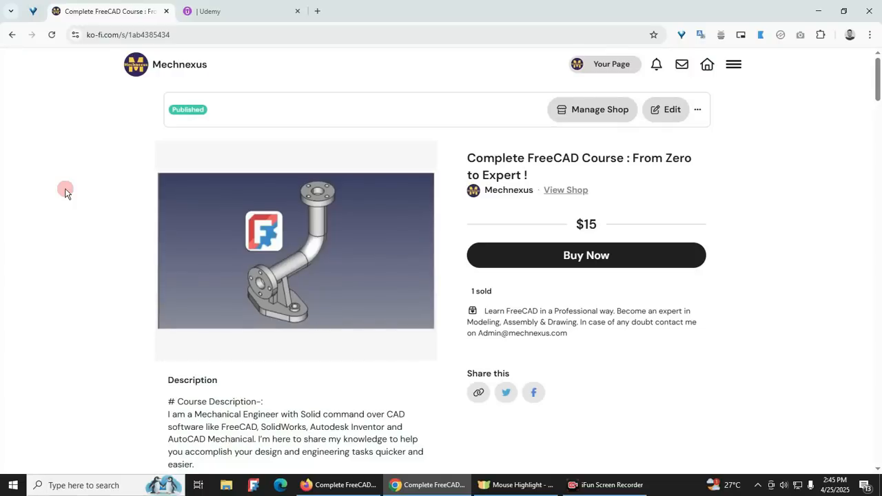
Highlight the course title on the Ko-fi page, and switch to Firefox to view the beginning of the Udemy course page
left_click_drag(467, 161, 695, 174)
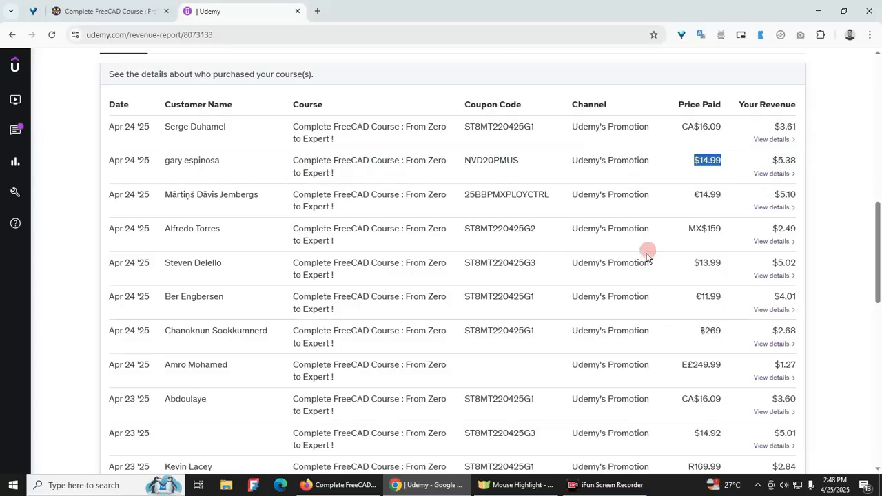
left_click(340, 489)
scroll(390, 314, "up", 6)
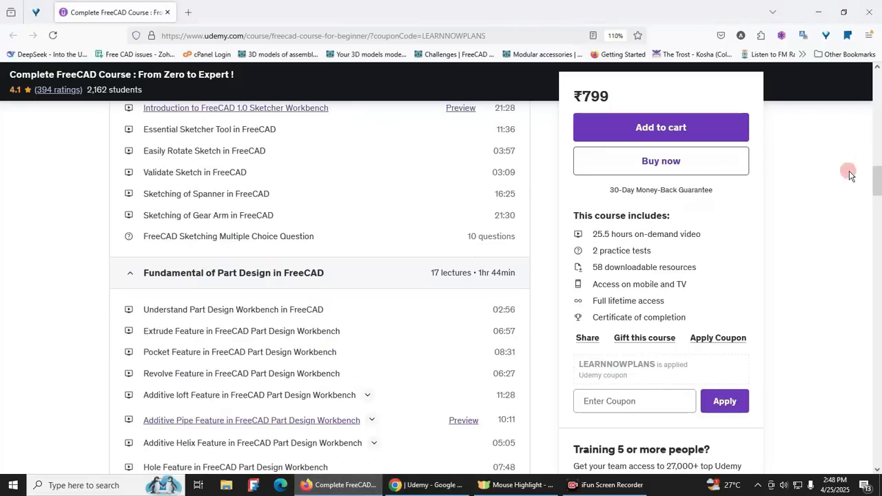
left_click_drag(878, 185, 878, 77)
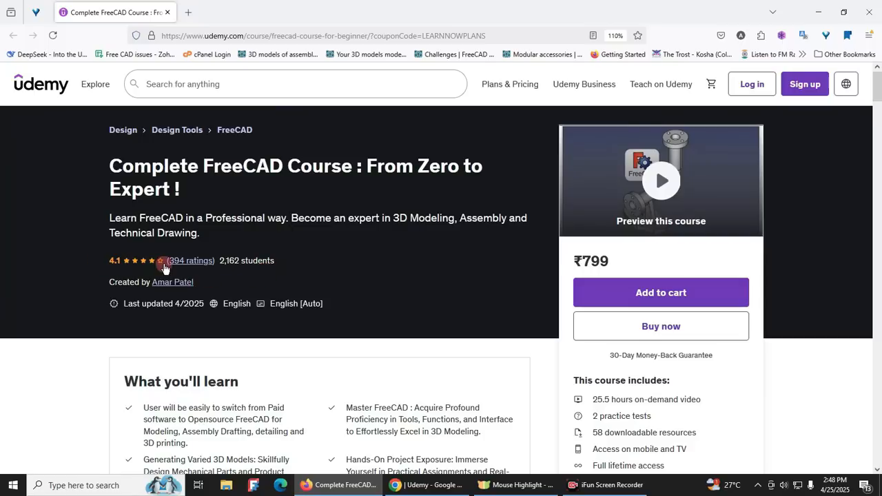
Look through the Udemy course content and expand the Miscellaneous Part Modeling in FreeCAD (All Workbenches) section
scroll(455, 279, "down", 6)
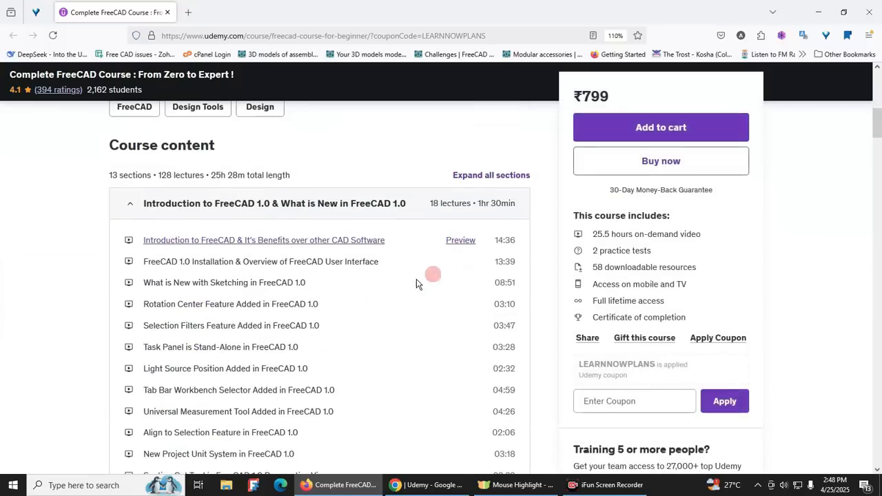
scroll(276, 203, "down", 3)
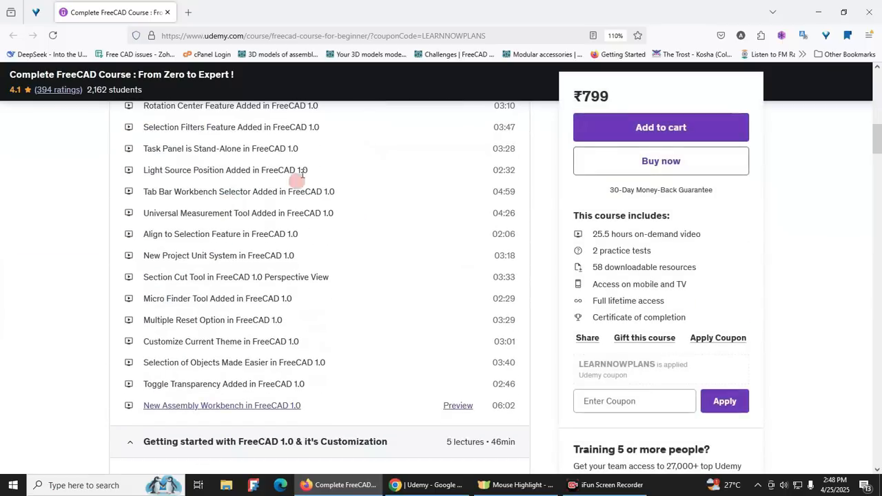
scroll(248, 289, "down", 3)
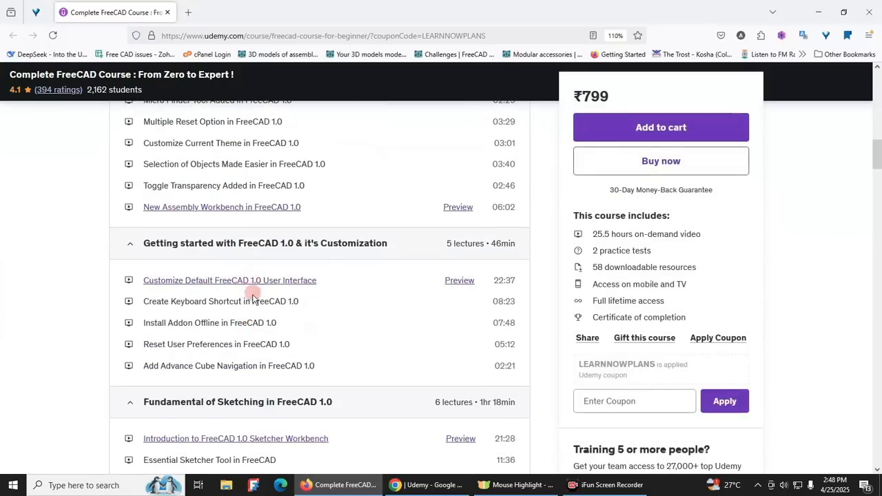
scroll(246, 315, "down", 9)
scroll(243, 340, "down", 9)
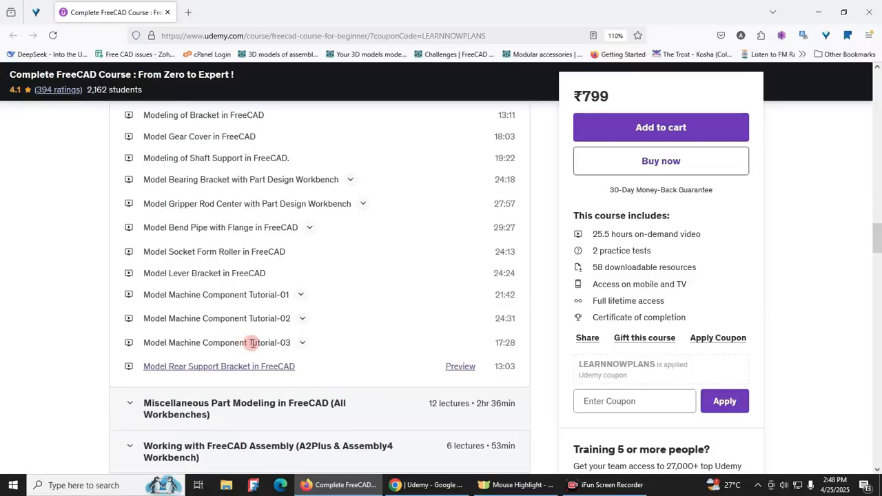
scroll(256, 337, "down", 3)
left_click(227, 211)
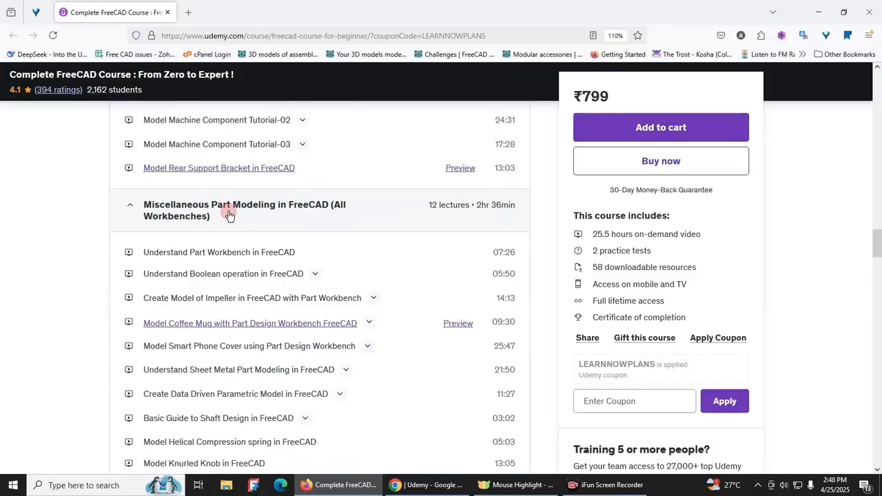
Compare the Udemy revenue report in Chrome with the course page in Firefox, and return to the Ko-fi course page
left_click(417, 489)
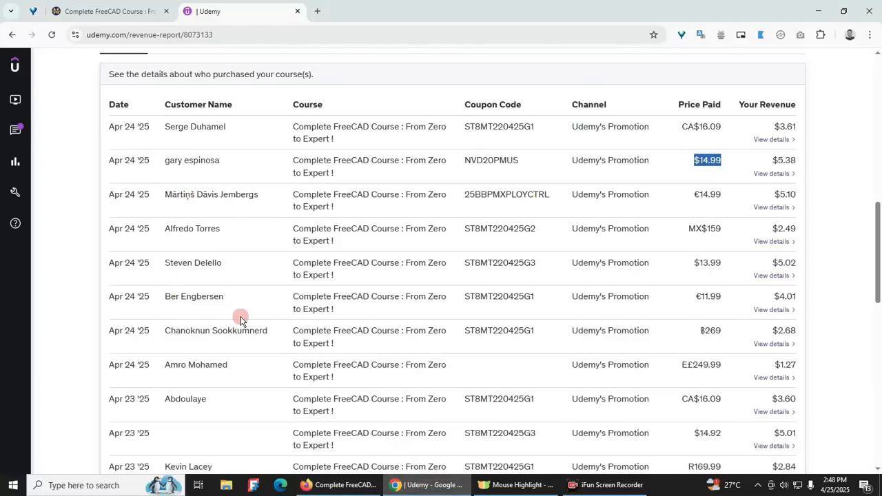
left_click(339, 486)
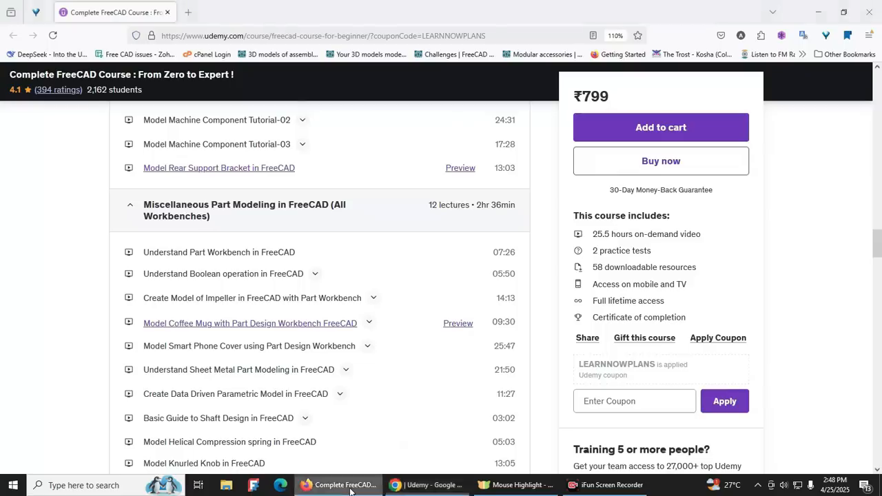
left_click_drag(879, 250, 870, 77)
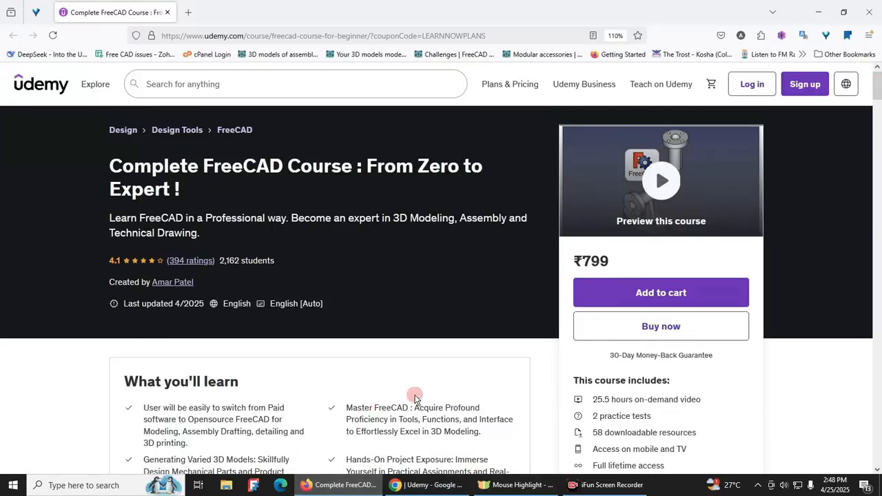
left_click(421, 485)
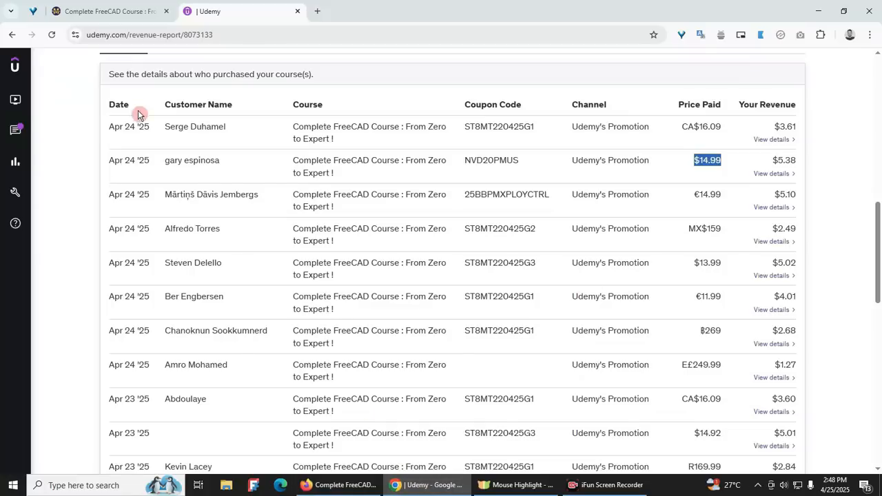
left_click(121, 12)
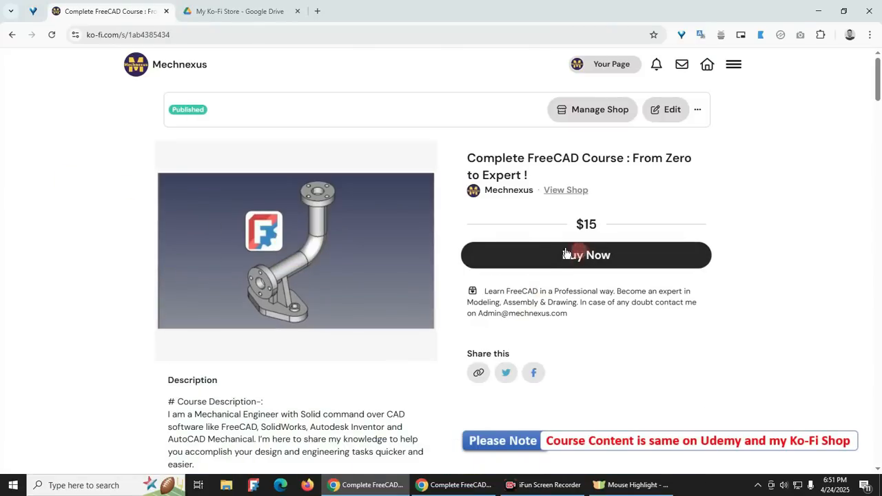
Open the Complete FreeCAD Course : From Zero to Expert ! folder in My Ko-Fi Store on Google Drive and view its section folders
left_click(239, 20)
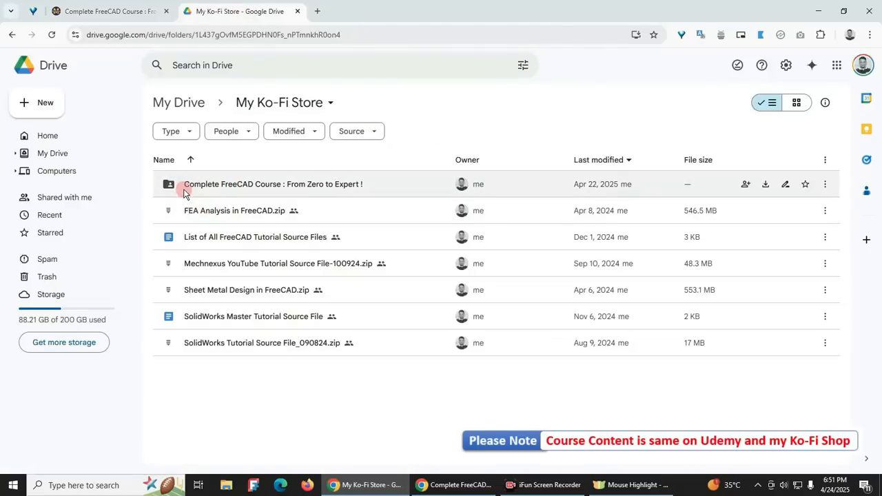
double_click(250, 184)
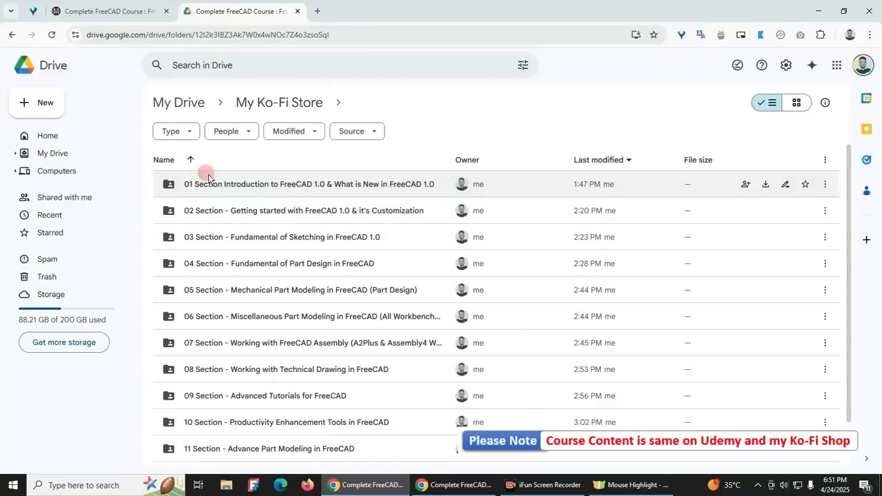
scroll(252, 423, "down", 2)
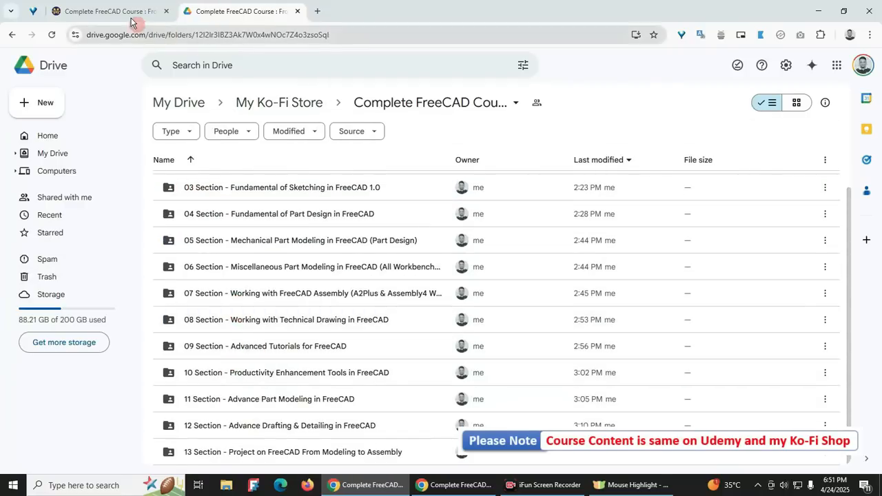
Read the course description and the lecture lists from Section 1 to Section 4 on the Ko-fi course page
left_click(117, 10)
scroll(242, 333, "down", 10)
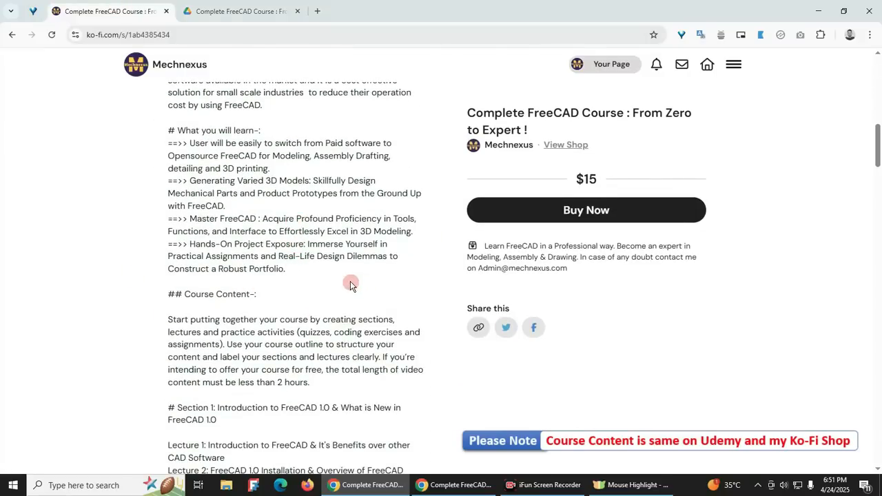
scroll(347, 282, "down", 6)
scroll(346, 310, "up", 2)
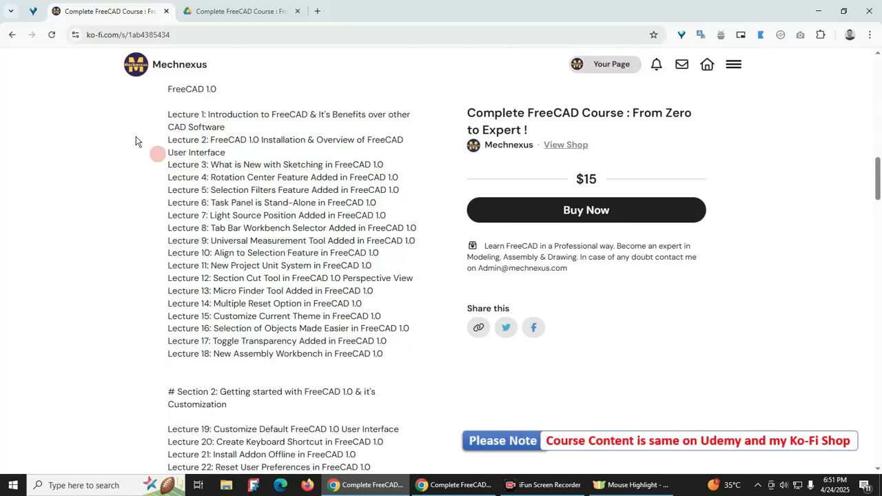
scroll(235, 324, "down", 1)
scroll(235, 324, "down", 4)
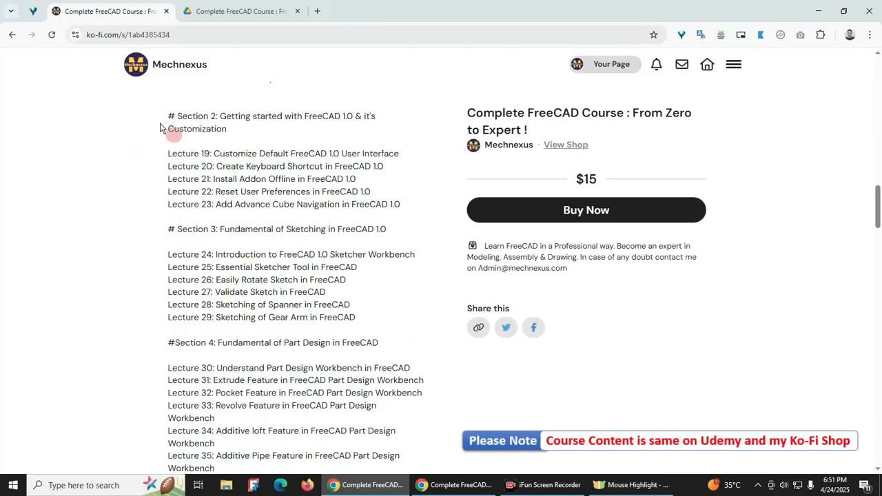
scroll(179, 206, "down", 1)
scroll(196, 304, "down", 1)
Compare the section folders in Google Drive with the Section 1 lecture list on the Ko-fi page
left_click(249, 10)
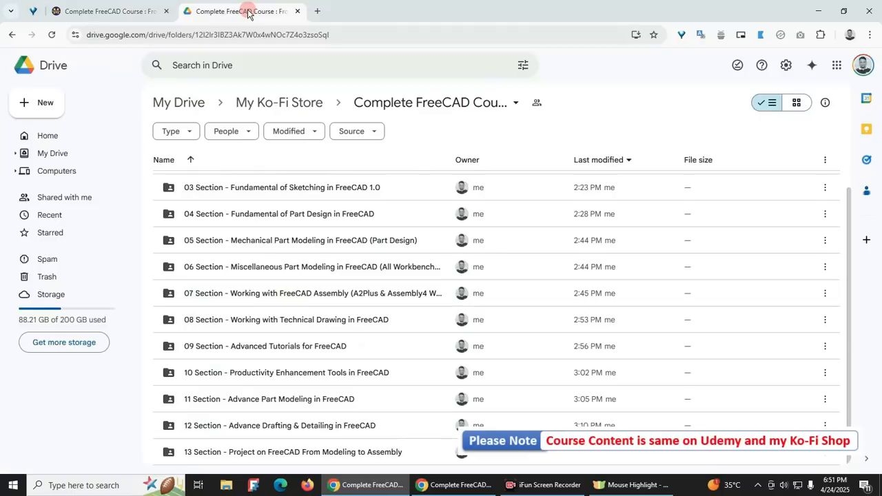
scroll(227, 234, "up", 2)
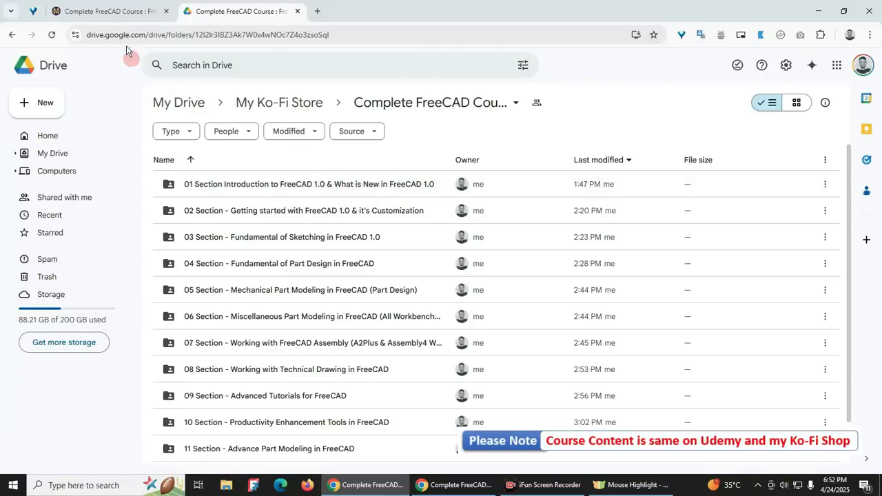
left_click(109, 11)
scroll(251, 391, "up", 5)
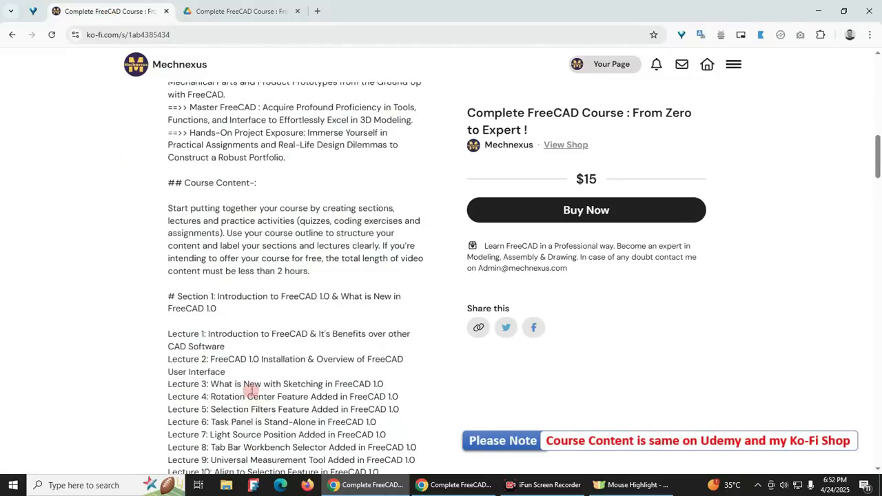
scroll(266, 290, "down", 2)
scroll(227, 259, "down", 1)
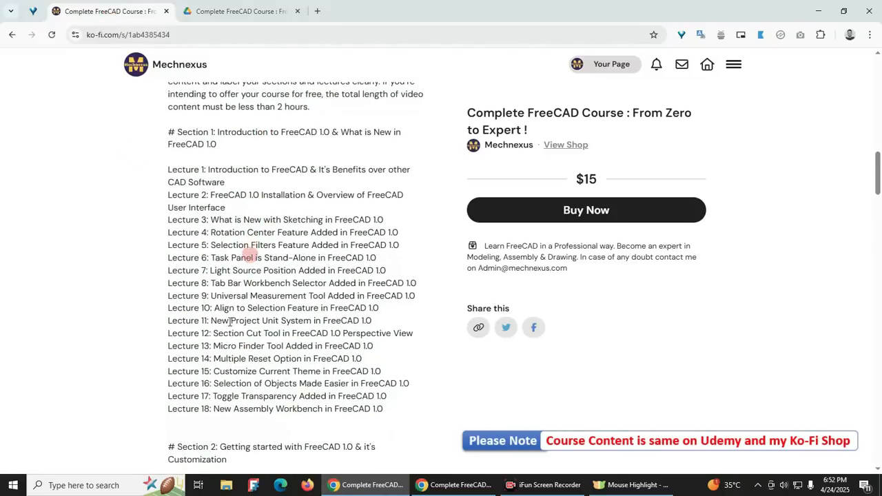
Open the 01 Section Introduction to FreeCAD 1.0 folder in Google Drive and look through its lecture folders
left_click(228, 11)
double_click(222, 186)
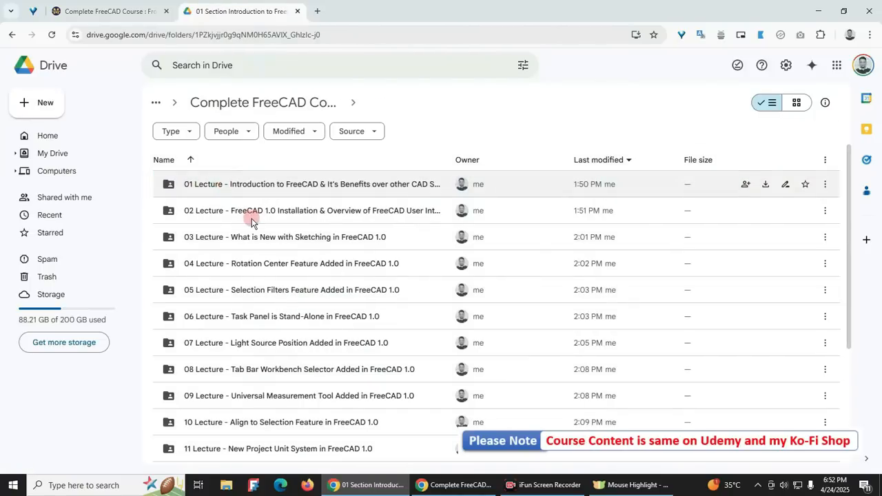
scroll(218, 457, "down", 3)
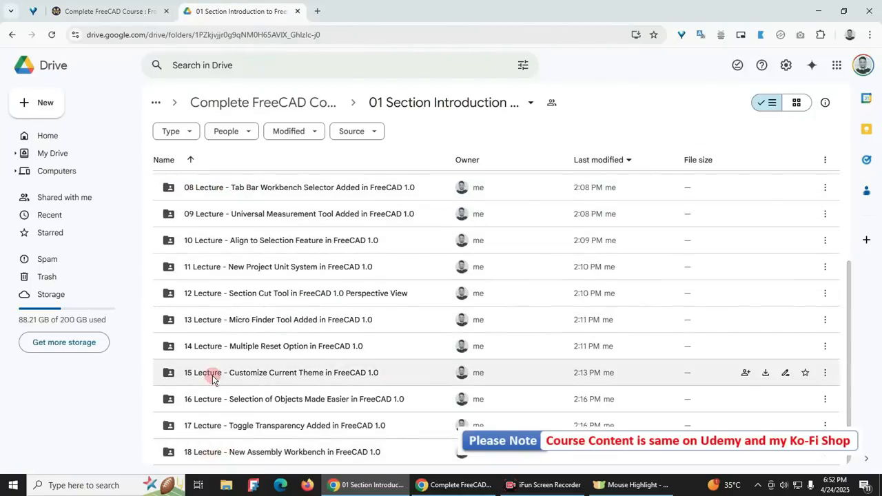
scroll(212, 378, "up", 3)
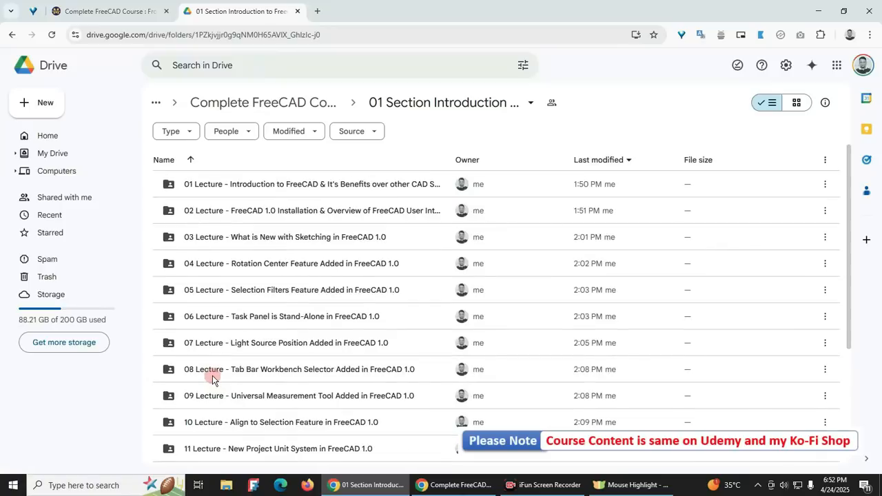
Open the 01 Lecture folder, show the available file actions for its introduction video, and dismiss them
double_click(211, 186)
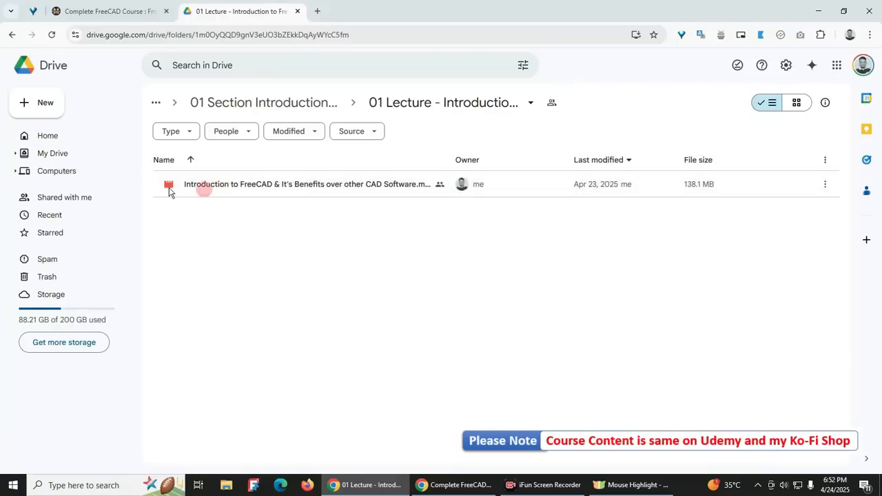
left_click(825, 186)
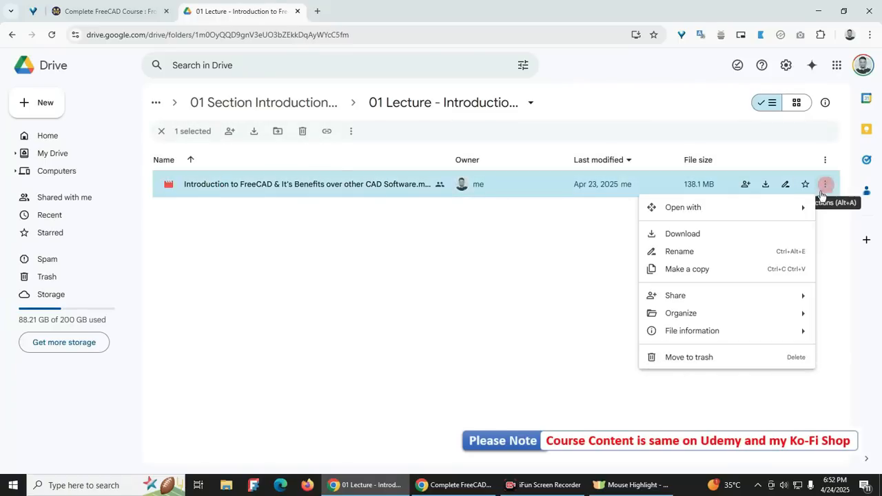
left_click(346, 314)
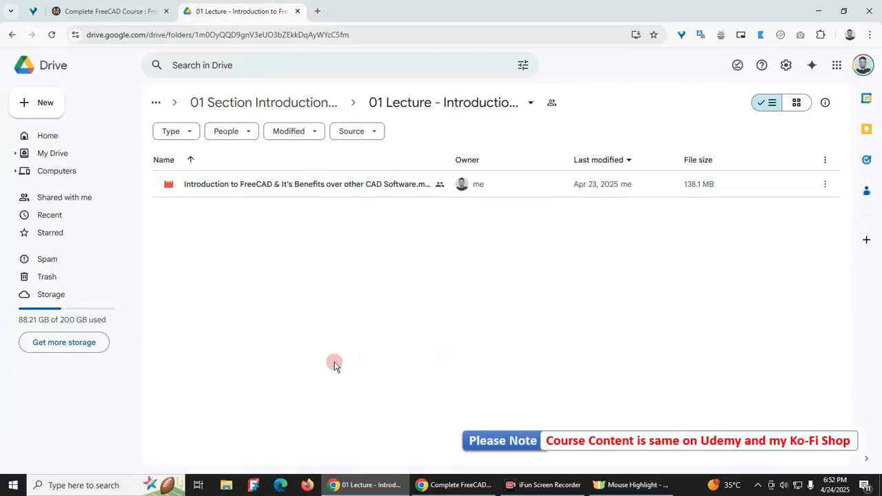
Return to the Ko-fi course page, review the course description from the beginning, and point out the contact e-mail
left_click(125, 15)
scroll(320, 336, "up", 11)
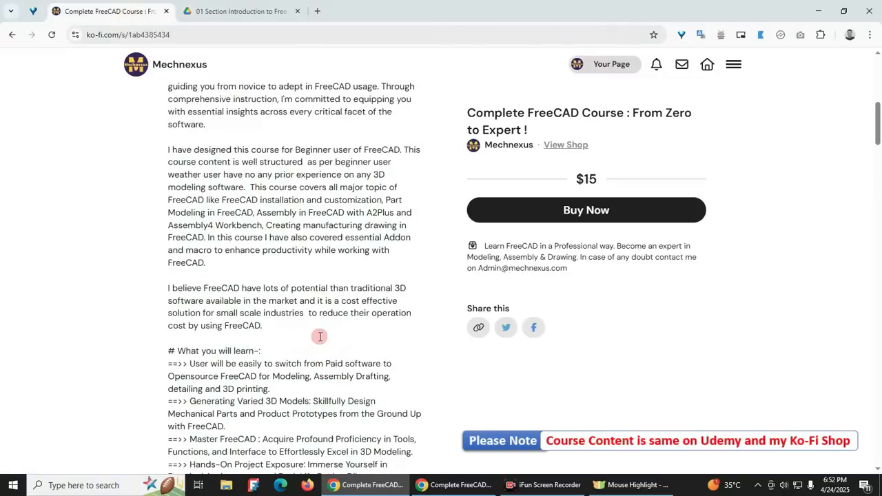
scroll(320, 336, "up", 2)
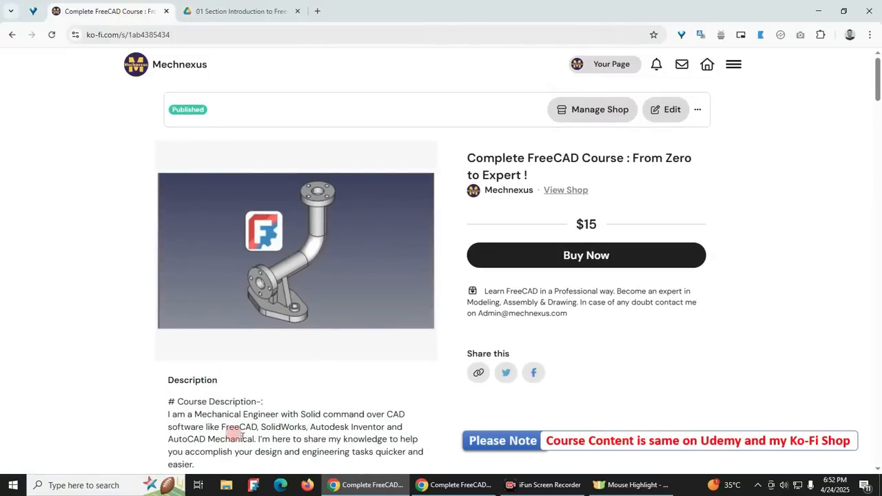
scroll(285, 372, "down", 1)
scroll(292, 393, "down", 2)
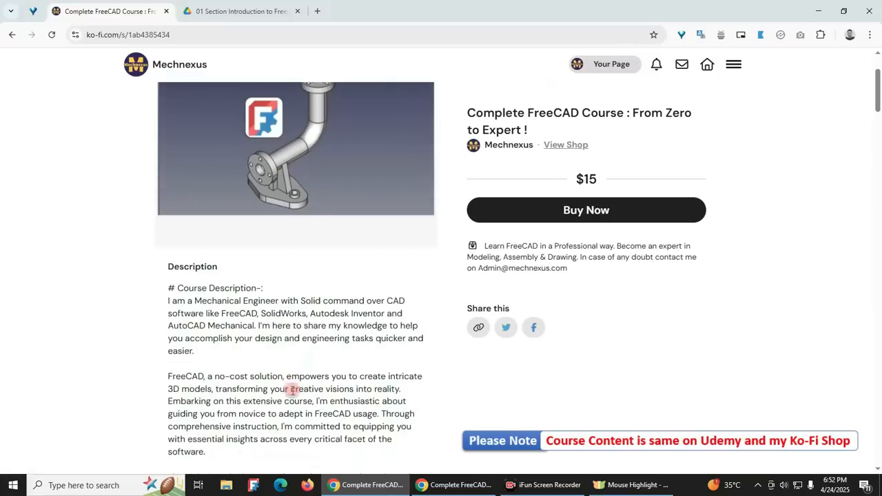
scroll(291, 331, "up", 4)
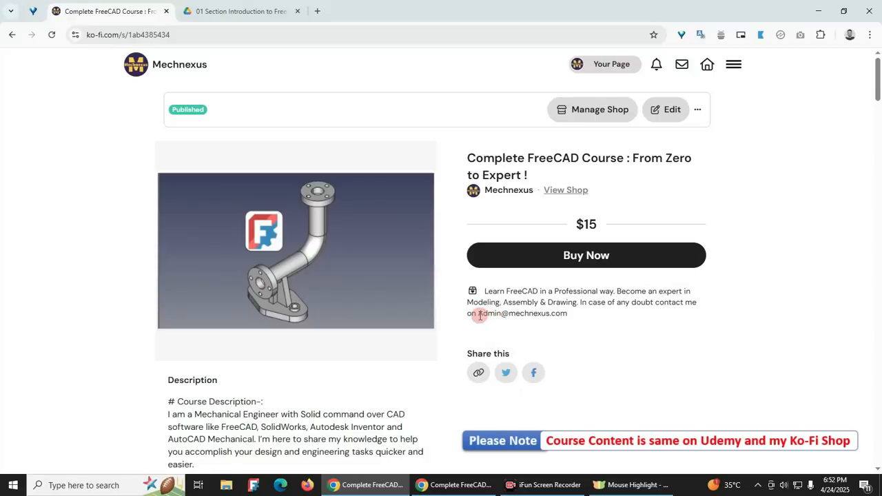
left_click_drag(500, 314, 543, 314)
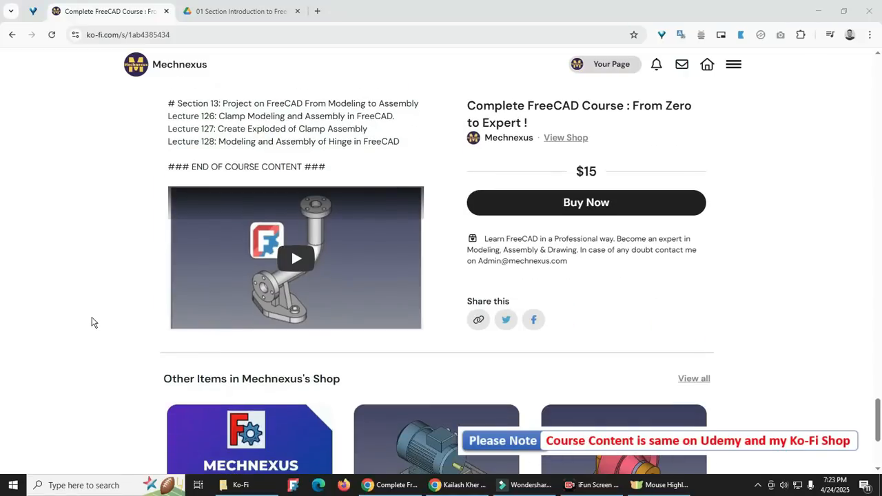
Review the preview video at the end of the Ko-fi course content and the other items in Mechnexus's Shop
left_click(92, 321)
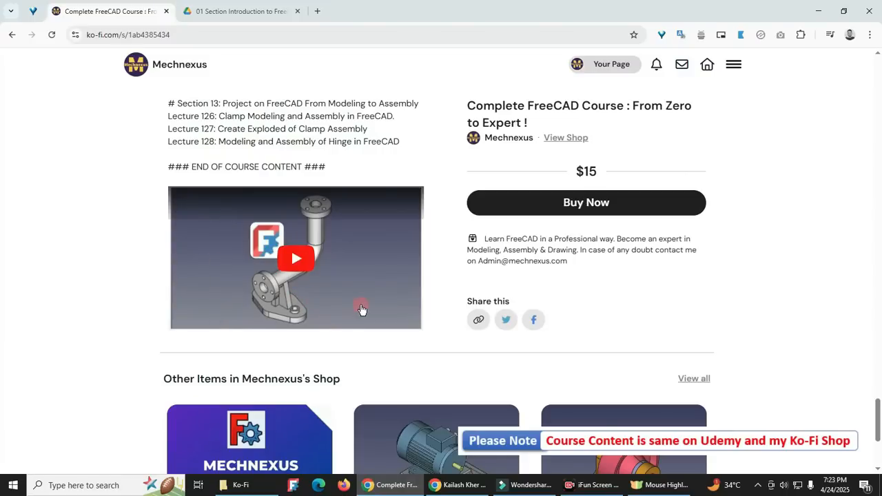
scroll(361, 309, "down", 2)
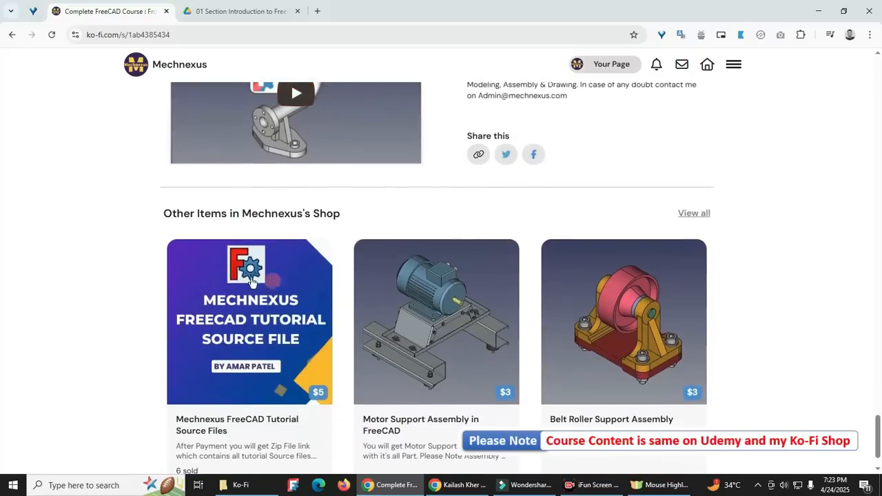
scroll(128, 262, "down", 1)
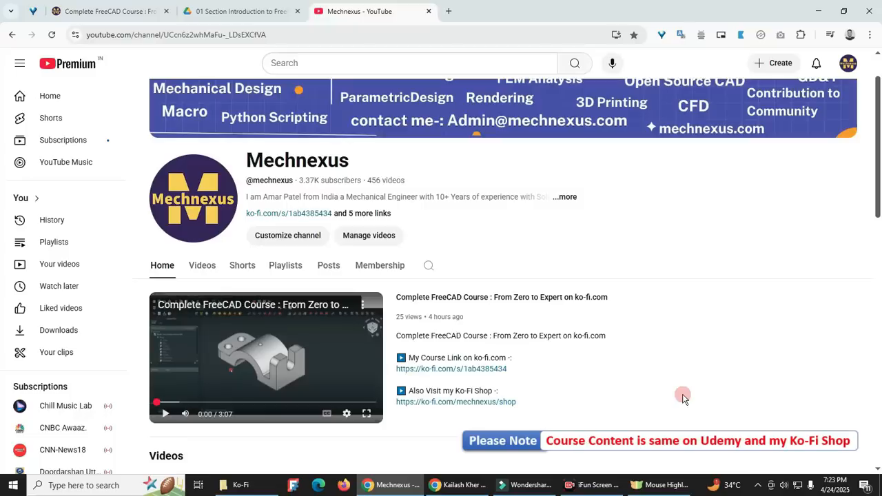
Look through the Mechnexus YouTube channel home page, including the featured course video, Ko-fi links and recent tutorials
scroll(565, 383, "down", 1)
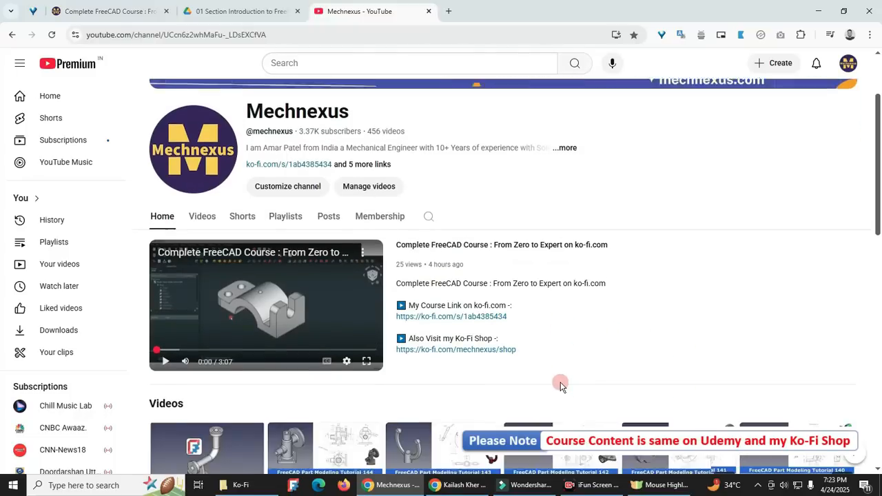
scroll(560, 382, "up", 1)
scroll(428, 247, "down", 1)
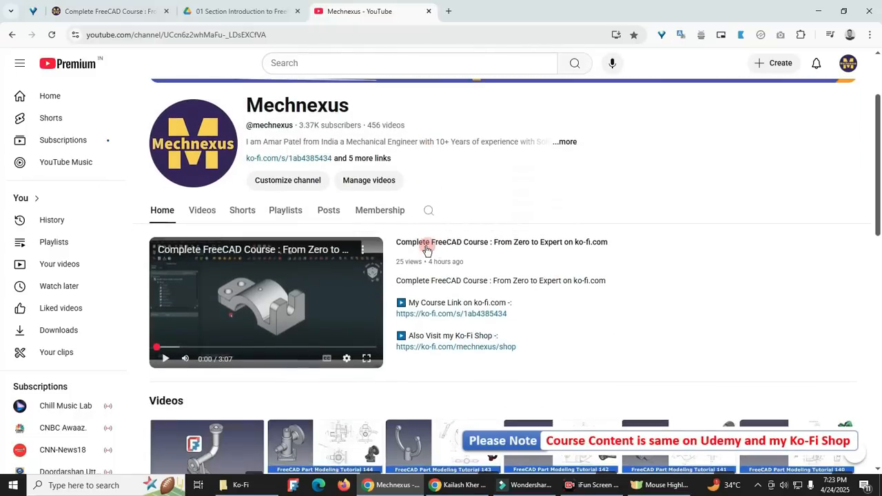
scroll(483, 325, "down", 4)
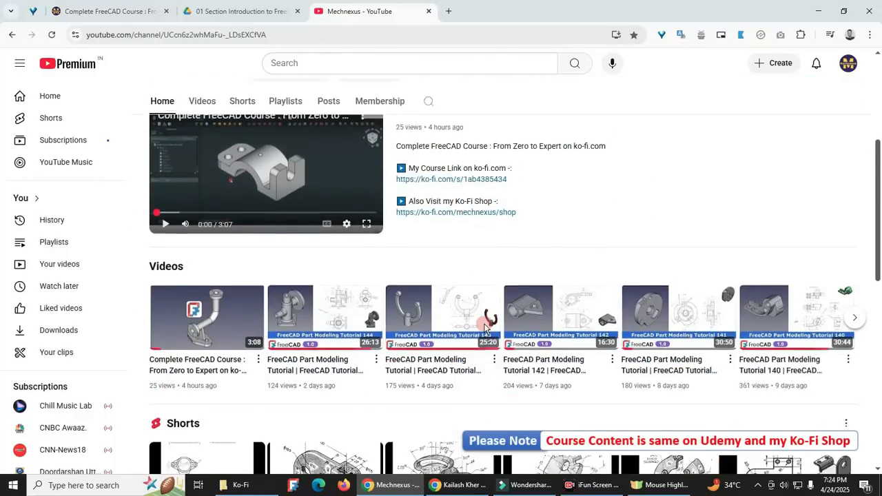
scroll(485, 329, "up", 4)
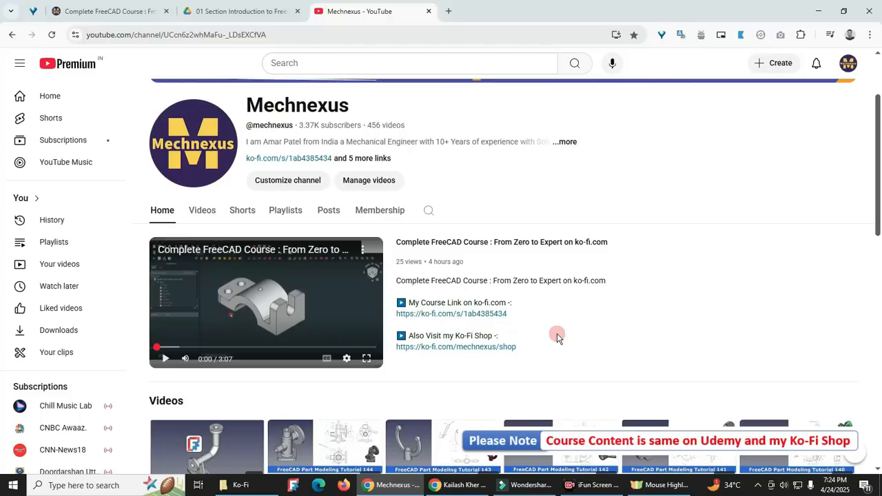
Return to the Ko-fi course page and go back to its beginning
left_click(141, 12)
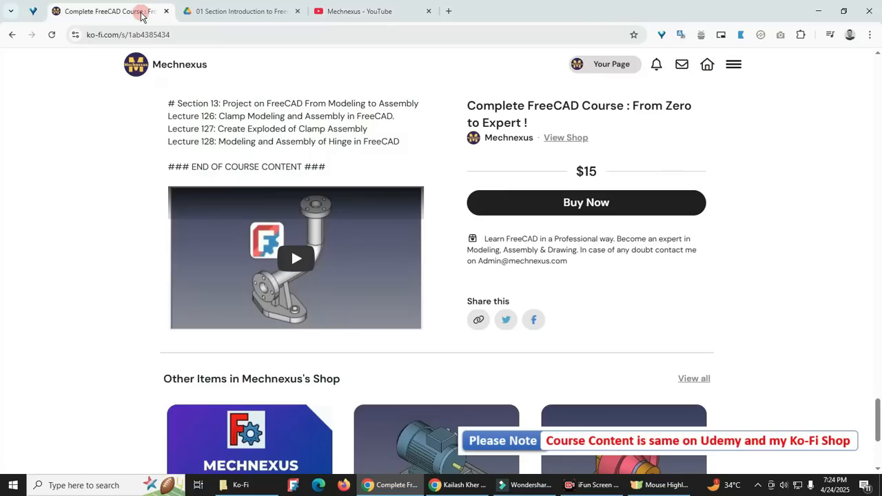
scroll(216, 260, "up", 15)
scroll(216, 260, "up", 15)
scroll(216, 260, "up", 15)
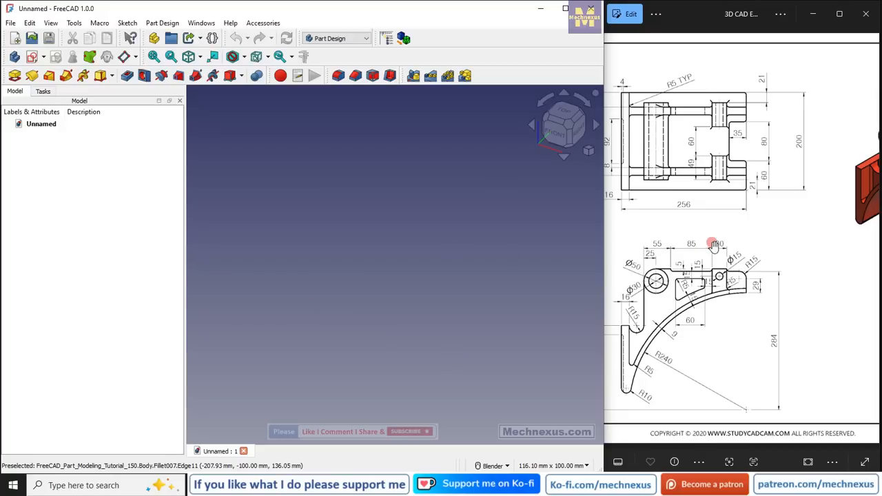
Switch to FreeCAD, create a new body in the empty document, and show its origin planes
scroll(714, 246, "down", 3)
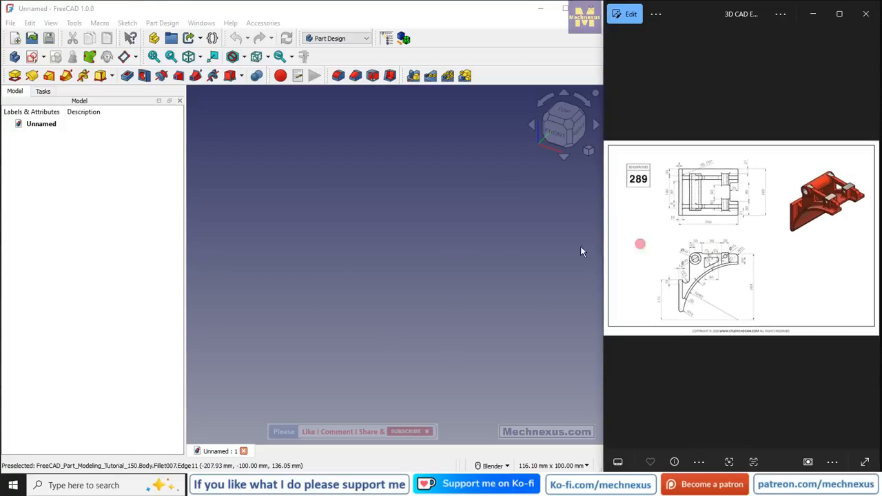
left_click(336, 267)
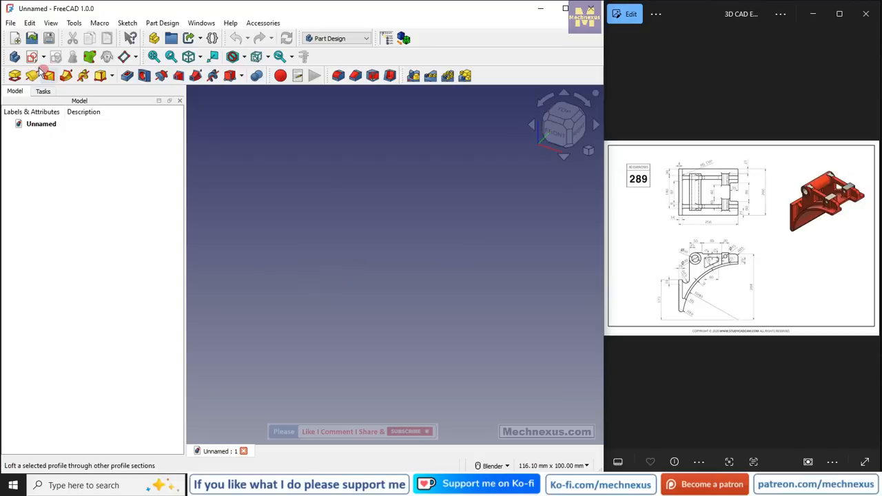
left_click(14, 57)
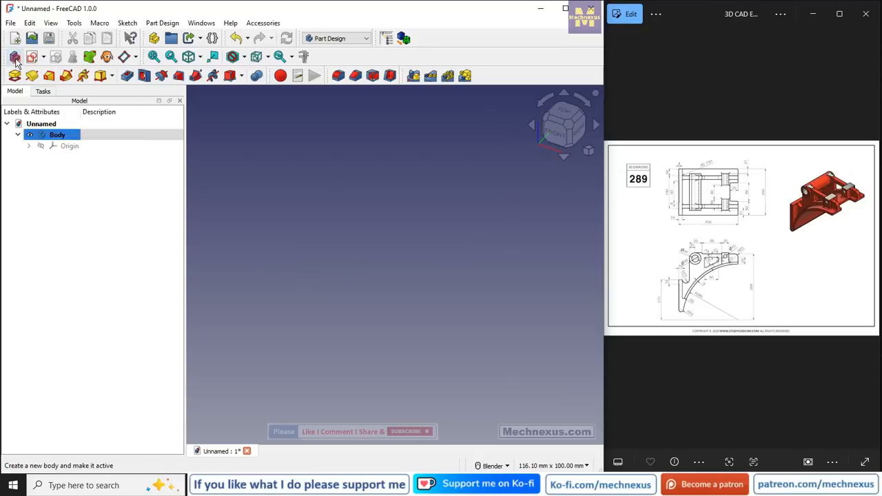
left_click(64, 147)
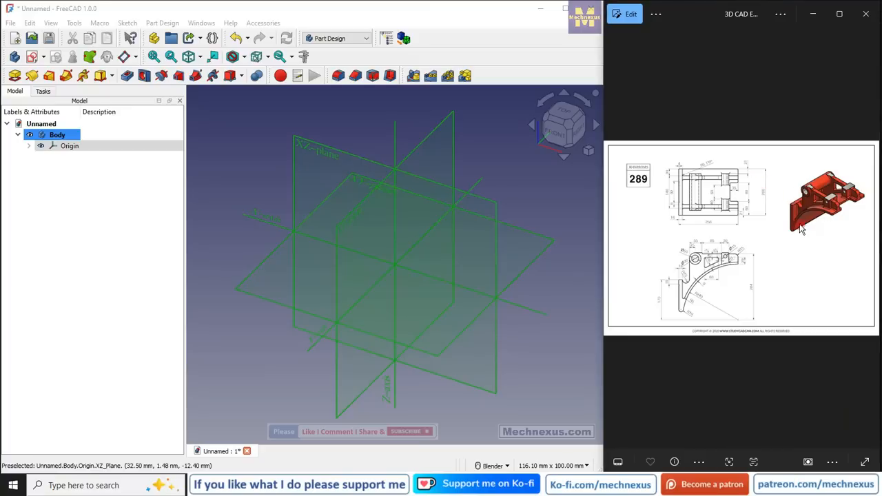
Create a sketch on the XZ plane of the body and hide the origin planes
scroll(817, 197, "up", 5)
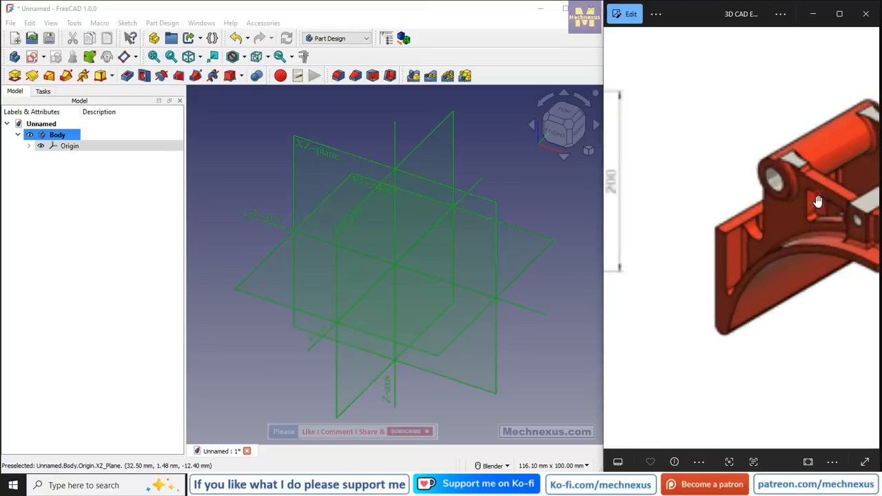
left_click_drag(814, 211, 720, 229)
scroll(719, 228, "down", 1)
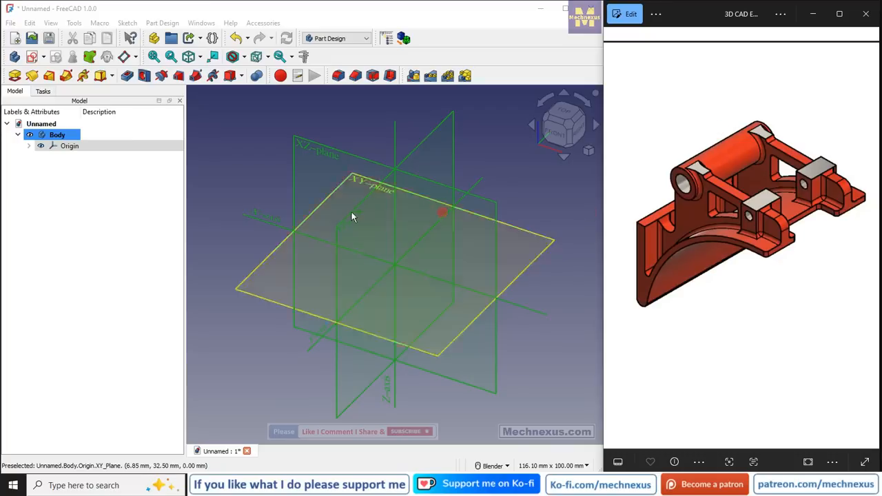
left_click(304, 152)
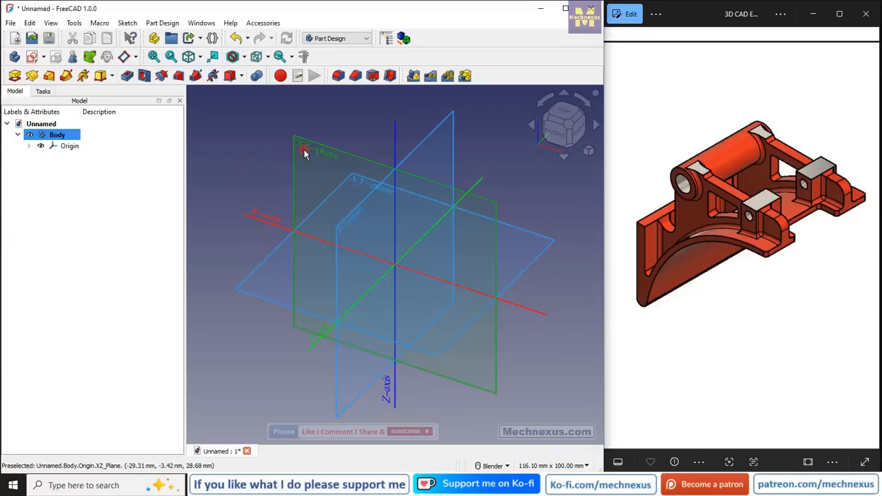
left_click(32, 58)
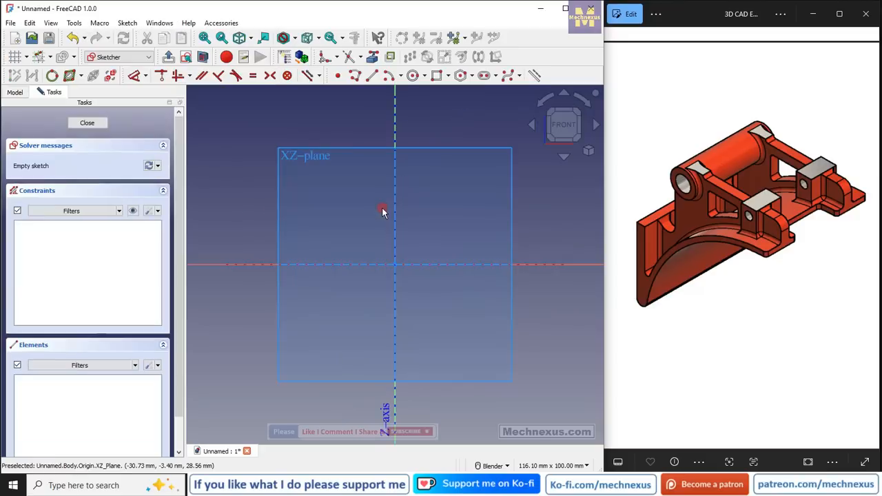
left_click(15, 92)
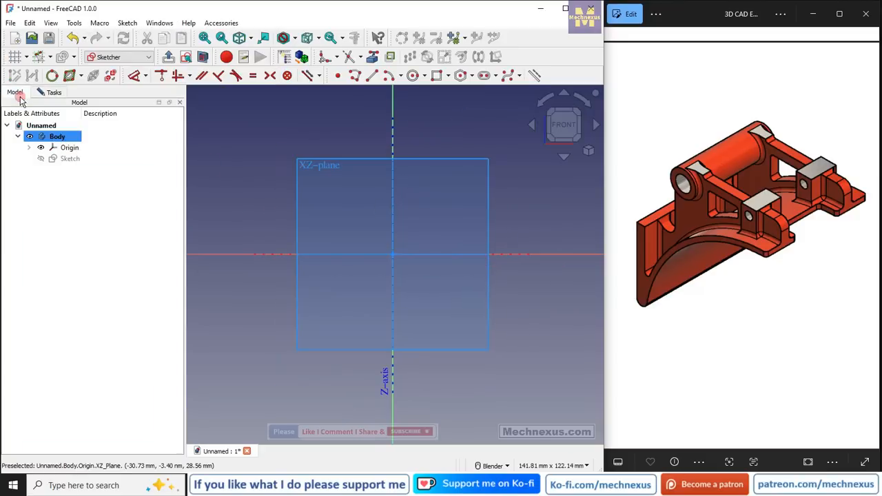
left_click(69, 148)
key("space")
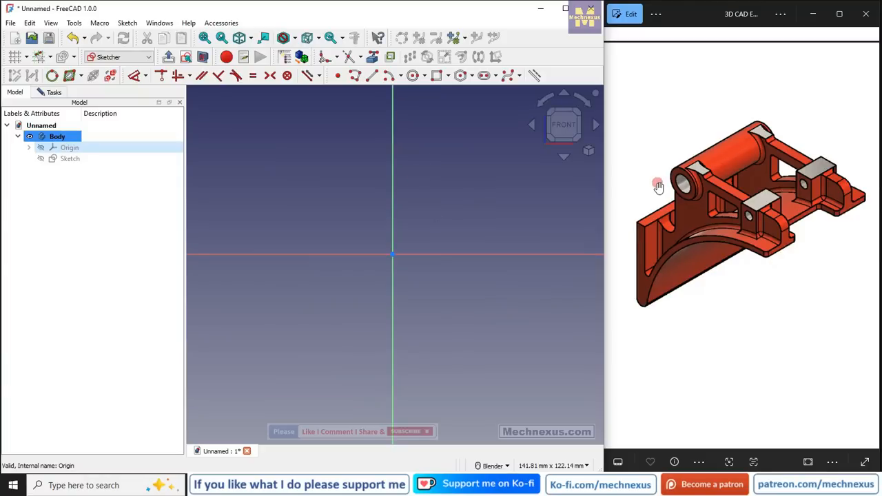
Using the drawing's side view as reference, sketch a circle about 71 mm in diameter centred on the origin
left_click_drag(663, 186, 746, 179)
scroll(747, 179, "down", 5)
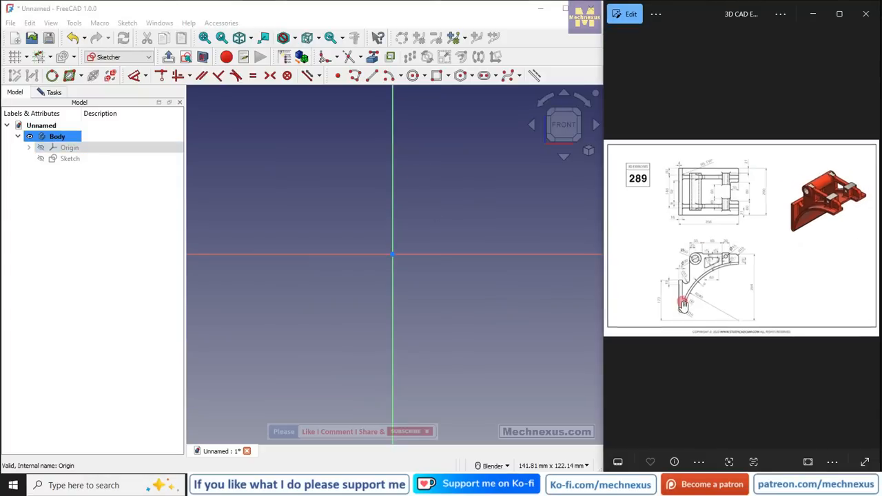
scroll(701, 342, "up", 3)
scroll(700, 343, "up", 3)
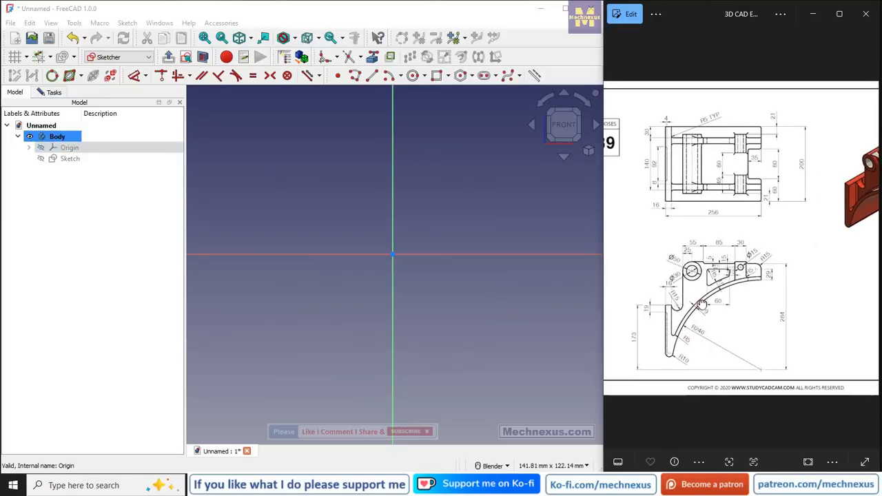
scroll(696, 350, "up", 3)
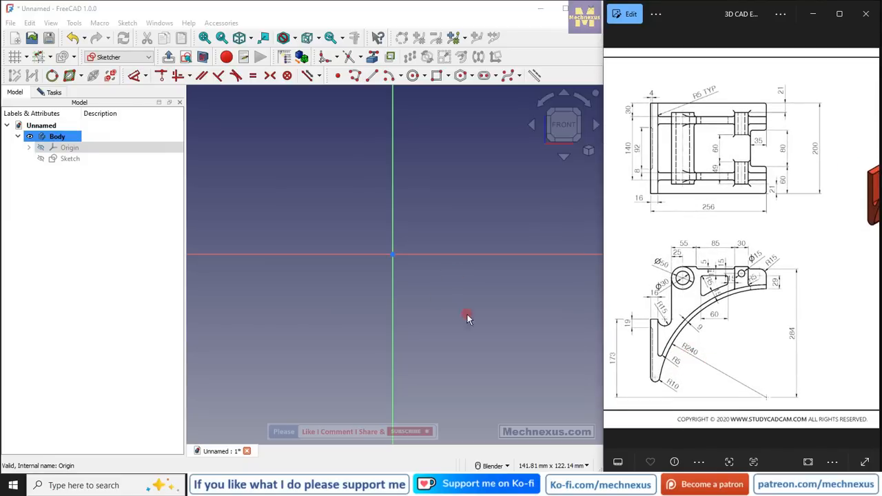
left_click(413, 75)
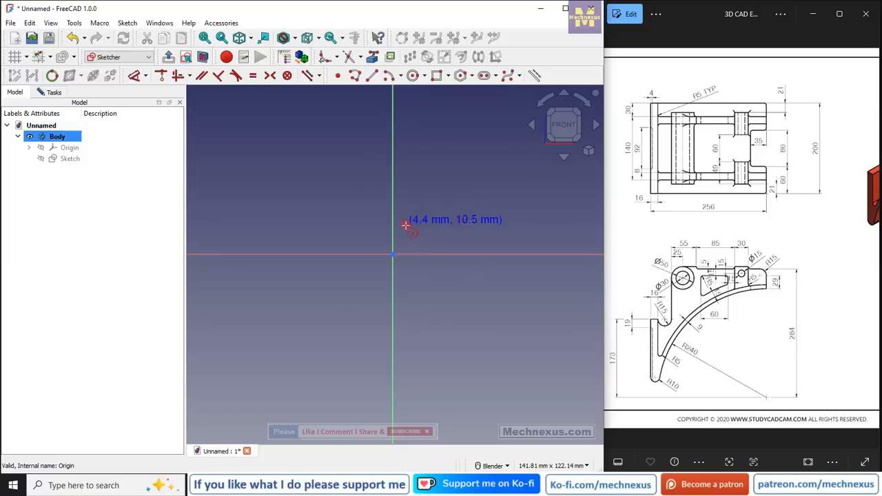
left_click(392, 254)
left_click(473, 321)
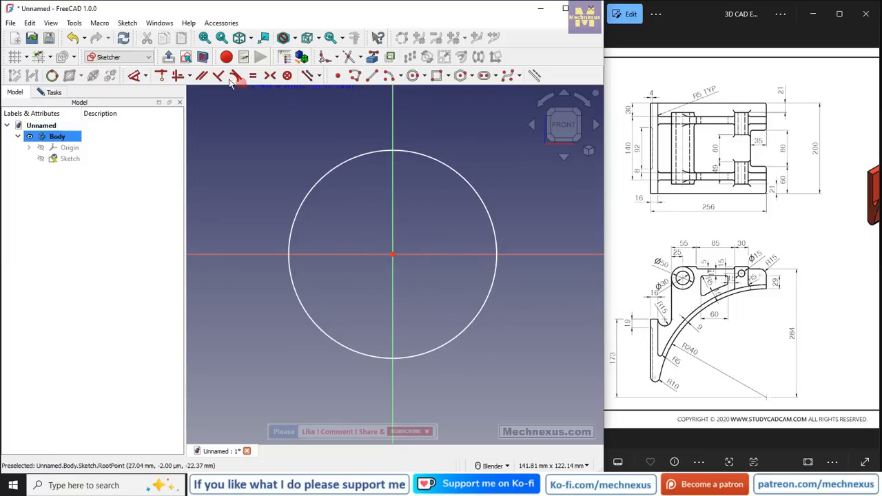
Constrain the circle's diameter to 480 mm
left_click(135, 75)
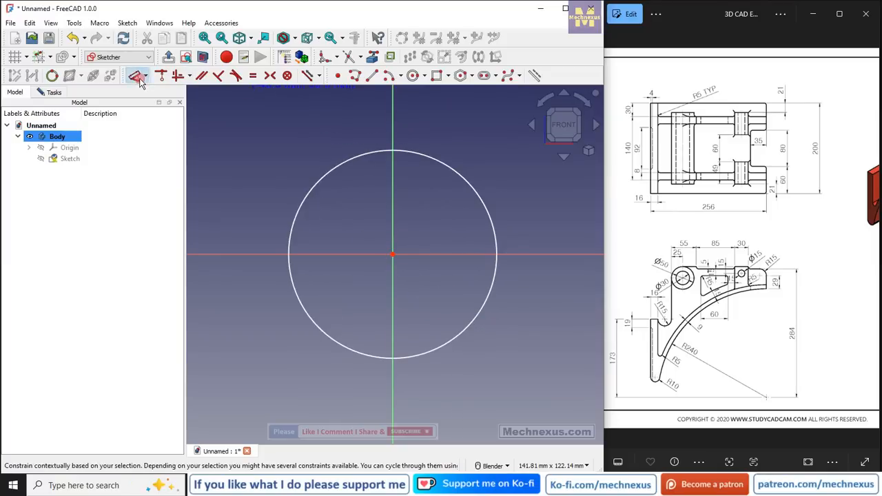
left_click(461, 176)
left_click(431, 215)
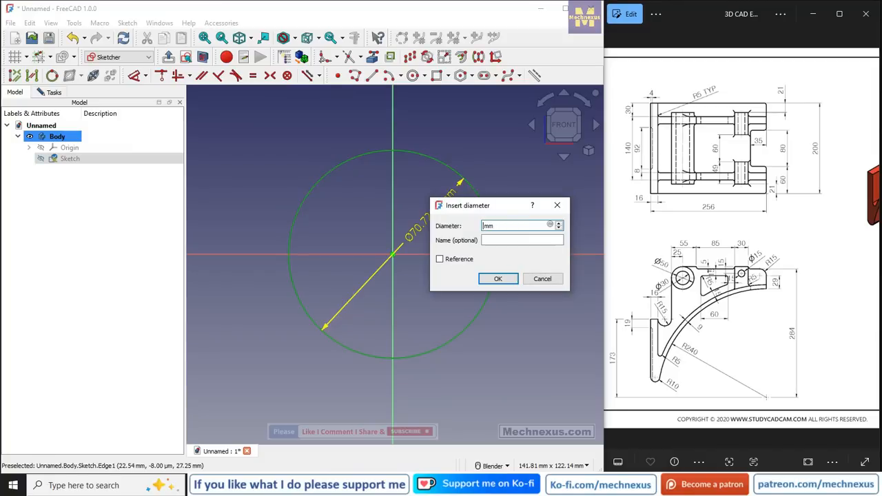
key("Return")
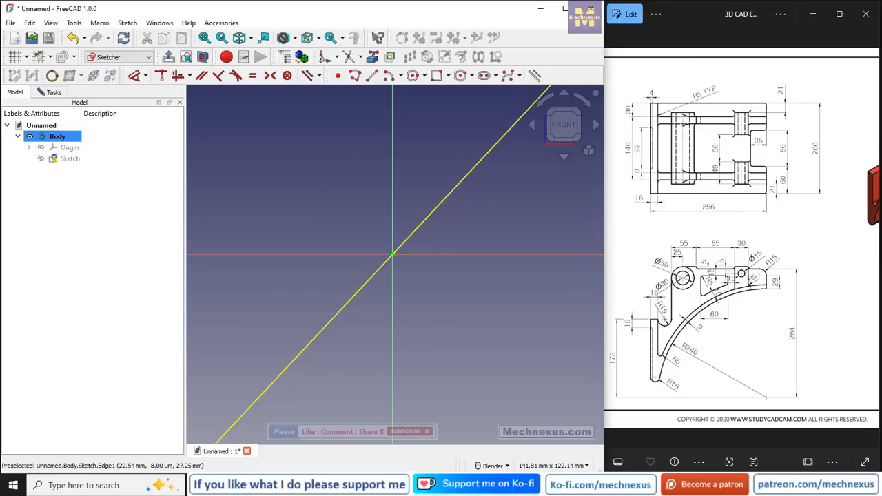
scroll(424, 200, "down", 12)
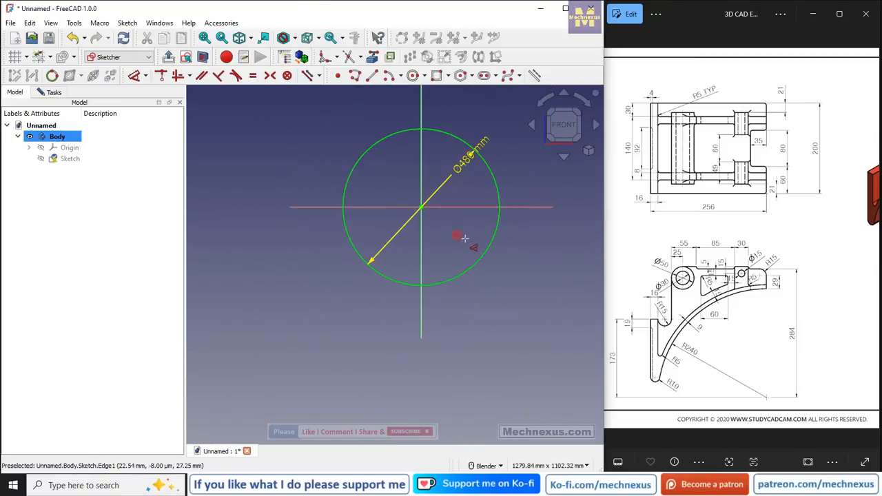
Reposition the diameter label inside the circle and convert the circle to construction geometry
right_click(466, 229)
scroll(463, 164, "up", 1)
left_click_drag(470, 162, 448, 183)
left_click(500, 177)
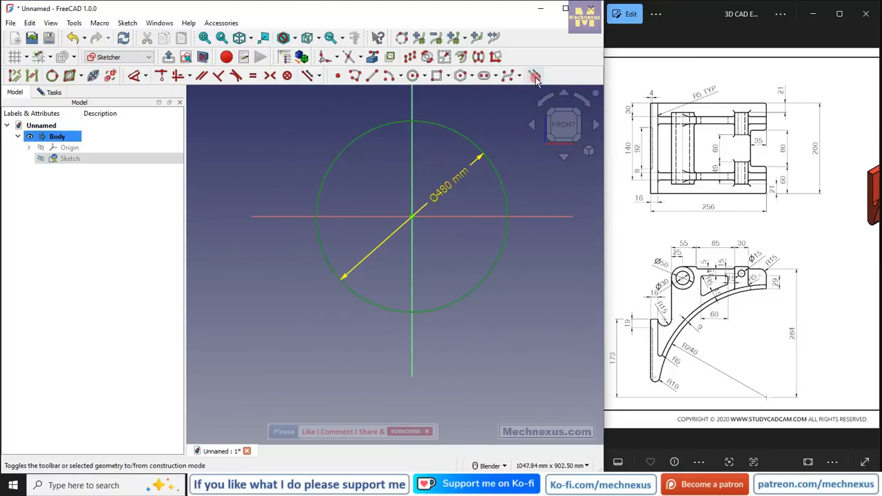
left_click(534, 76)
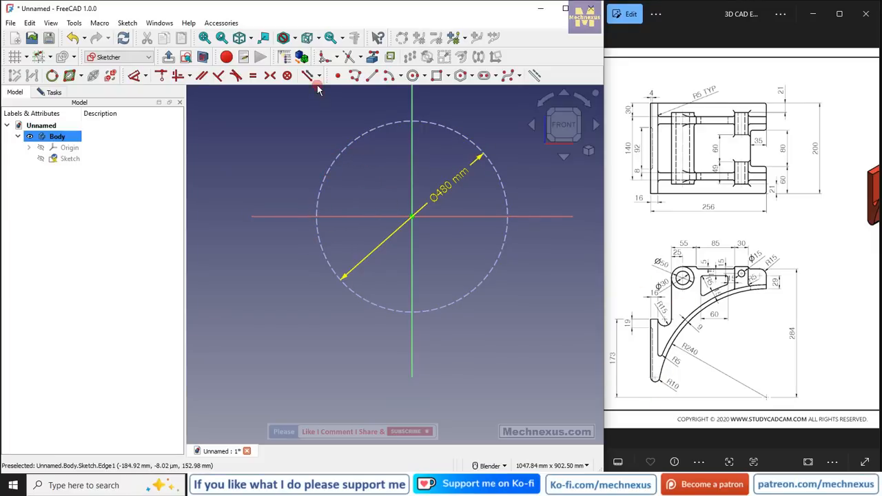
Draw a three-point arc along the upper-left quarter of the construction circle, with both endpoints on the circle
scroll(318, 89, "up", 2)
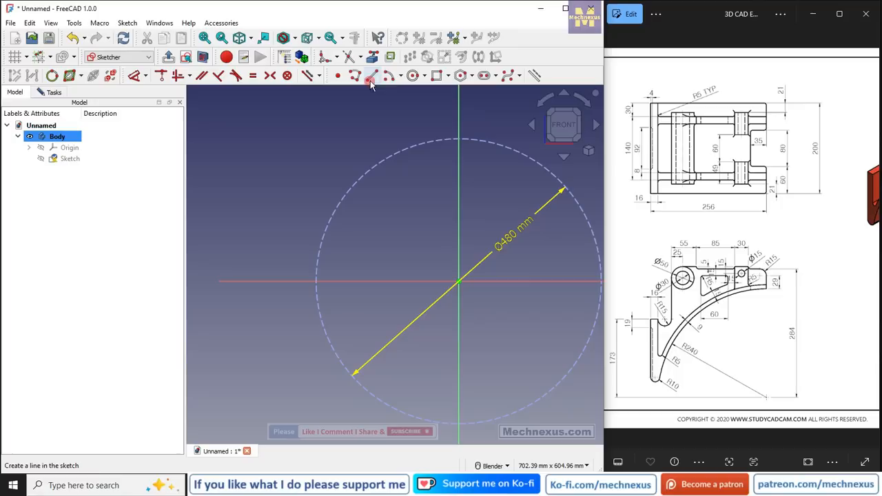
left_click(399, 77)
left_click(404, 103)
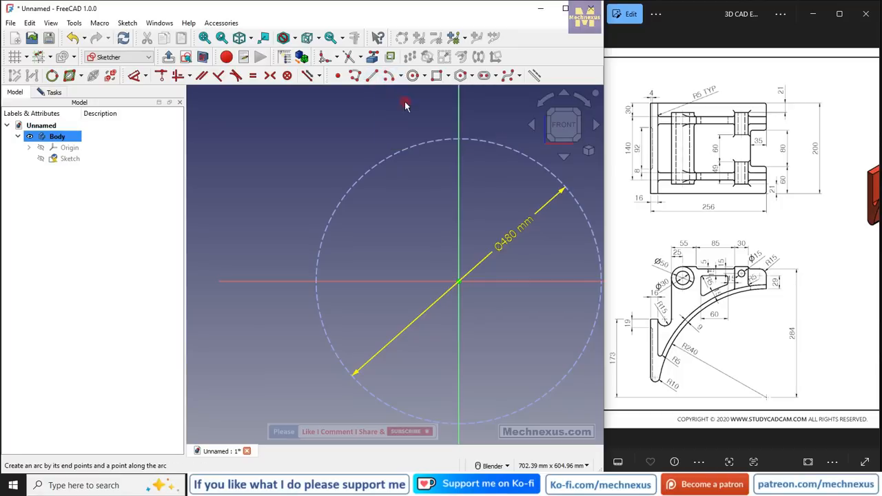
left_click(315, 265)
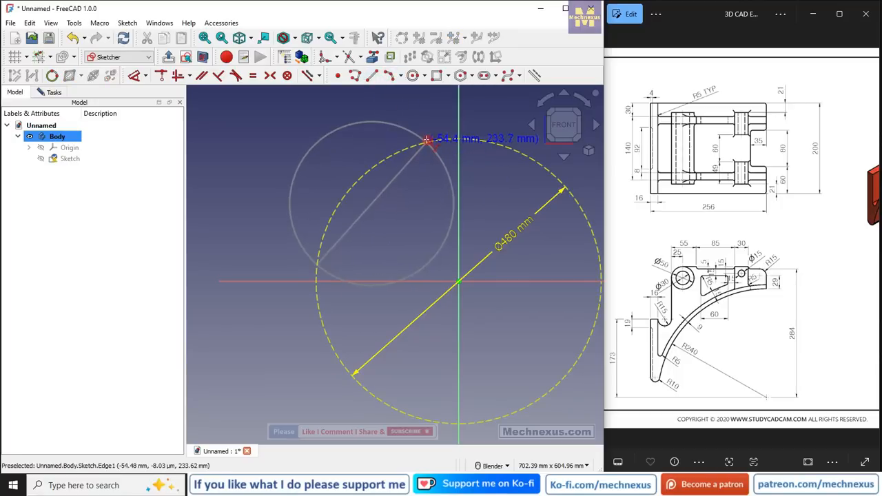
left_click(427, 140)
left_click(381, 158)
scroll(355, 201, "down", 2)
right_click(356, 205)
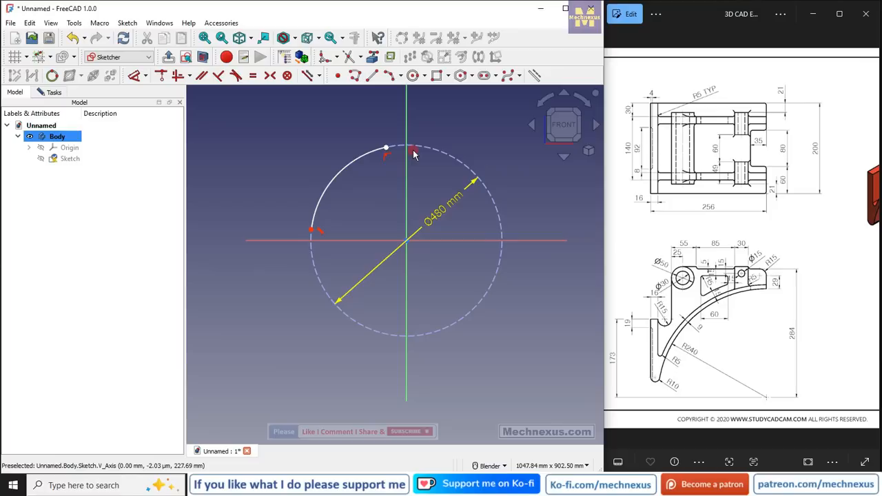
Draw a second three-point arc outside the first one, with a radius of about 311 mm
scroll(321, 170, "up", 2)
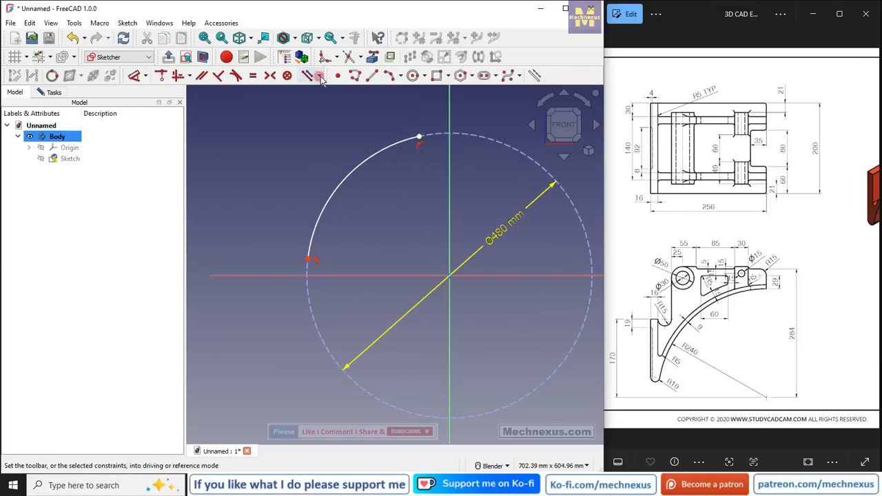
left_click(388, 76)
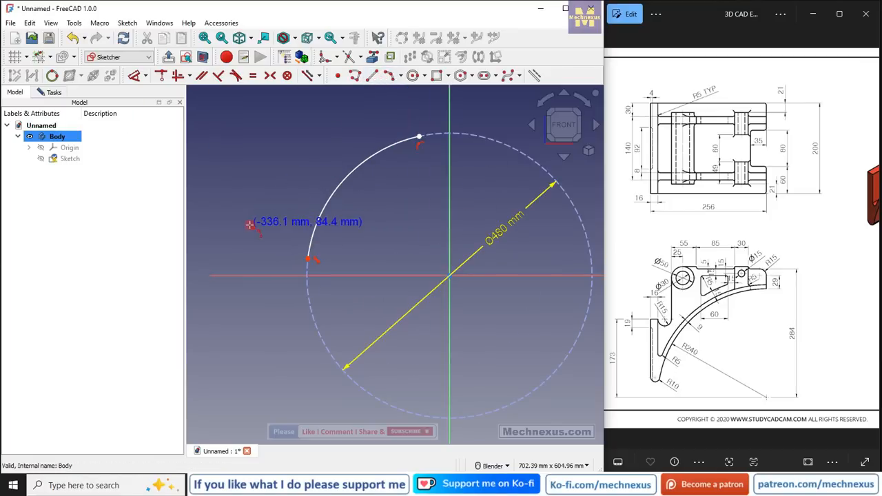
left_click(255, 239)
left_click(419, 112)
left_click(341, 136)
right_click(365, 231)
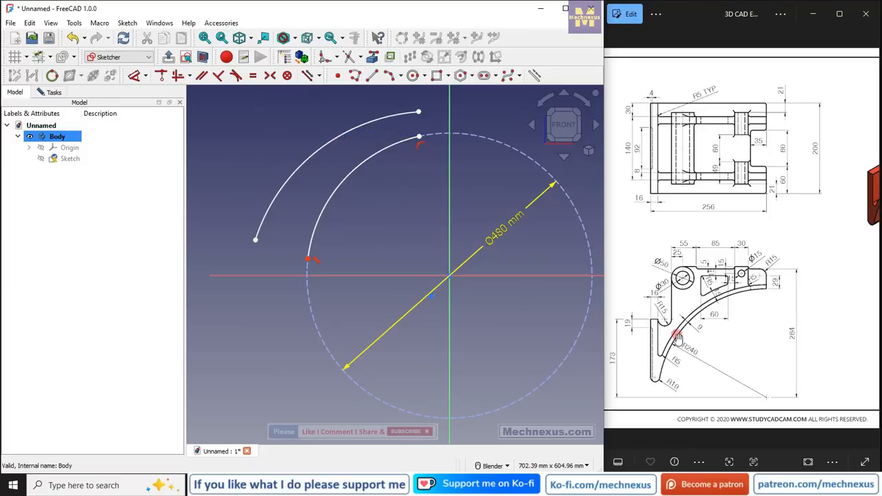
Check the rim thickness in the drawing and add a radius dimension to the outer arc, keeping its drawn value
scroll(678, 337, "up", 3)
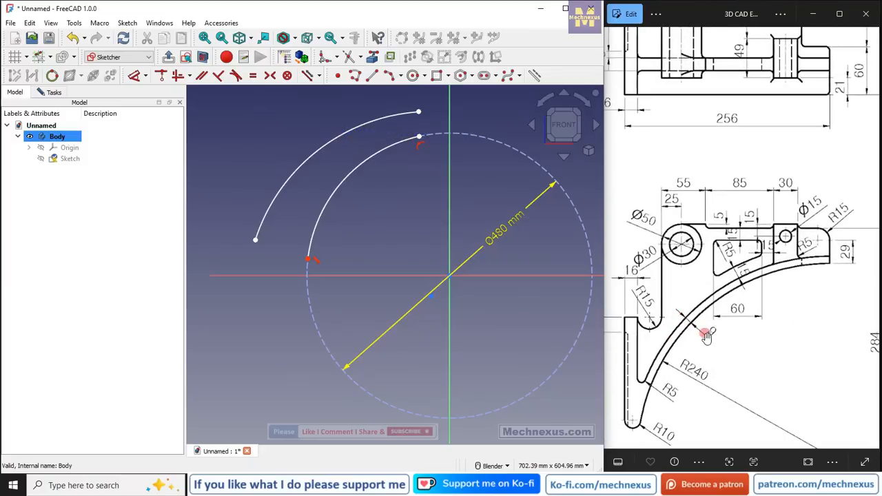
scroll(327, 228, "down", 1)
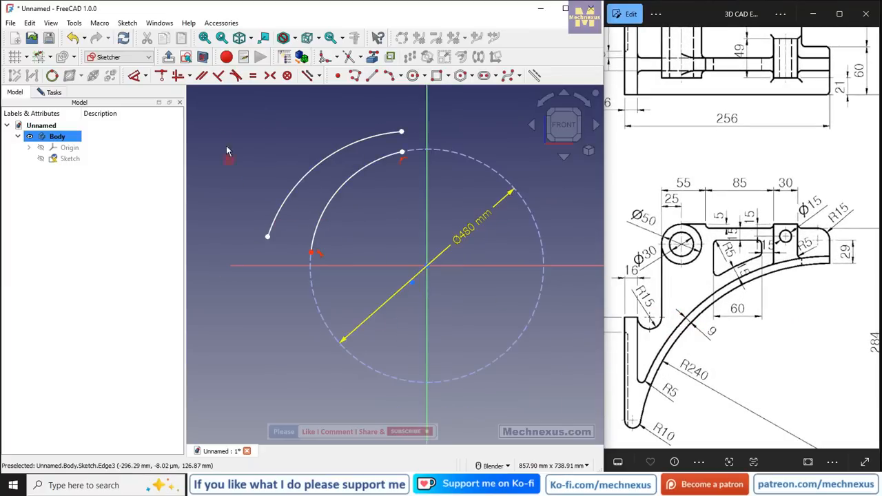
left_click(134, 75)
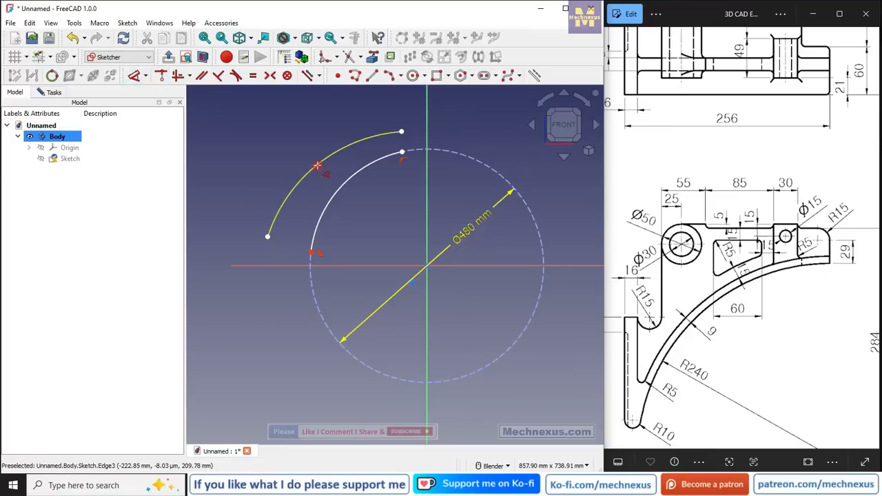
left_click(317, 165)
left_click(372, 212)
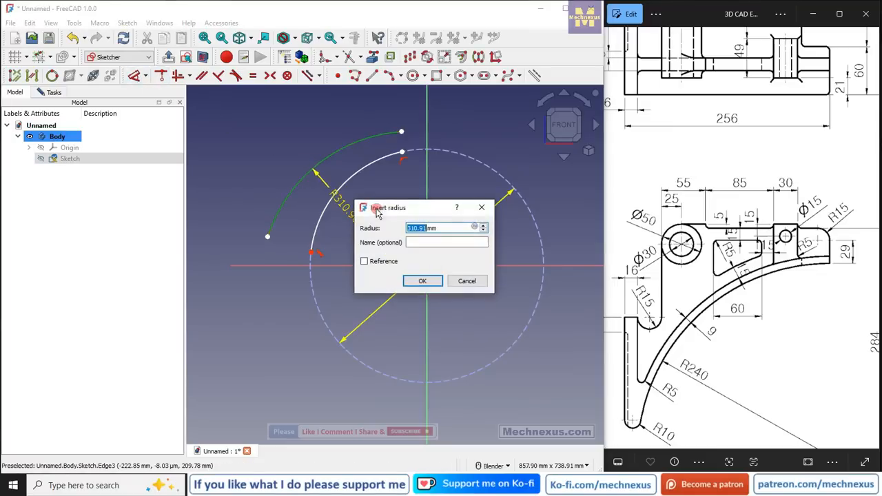
left_click(424, 280)
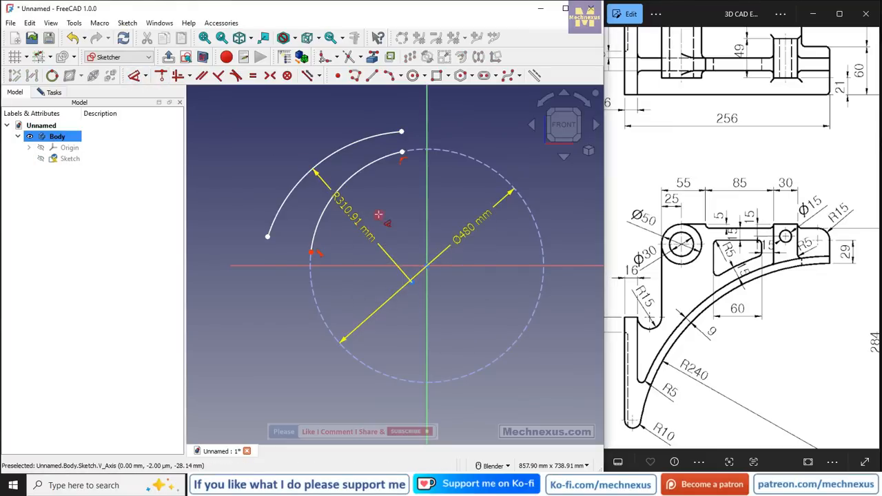
Make the outer arc's centre coincident with the origin so it is concentric with the construction circle
scroll(403, 265, "up", 2)
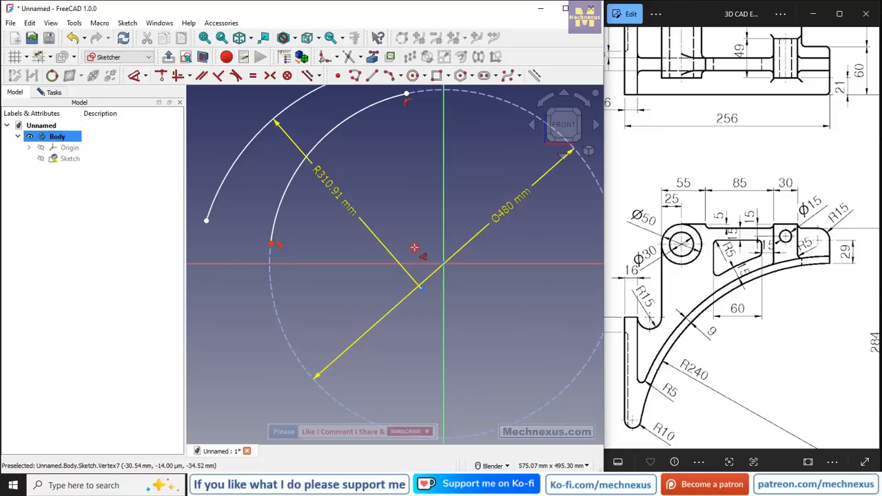
right_click(414, 247)
left_click(421, 288)
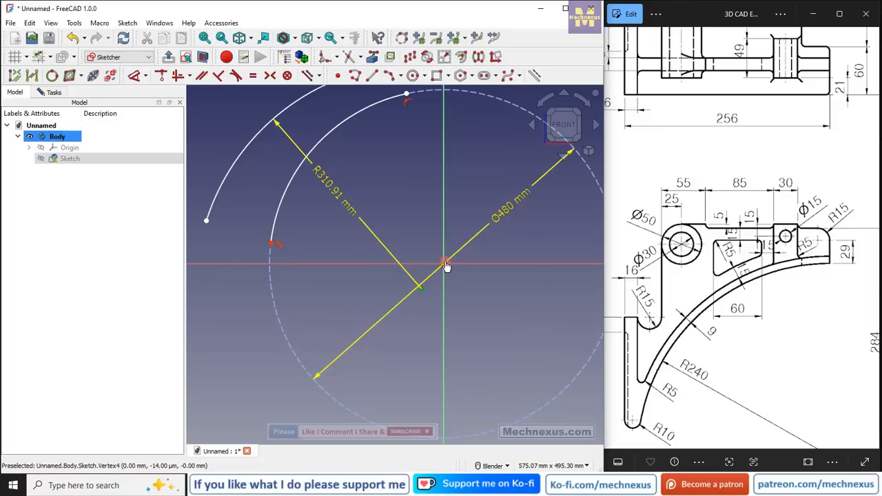
left_click(163, 77)
scroll(314, 207, "down", 3)
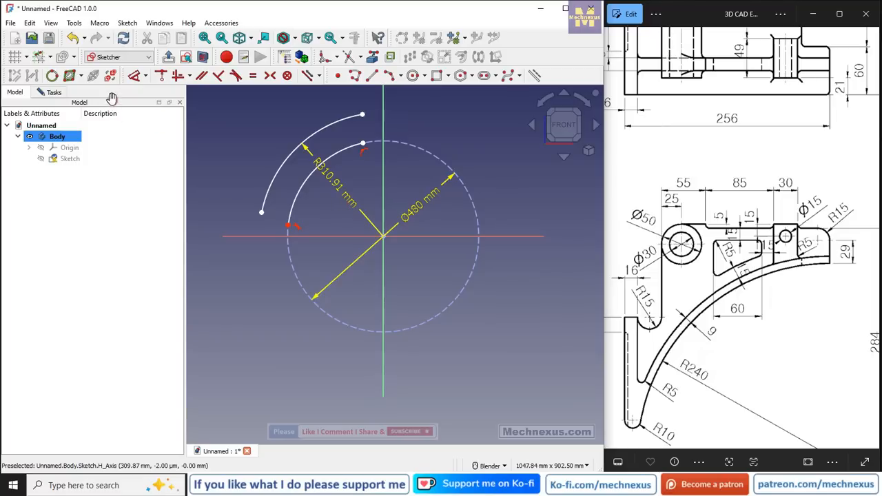
Set the outer arc's radius to 249 mm
double_click(350, 202)
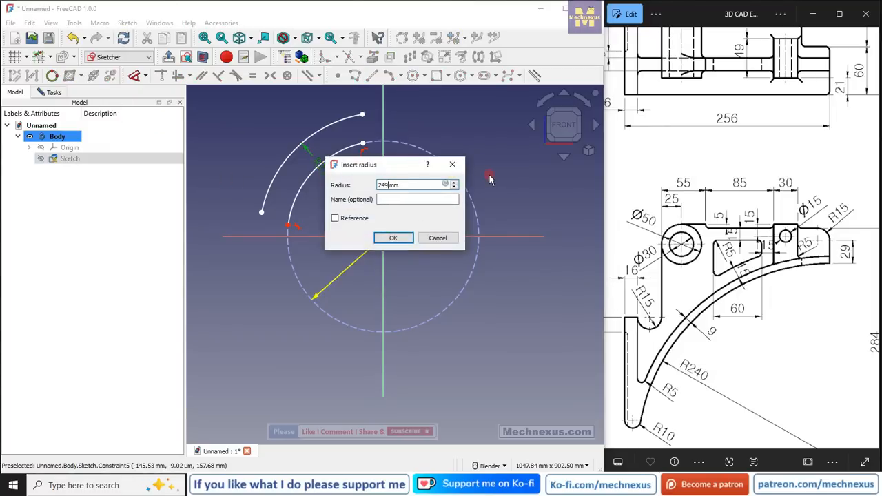
key("Return")
scroll(337, 212, "up", 3)
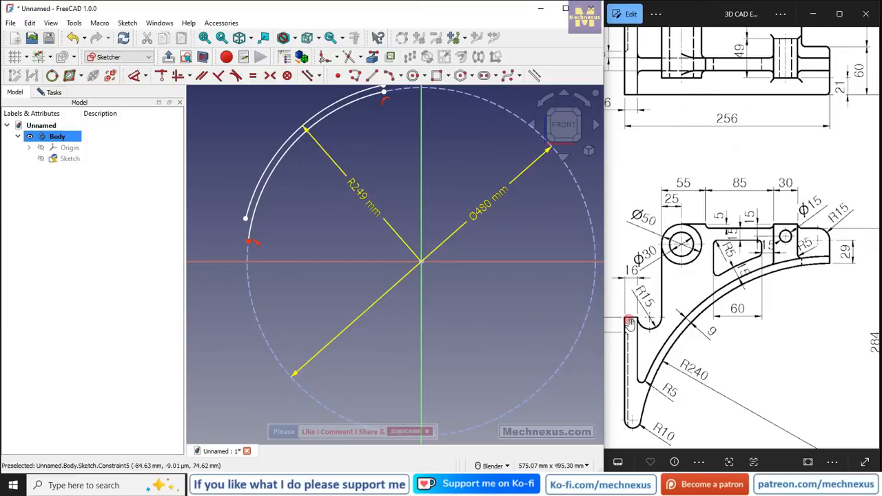
scroll(684, 273, "down", 1)
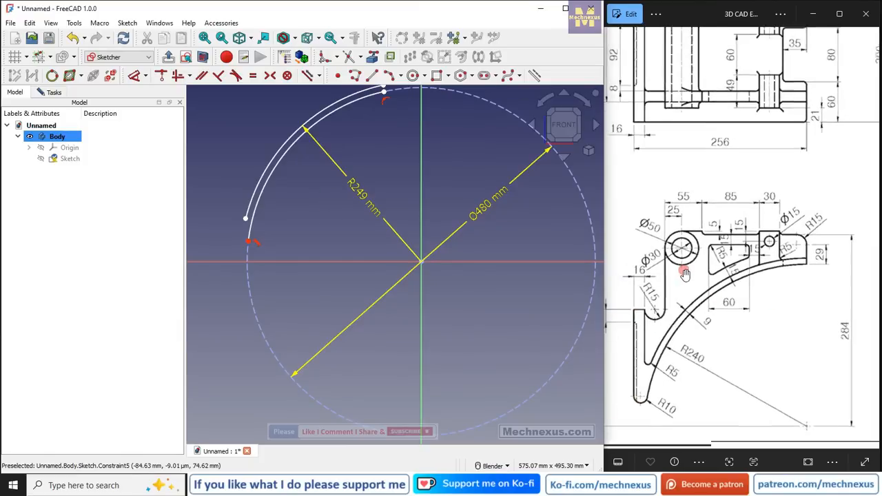
Draw a five-segment polyline from the inner arc's lower end around the upright plate's outline to the outer arc's lower end
scroll(685, 273, "down", 1)
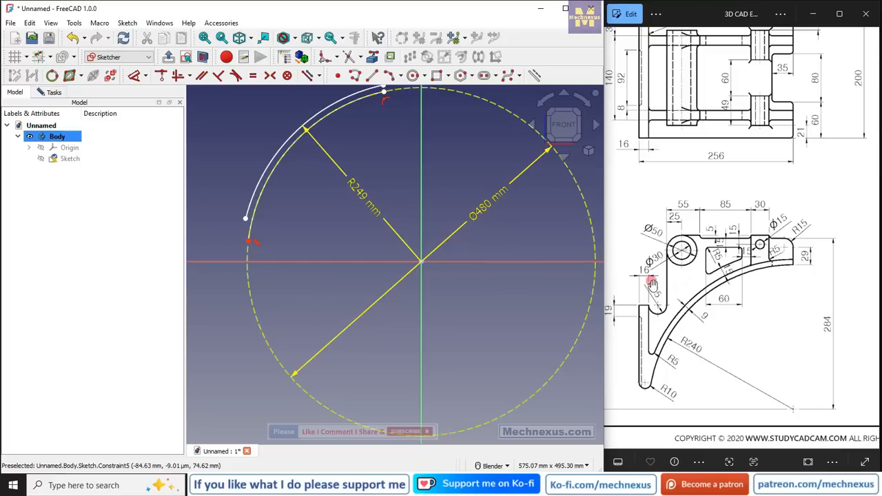
scroll(651, 284, "down", 1)
scroll(242, 253, "up", 3)
scroll(592, 259, "down", 2)
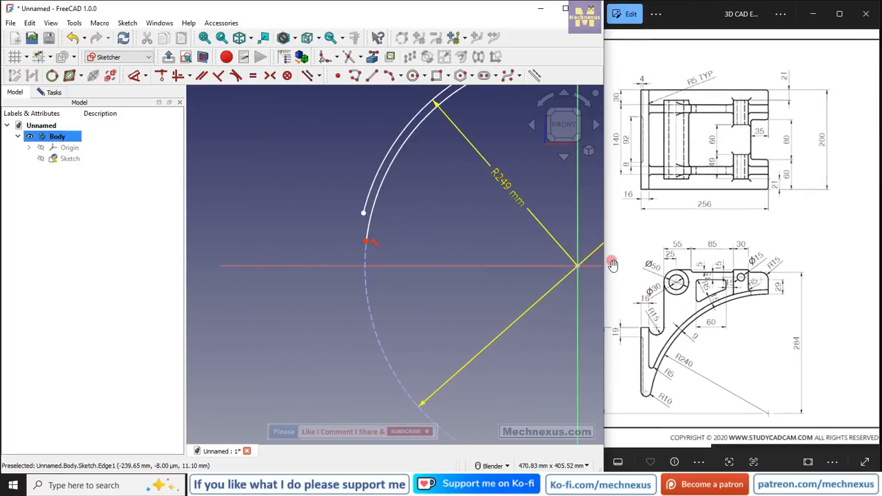
scroll(612, 245, "down", 1)
left_click(355, 75)
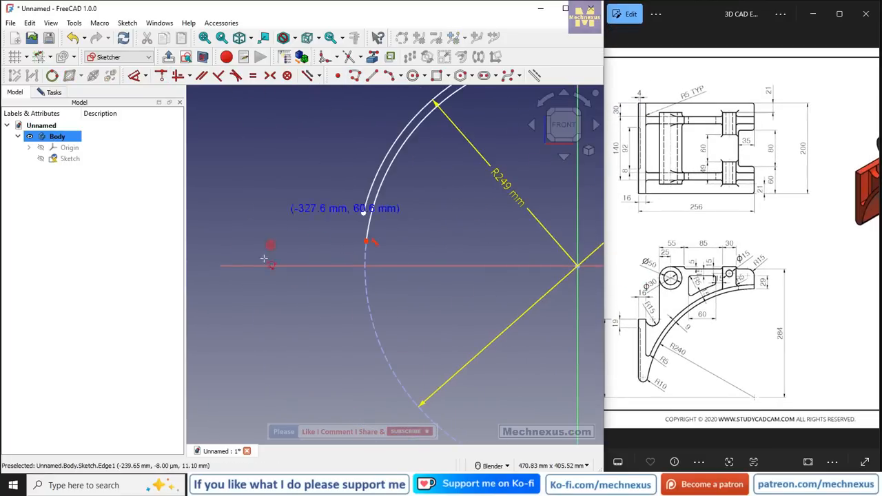
left_click(365, 240)
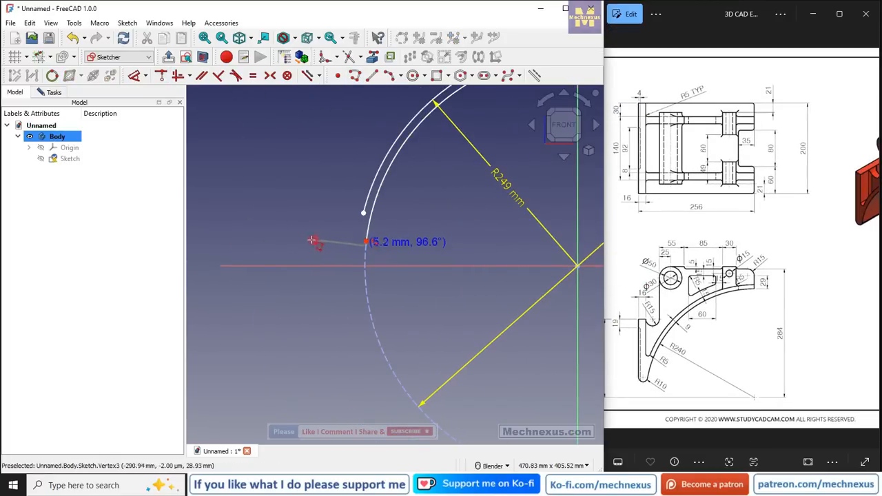
left_click(323, 233)
left_click(315, 115)
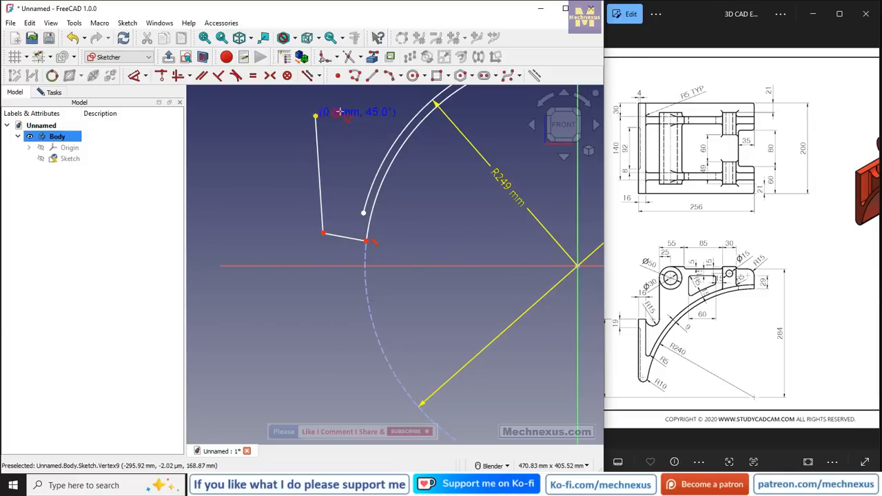
left_click(348, 110)
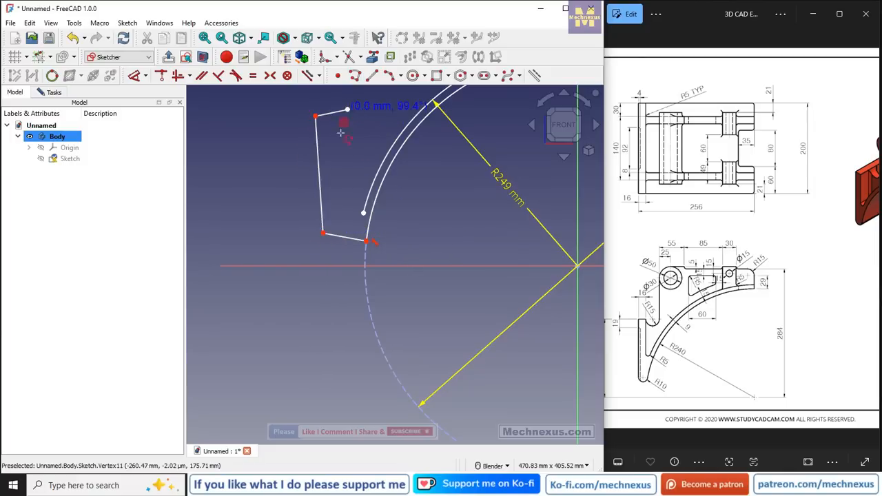
left_click(347, 212)
left_click(364, 214)
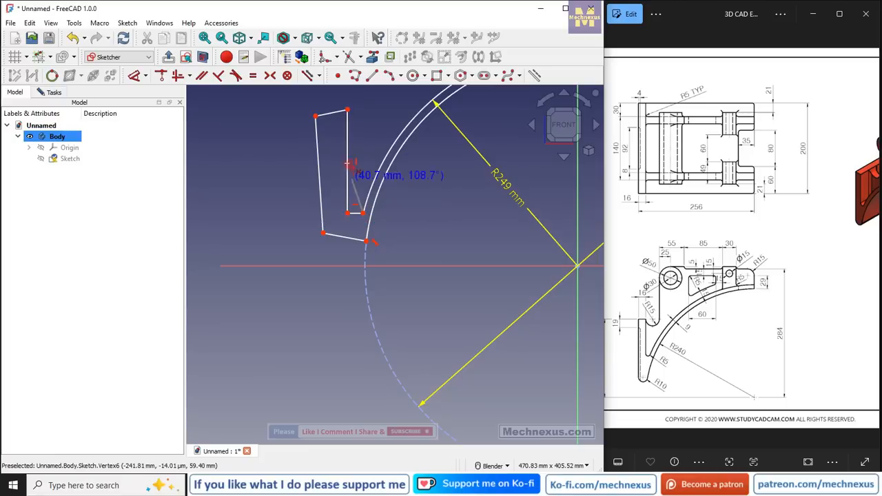
right_click(352, 247)
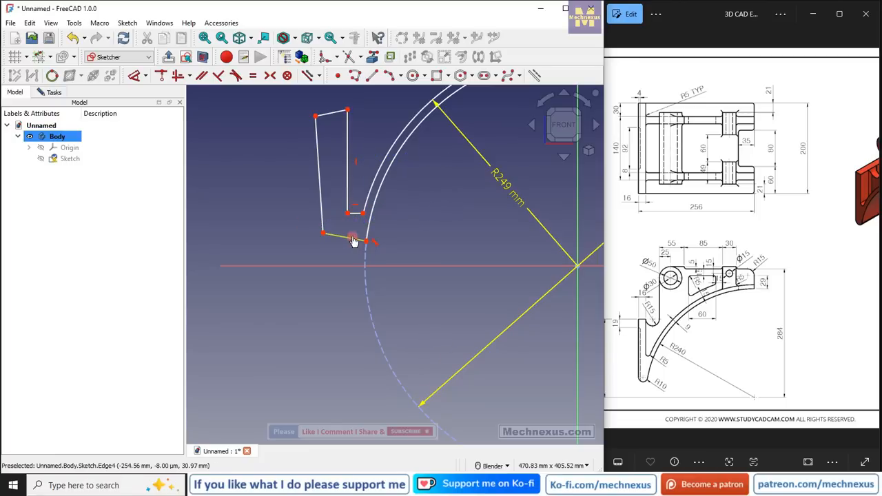
Constrain the upright plate's bottom and top edges to horizontal and its outer side edge to vertical
left_click(353, 241)
left_click(177, 76)
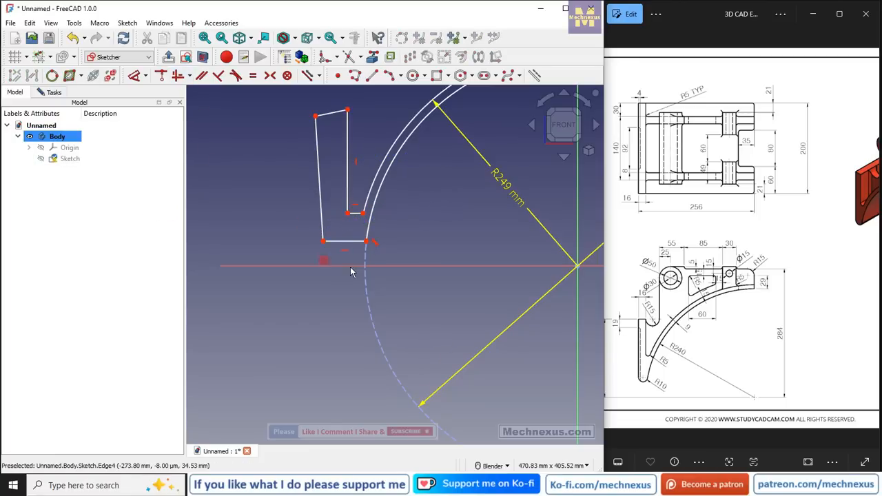
scroll(325, 266, "down", 2)
scroll(309, 230, "up", 2)
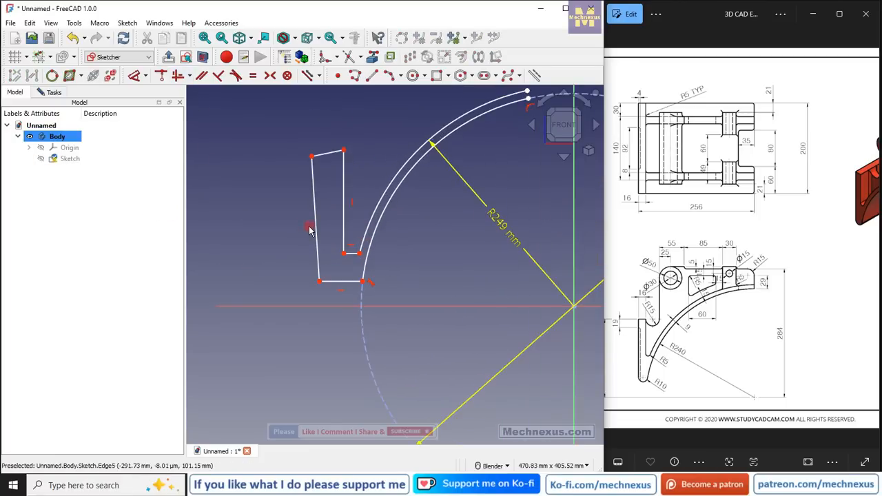
left_click(332, 155)
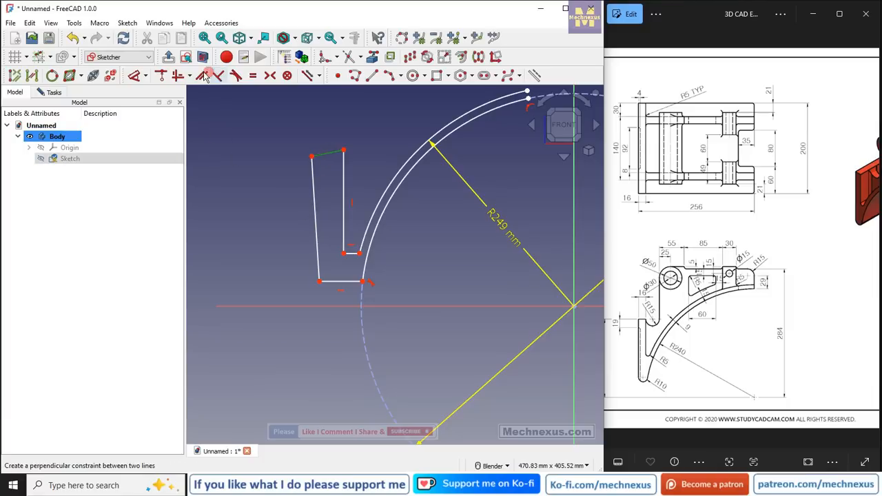
left_click(178, 76)
left_click(303, 270)
left_click(258, 270)
scroll(307, 236, "up", 2)
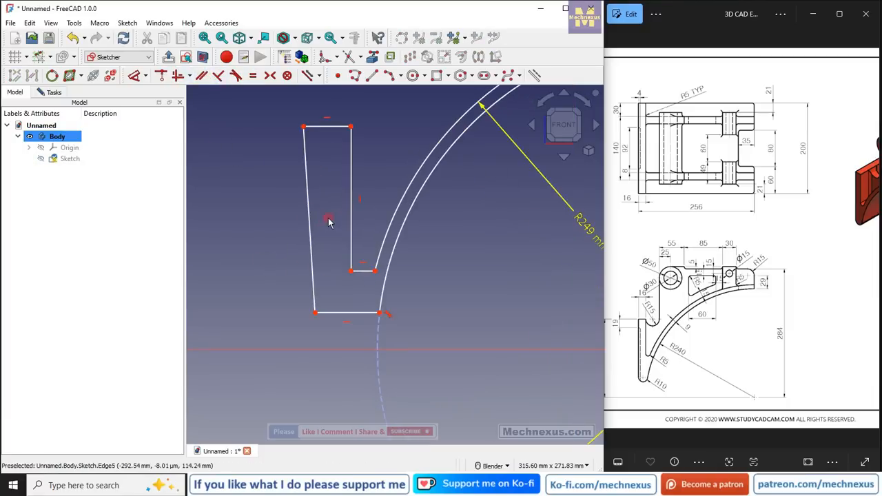
left_click(309, 236)
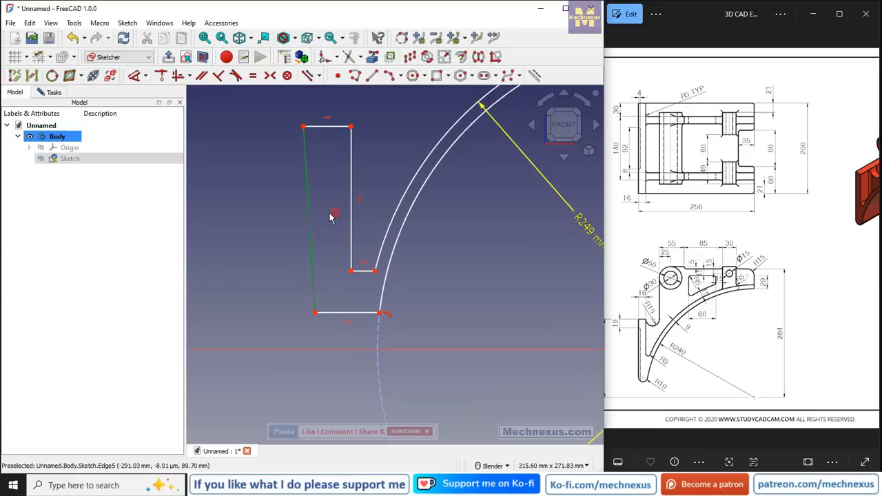
left_click(178, 76)
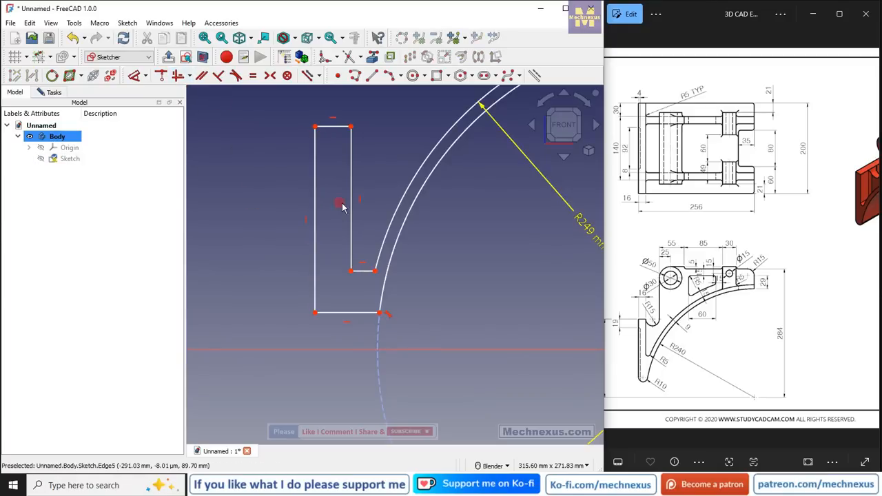
Check the plate height in the drawing and dimension the plate's top outer corner 173 mm vertically above the origin
scroll(343, 205, "down", 3)
left_click_drag(657, 348, 828, 271)
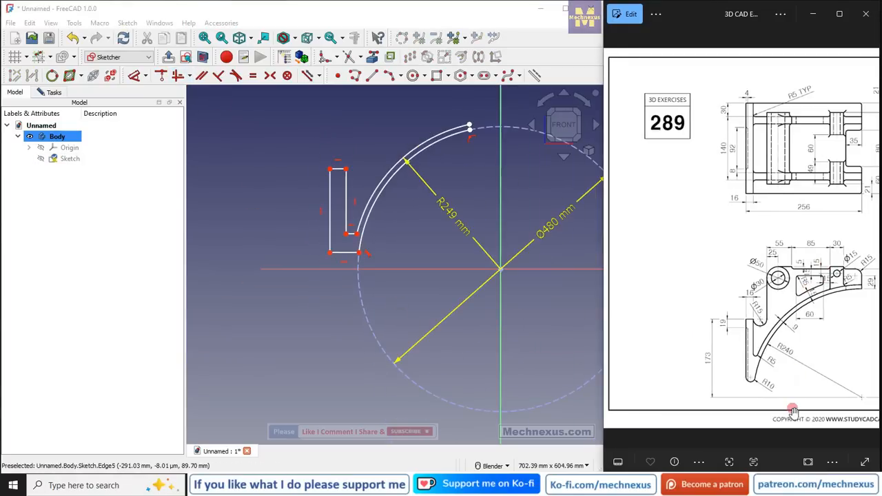
scroll(793, 411, "up", 2)
scroll(793, 411, "up", 1)
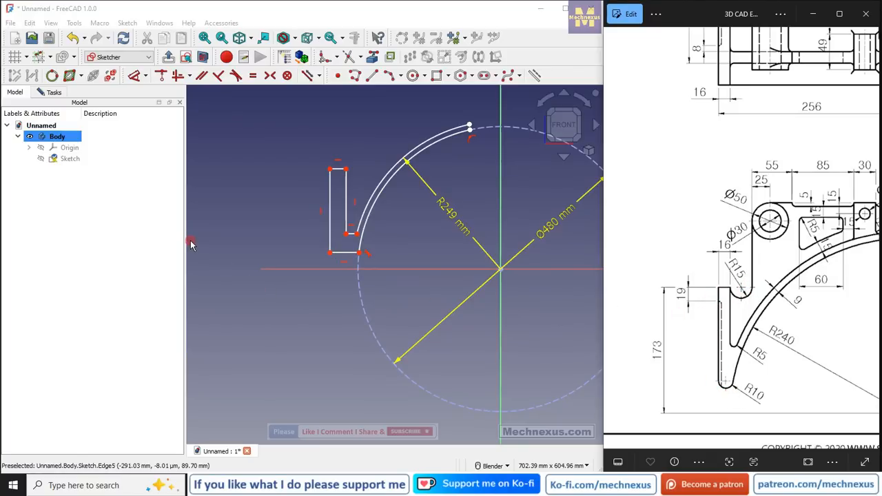
scroll(787, 359, "down", 1)
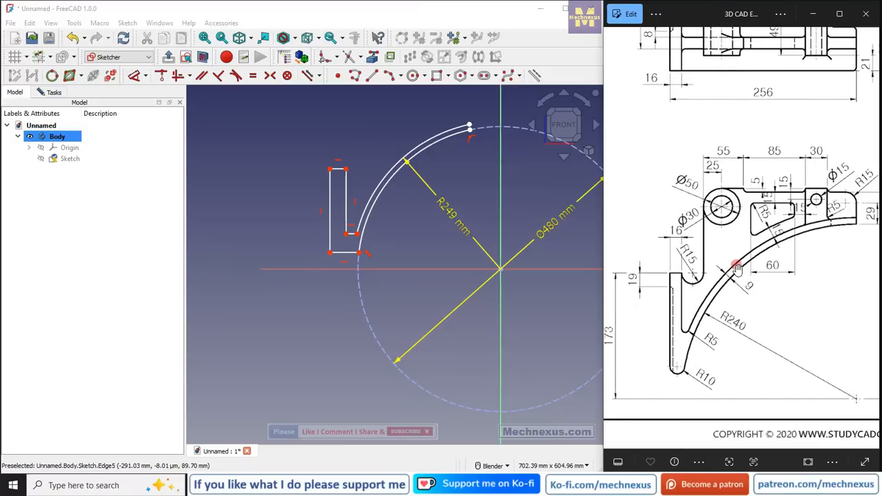
scroll(738, 268, "down", 1)
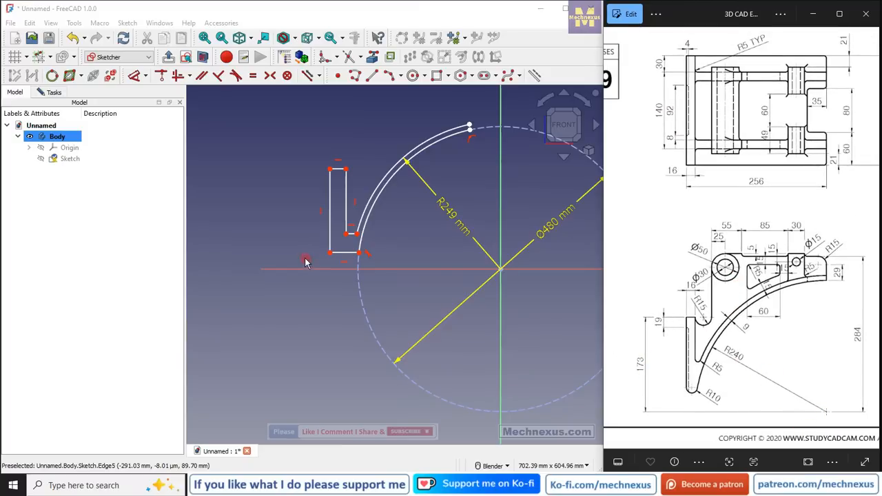
left_click(134, 75)
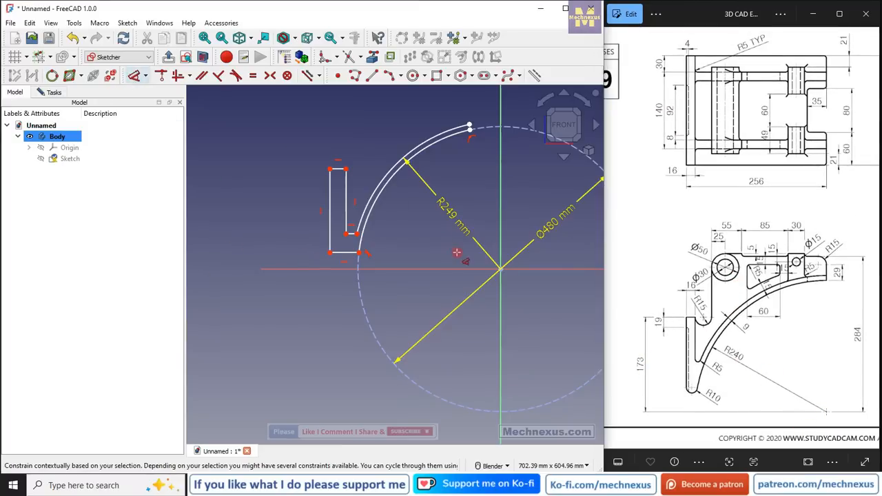
left_click(504, 267)
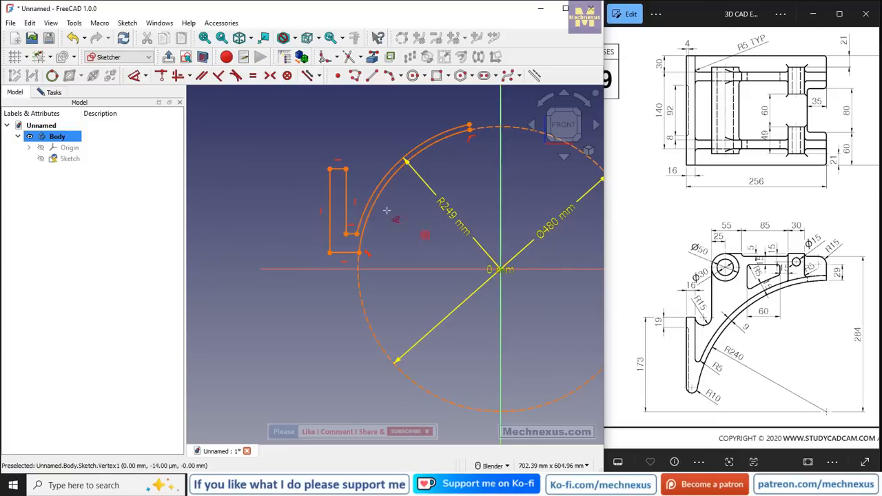
left_click(330, 169)
left_click(250, 255)
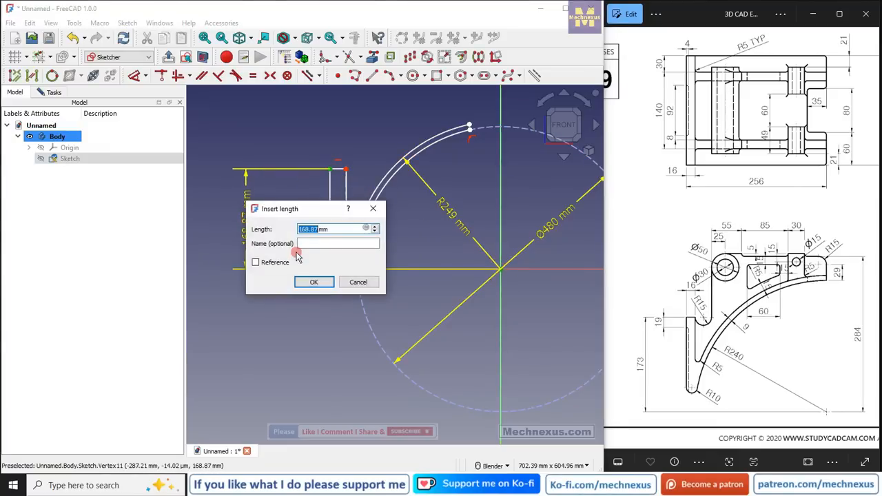
type("1")
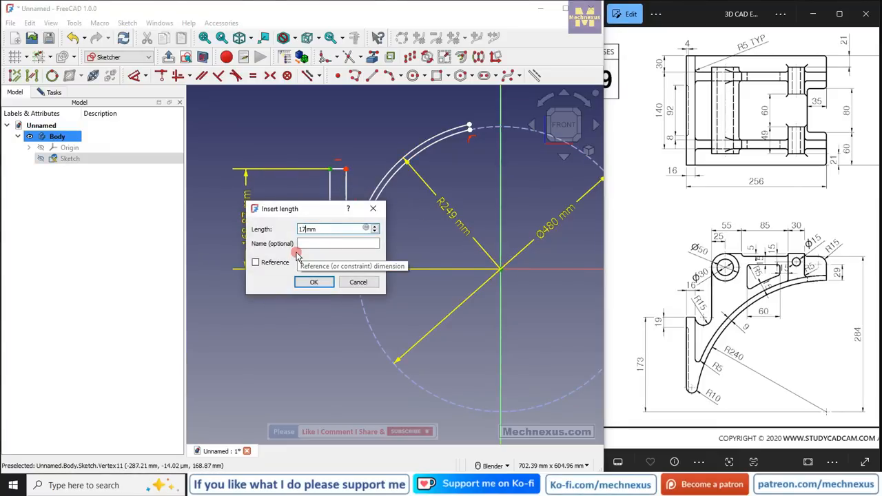
key("Return")
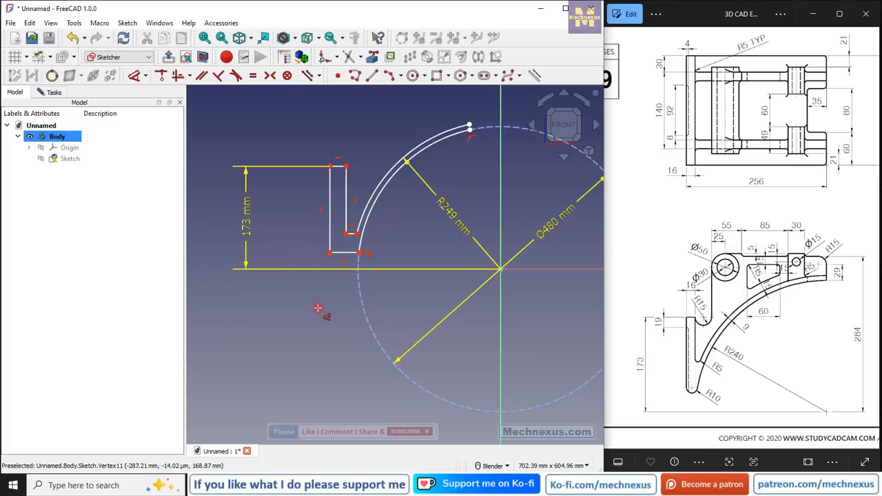
Dimension the upright plate's top edge to a width of 16 mm
left_click(337, 167)
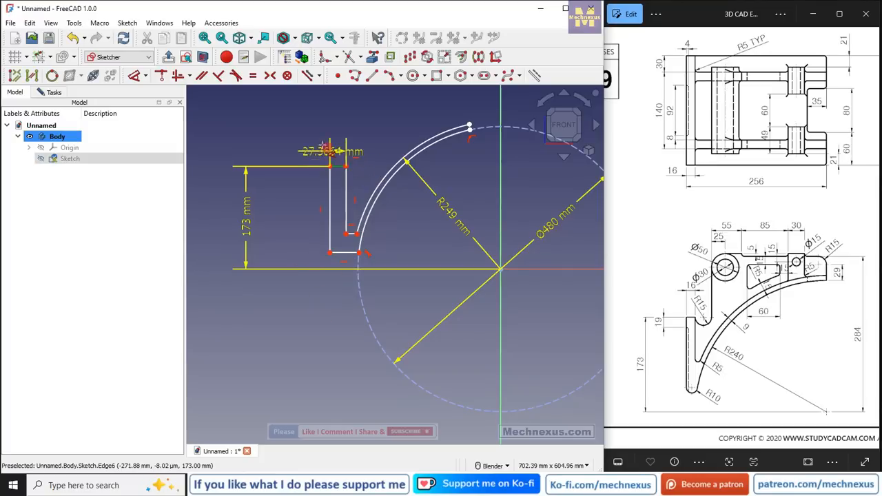
left_click(291, 141)
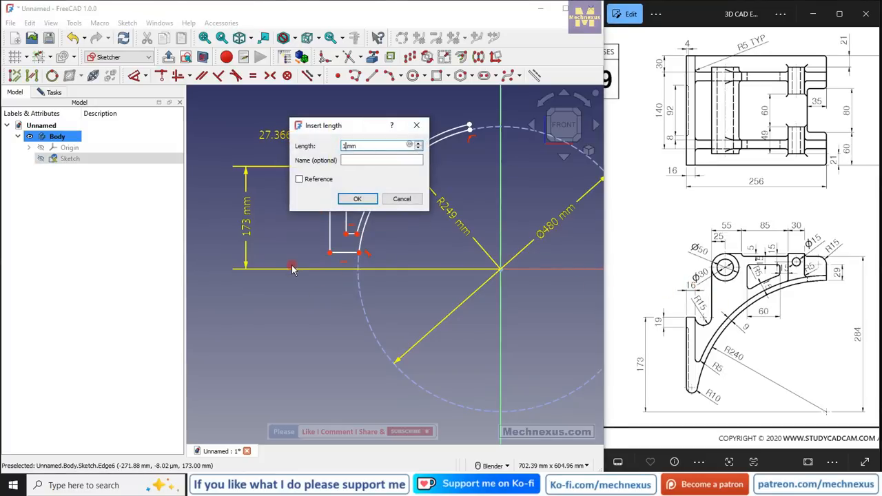
key("Return")
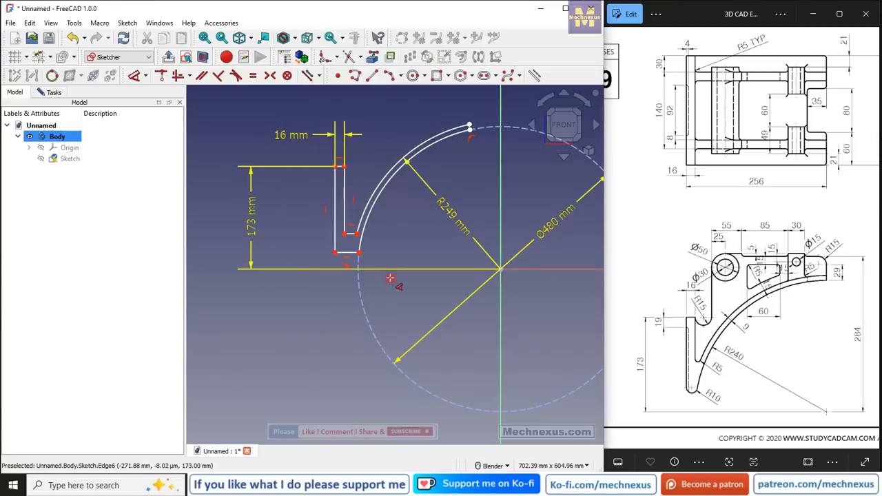
Dimension the upright plate's bottom edge to a length of 20 mm
scroll(330, 256, "up", 2)
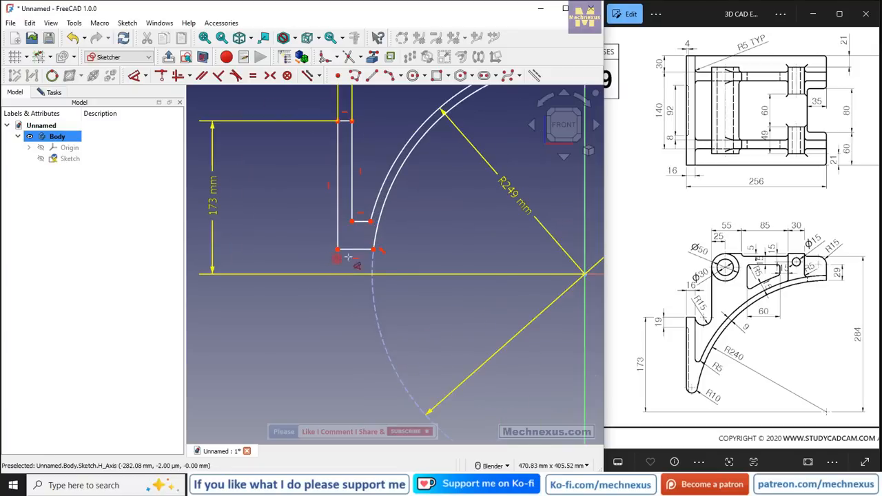
left_click(357, 250)
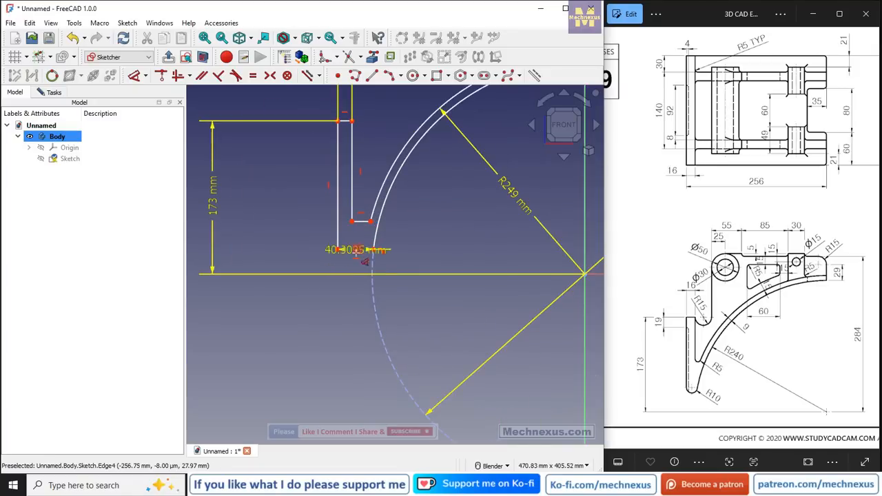
left_click(288, 308)
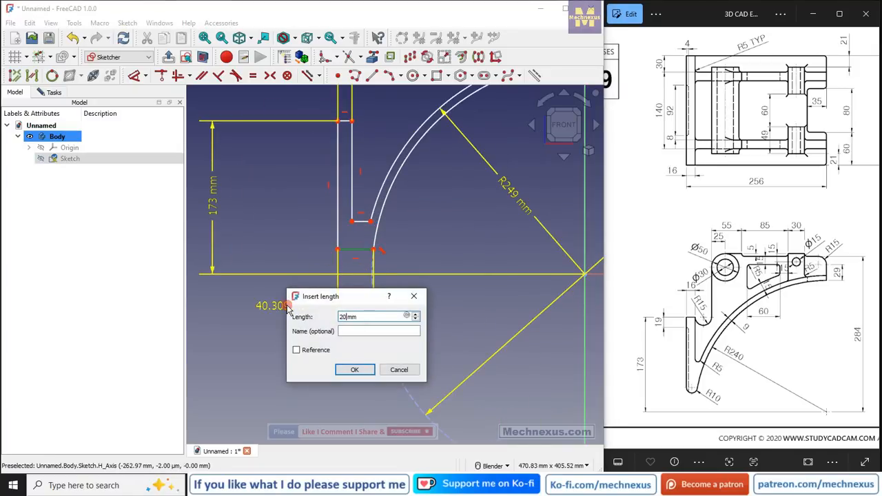
key("Return")
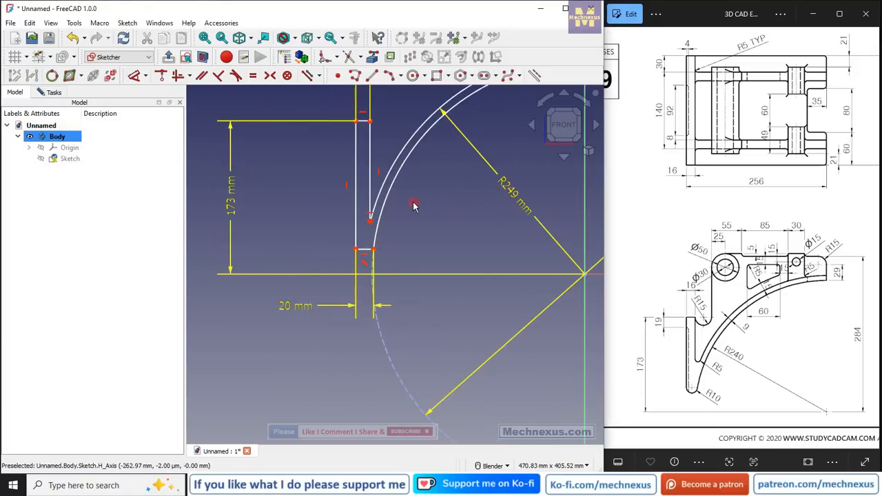
Check the drawing and fillet the notch between the plate's inner vertical edge and the outer arc
scroll(414, 200, "up", 3)
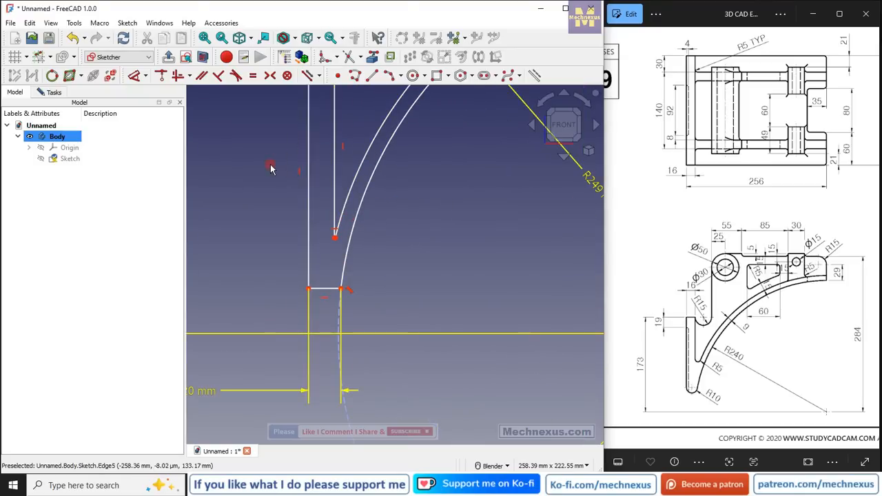
scroll(262, 265, "down", 4)
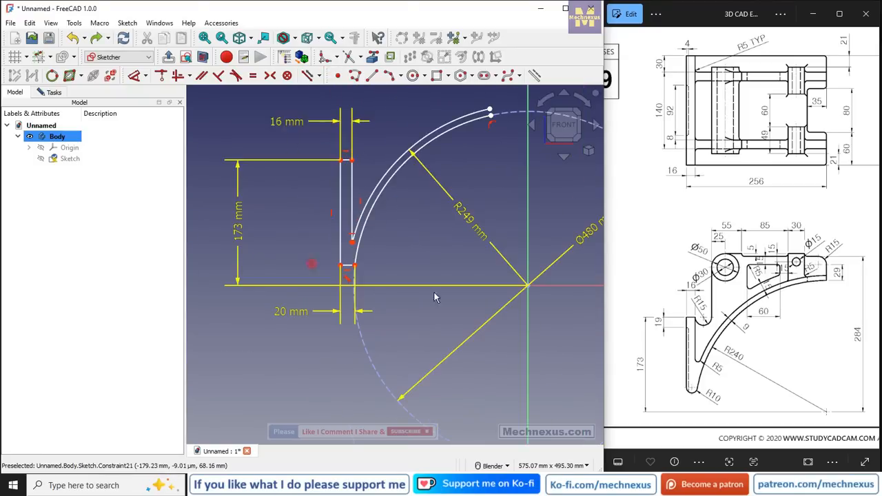
left_click_drag(719, 374, 724, 304)
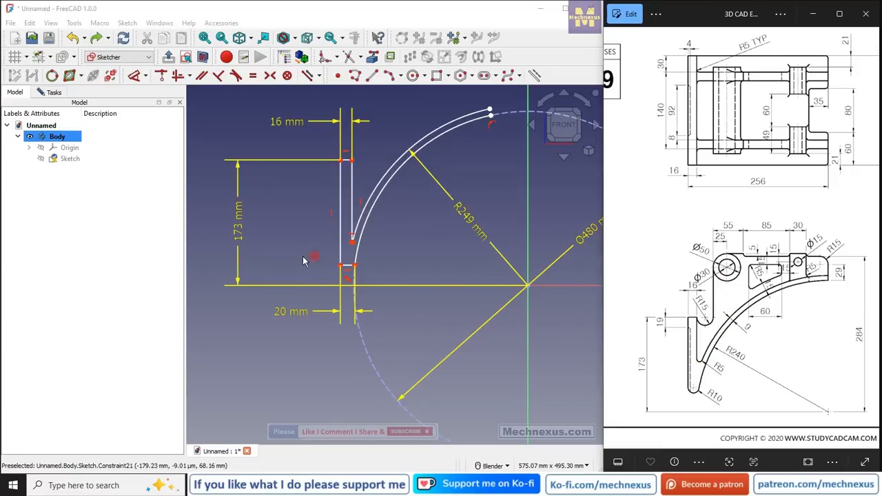
scroll(350, 234, "up", 3)
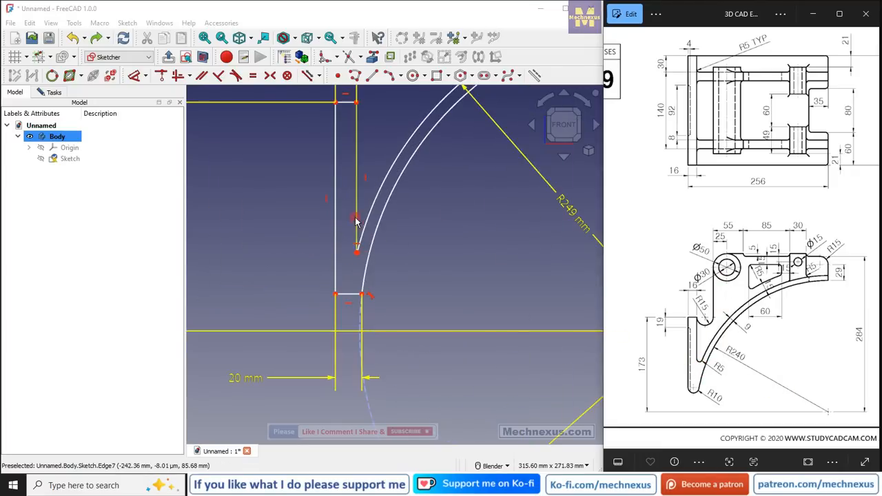
left_click(331, 57)
left_click(358, 228)
left_click(366, 227)
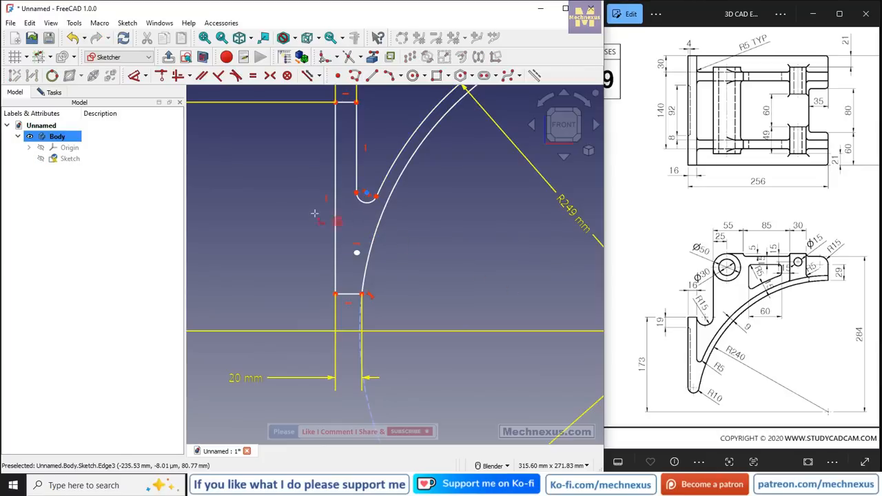
Dimension the notch fillet between the upright plate and the outer arc with a 5 mm radius
left_click(359, 199)
left_click(353, 248)
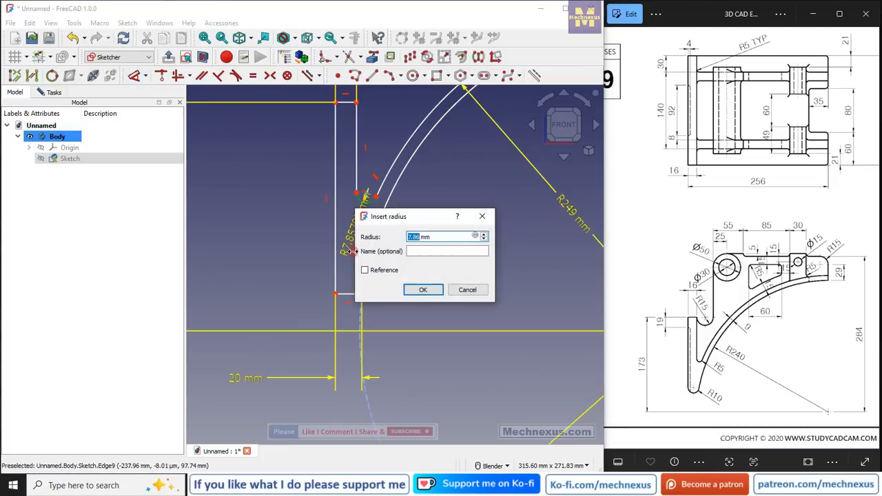
type("5")
key("Return")
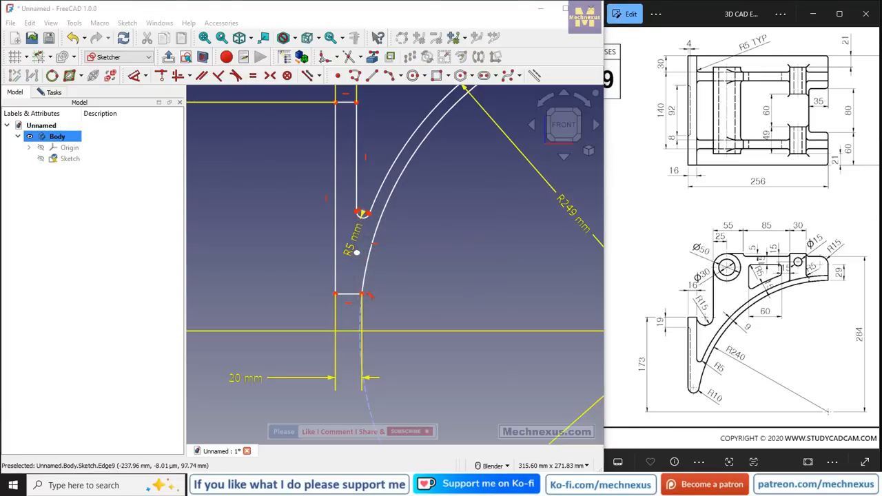
scroll(401, 221, "down", 3)
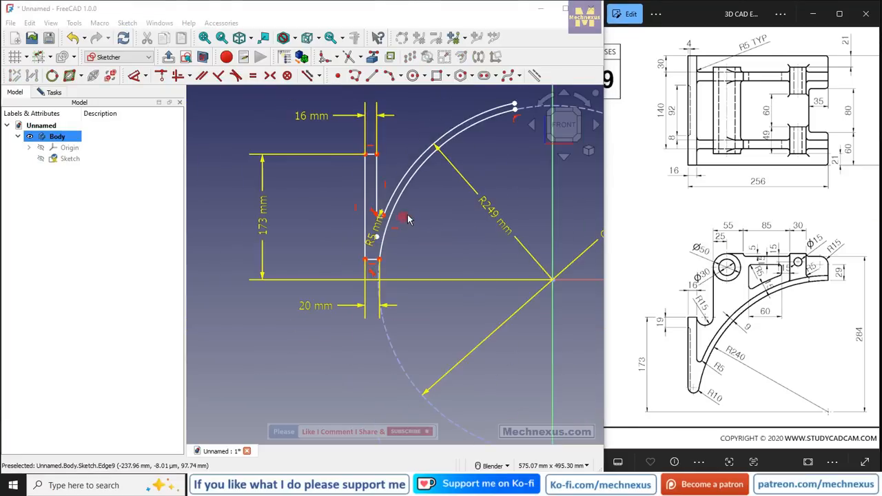
scroll(384, 172, "down", 2)
Close the open upper ends of the two arcs with a straight line and make it vertical
scroll(474, 131, "up", 6)
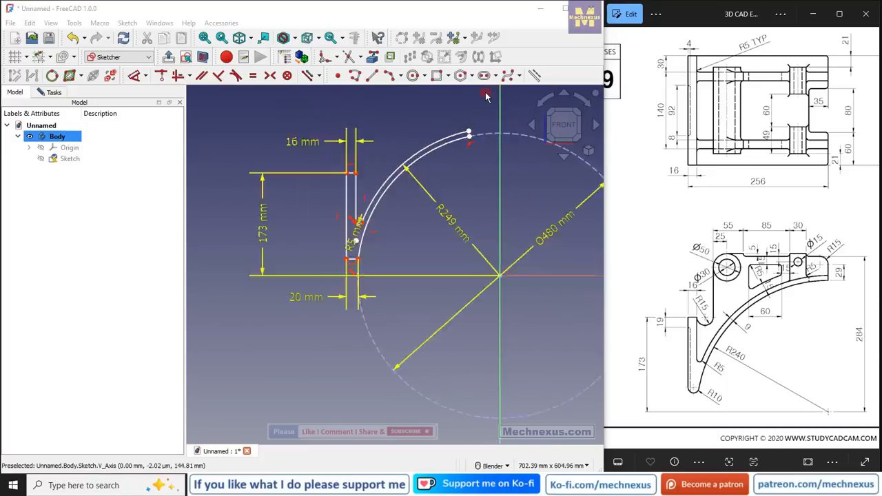
left_click_drag(454, 158, 442, 156)
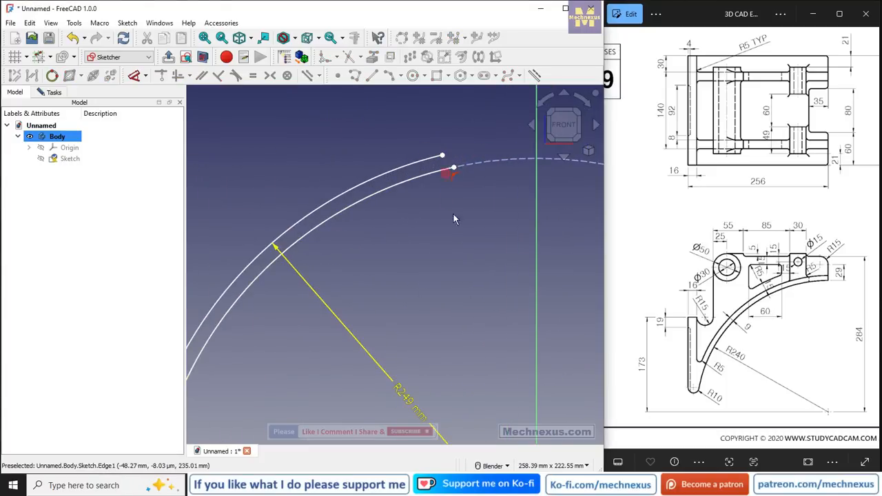
left_click(372, 75)
scroll(456, 170, "up", 3)
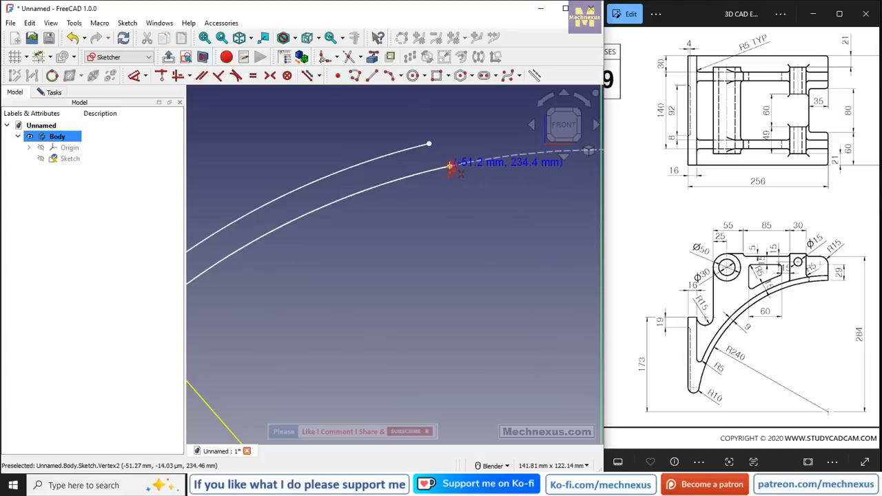
left_click(450, 167)
left_click(429, 143)
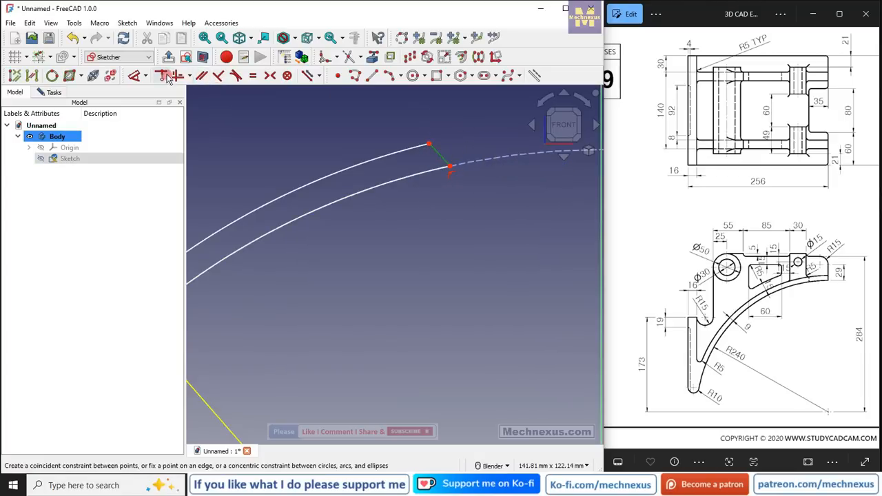
scroll(473, 221, "down", 5)
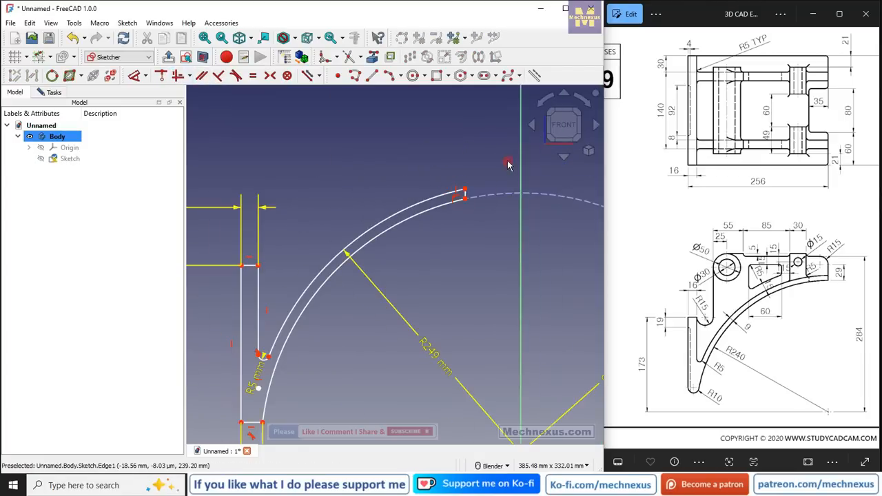
Check the rim's end in the drawing and constrain the inner arc's upper endpoint onto the sketch's vertical axis
scroll(509, 169, "up", 2)
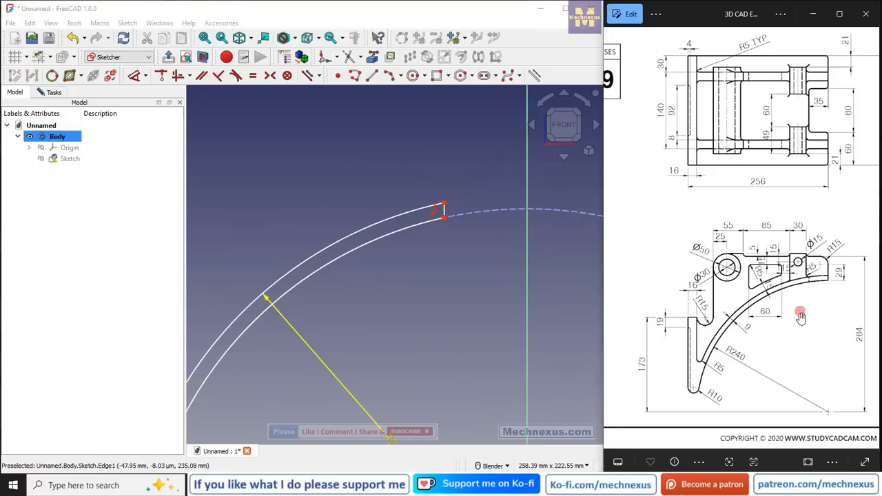
scroll(793, 351, "down", 5)
scroll(757, 331, "up", 5)
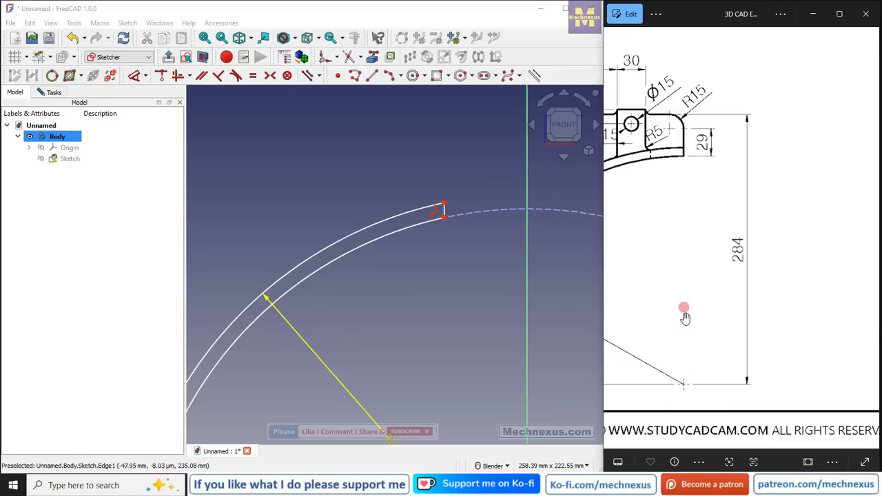
left_click(443, 216)
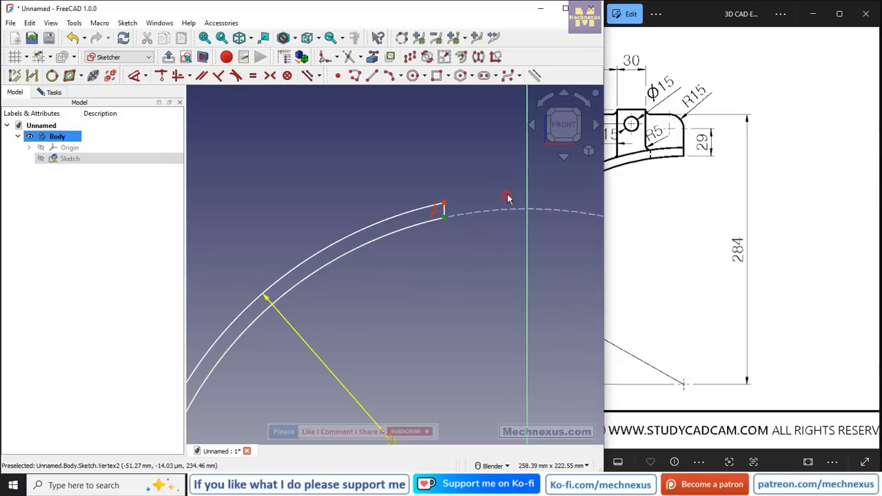
left_click(526, 187)
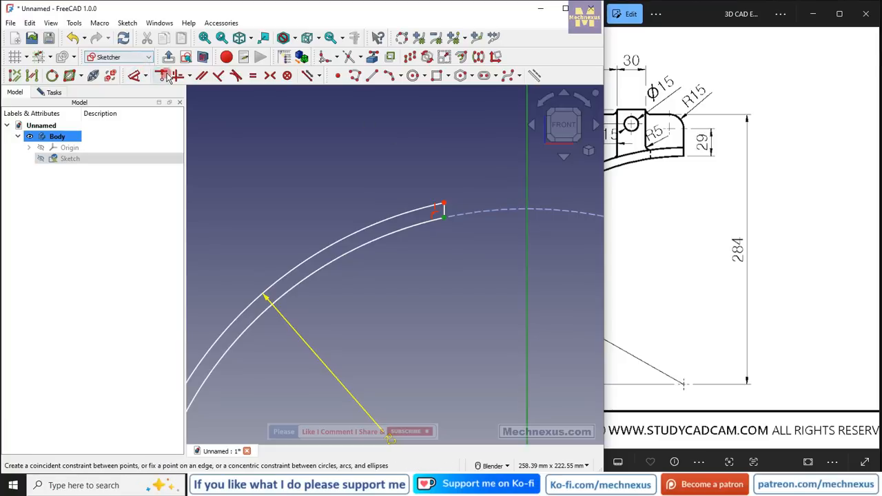
left_click(161, 75)
scroll(450, 149, "down", 3)
scroll(450, 149, "down", 1)
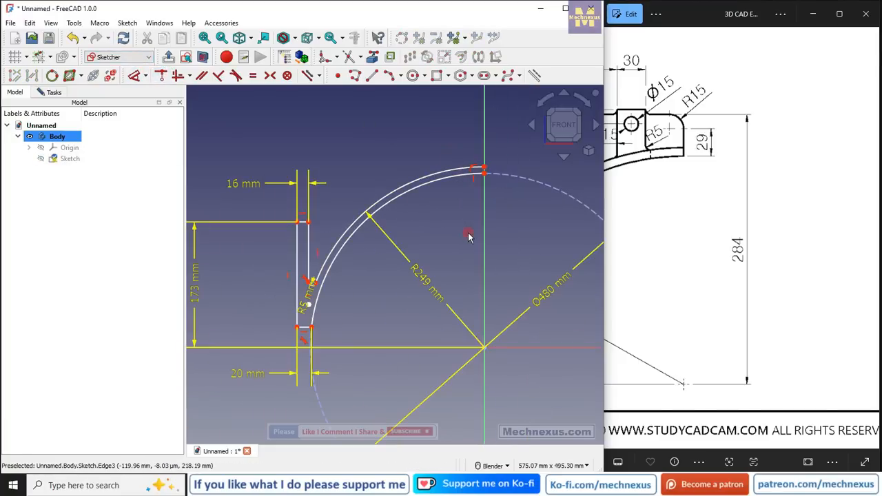
Check the overall length in the drawing and dimension the plate's top outer corner 256 mm horizontally from the vertical axis
mouse_move(686, 267)
left_mouse_down()
mouse_move(873, 280)
mouse_move(741, 262)
left_mouse_up()
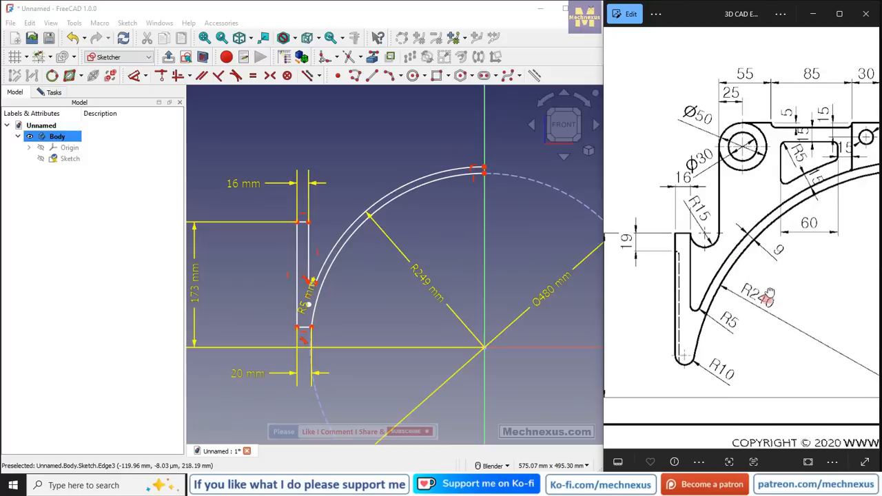
left_click_drag(765, 292, 764, 278)
scroll(633, 208, "down", 2)
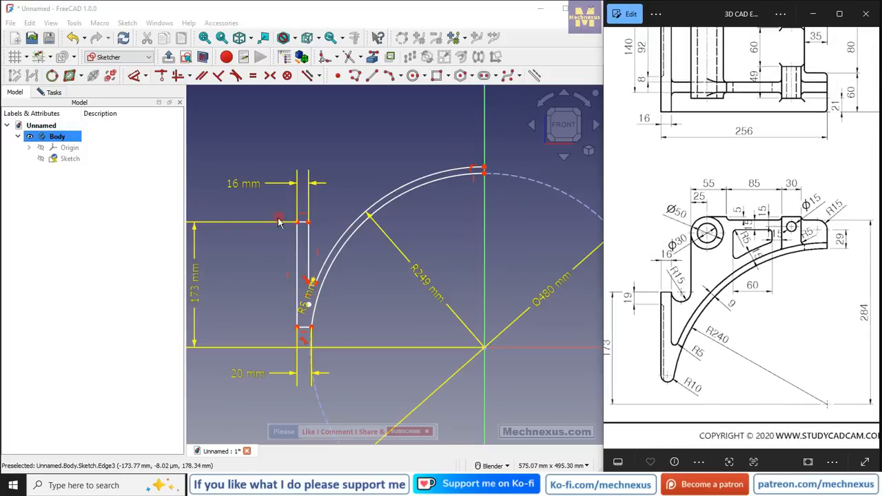
left_click(297, 233)
left_click_drag(298, 236, 280, 232)
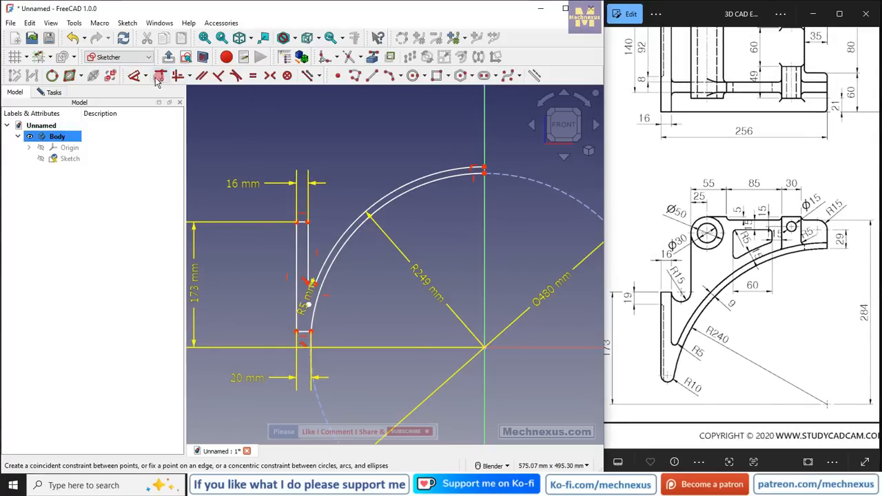
left_click(134, 76)
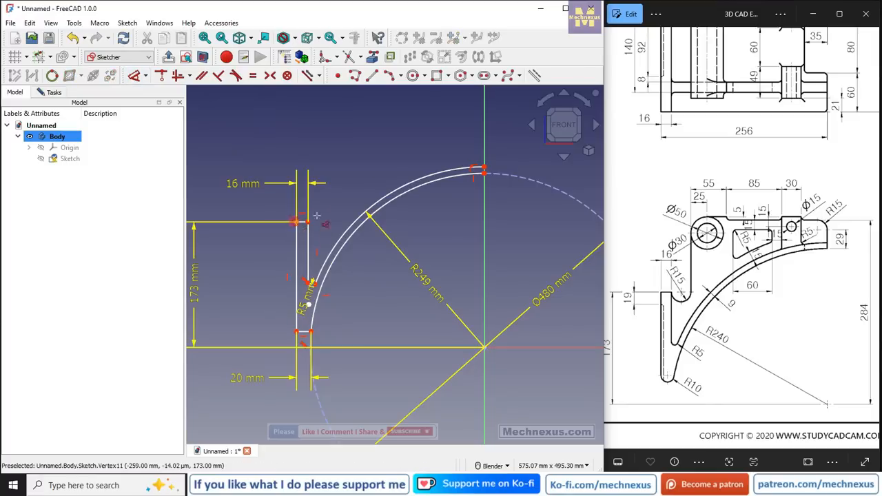
left_click(295, 221)
left_click(379, 118)
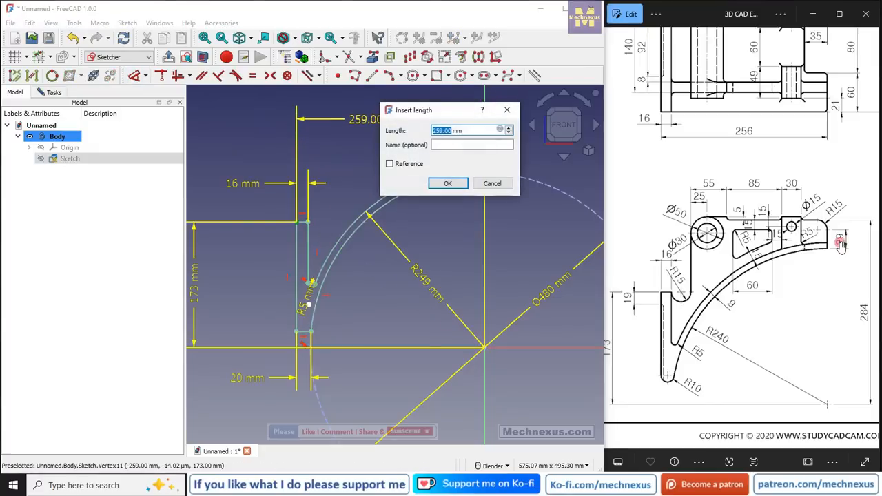
type("256")
key("Return")
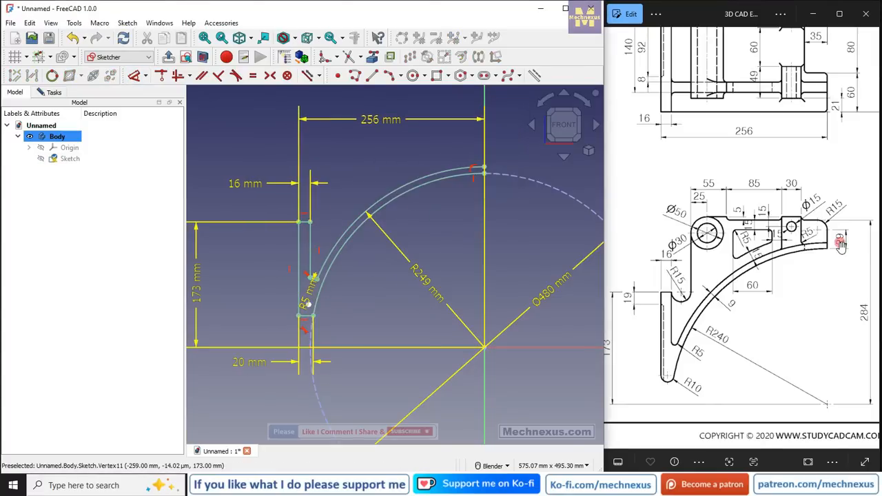
Delete the stray point left inside the upright plate below the notch fillet
scroll(717, 196, "down", 3)
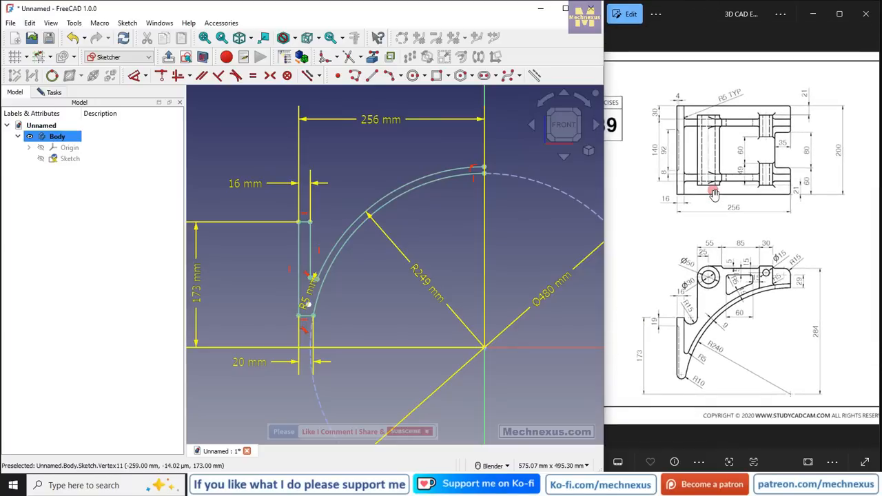
scroll(757, 226, "up", 2)
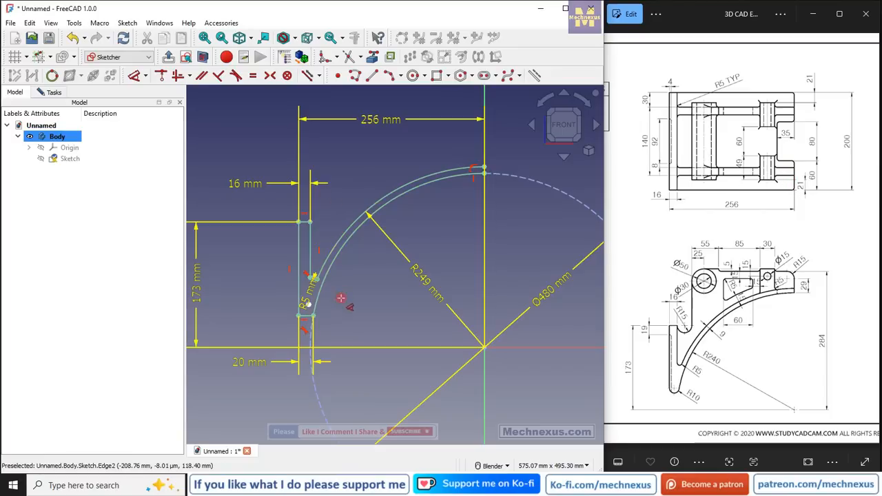
scroll(299, 303, "up", 5)
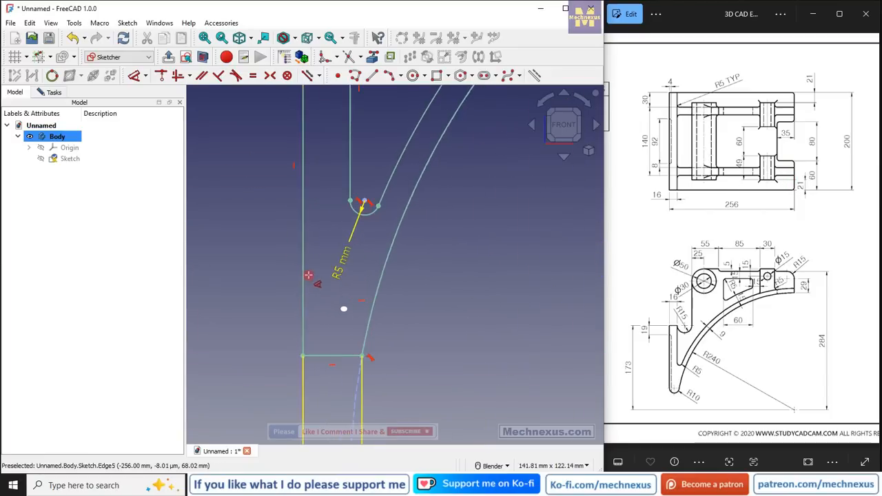
scroll(309, 275, "down", 2)
scroll(324, 293, "up", 2)
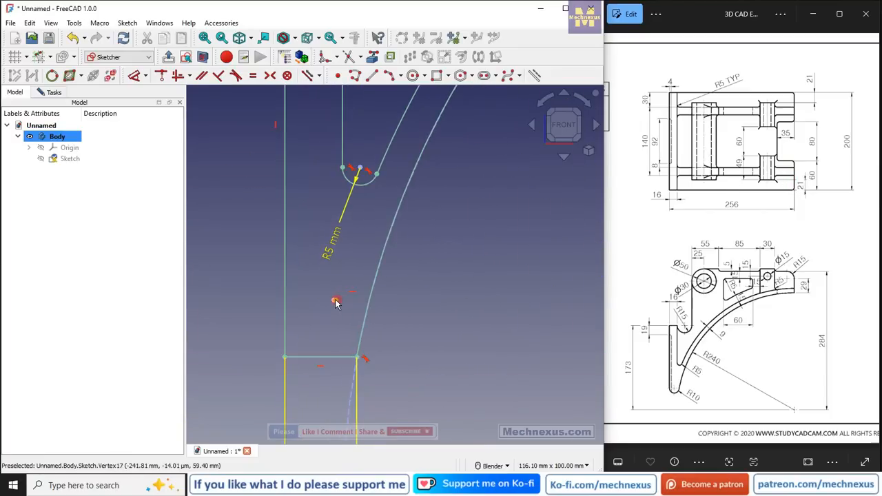
left_click(334, 300)
left_click_drag(301, 277, 352, 311)
key("Delete")
scroll(349, 305, "down", 4)
scroll(317, 265, "up", 1)
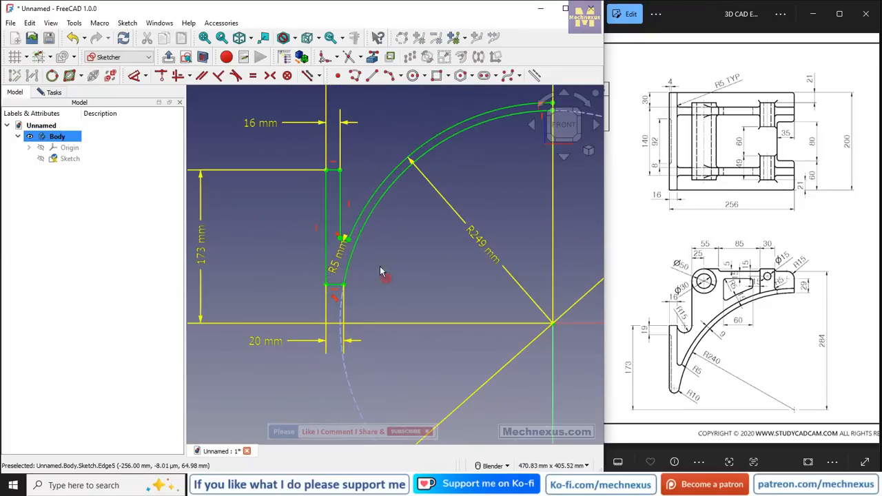
Close the side-profile sketch and show it fitted in an isometric view
scroll(250, 220, "down", 3)
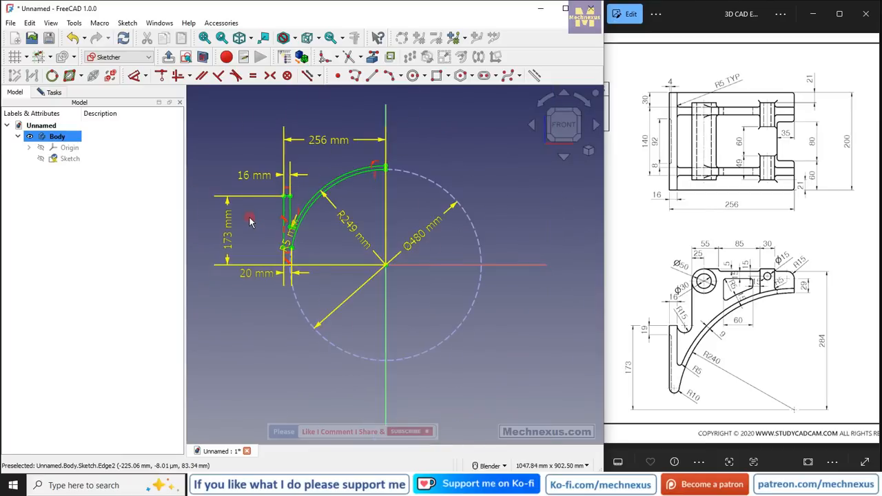
scroll(243, 223, "up", 1)
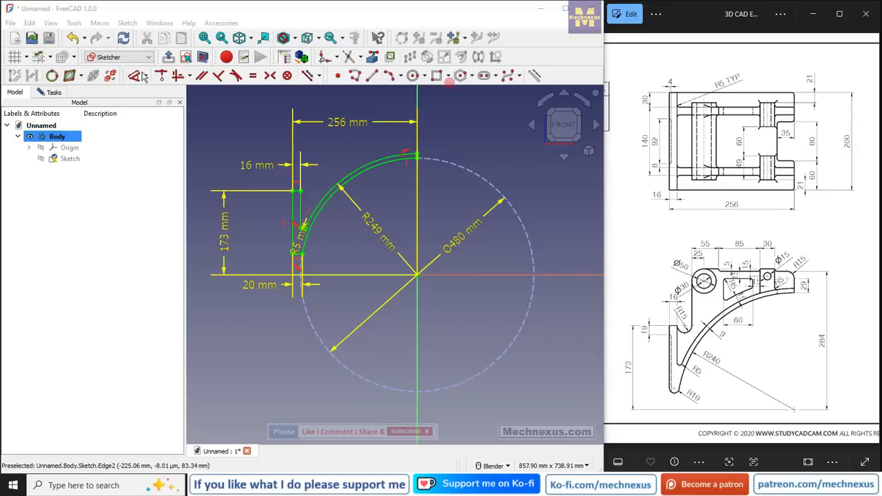
left_click(34, 95)
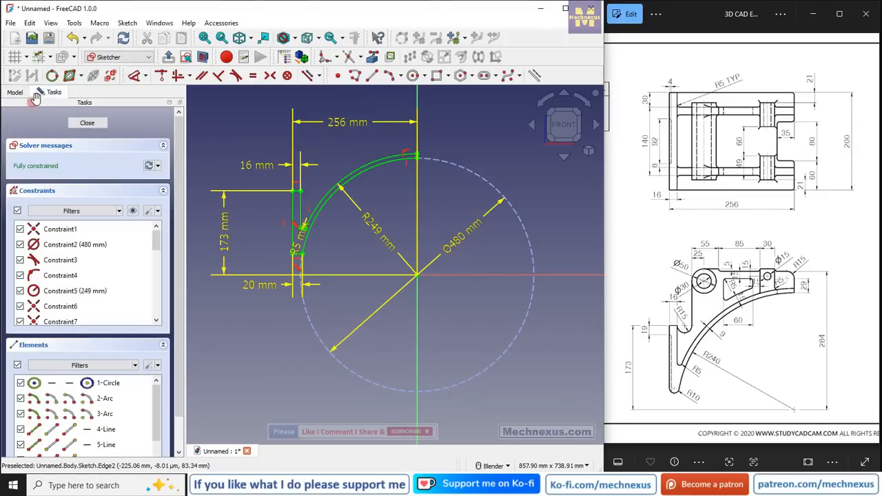
left_click(85, 124)
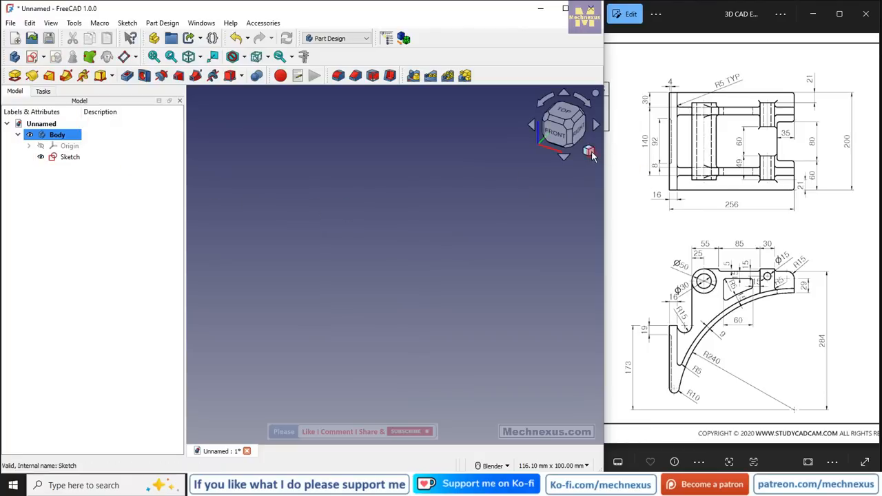
left_click(587, 151)
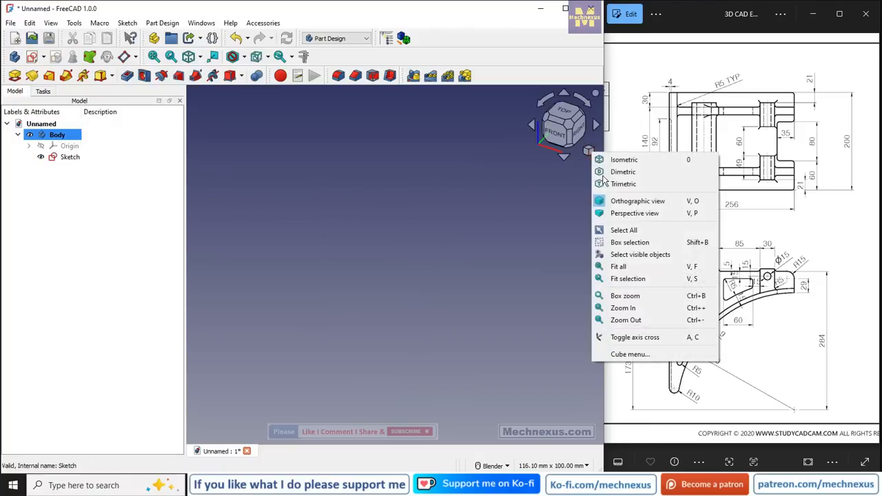
left_click(619, 266)
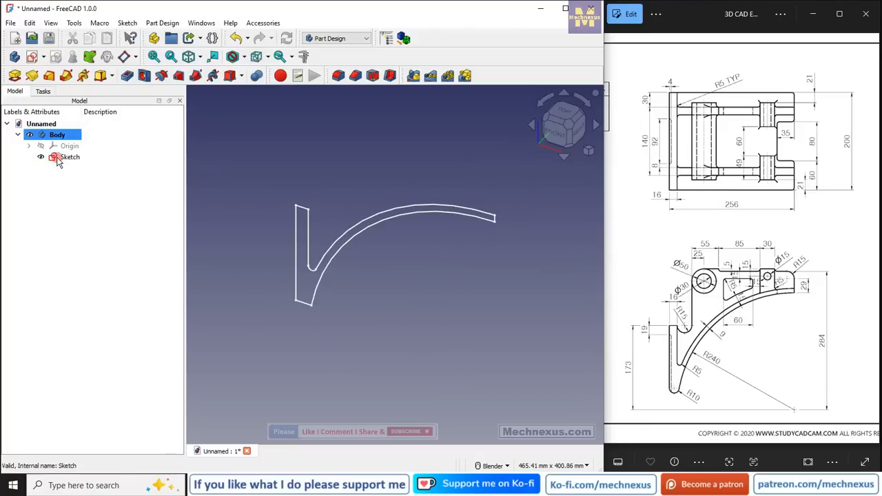
left_click(588, 150)
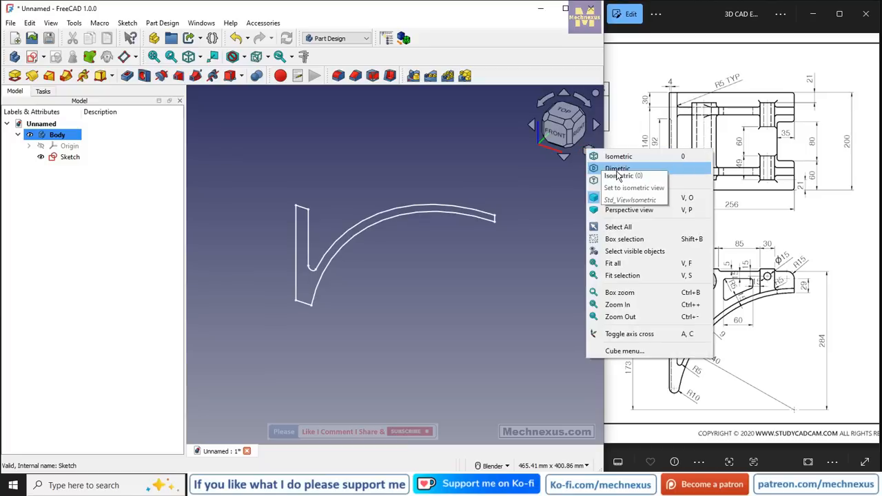
left_click(617, 157)
Examine the reference drawing's isometric picture and the bracket's overall width dimension
double_click(702, 273)
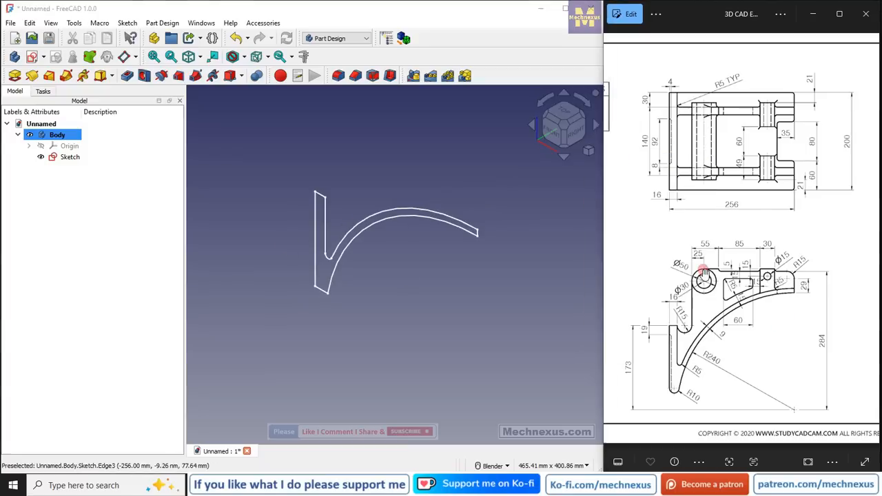
scroll(834, 207, "up", 5)
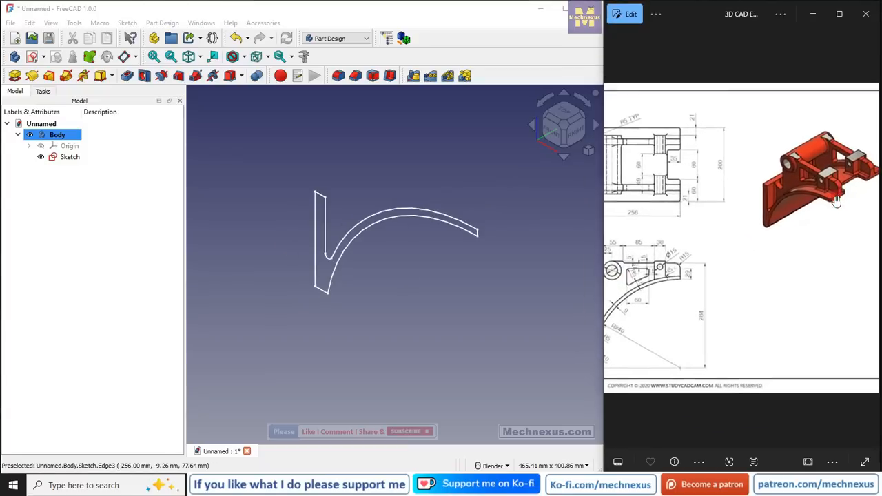
scroll(709, 251, "down", 2)
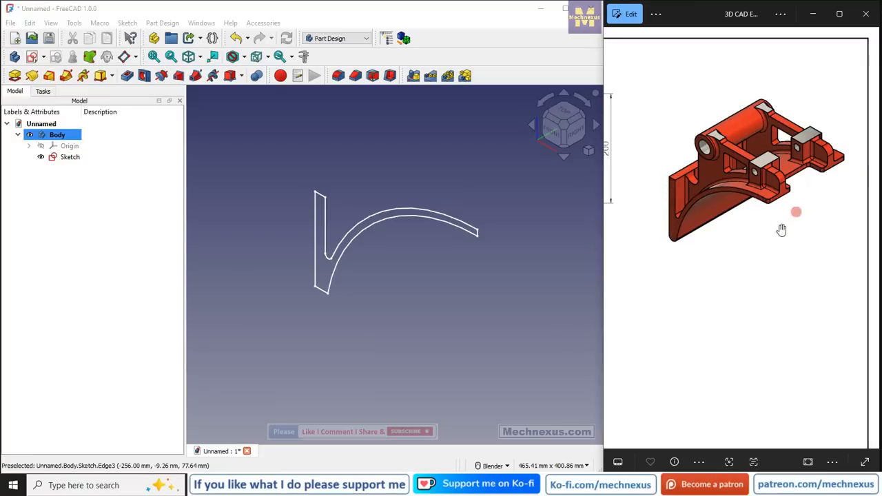
left_click_drag(685, 188, 735, 187)
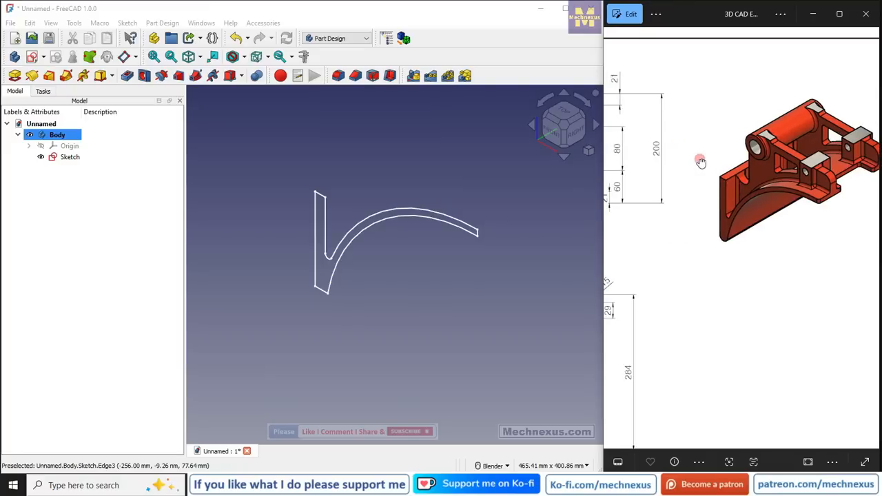
Pad the side-profile sketch 200 mm, symmetric to the sketch plane
left_click_drag(698, 158, 676, 162)
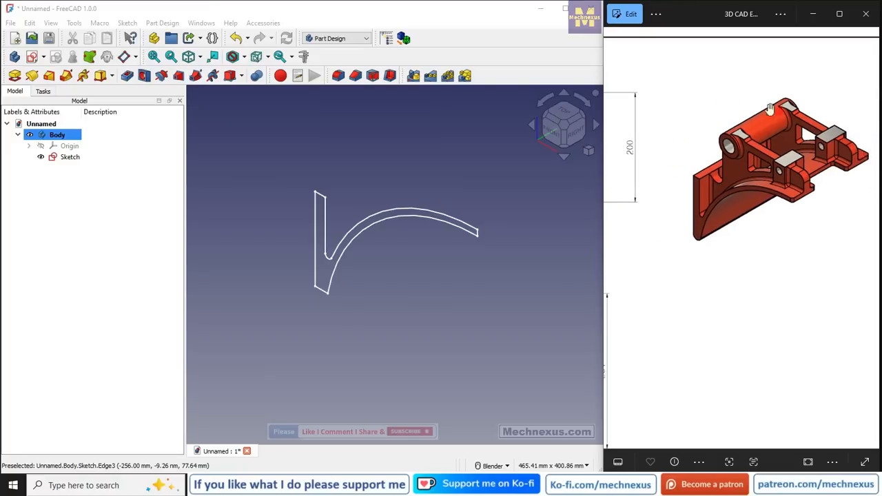
left_click(55, 157)
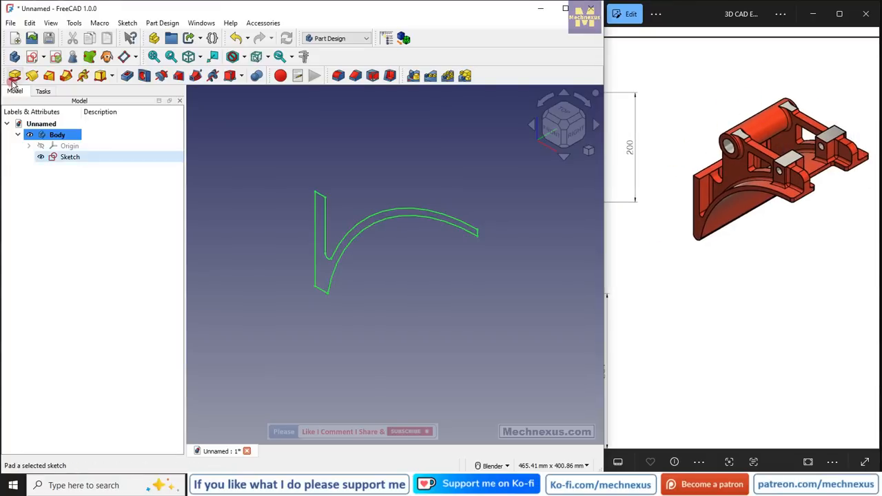
left_click(15, 76)
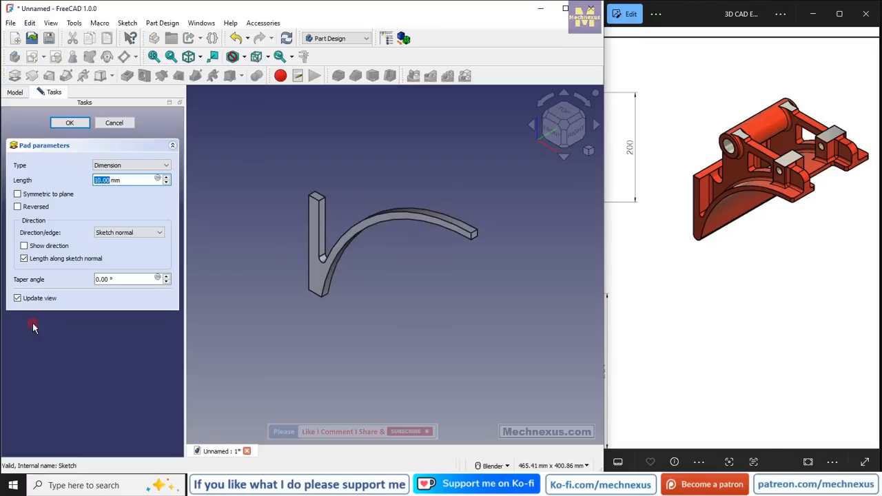
left_click(470, 271)
scroll(458, 267, "down", 3)
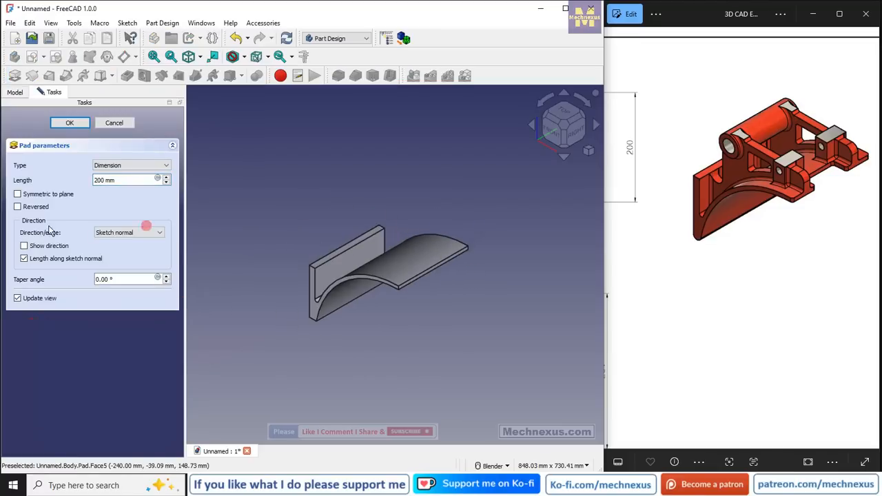
left_click(18, 194)
left_click(70, 122)
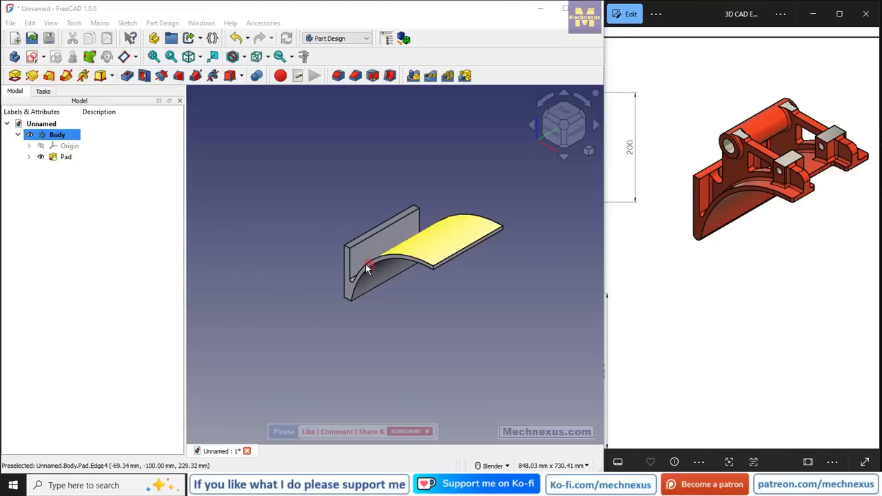
Create a datum plane on the pad's profile-shaped end face, offset -70 mm in the z-direction
left_click(348, 289)
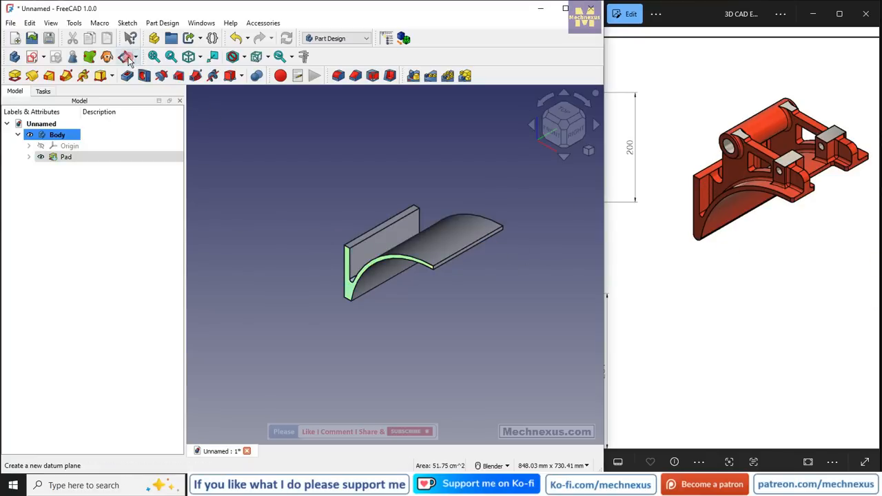
left_click(126, 58)
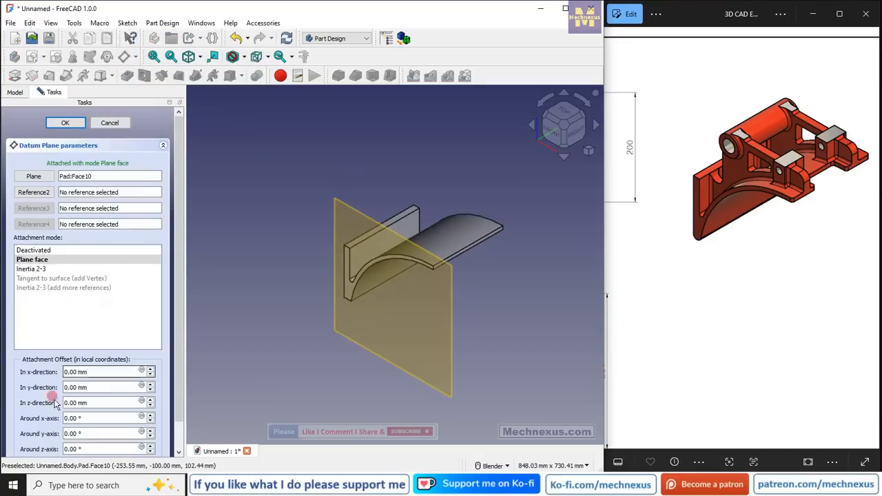
left_click_drag(97, 400, 41, 363)
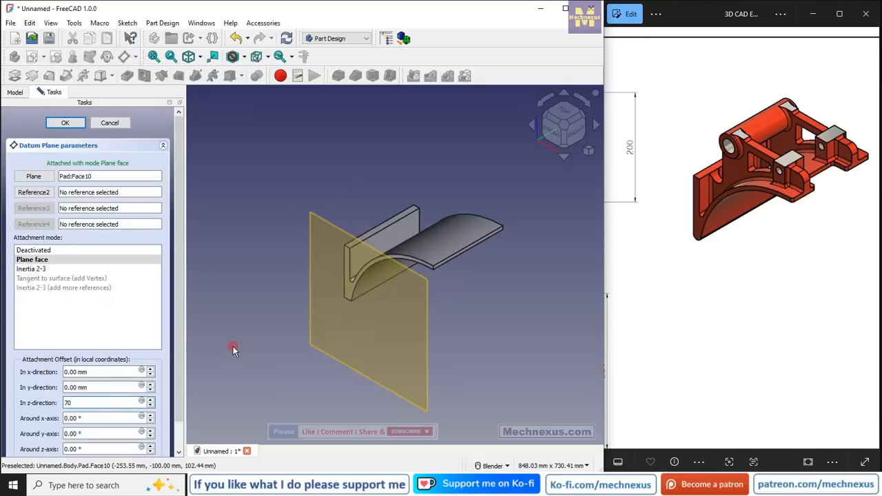
middle_click_drag(370, 289, 327, 303)
scroll(321, 298, "up", 1)
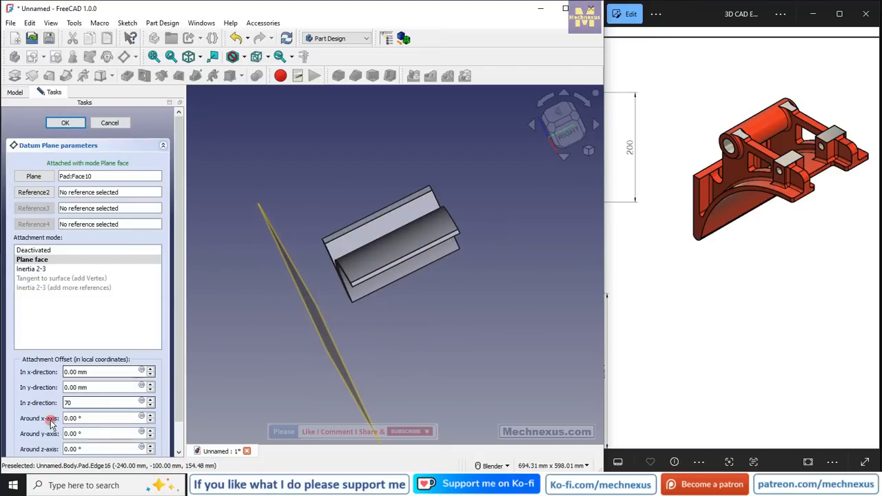
double_click(67, 403)
left_click(225, 430)
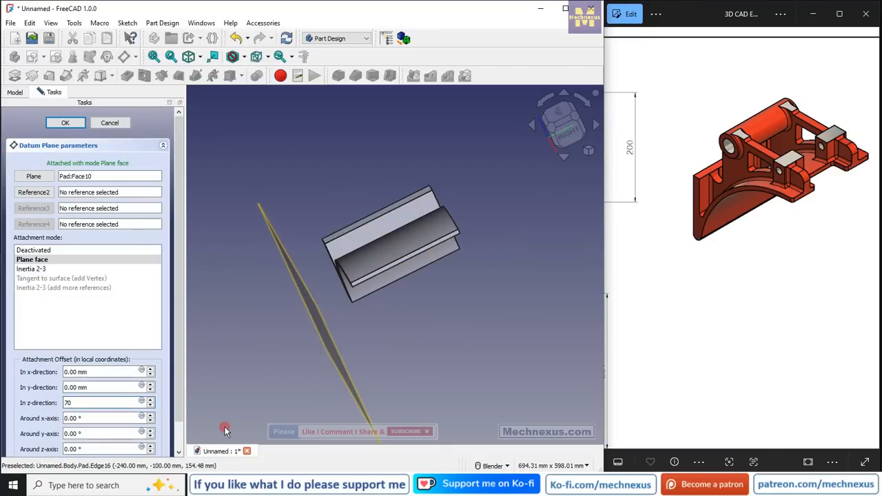
middle_click_drag(345, 329, 413, 312)
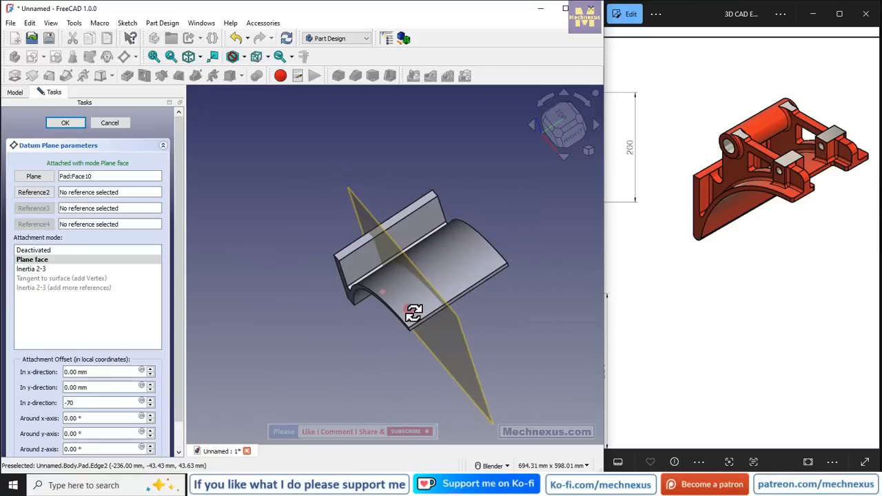
left_click(62, 124)
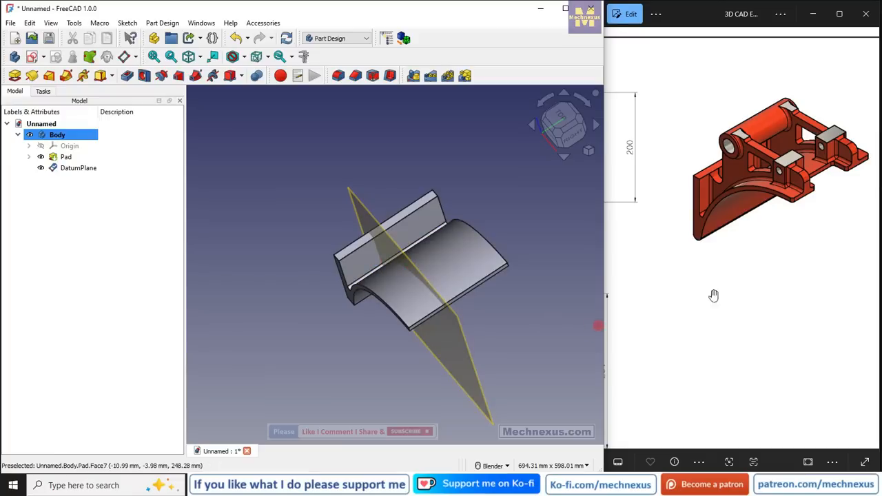
Check the rib spacing in the drawing's plan view and clear the pad face reference from the datum plane's attachment
left_click_drag(772, 277, 832, 281)
left_click_drag(609, 269, 807, 263)
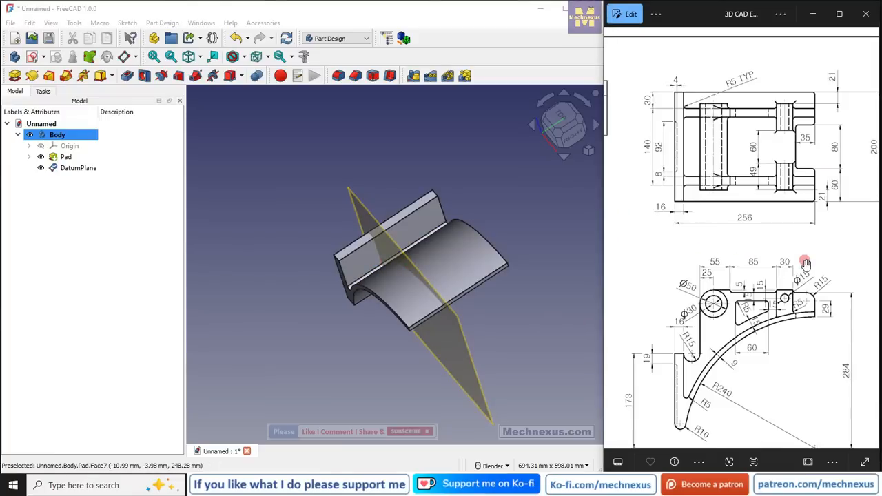
left_click_drag(730, 237, 722, 235)
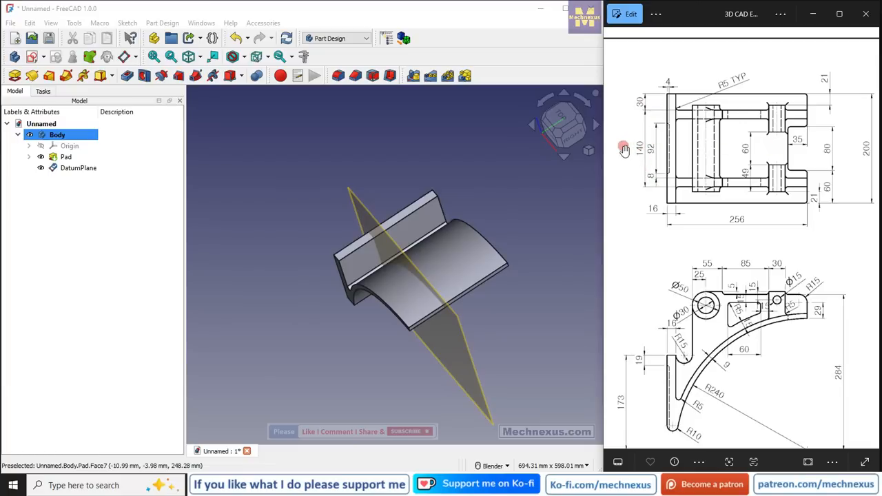
left_click(72, 170)
right_click(73, 171)
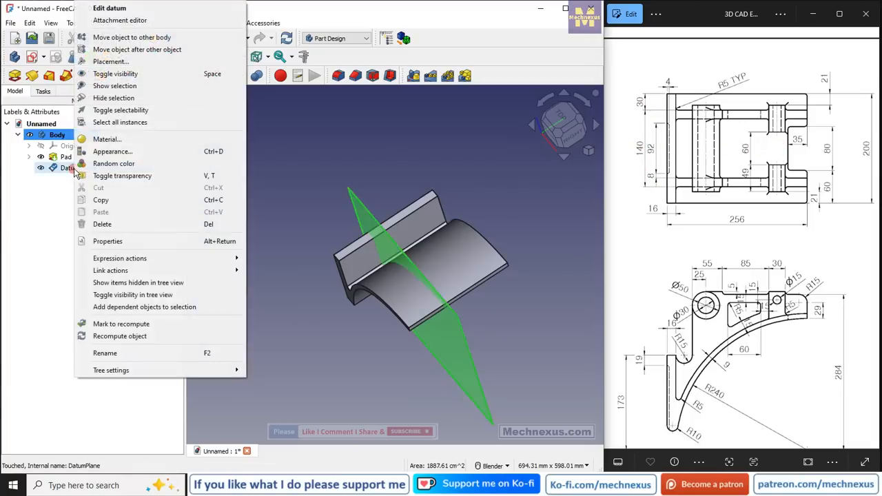
left_click(114, 20)
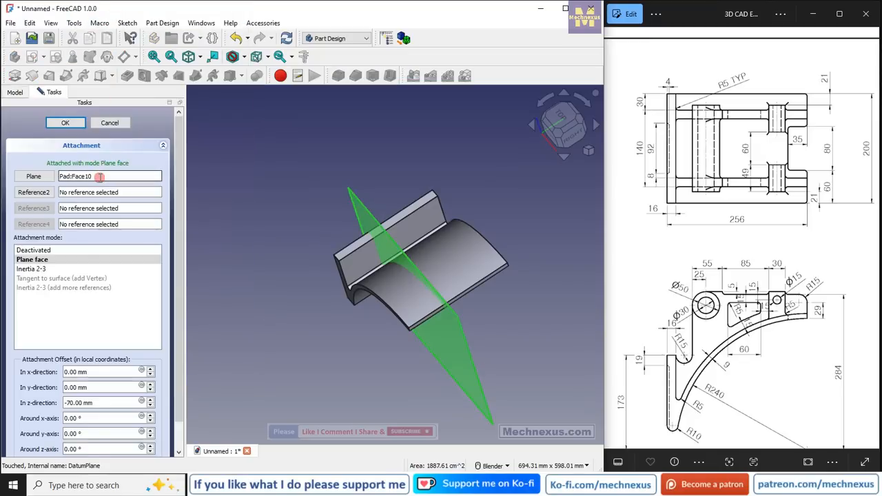
left_click(25, 172)
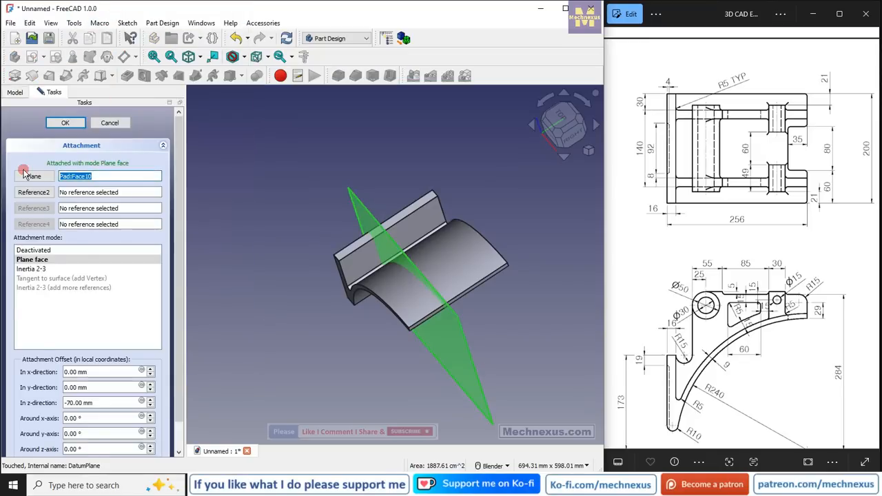
key("BackSpace")
Show the origin and attach the datum plane to the XZ plane with a z-direction offset of 70 mm
left_click(20, 92)
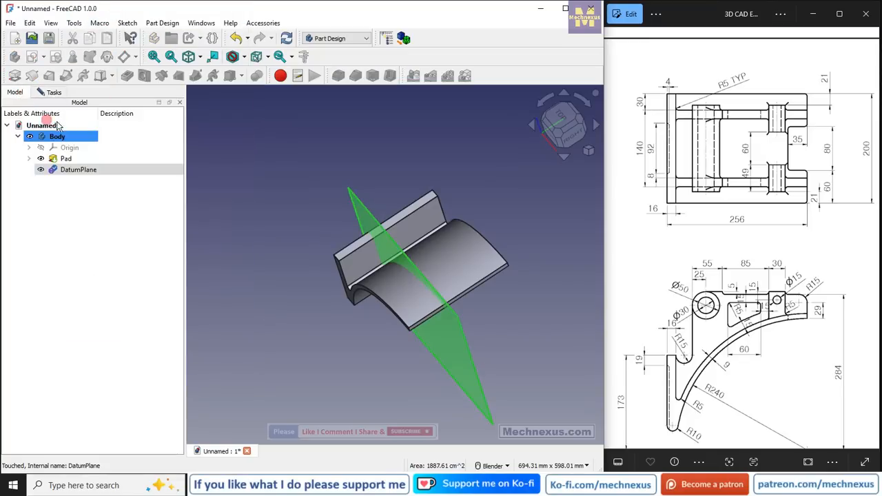
left_click(61, 149)
key("space")
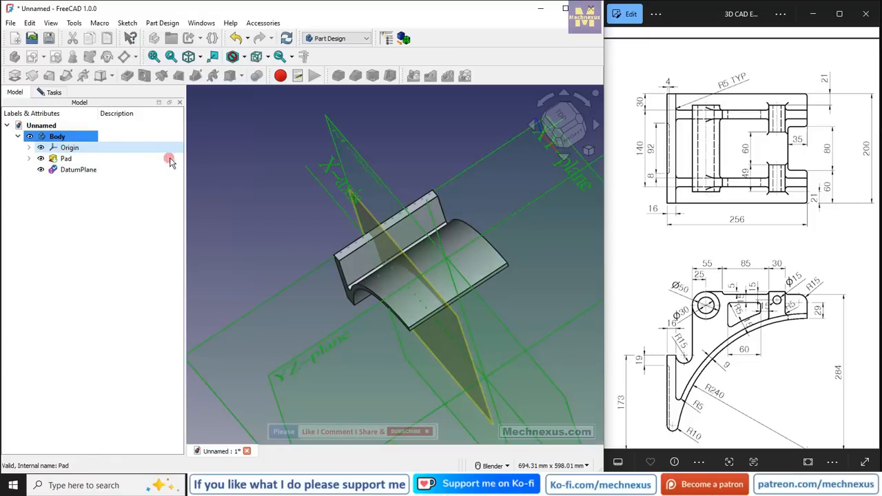
left_click(53, 93)
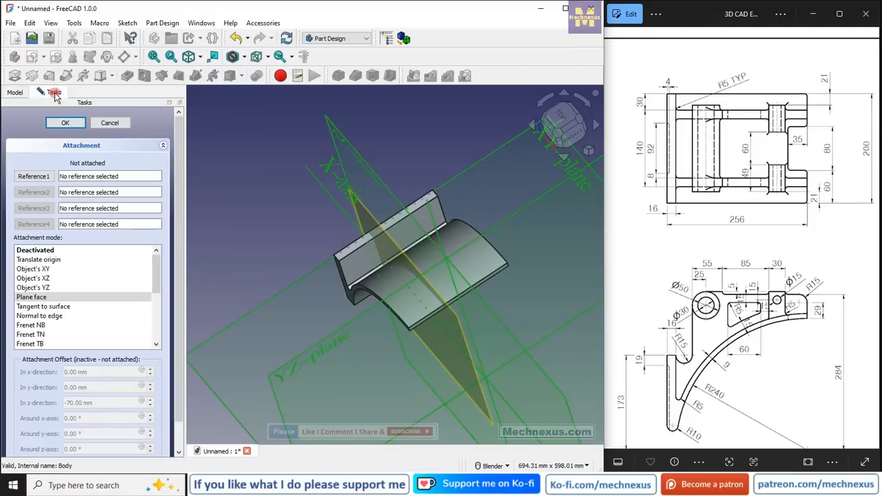
left_click(33, 176)
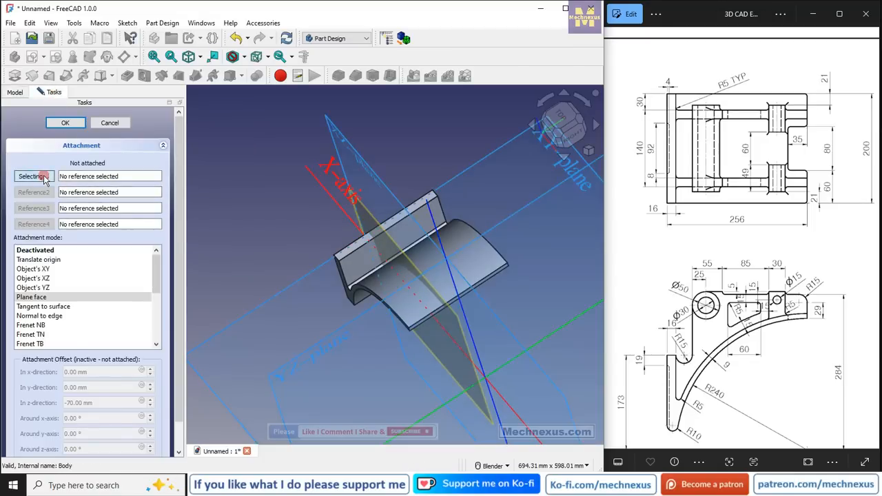
left_click(379, 179)
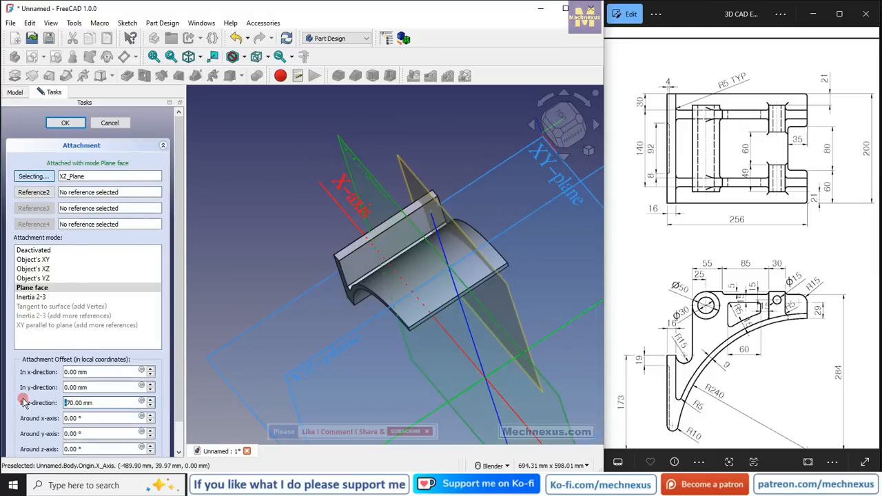
left_click(294, 224)
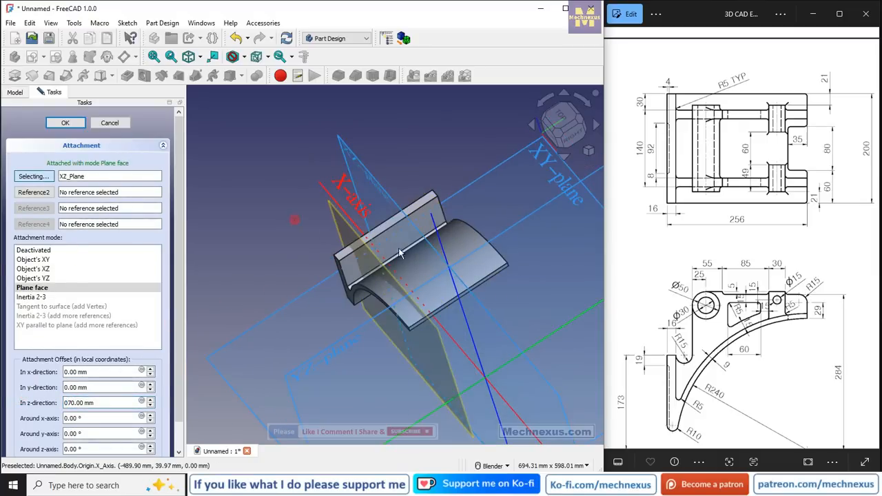
left_click(699, 215)
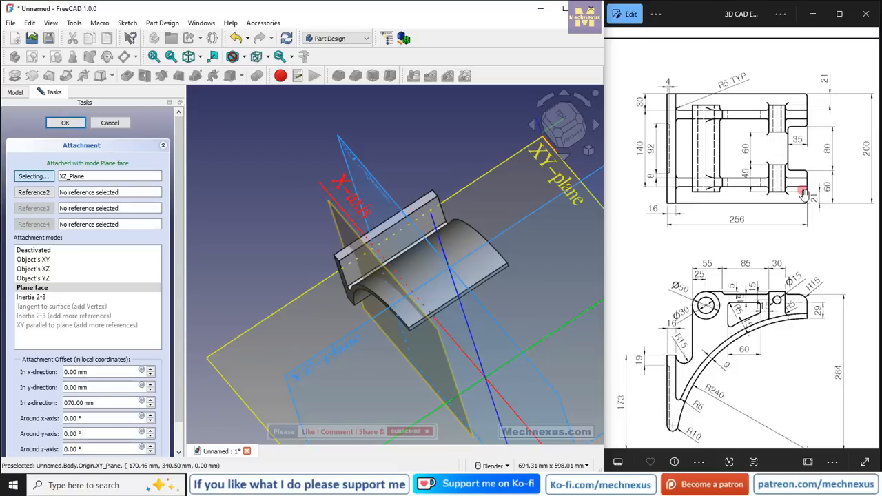
scroll(276, 146, "down", 2)
mouse_move(319, 195)
middle_mouse_down()
mouse_move(372, 161)
mouse_move(351, 183)
mouse_move(324, 187)
mouse_move(345, 173)
middle_mouse_up()
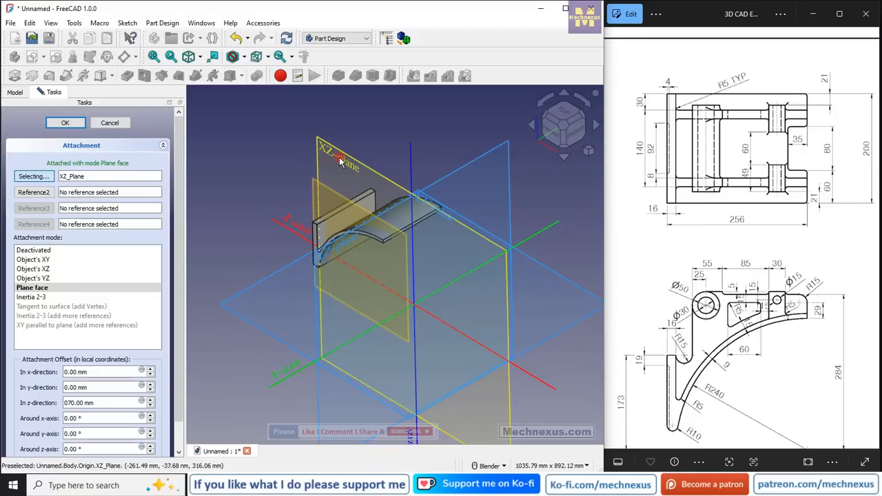
left_click(14, 92)
mouse_move(394, 184)
middle_mouse_down()
mouse_move(384, 206)
mouse_move(390, 191)
middle_mouse_up()
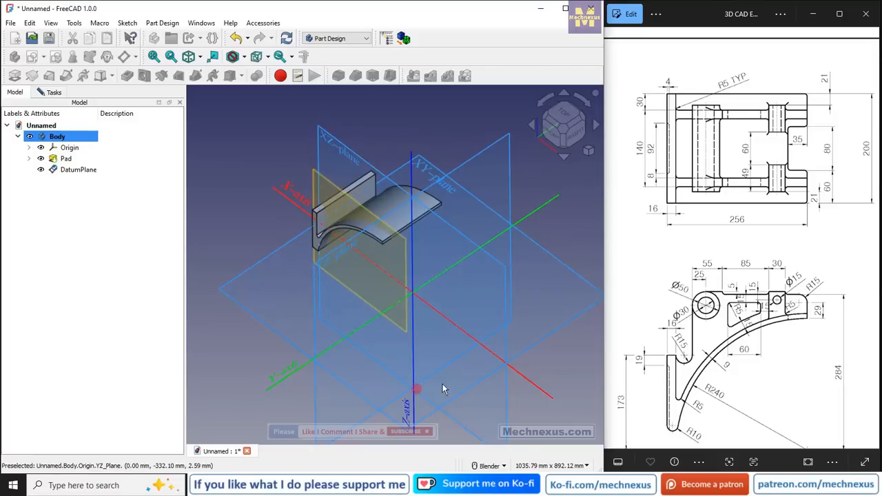
left_click(70, 148)
left_click(270, 143)
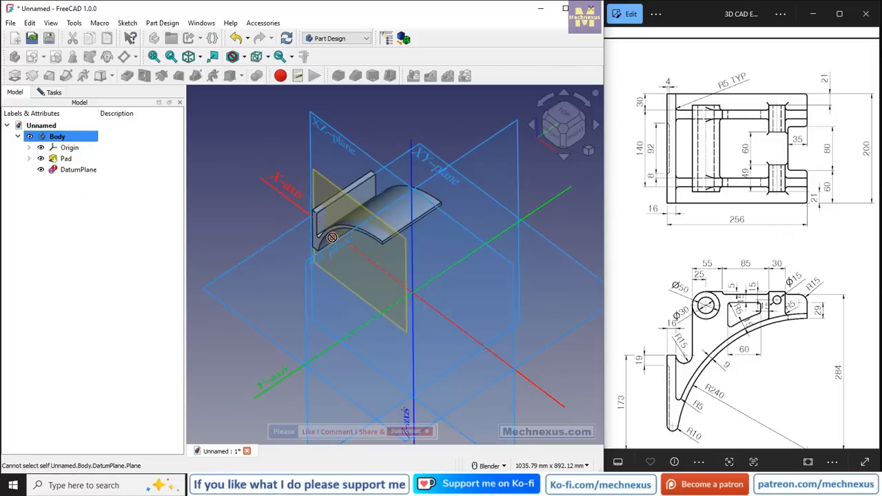
scroll(332, 237, "up", 3)
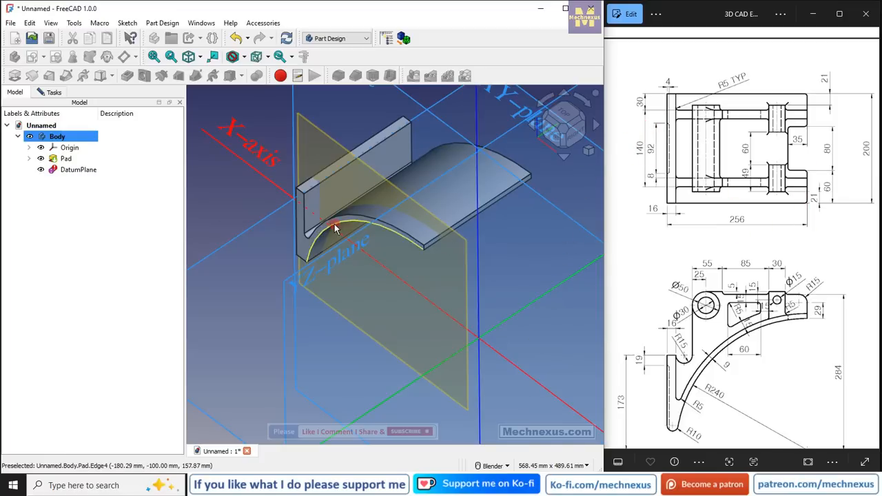
scroll(344, 234, "down", 3)
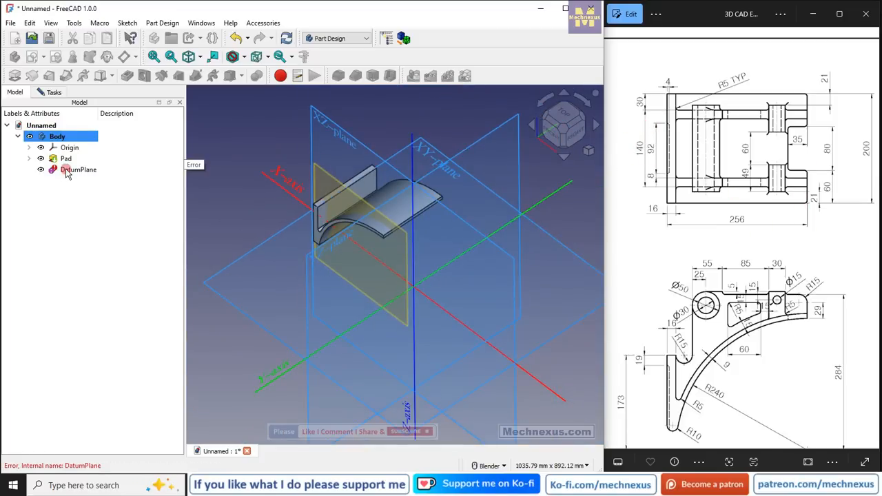
Replace the datum plane's Origin reference with the XZ plane, accept the attachment and hide the origin
left_click(54, 93)
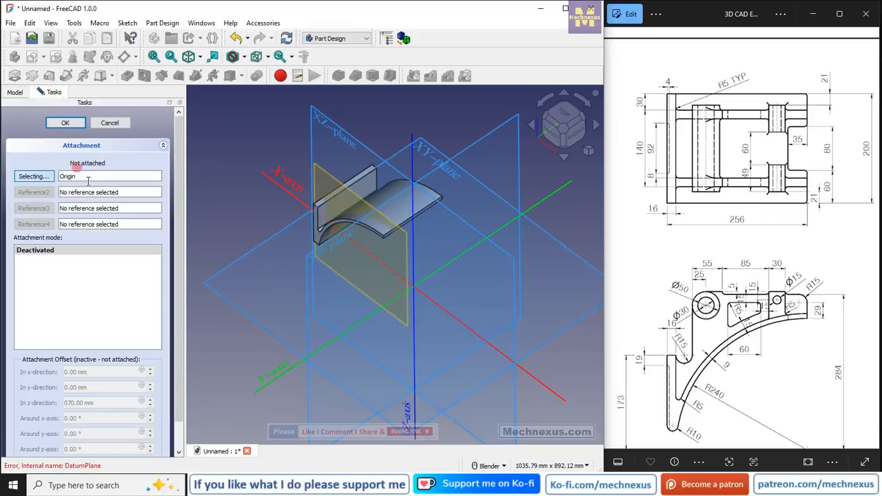
left_click(33, 177)
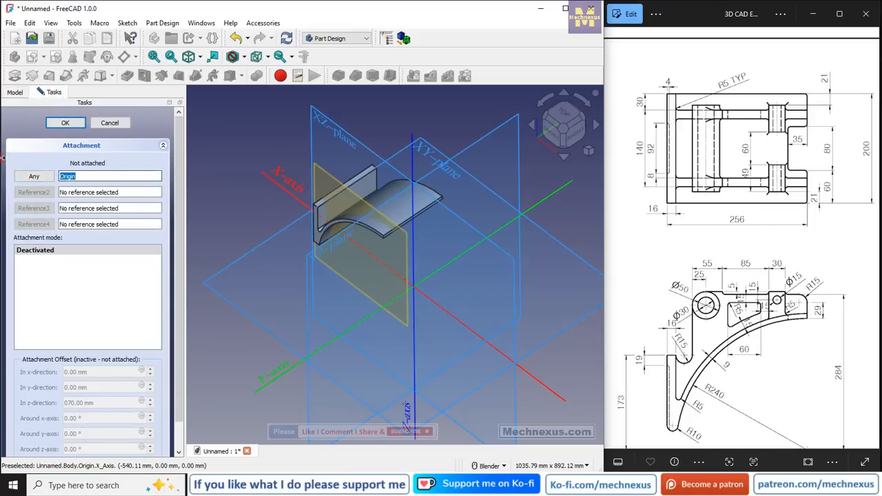
key("BackSpace")
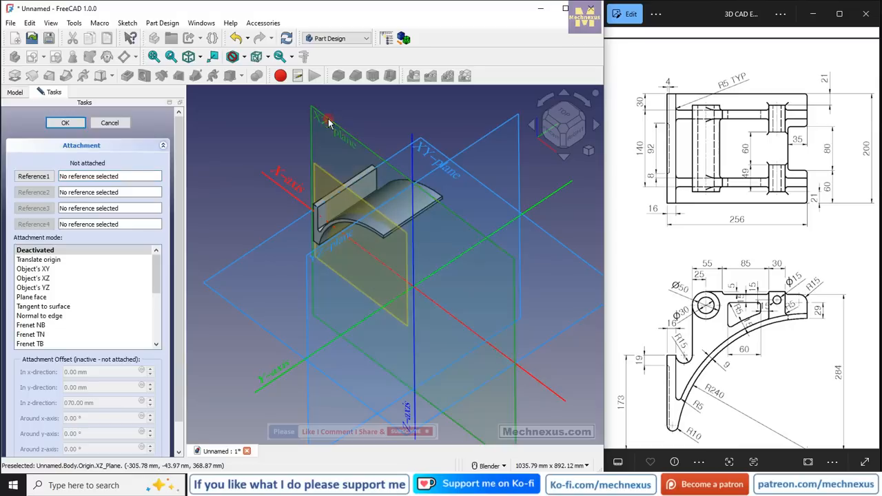
left_click(34, 177)
left_click(327, 133)
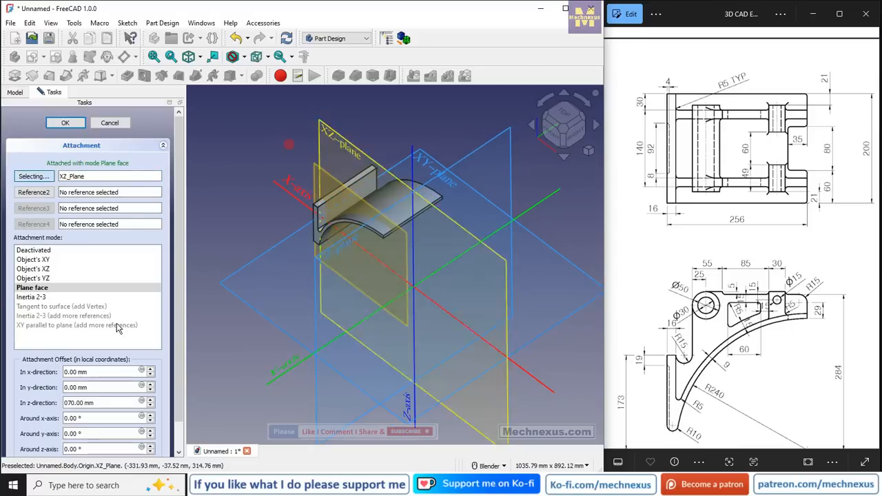
left_click(64, 123)
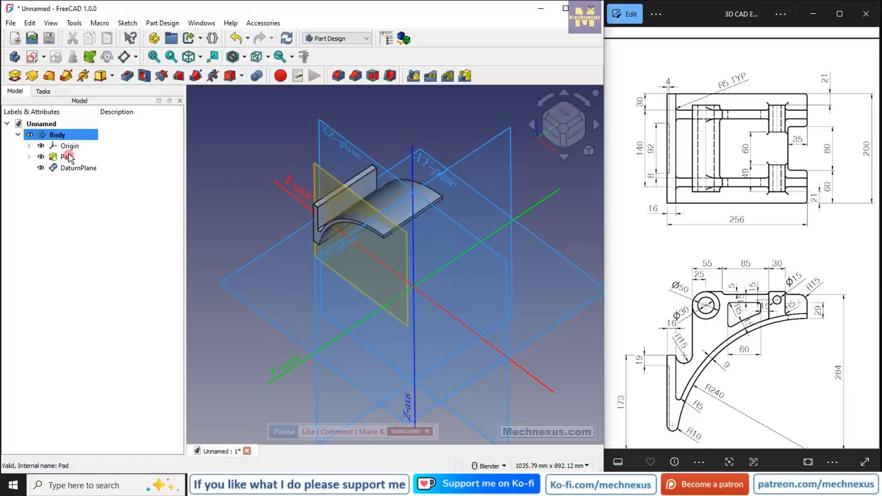
left_click(69, 147)
key("space")
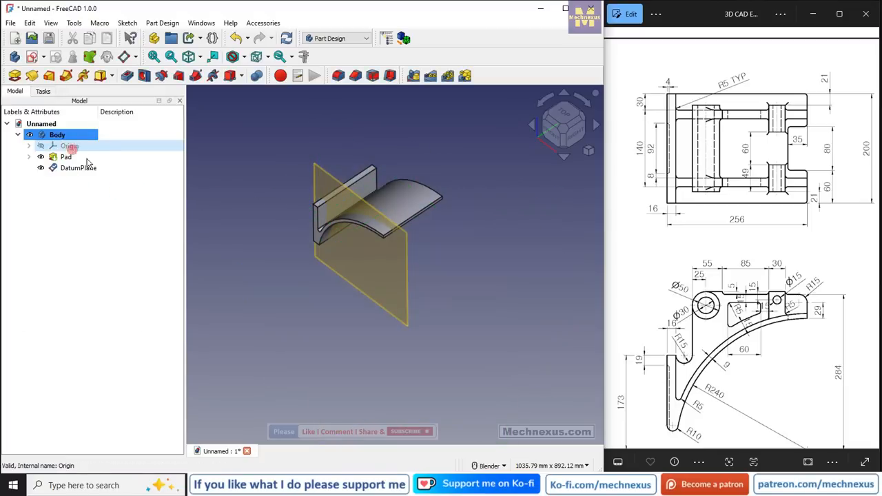
Recompute the datum plane so its pending changes are applied
right_click(63, 170)
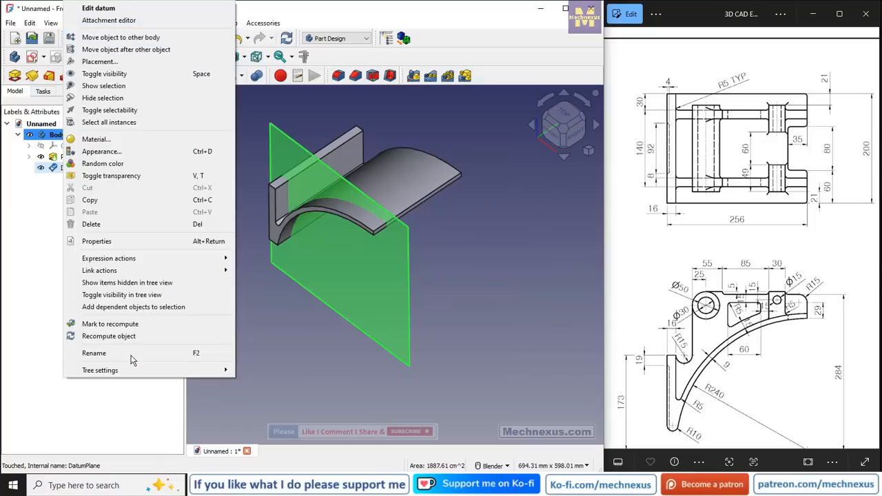
left_click(117, 336)
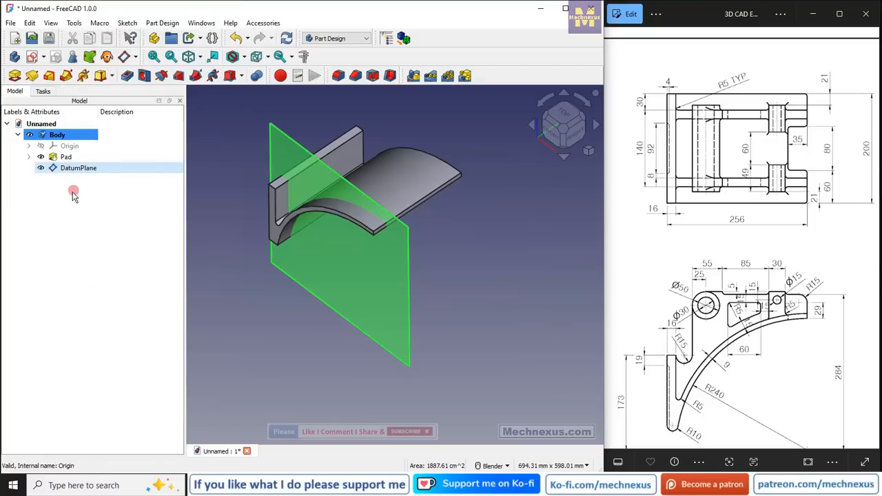
left_click(30, 23)
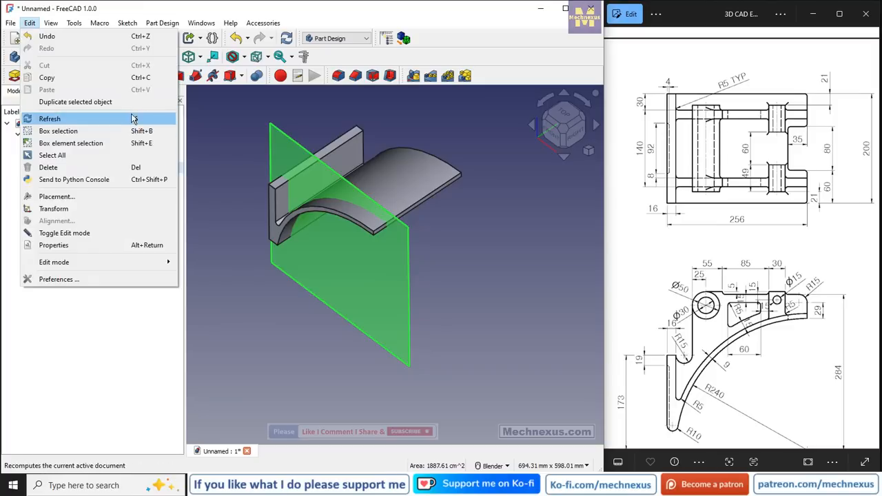
left_click(264, 327)
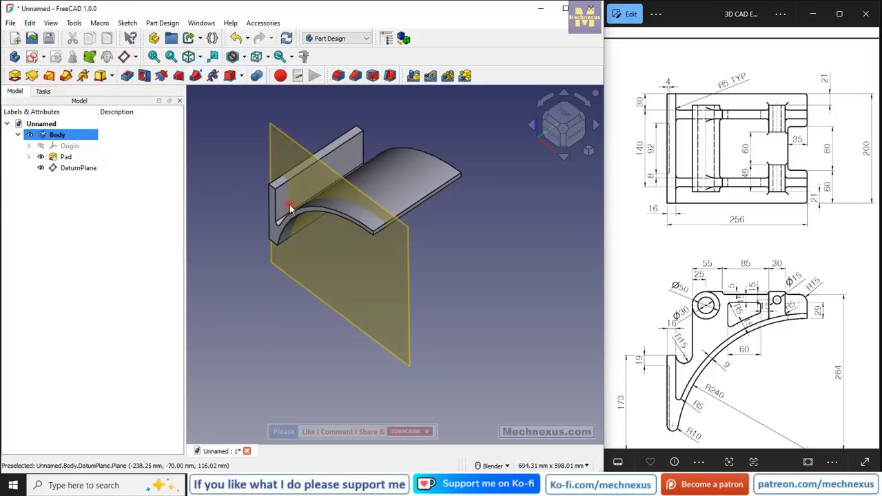
middle_click_drag(359, 247, 343, 237)
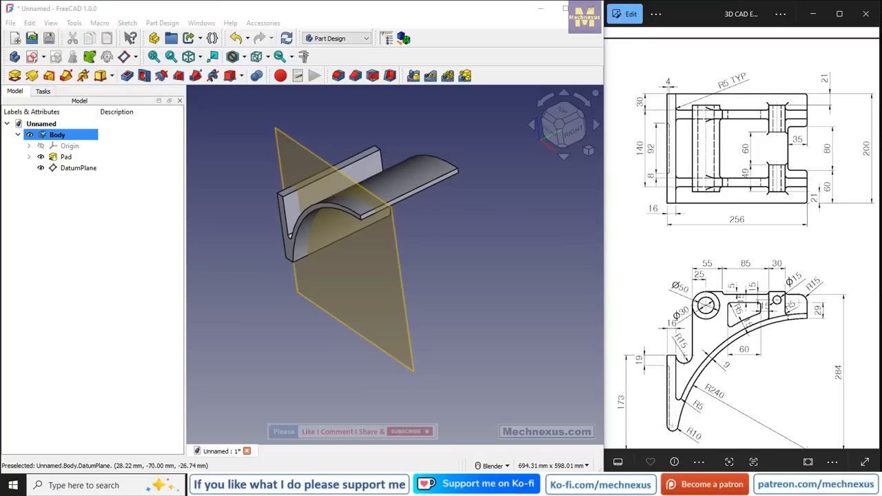
Check the drawing's isometric view, create a sketch on the datum plane and hide the datum plane
left_click(818, 266)
mouse_move(818, 266)
left_mouse_down()
mouse_move(782, 252)
mouse_move(700, 257)
left_mouse_up()
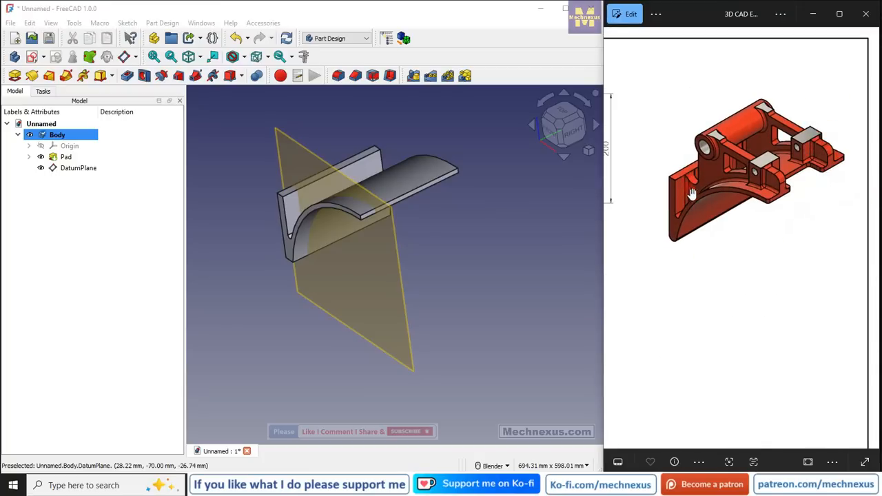
left_click(800, 188)
left_click(75, 168)
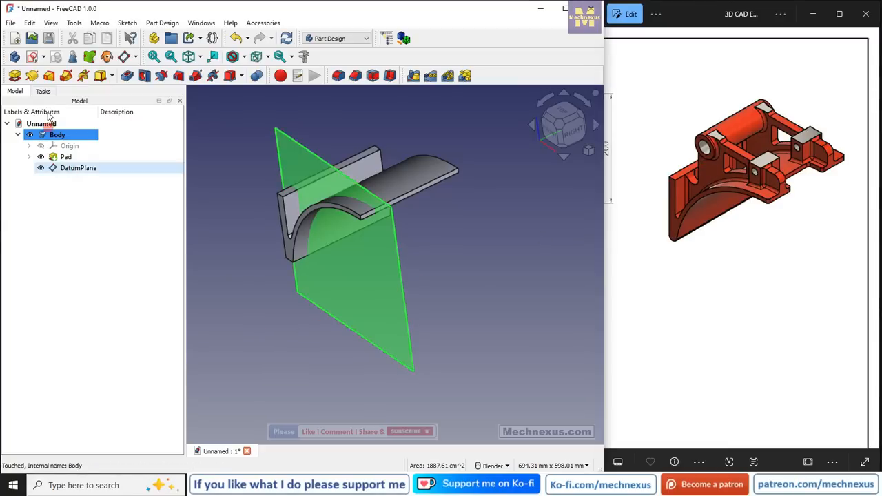
left_click(34, 59)
left_click(503, 267)
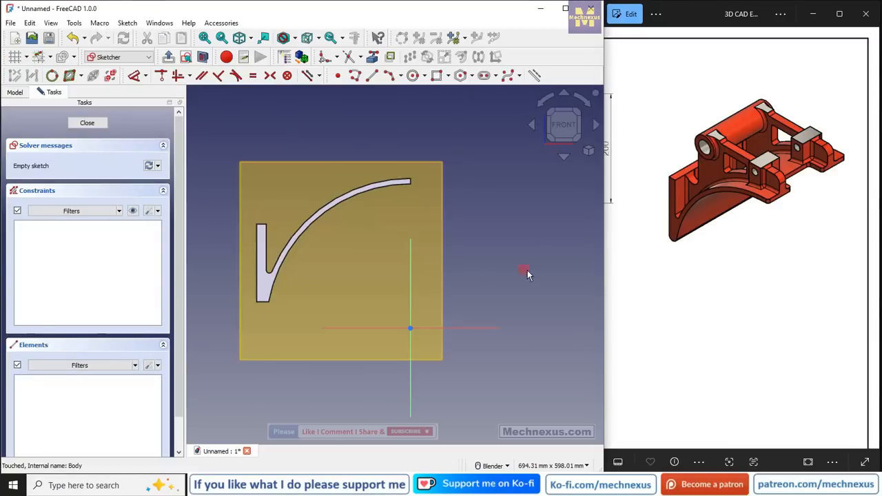
left_click(14, 91)
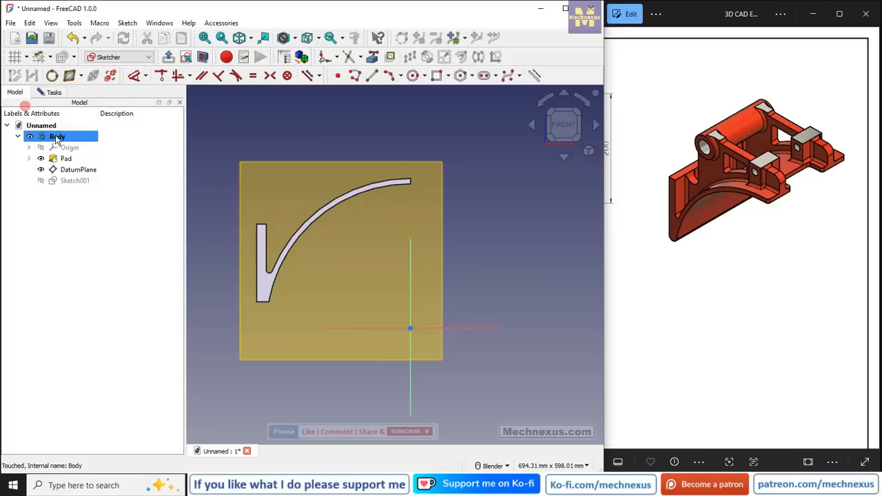
left_click(67, 172)
key("space")
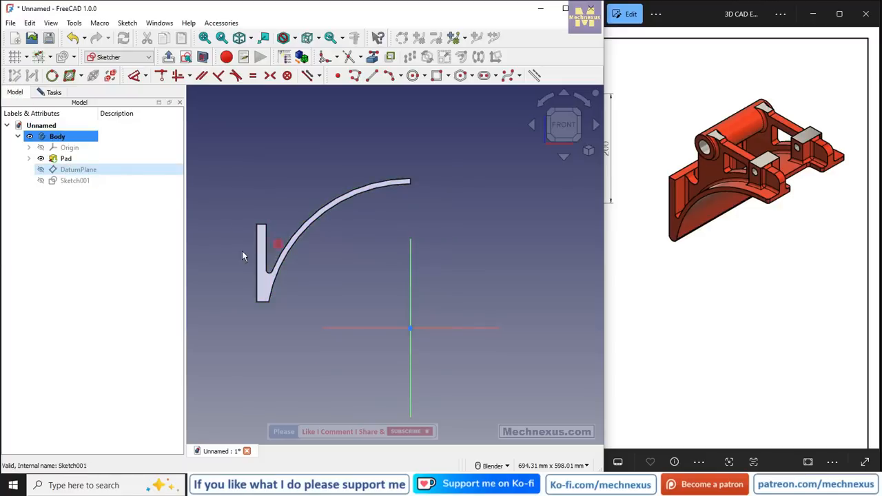
Import the pad's upper curved edge, small inner fillet and upright's inner vertical edge as external geometry in the sketch
scroll(237, 258, "up", 5)
scroll(205, 246, "down", 2)
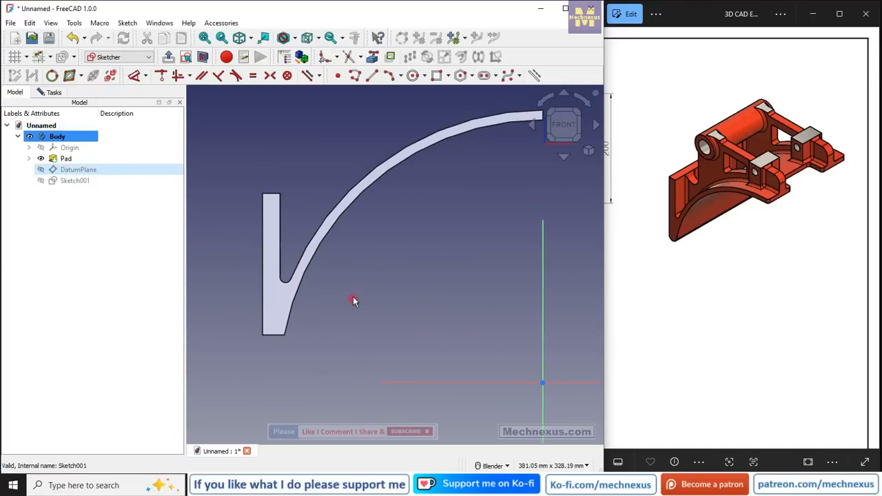
scroll(312, 298, "down", 1)
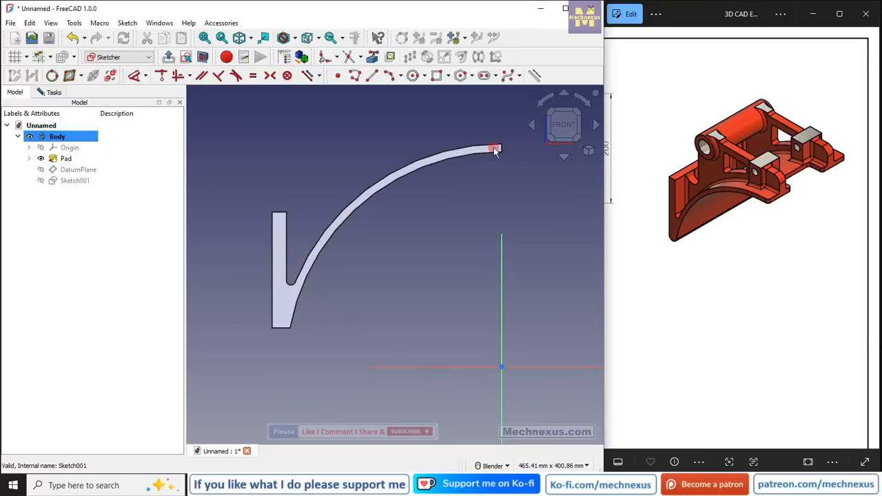
left_click(372, 57)
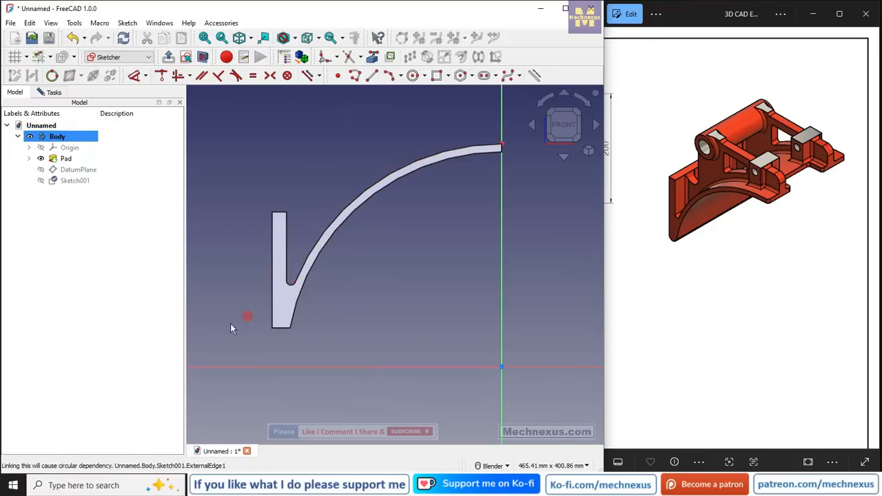
scroll(232, 329, "up", 2)
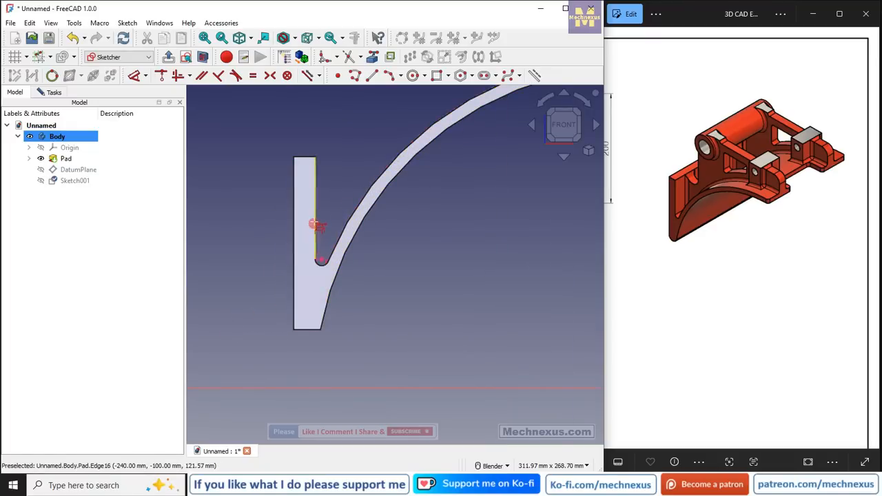
scroll(270, 265, "down", 2)
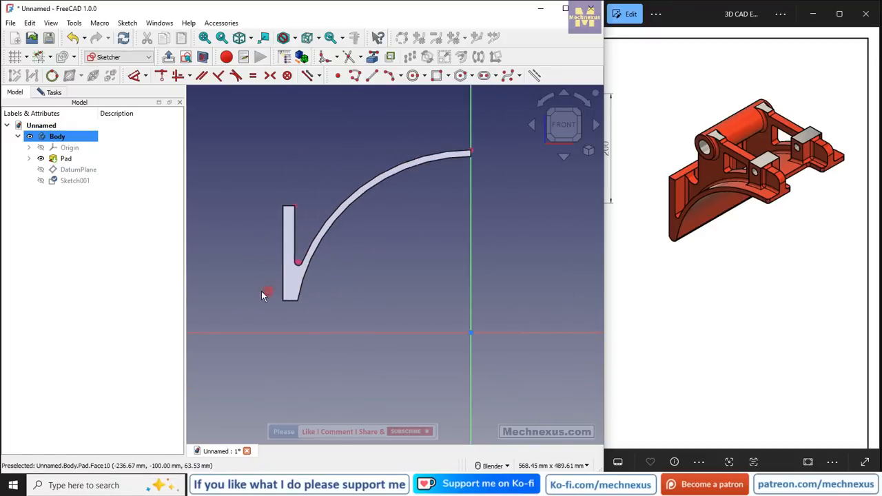
Switch the display style to wireframe and return to the front view of the sketch
left_click(294, 37)
left_click(303, 78)
scroll(315, 255, "up", 1)
mouse_move(320, 259)
middle_mouse_down()
mouse_move(349, 273)
mouse_move(295, 278)
mouse_move(315, 292)
mouse_move(290, 224)
middle_mouse_up()
left_click(563, 131)
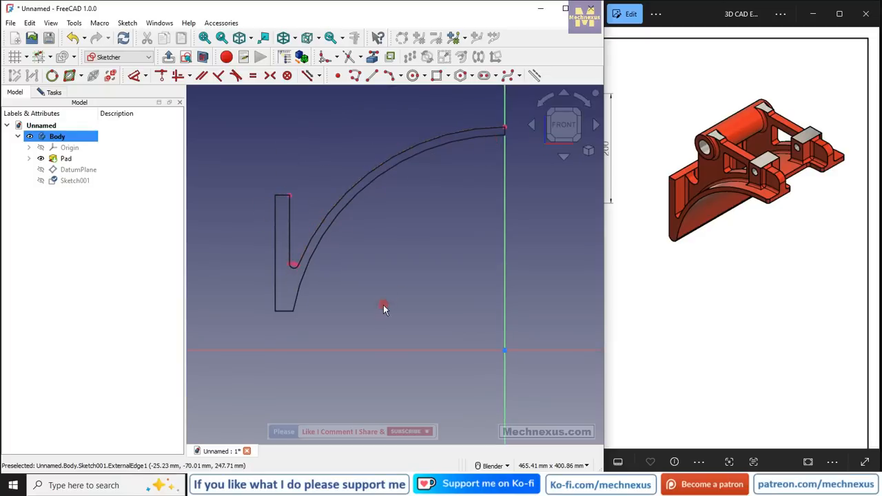
Draw a line along the upright's inner vertical edge, from the small fillet's start to the upright's upper corner
scroll(220, 252, "up", 2)
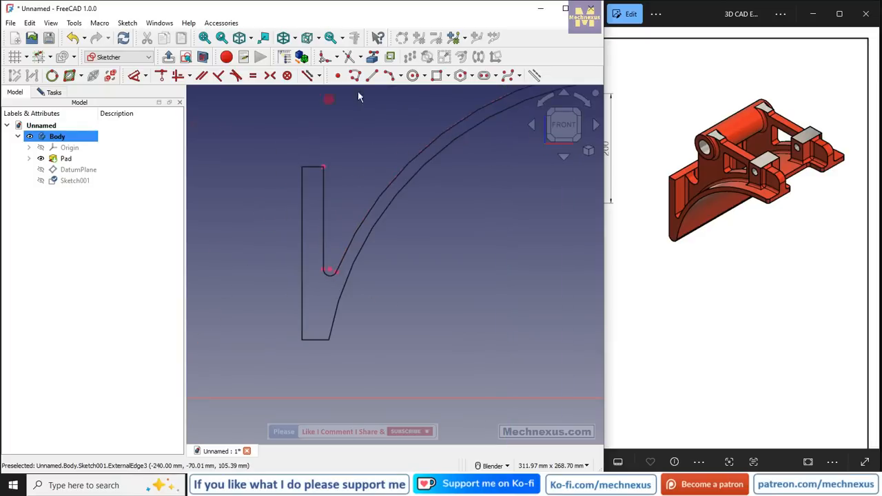
left_click(373, 80)
scroll(328, 249, "up", 2)
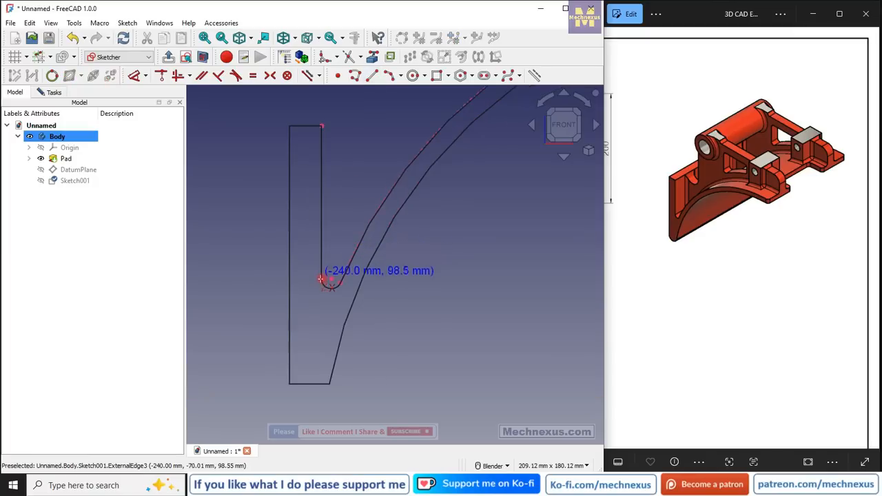
left_click(329, 277)
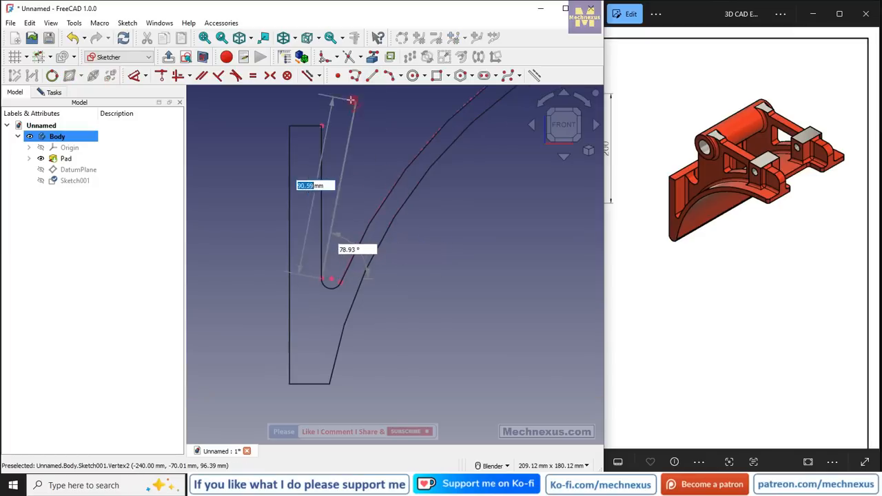
left_click(324, 128)
Trace the pad's upper curved edge with an arc running between the small fillet's end and the vertical axis
scroll(262, 213, "down", 2)
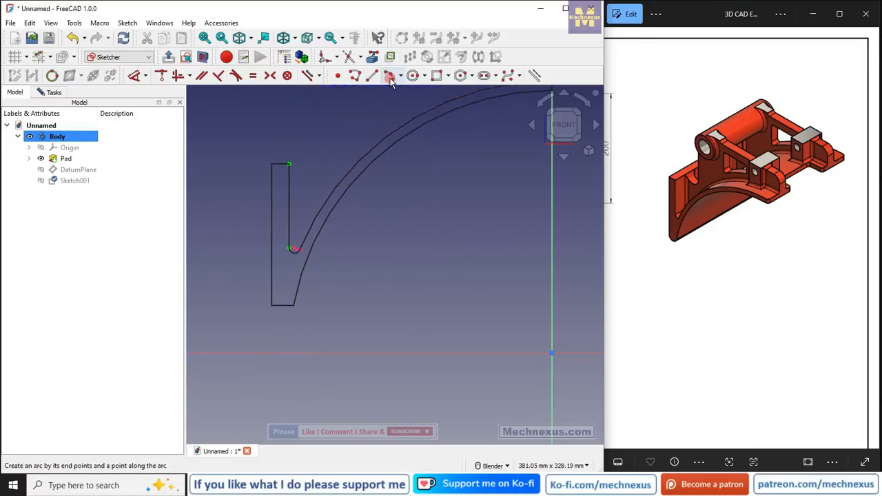
scroll(276, 290, "down", 3)
scroll(390, 203, "up", 5)
scroll(359, 200, "down", 2)
scroll(306, 214, "up", 3)
middle_click_drag(293, 228, 311, 237)
left_click(293, 221)
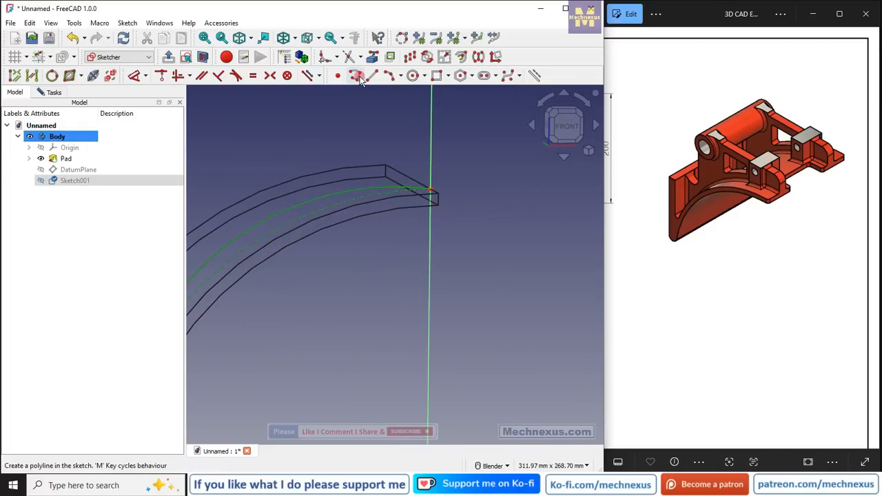
scroll(380, 210, "down", 4)
scroll(324, 298, "up", 2)
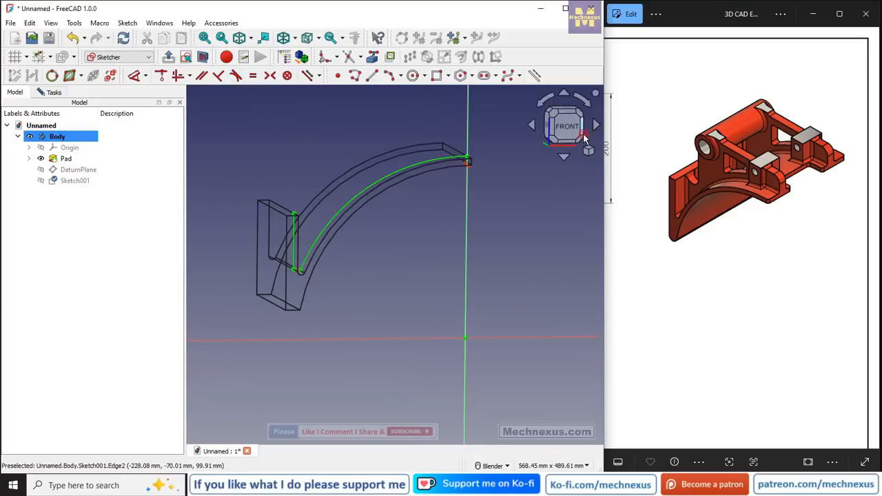
Draw a small arc by its end points along the inner fillet, joining the vertical line to the large arc
left_click(564, 126)
scroll(312, 267, "up", 3)
scroll(323, 248, "up", 1)
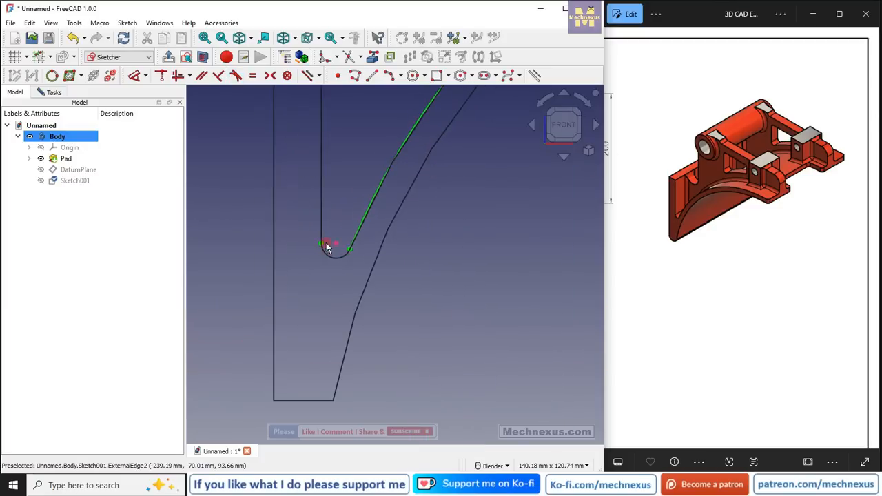
left_click(389, 76)
scroll(315, 221, "up", 2)
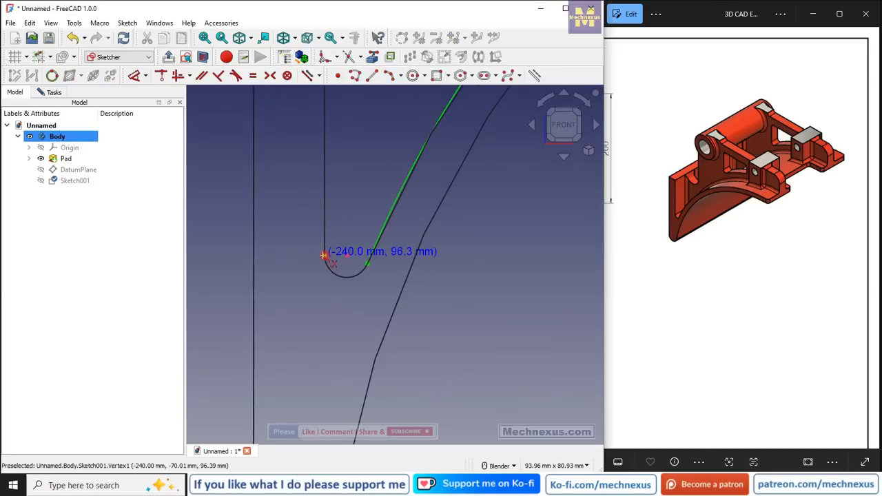
left_click(324, 256)
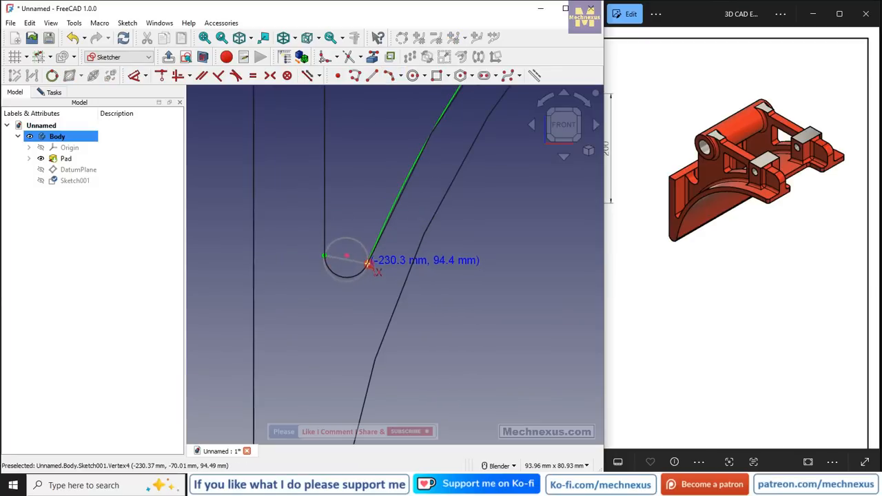
left_click(369, 264)
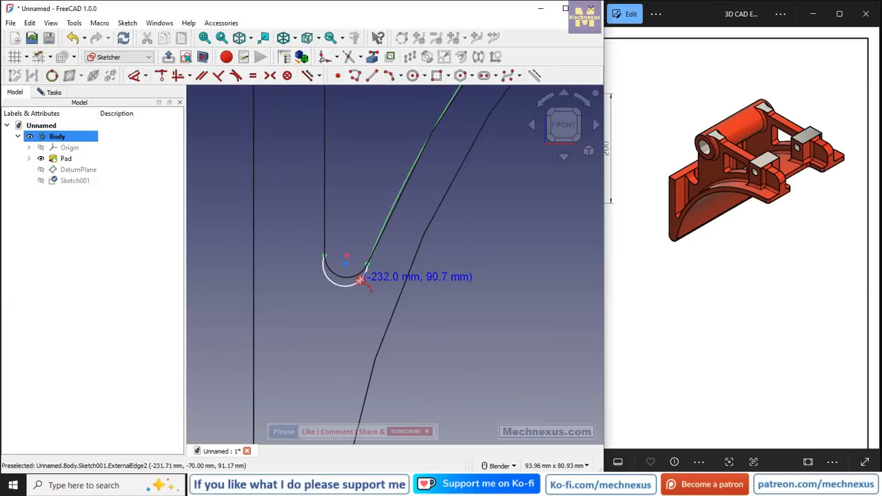
scroll(335, 293, "up", 2)
middle_click_drag(335, 297, 326, 295)
right_click(326, 295)
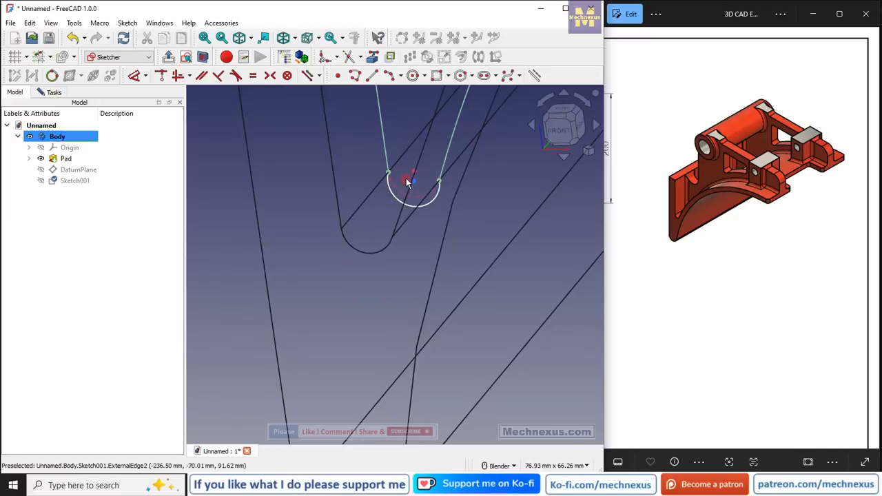
Add a tangent constraint to the small arc so that it follows the inner fillet edge
scroll(406, 180, "up", 2)
left_click(395, 203)
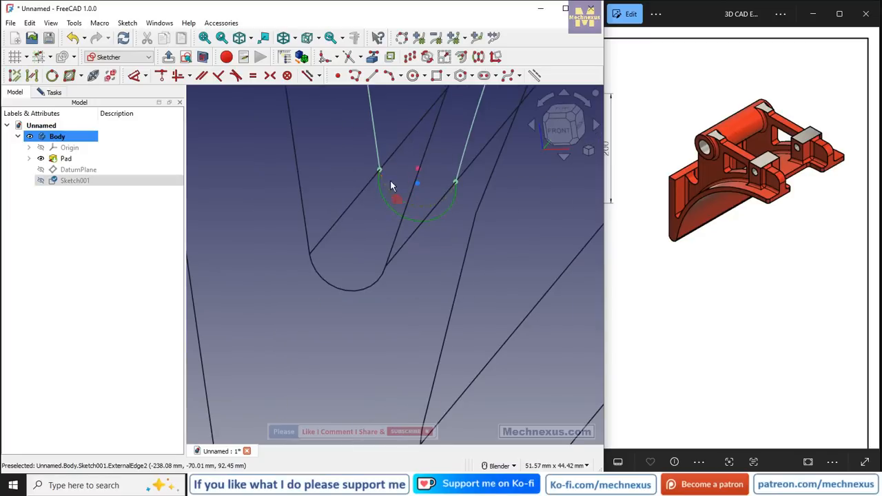
left_click(235, 76)
scroll(316, 261, "down", 2)
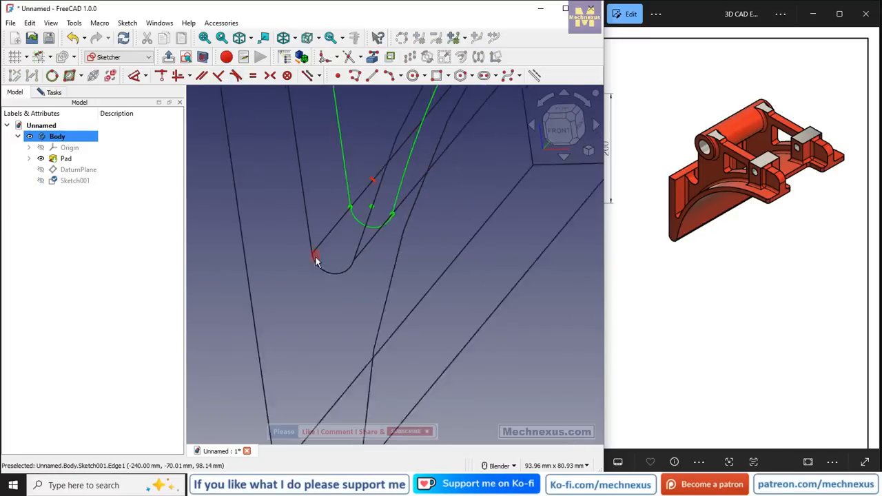
scroll(315, 260, "down", 4)
left_click(561, 131)
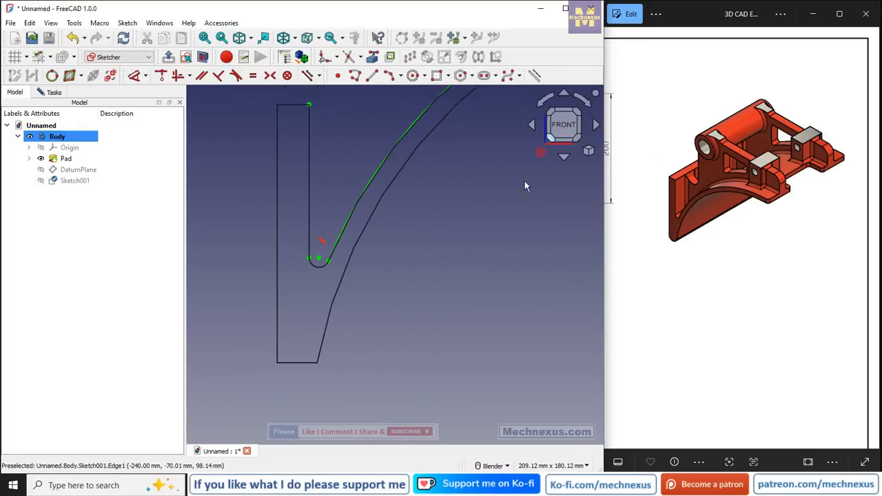
Draw a vertical line about 98 mm long above the gap beside the upright, then a horizontal line from its upper end toward the vertical axis
left_click_drag(660, 252, 766, 226)
mouse_move(697, 258)
left_mouse_down()
mouse_move(827, 242)
mouse_move(717, 248)
left_mouse_up()
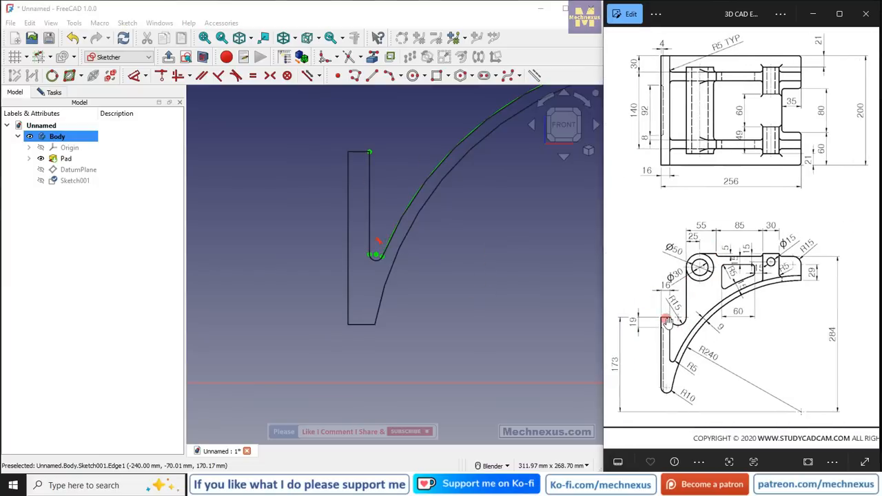
scroll(401, 145, "up", 4)
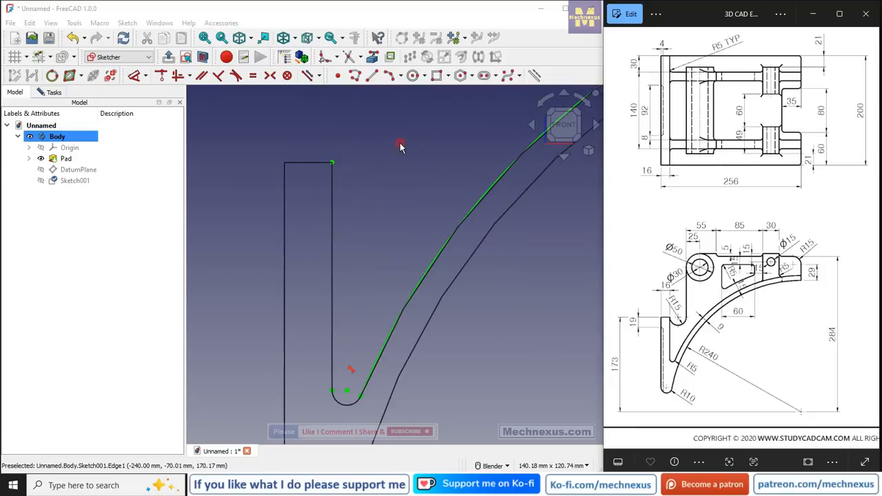
scroll(347, 235, "down", 3)
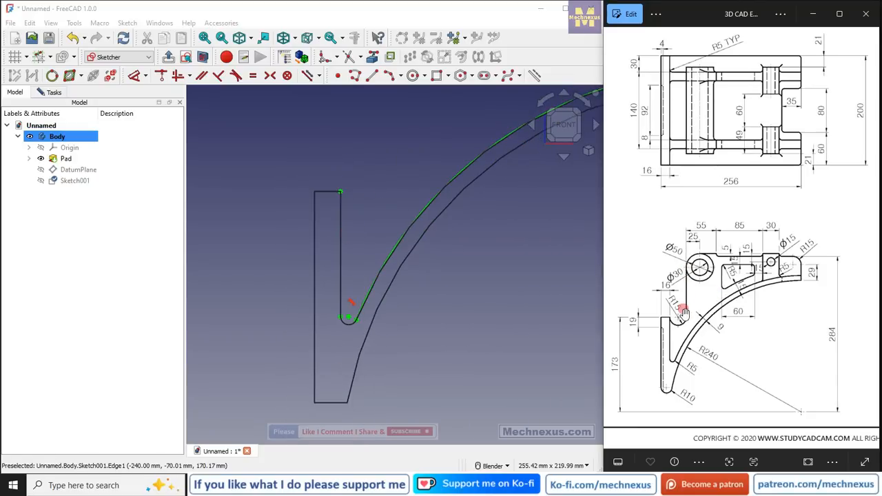
scroll(407, 236, "down", 3)
left_click(367, 79)
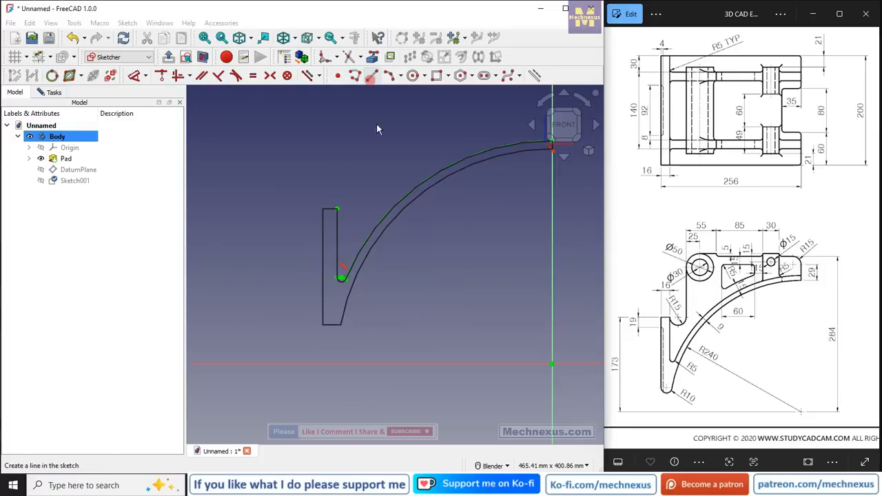
left_click(366, 189)
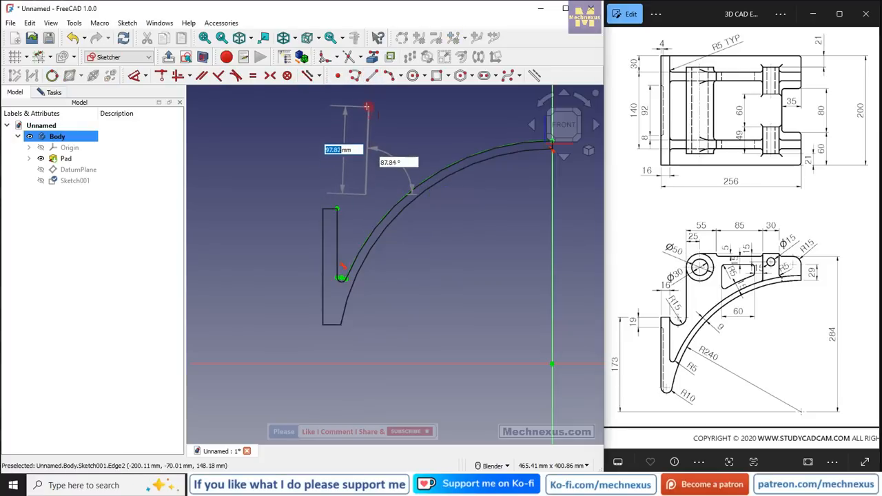
left_click(365, 107)
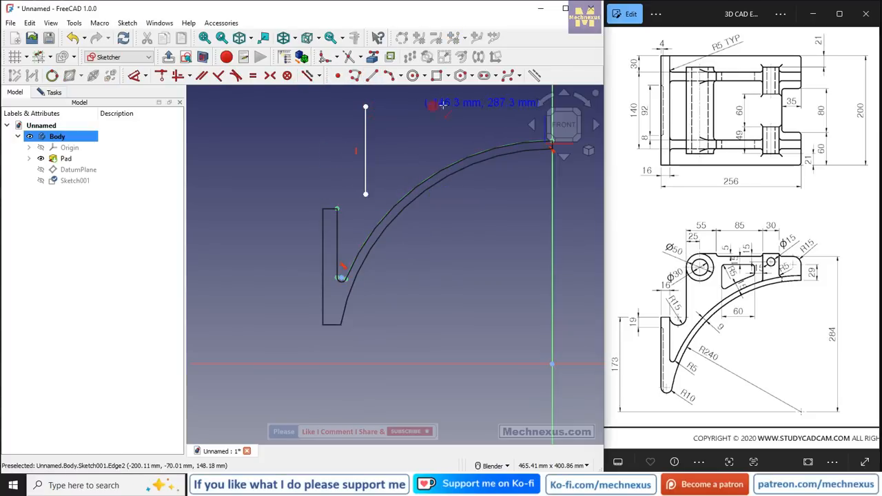
left_click(365, 105)
left_click(485, 107)
Constrain the free end of the horizontal line onto the sketch's vertical axis
scroll(336, 210, "down", 3)
scroll(334, 211, "down", 2)
scroll(386, 142, "up", 3)
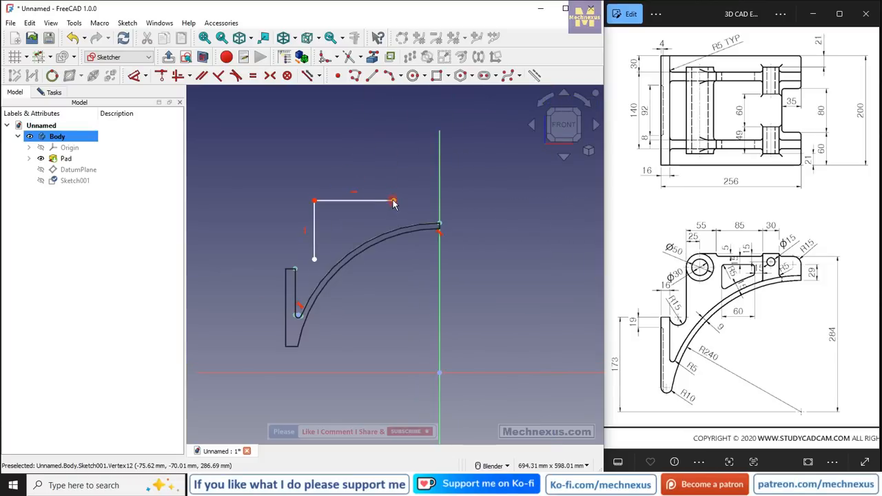
left_click(392, 200)
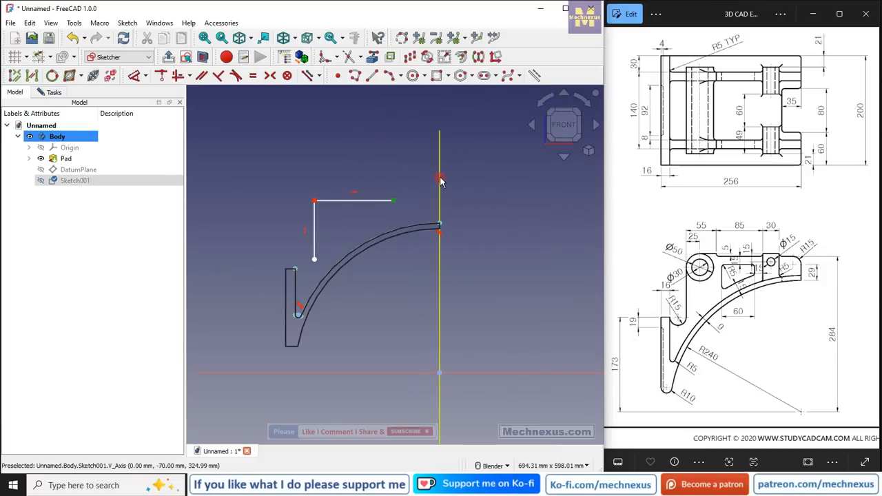
left_click(163, 76)
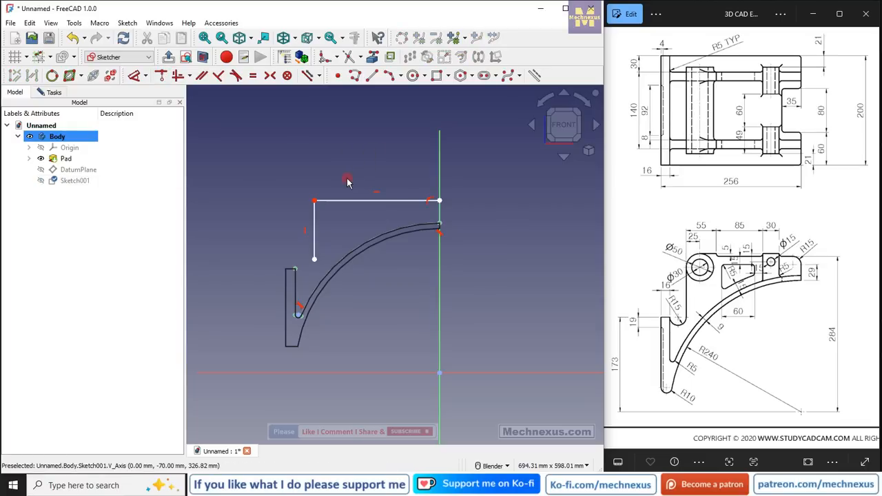
Dimension the vertical distance from the origin to the horizontal line's end on the axis as 284 mm
scroll(315, 176, "down", 1)
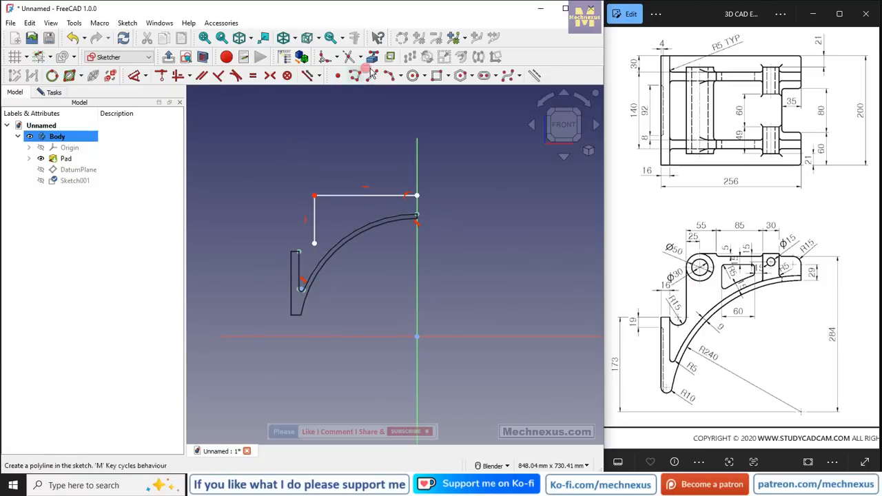
left_click(134, 75)
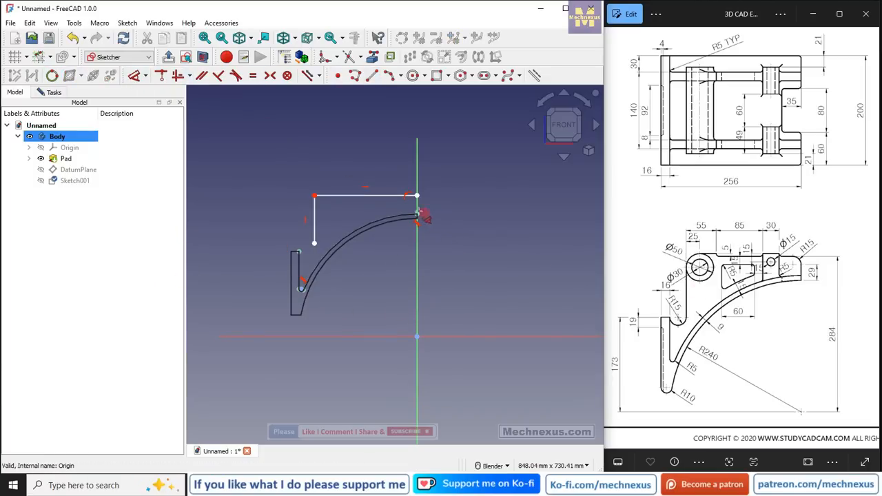
left_click(417, 196)
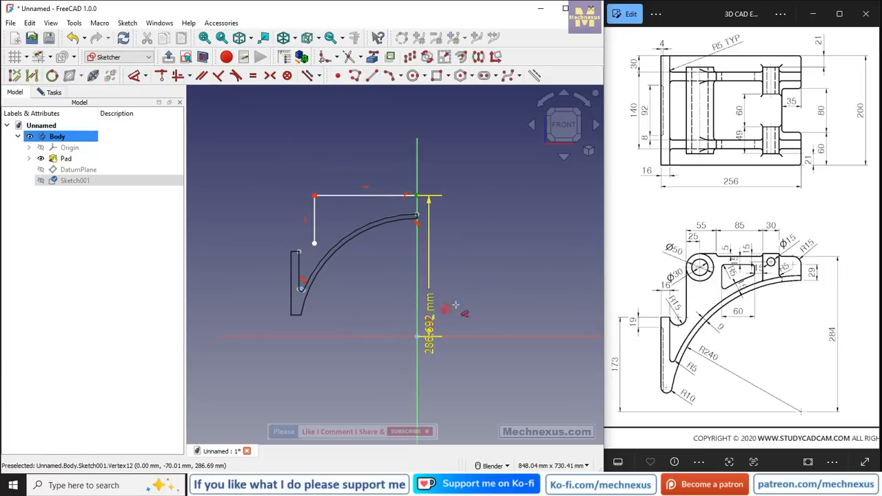
left_click(501, 288)
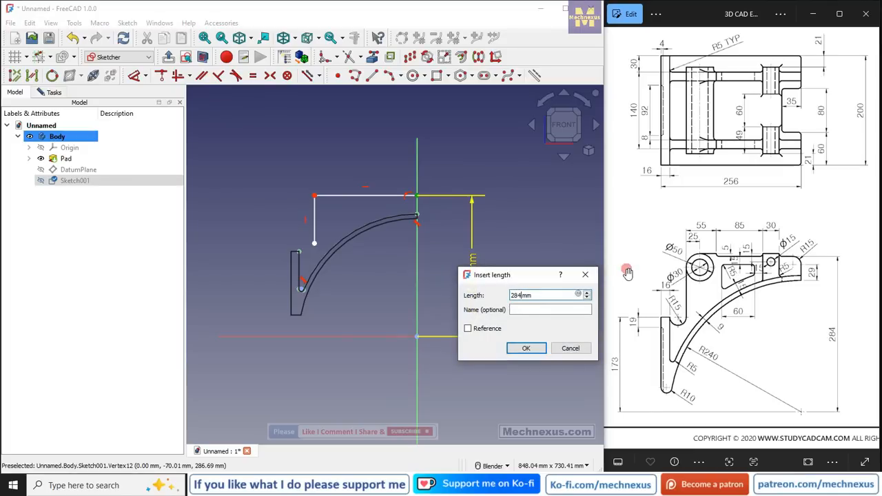
type("284")
key("Return")
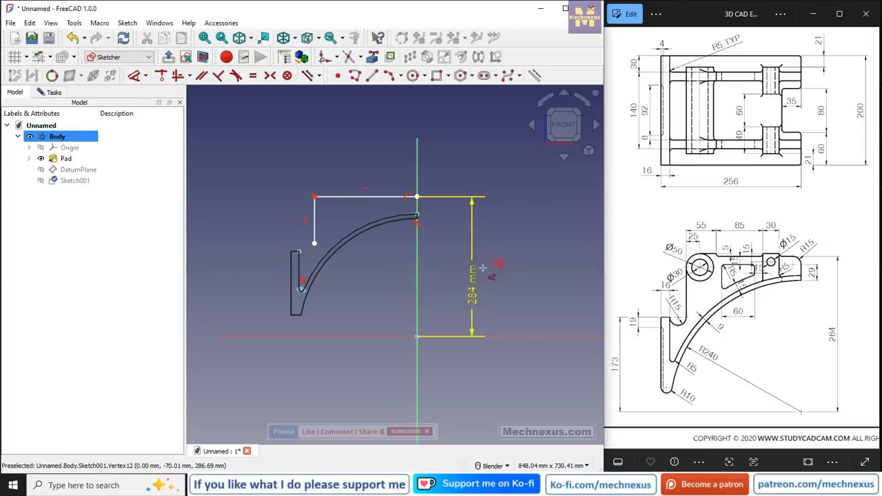
Set the horizontal distance between the upright's inner upper corner and the vertical line to 30 mm, and move the dimension text aside
scroll(298, 252, "up", 3)
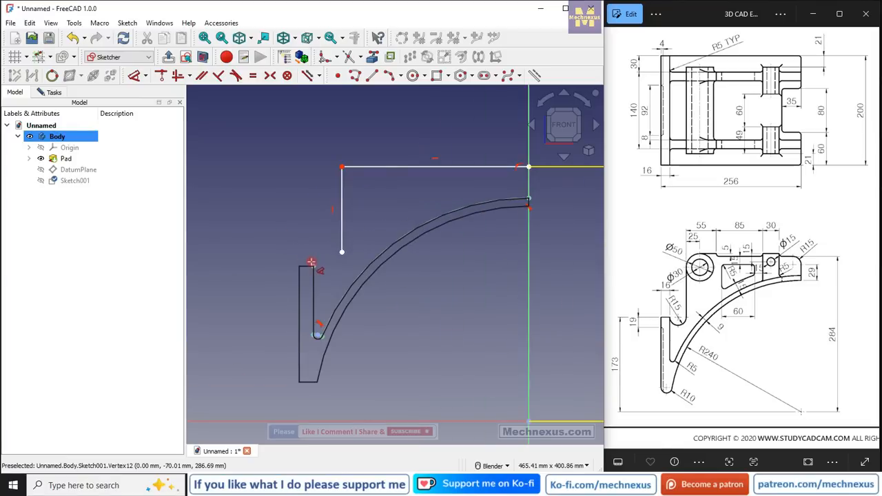
left_click(312, 264)
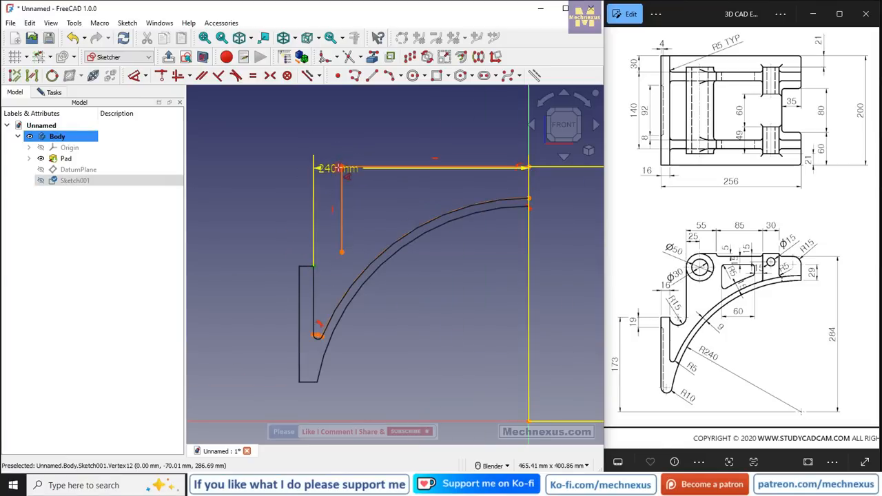
left_click(341, 166)
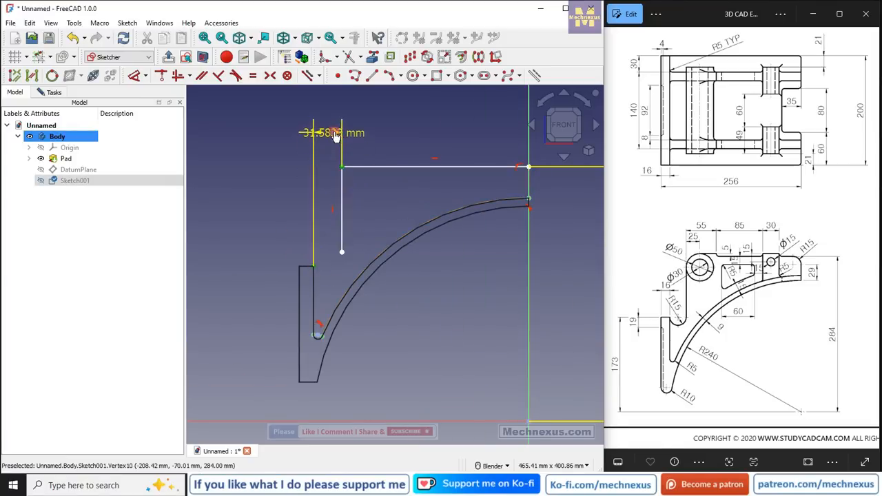
left_click(335, 135)
type("30")
key("Return")
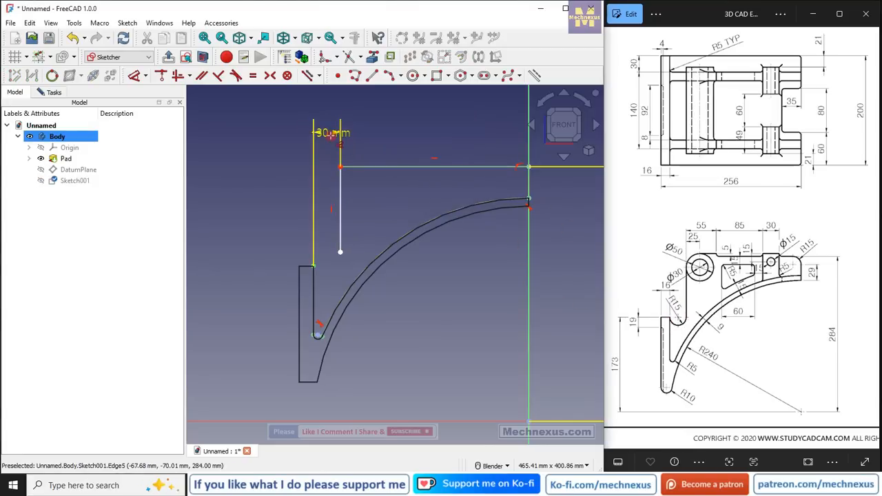
left_click_drag(334, 133, 266, 127)
Add a horizontal constraint aligning the vertical line's lower end with the upright's inner upper corner
scroll(302, 277, "up", 2)
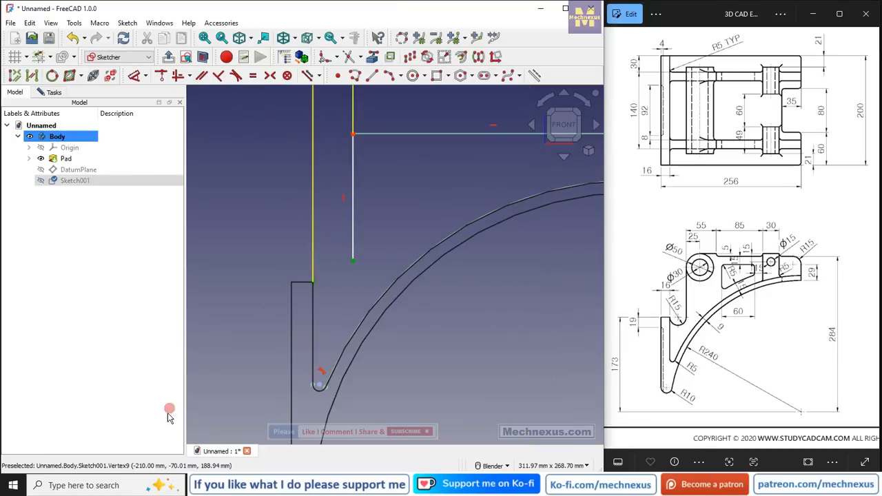
left_click(189, 76)
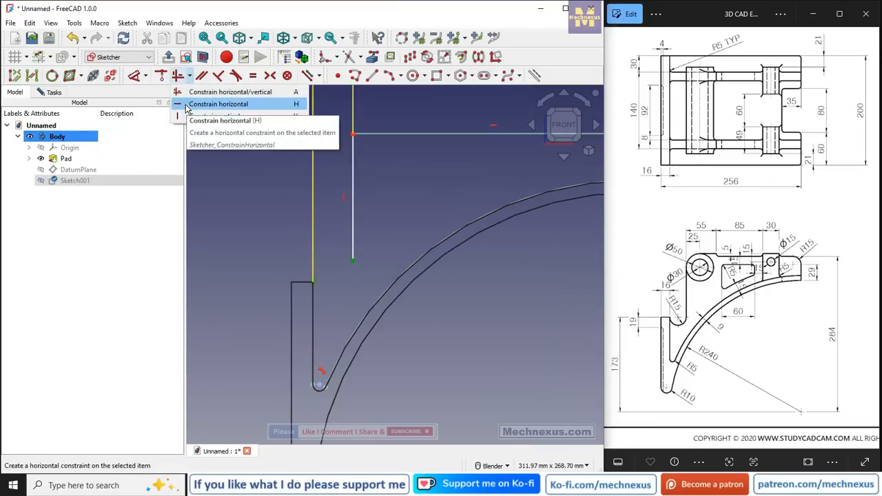
left_click(186, 106)
left_click(314, 284)
left_click(352, 284)
left_click(352, 247)
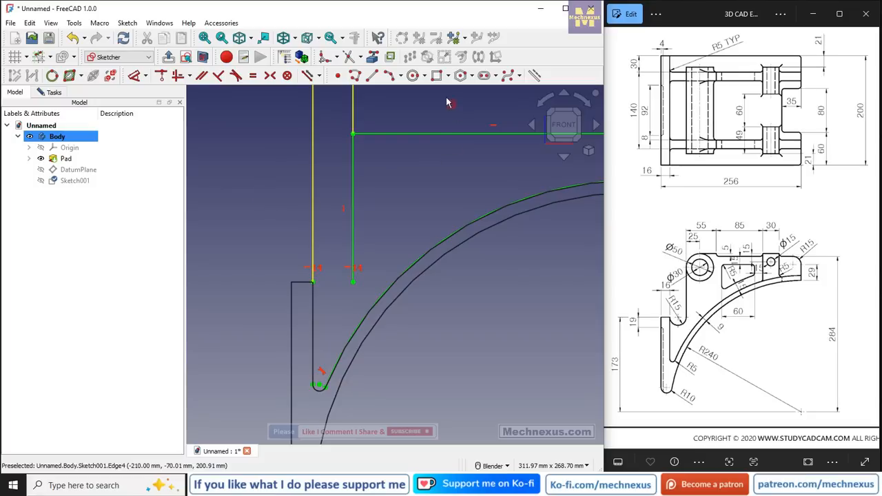
Draw a downward-bulging arc by its end points between the upright's inner upper corner and the vertical line's lower end
left_click(389, 76)
scroll(258, 341, "up", 2)
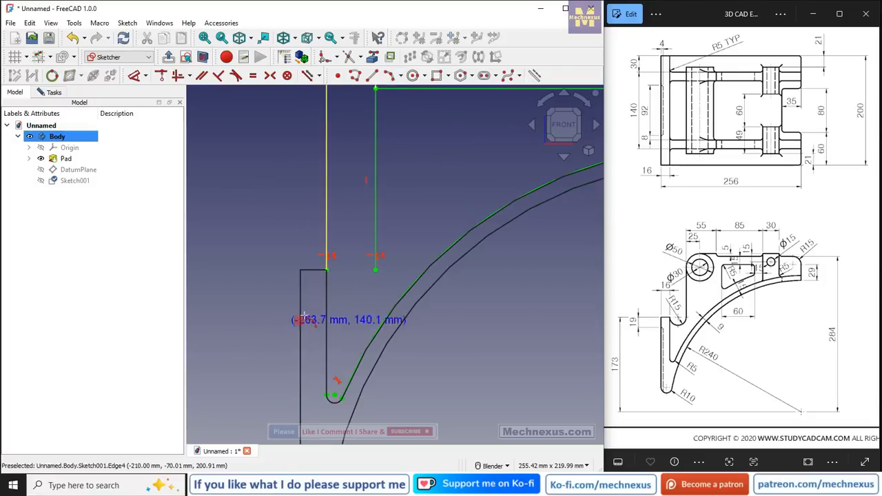
left_click(340, 278)
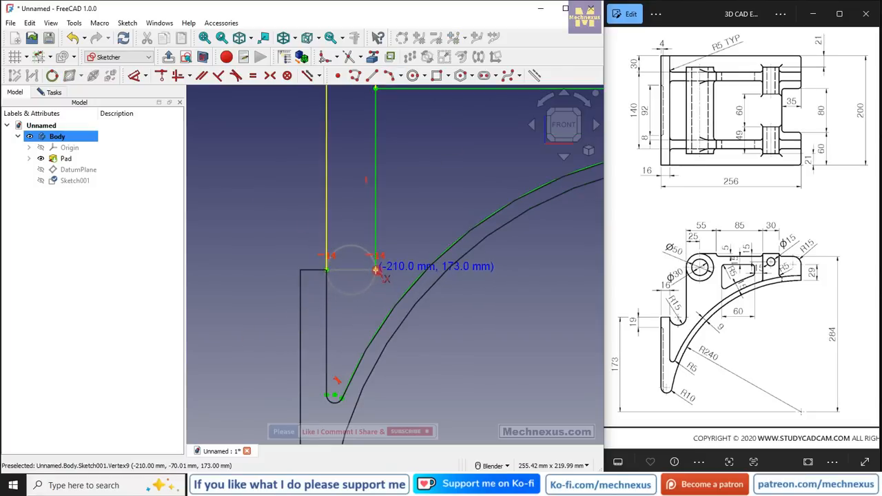
left_click(369, 294)
right_click(400, 266)
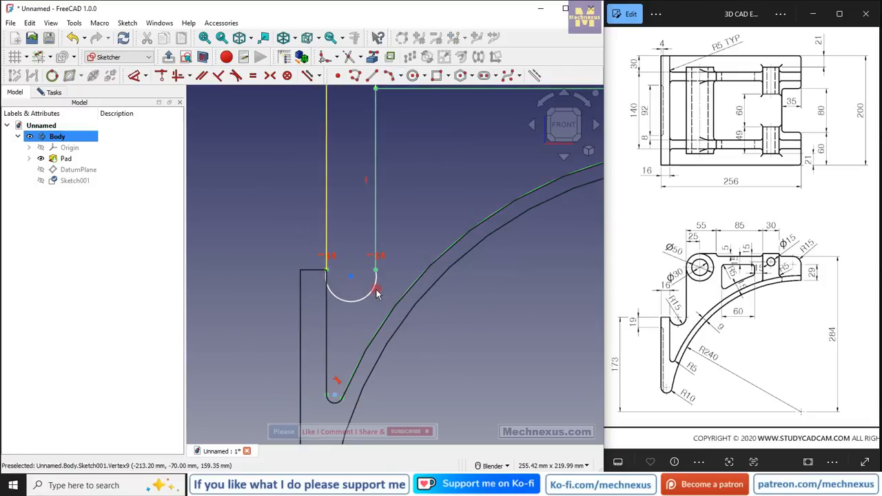
Make the new arc tangent to the vertical line and move the 30 mm dimension lower, closer to the arc
left_click(374, 291)
left_click(378, 251)
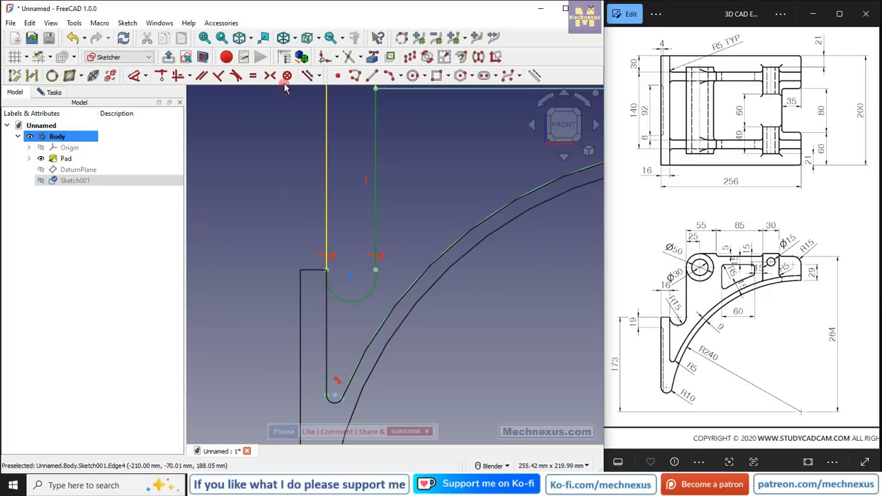
left_click(236, 76)
scroll(332, 324, "down", 3)
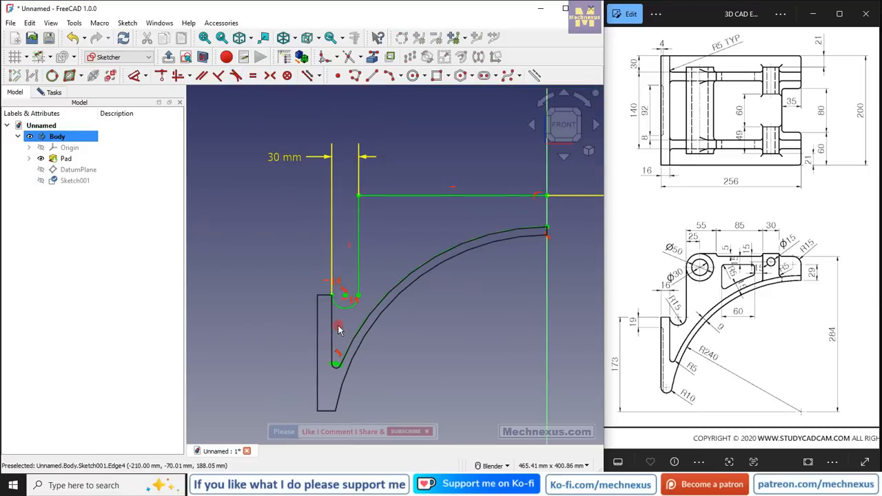
left_click_drag(291, 171, 274, 246)
Leave the sketch, switch the model display to shaded faces with edges, and inspect the open profile end near the pad's edge
mouse_move(346, 324)
middle_mouse_down()
mouse_move(429, 365)
mouse_move(402, 376)
mouse_move(423, 379)
middle_mouse_up()
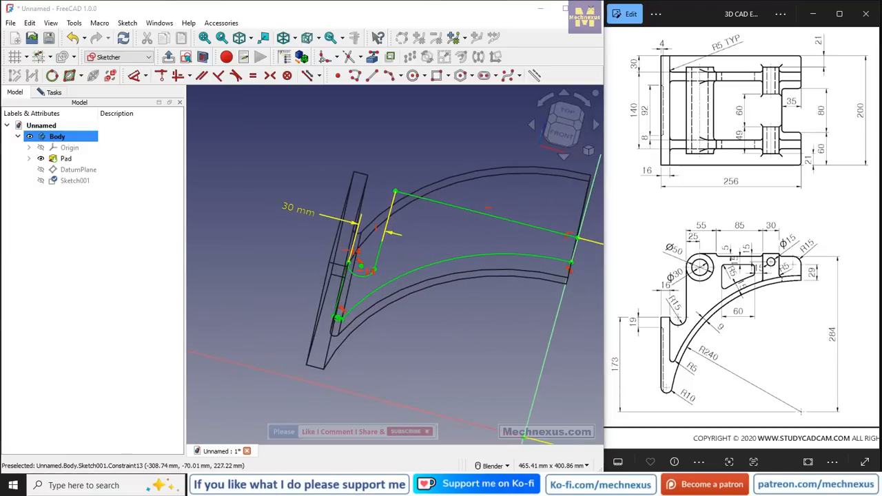
left_click(175, 61)
left_click(406, 294)
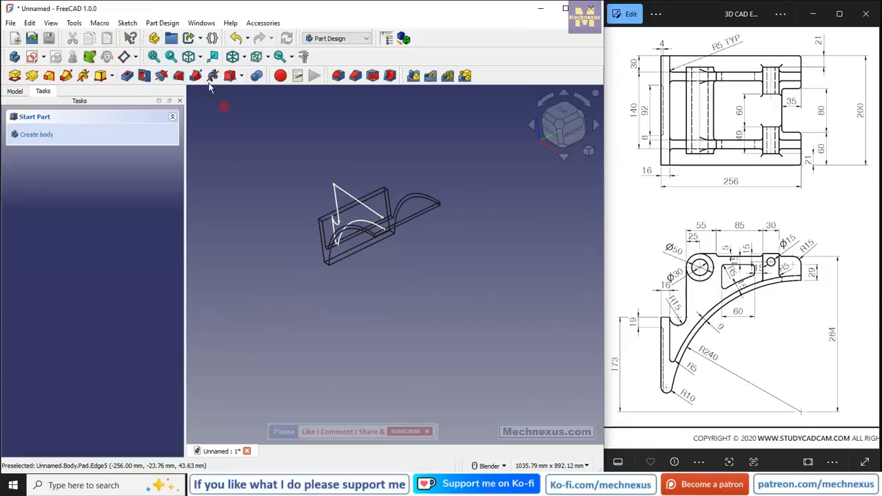
left_click(242, 59)
left_click(256, 146)
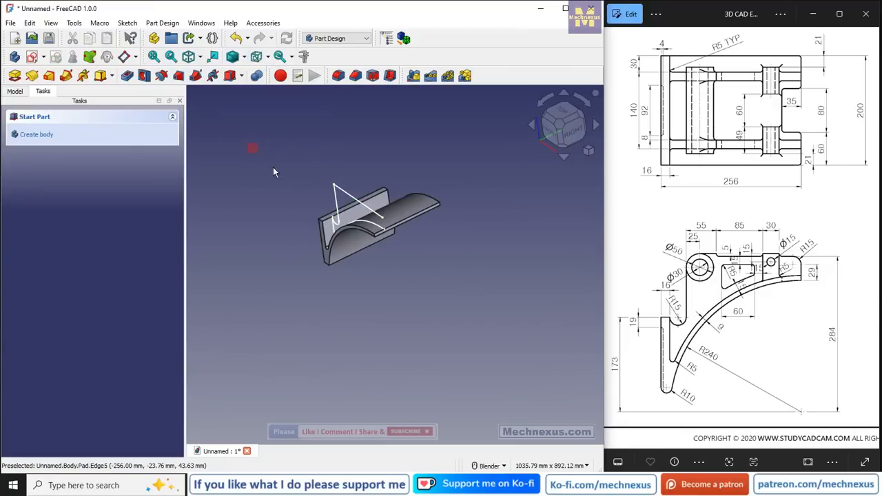
middle_click_drag(349, 182, 398, 164)
scroll(380, 227, "up", 4)
middle_click_drag(379, 227, 368, 203)
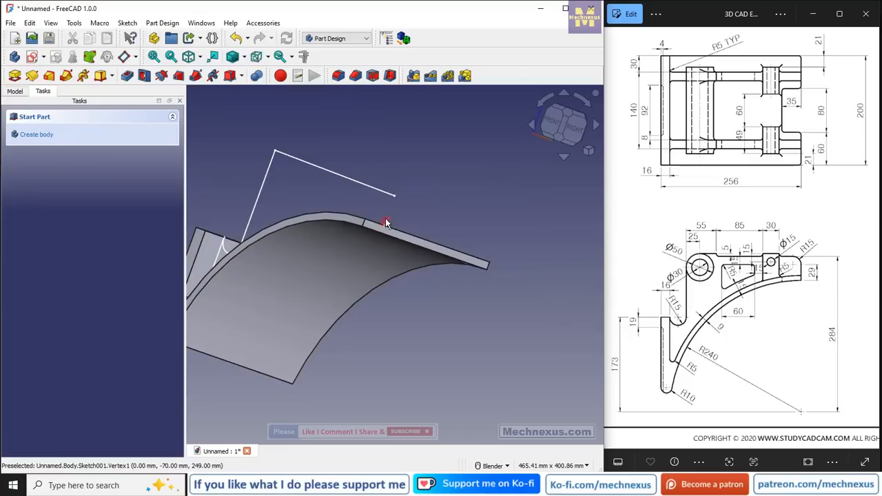
Reopen the rib profile sketch for editing and examine the gap between the top line's end and the curved plate
left_click(62, 133)
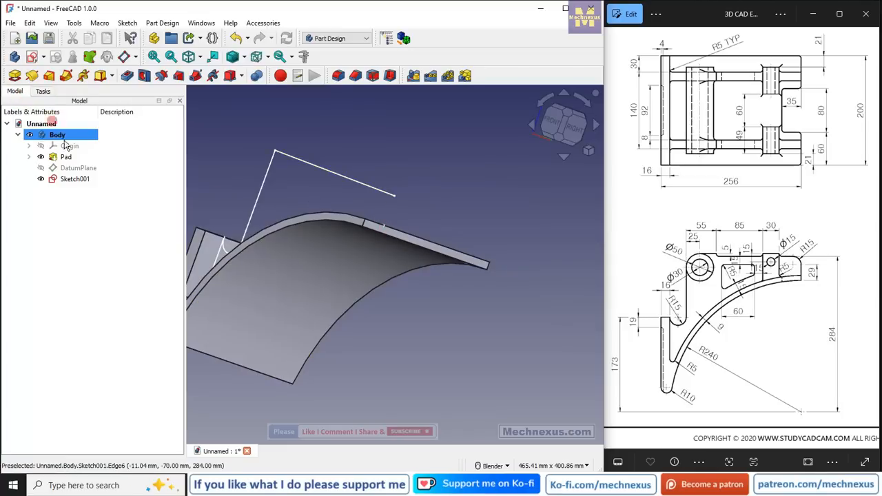
left_click(56, 179)
double_click(58, 180)
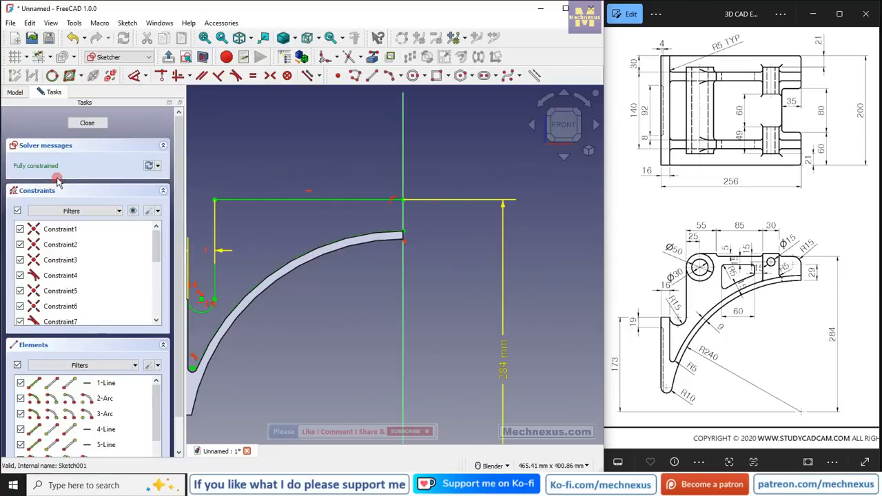
scroll(366, 203, "up", 2)
scroll(379, 193, "up", 1)
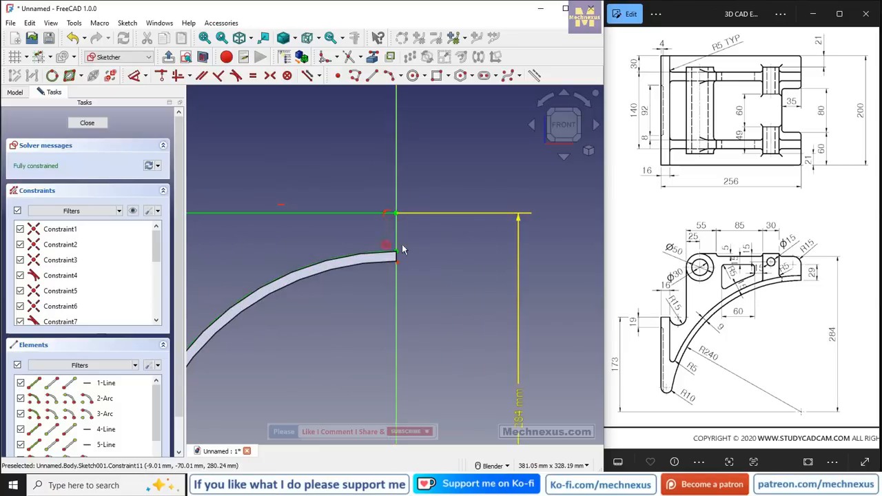
mouse_move(401, 238)
middle_mouse_down()
mouse_move(372, 250)
mouse_move(386, 227)
mouse_move(344, 152)
middle_mouse_up()
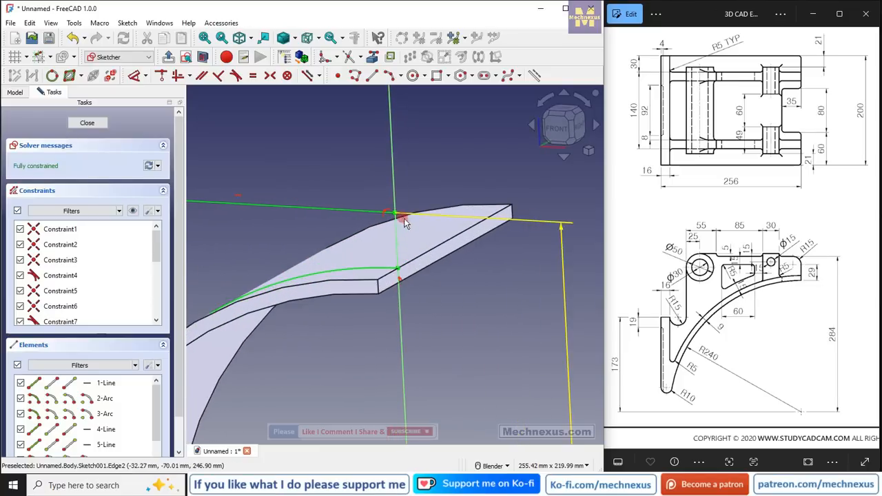
Close the rib profile with a vertical line from the large arc's upper end to the top line's end, and finish the line command
left_click(372, 75)
scroll(375, 206, "up", 2)
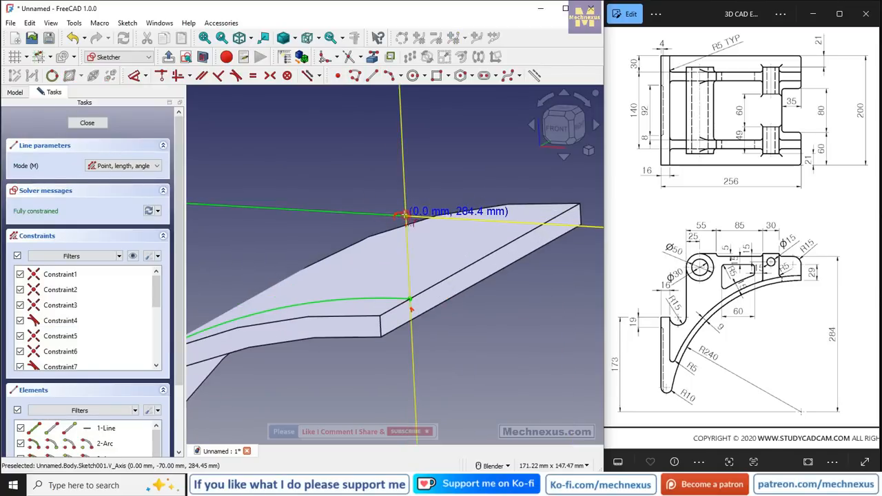
key("1")
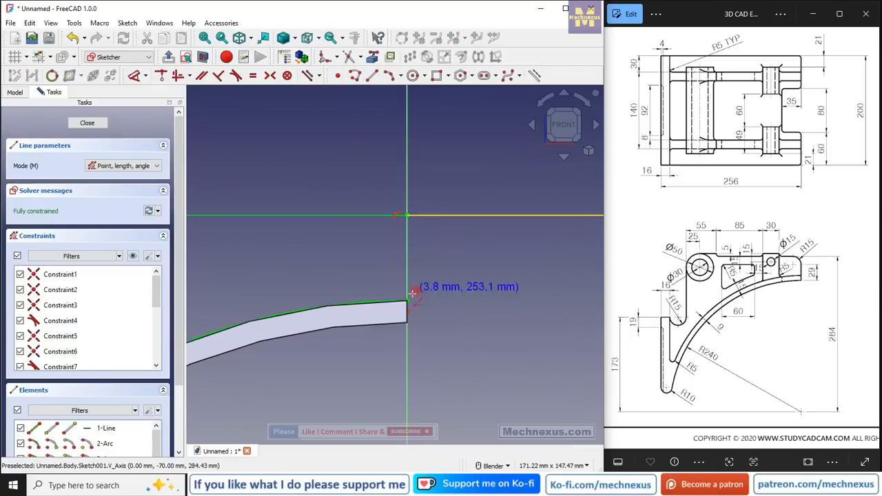
left_click(407, 302)
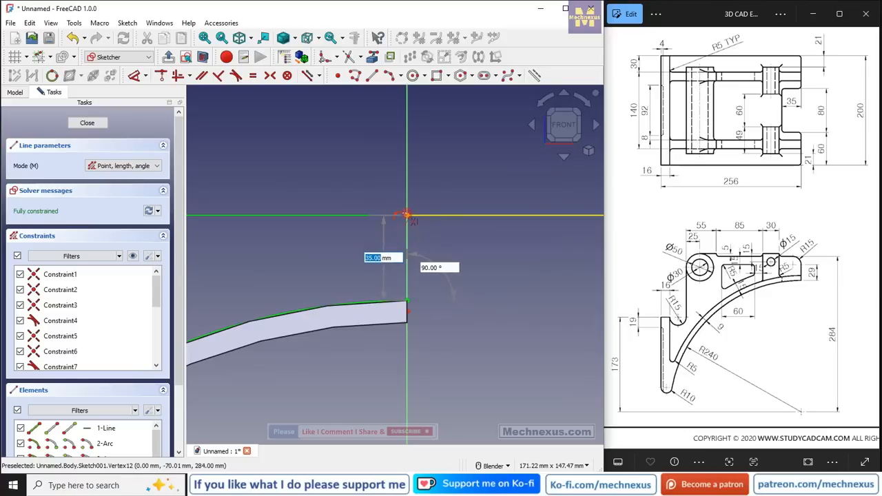
left_click(406, 216)
left_click(108, 123)
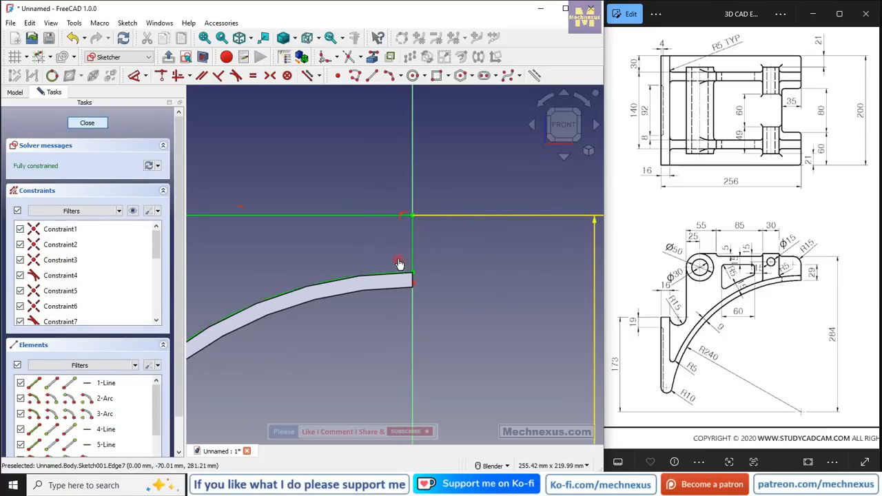
Leave the sketch and pad the rib profile 16 mm in the reversed direction
mouse_move(400, 256)
middle_mouse_down()
mouse_move(345, 325)
mouse_move(388, 340)
mouse_move(359, 329)
middle_mouse_up()
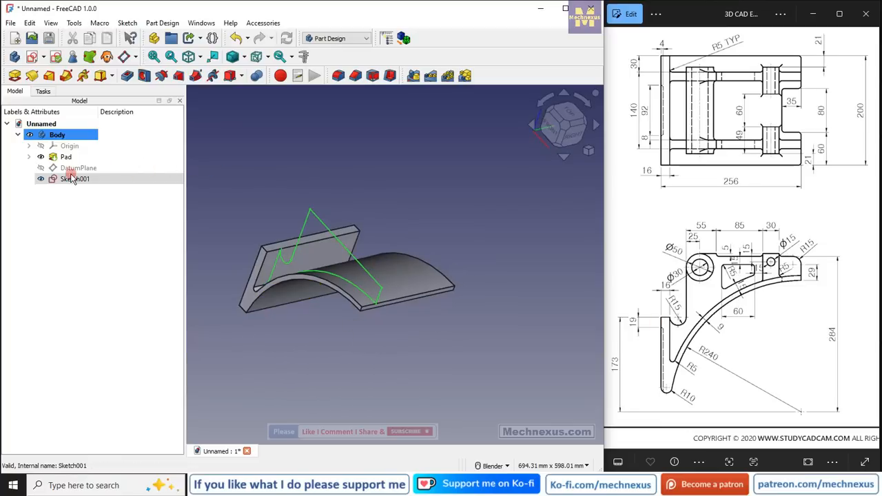
left_click(16, 76)
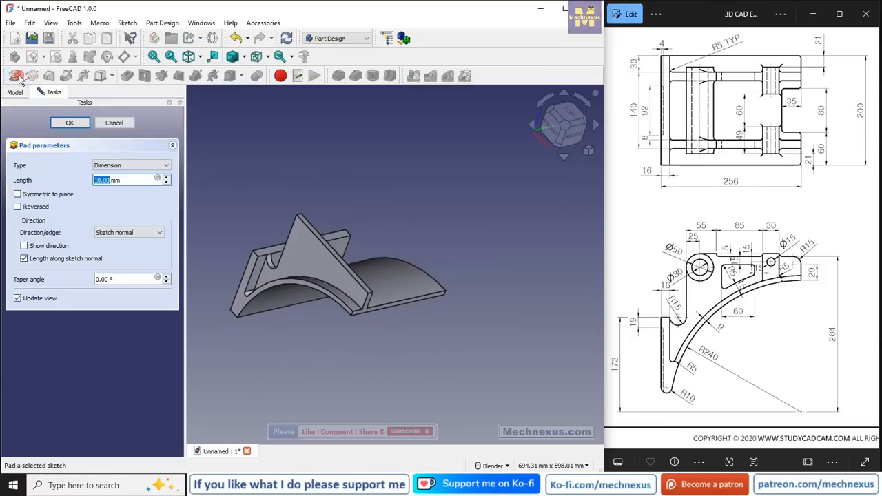
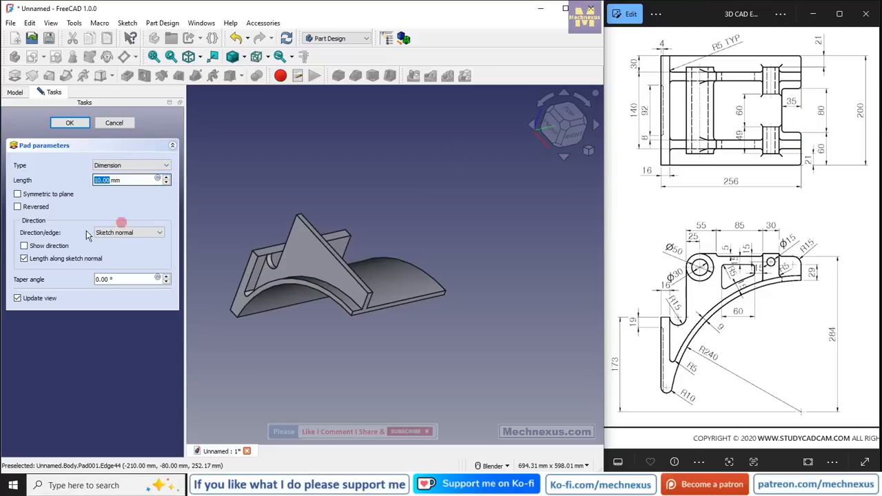
left_click(18, 207)
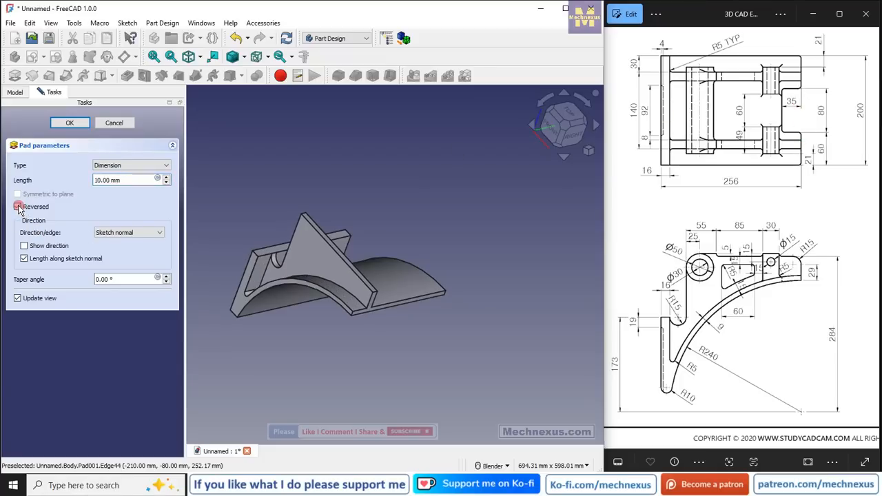
triple_click(122, 179)
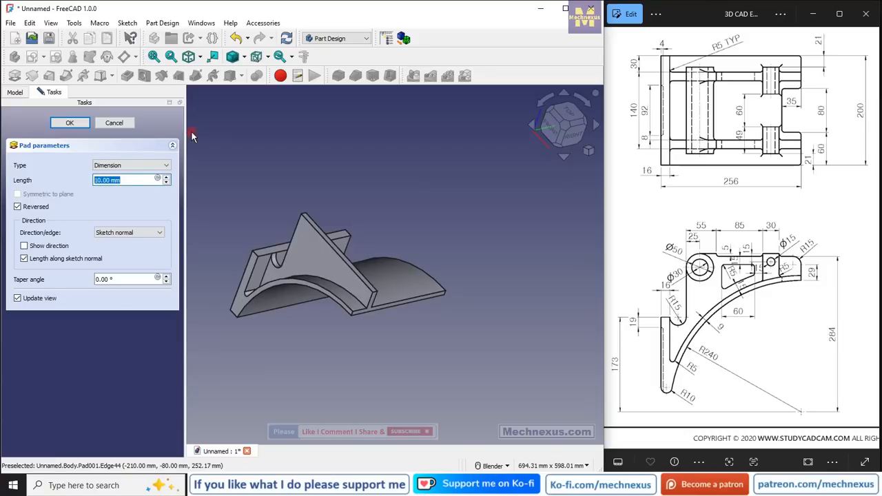
type("16")
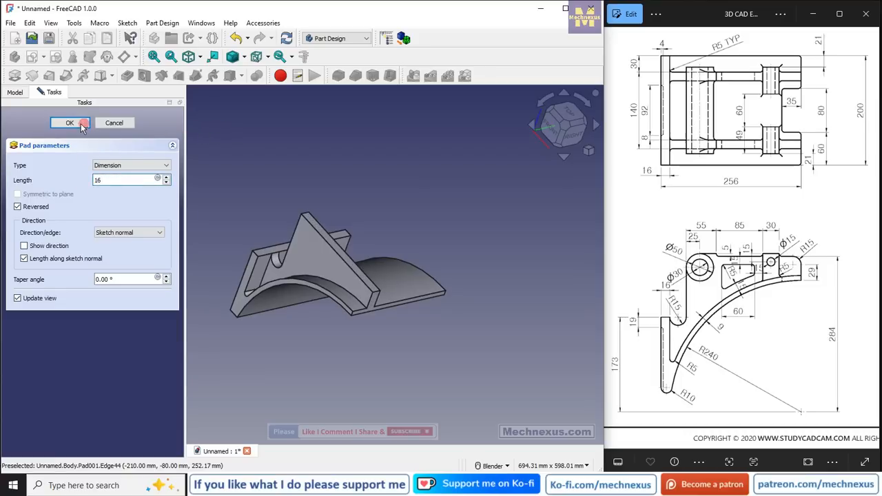
key("Return")
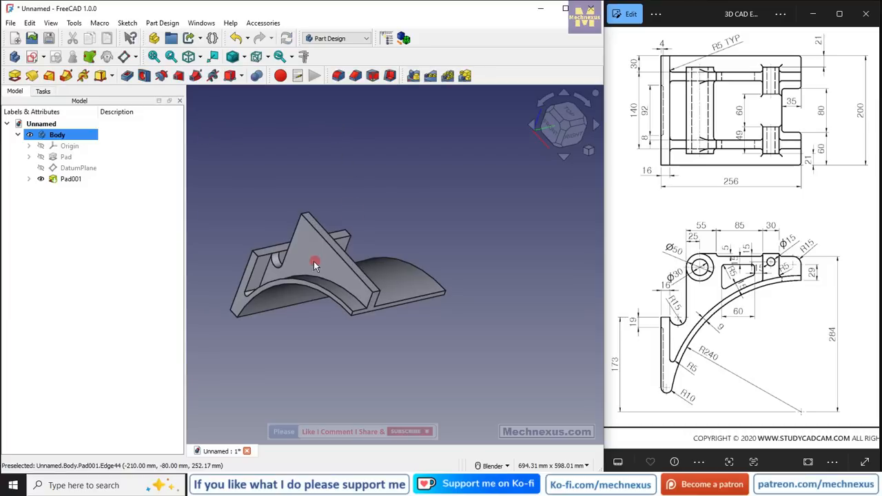
Show the datum plane, examine the padded rib against it from above, hide the plane again and restore the isometric view
middle_click_drag(314, 261, 356, 247)
left_click(68, 170)
key("space")
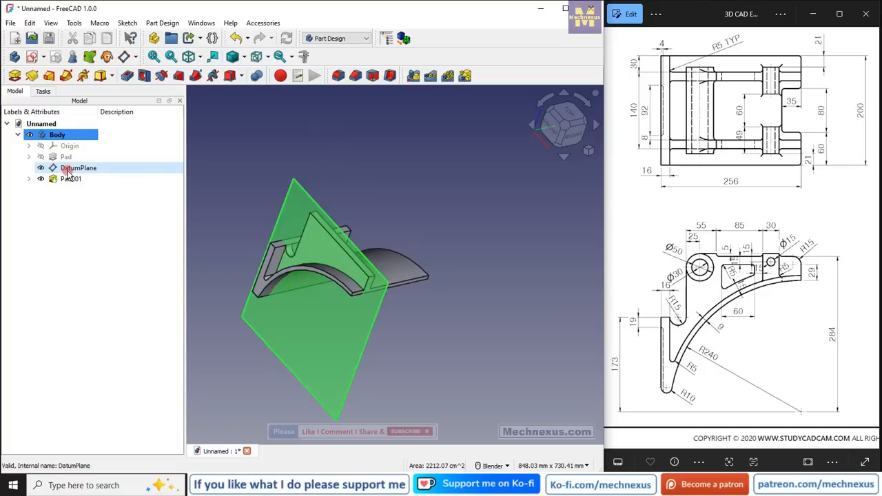
middle_click_drag(353, 240, 319, 259)
left_click(561, 121)
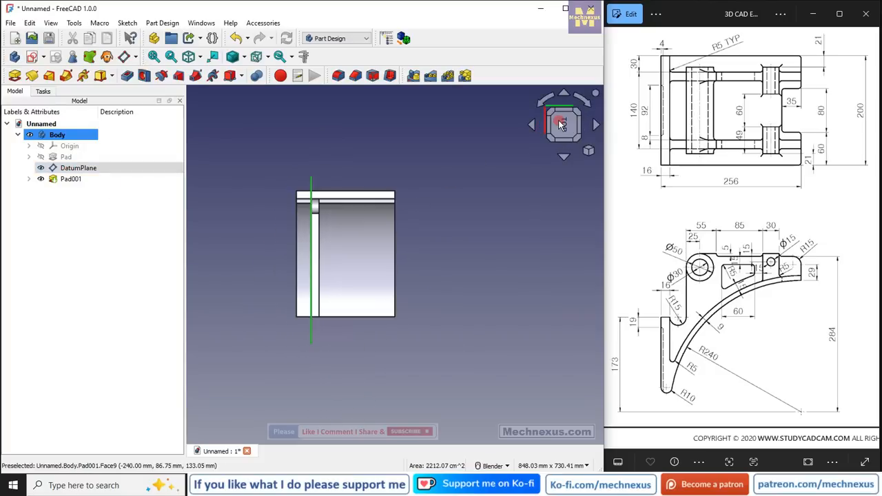
middle_click_drag(335, 323, 339, 284)
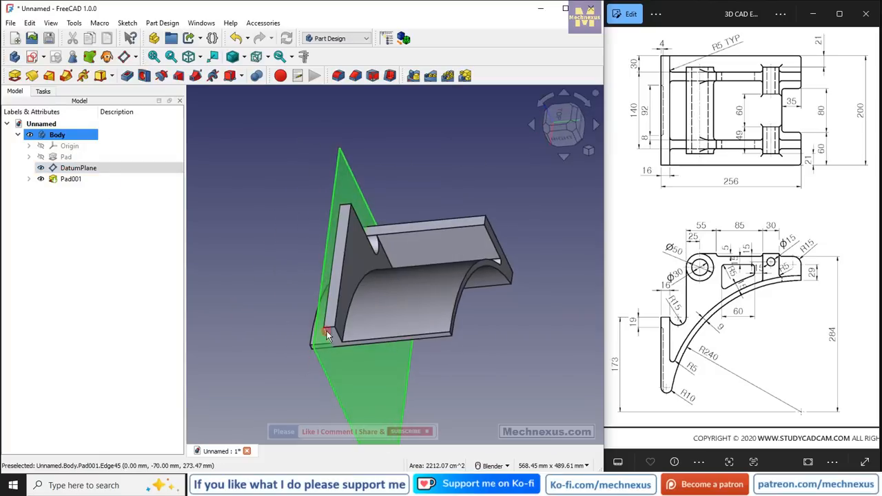
left_click(80, 169)
key("space")
left_click(153, 198)
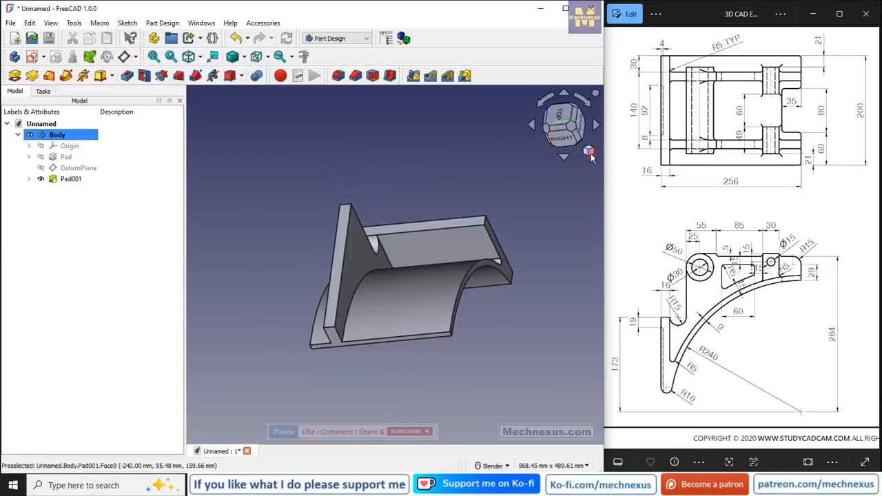
left_click(588, 150)
left_click(620, 166)
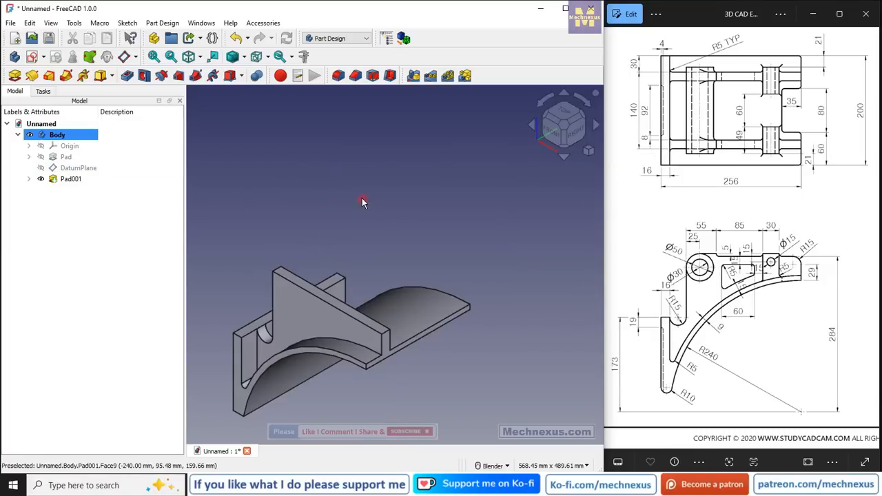
Fillet the rib's highest corner edge, where the top face meets the vertical end near the upright, with a 25 mm radius
scroll(361, 198, "down", 2)
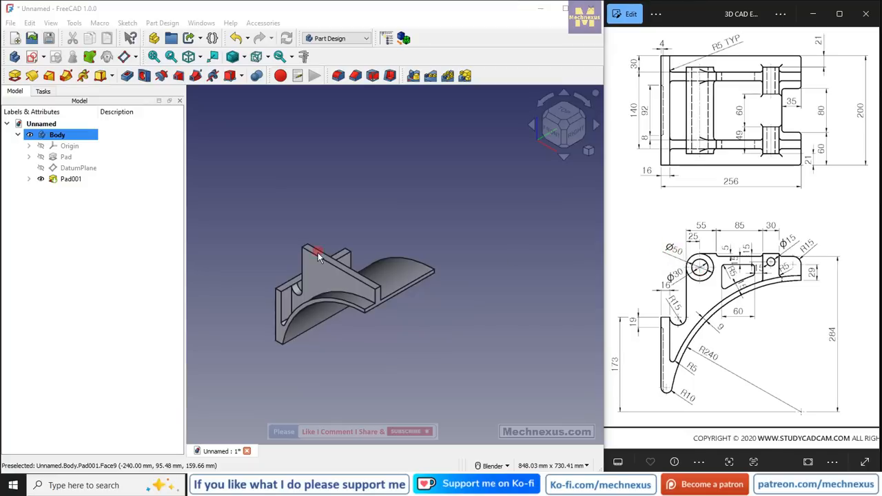
scroll(317, 252, "up", 3)
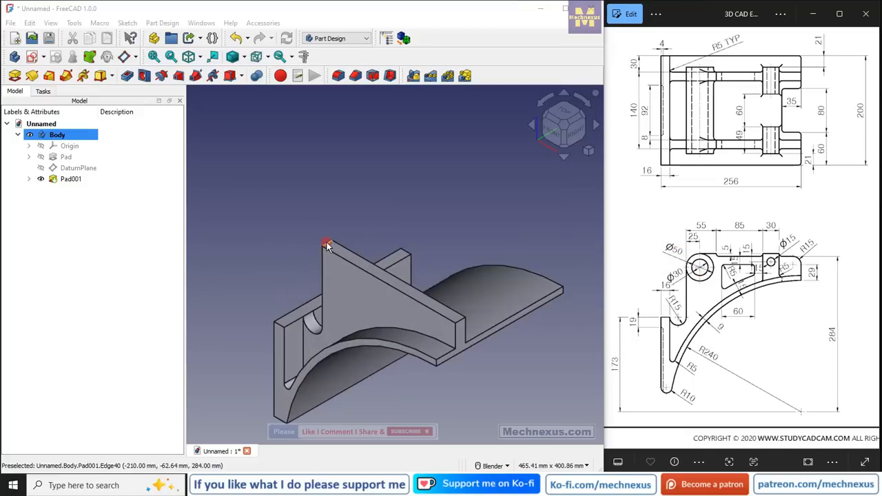
left_click(327, 245)
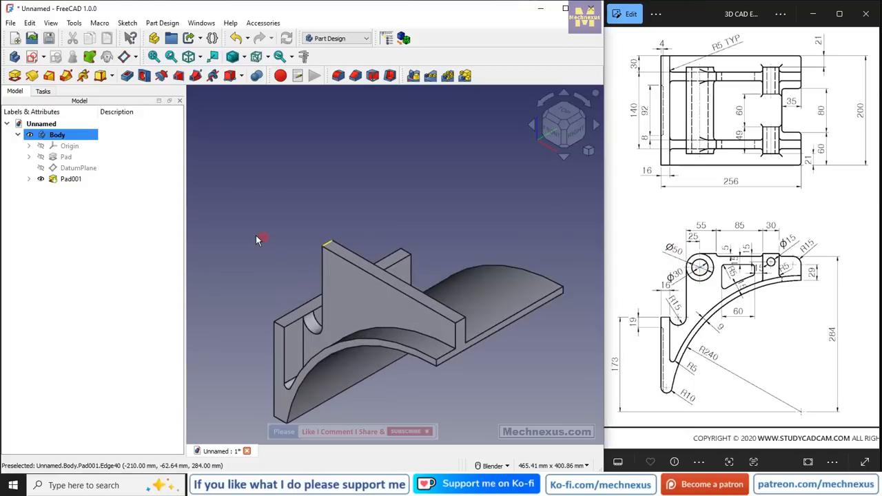
left_click(339, 76)
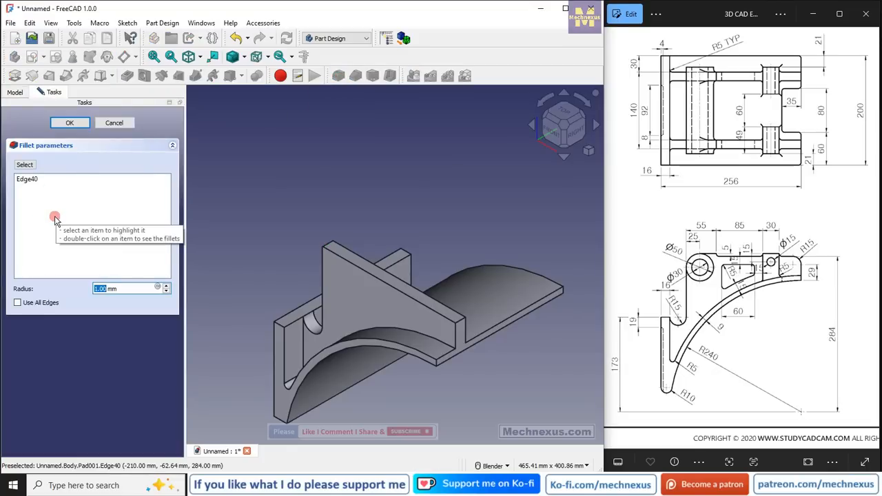
left_click(285, 171)
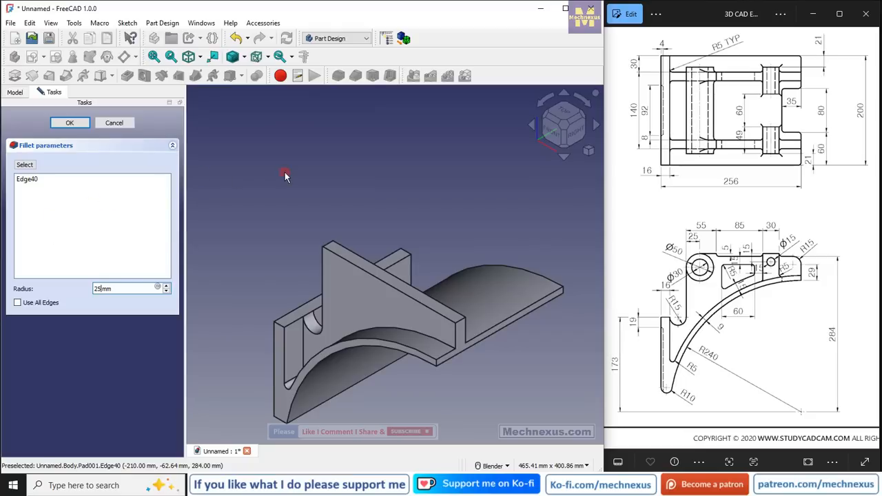
left_click(68, 124)
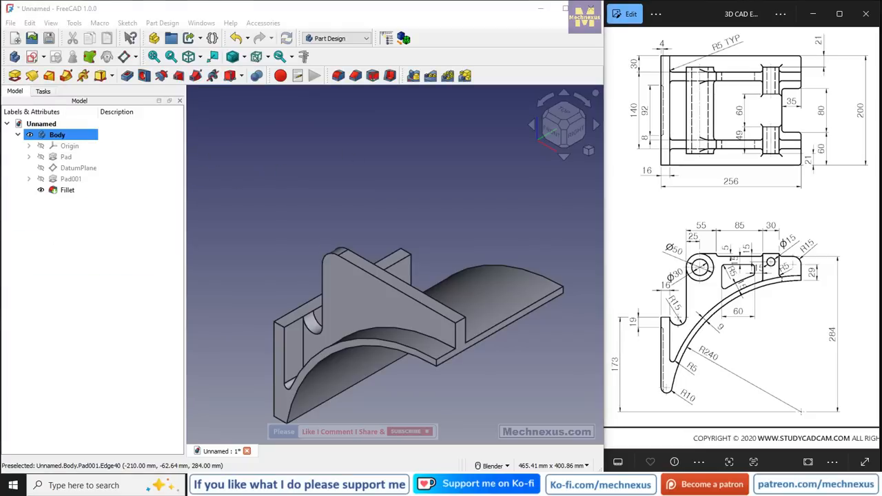
Shift the reference drawing in the image viewer to its red isometric picture of the bracket and return to the model in FreeCAD
left_click_drag(826, 275, 600, 269)
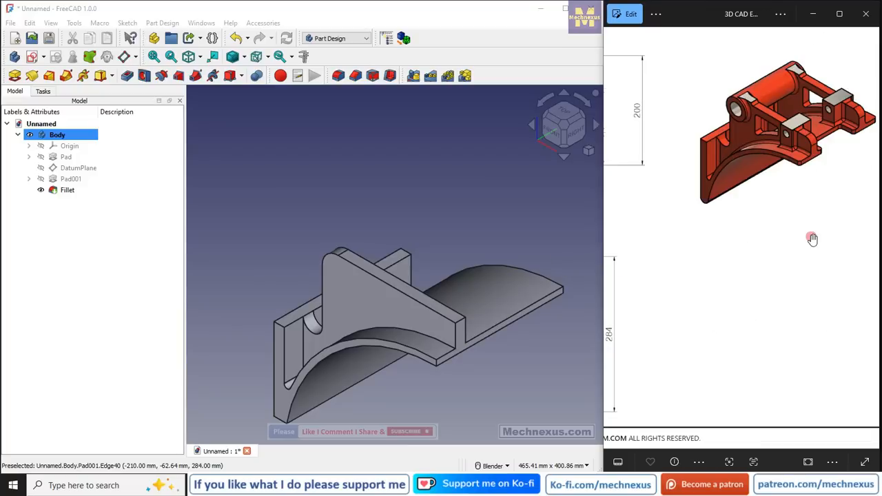
left_click_drag(799, 235, 732, 254)
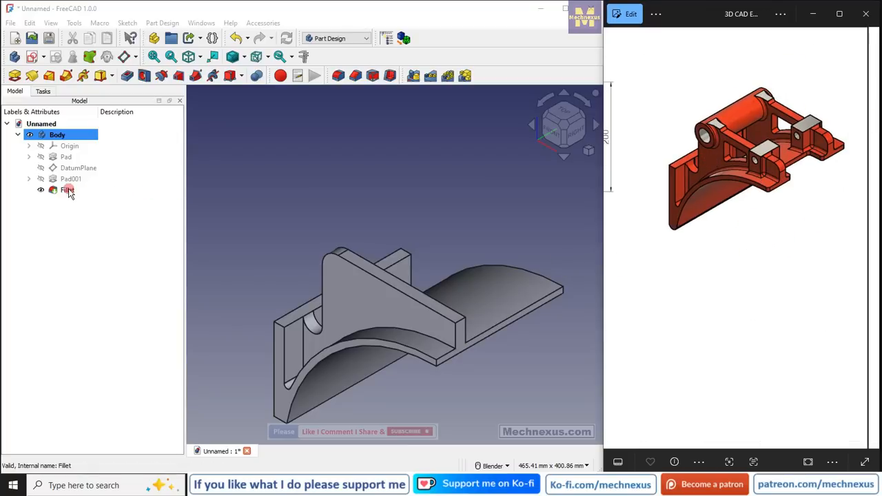
left_click(247, 204)
scroll(253, 196, "down", 2)
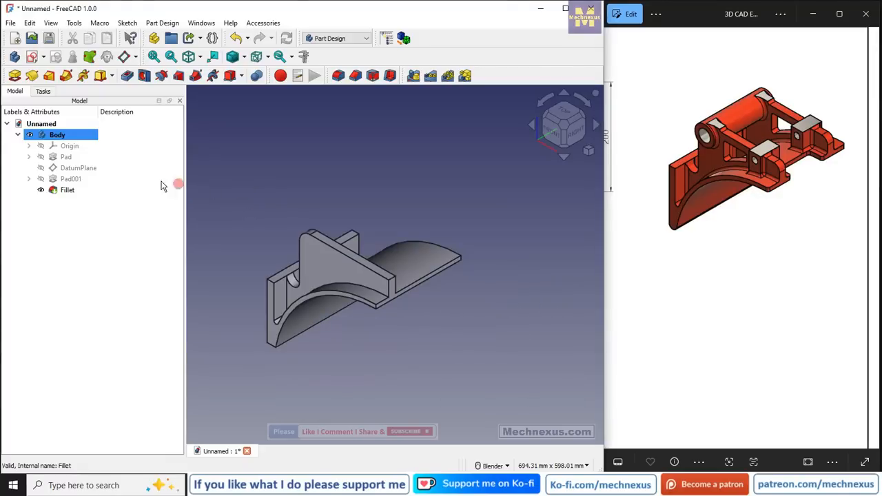
Mirror the rib pad and its fillet together about the base XZ plane to the other side of the bracket
left_click(75, 180)
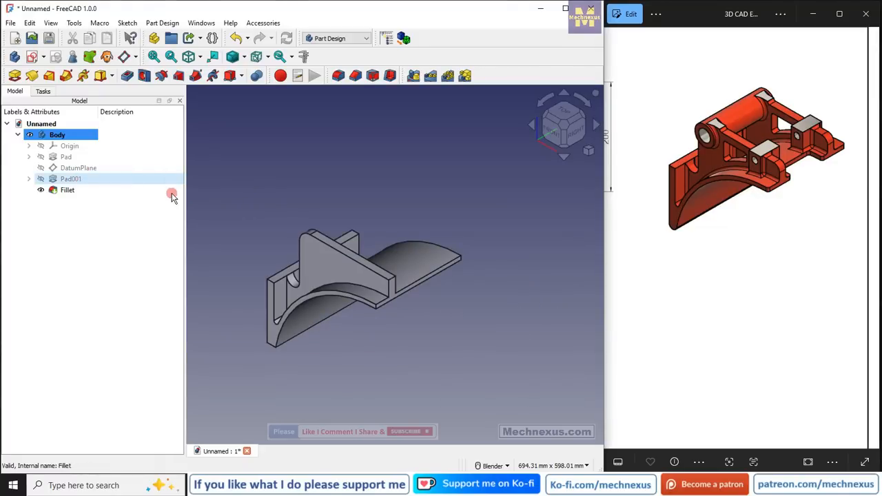
left_click(69, 189, "ctrl")
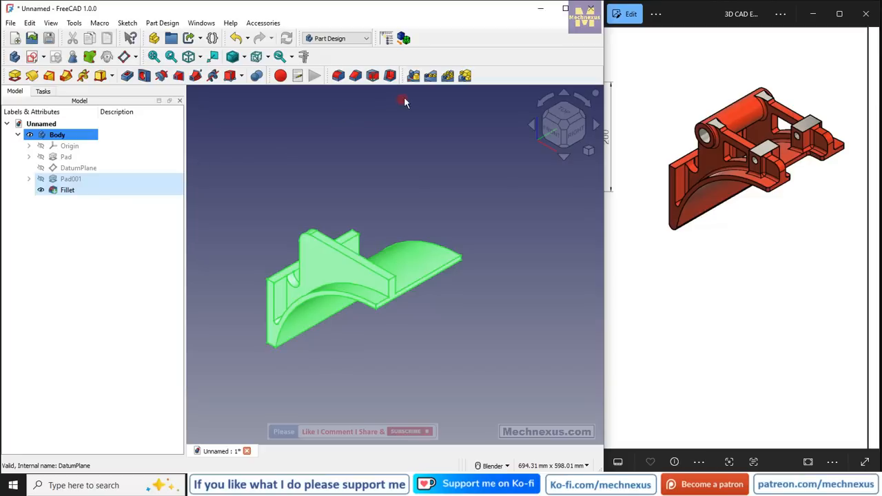
left_click(412, 76)
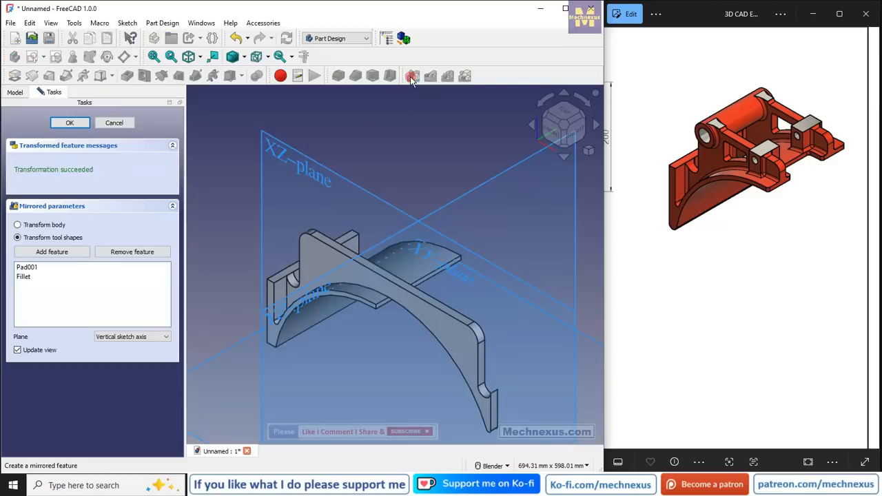
scroll(358, 164, "down", 2)
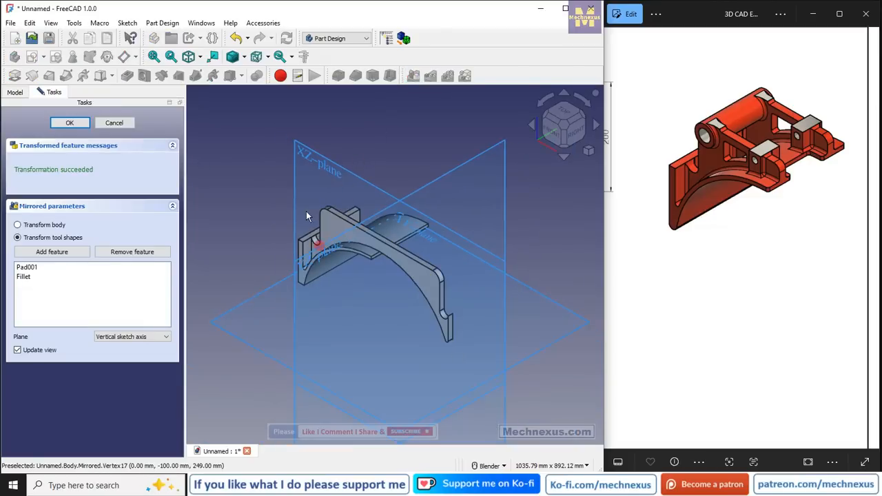
scroll(291, 181, "down", 1)
scroll(360, 279, "up", 1)
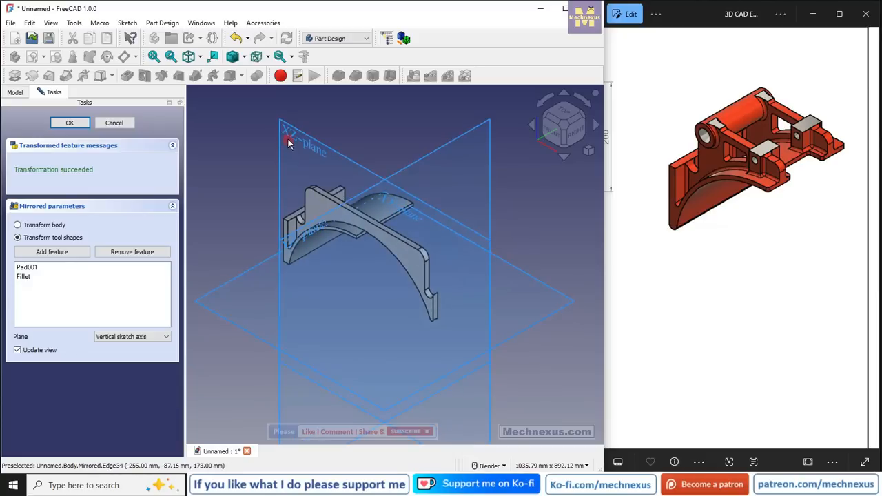
left_click(138, 344)
left_click(133, 383)
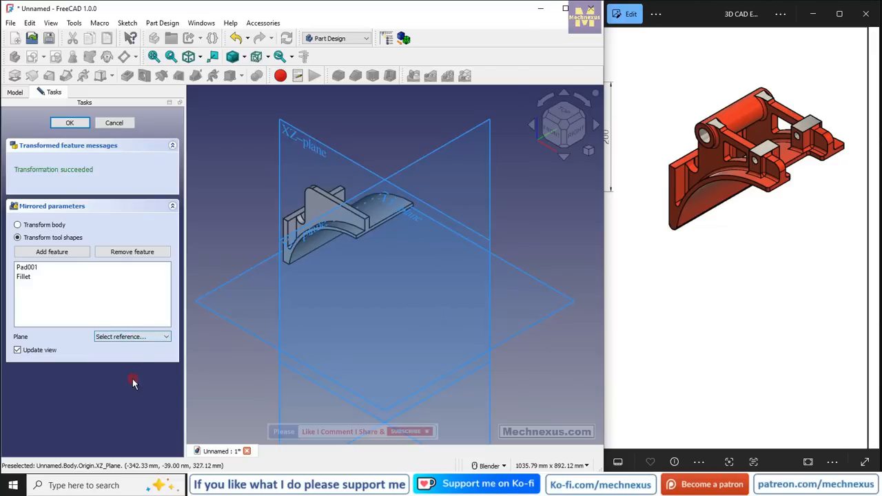
left_click(296, 134)
left_click(70, 121)
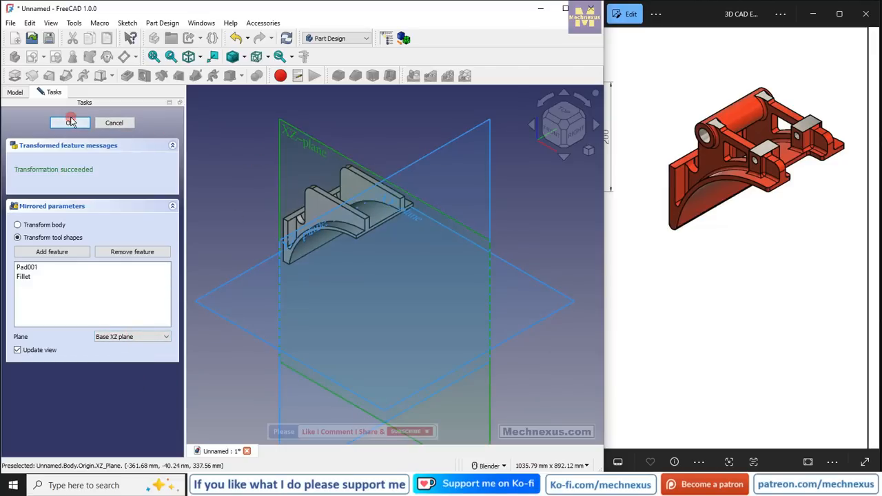
scroll(352, 178, "up", 3)
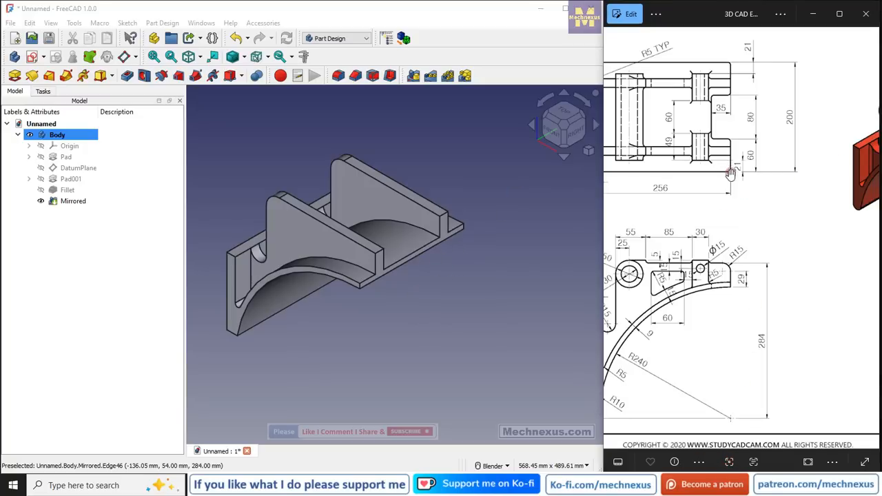
Create a datum plane on the outer face of the front rib with a 9 mm offset in the z-direction
left_click(290, 234)
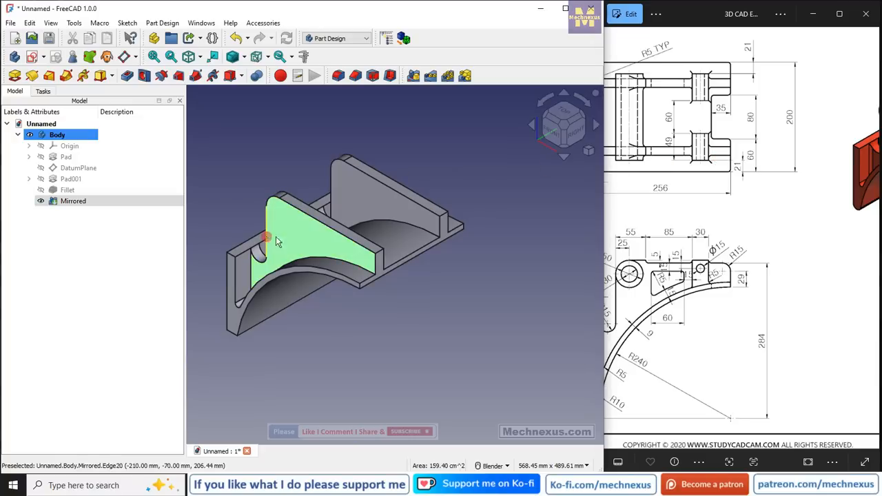
left_click(125, 57)
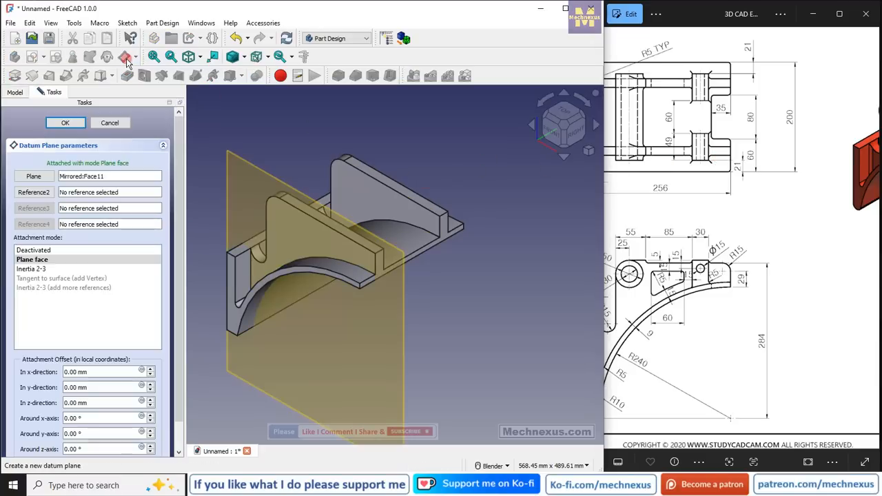
left_click(104, 404)
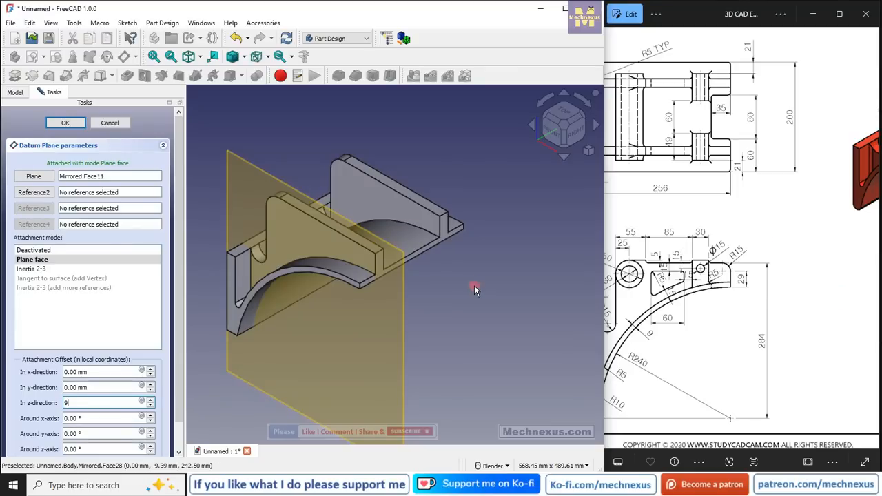
scroll(474, 285, "down", 1)
middle_click_drag(450, 288, 401, 308)
left_click(65, 123)
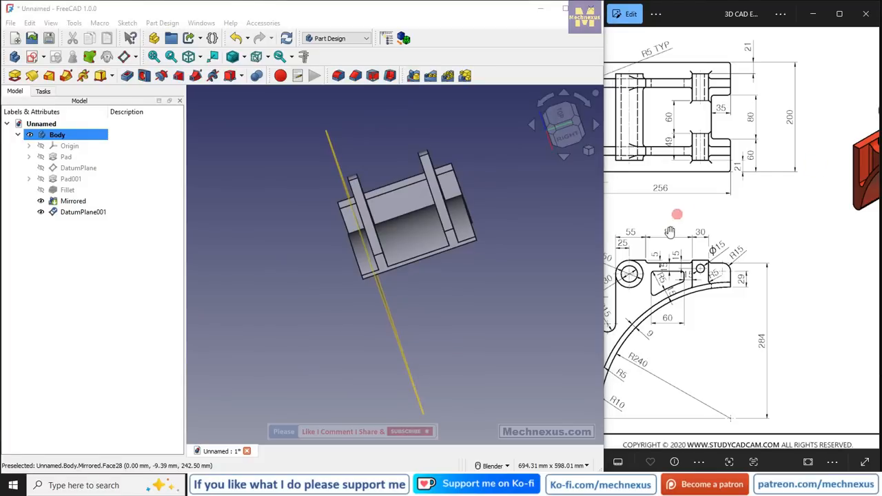
Shift the reference drawing to the red isometric picture and recompute the new datum plane in FreeCAD
left_click_drag(758, 246, 632, 269)
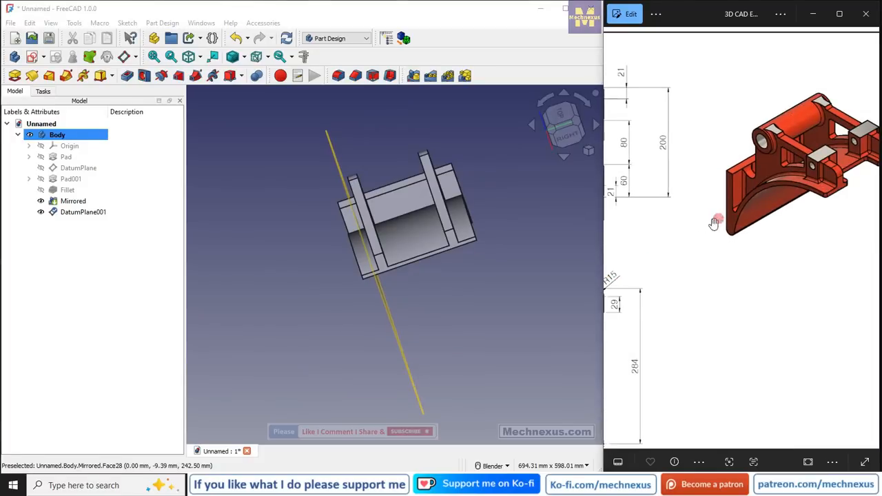
left_click(72, 215)
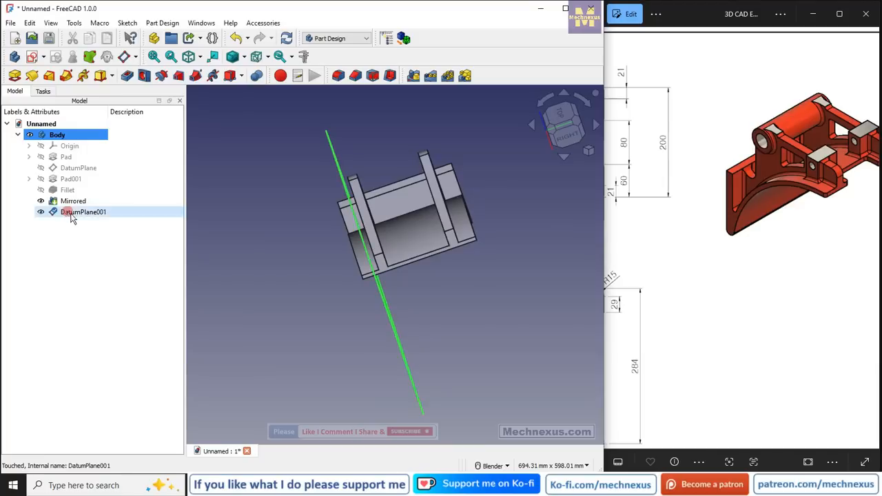
right_click(72, 215)
left_click(97, 338)
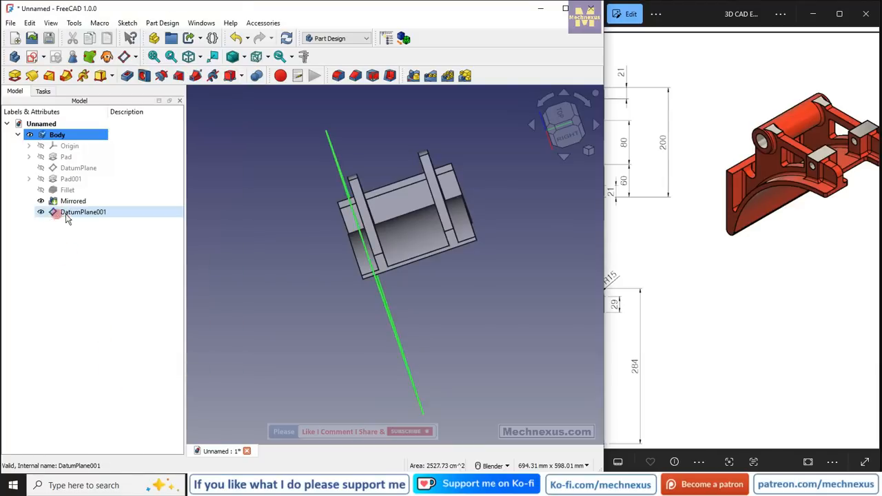
Start a sketch on the new datum plane and hide the plane
left_click(32, 58)
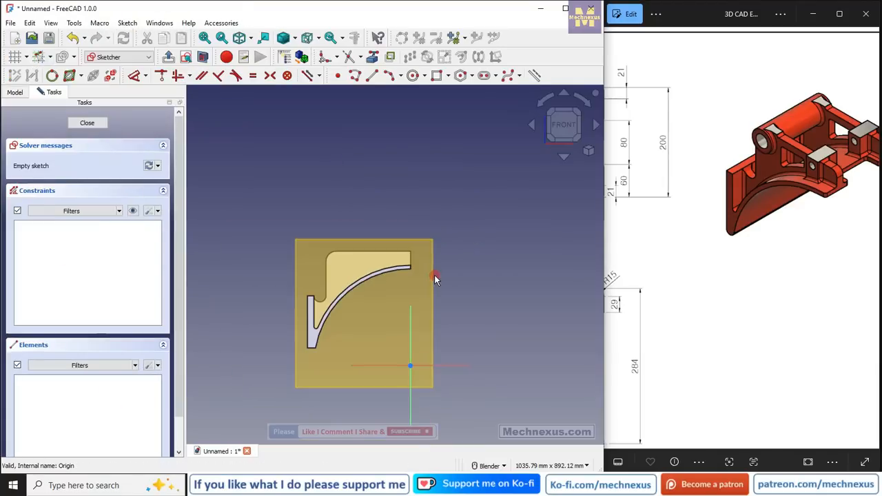
scroll(327, 286, "up", 2)
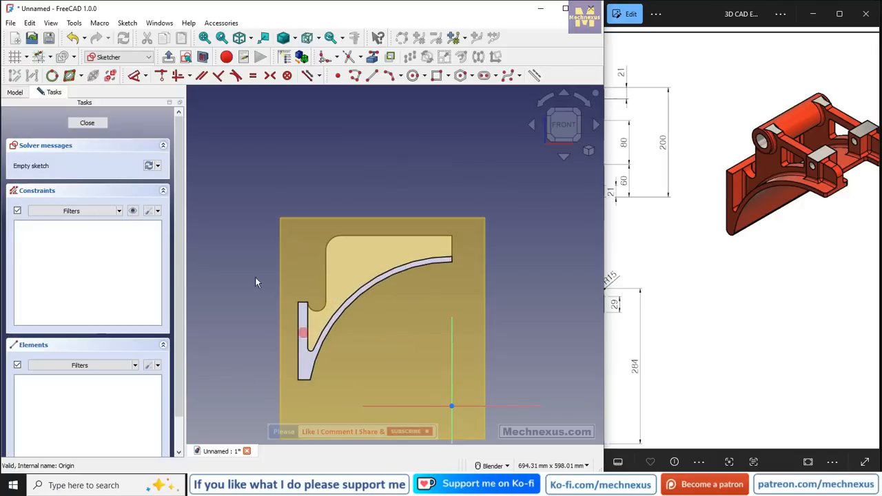
left_click(15, 91)
left_click(79, 214)
key("space")
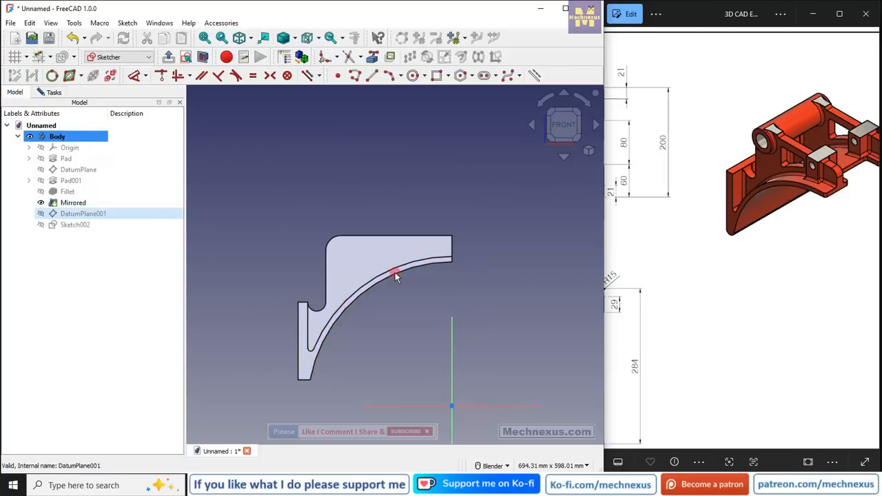
Bring the rib's rounded upper corner edge into the sketch as external geometry
scroll(395, 275, "up", 3)
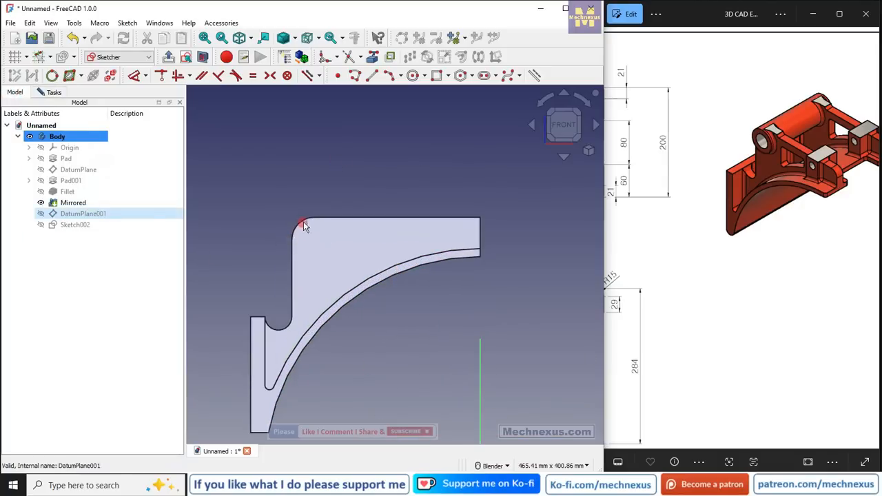
left_click(269, 139)
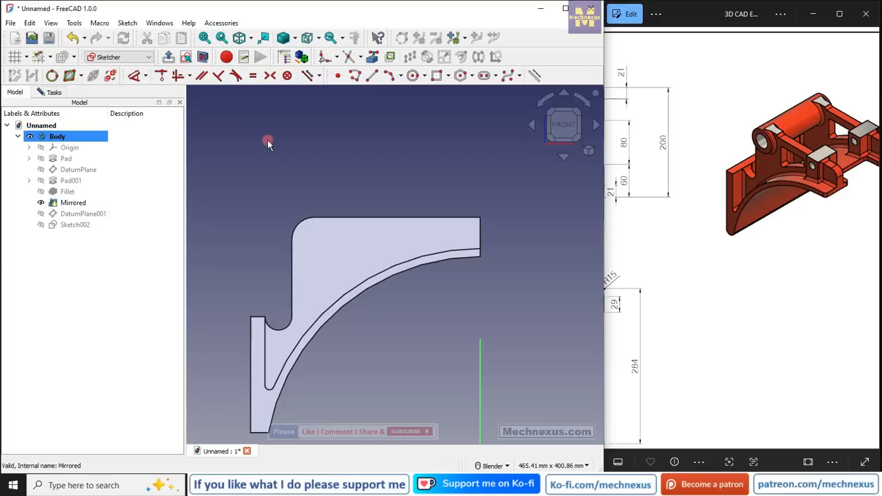
left_click(373, 58)
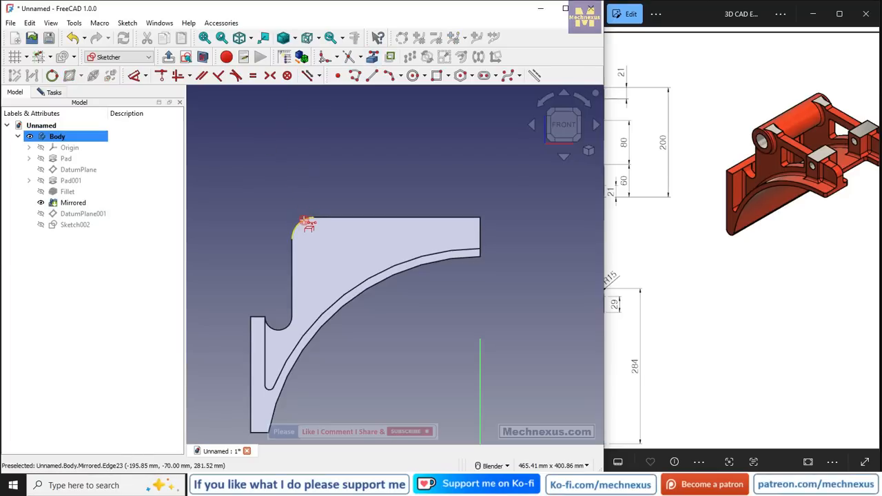
scroll(304, 241, "up", 3)
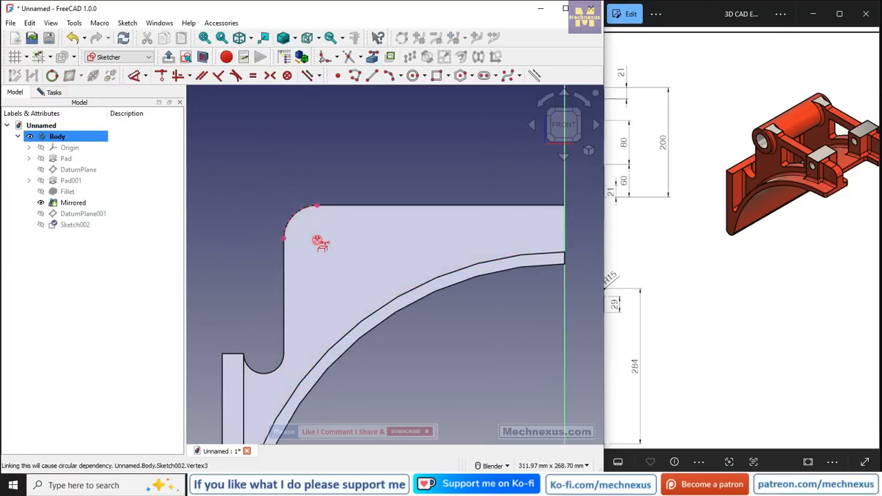
Draw a circle centred on the projected arc's centre, constrain it to the arc's upper endpoint and leave the sketch
left_click(413, 76)
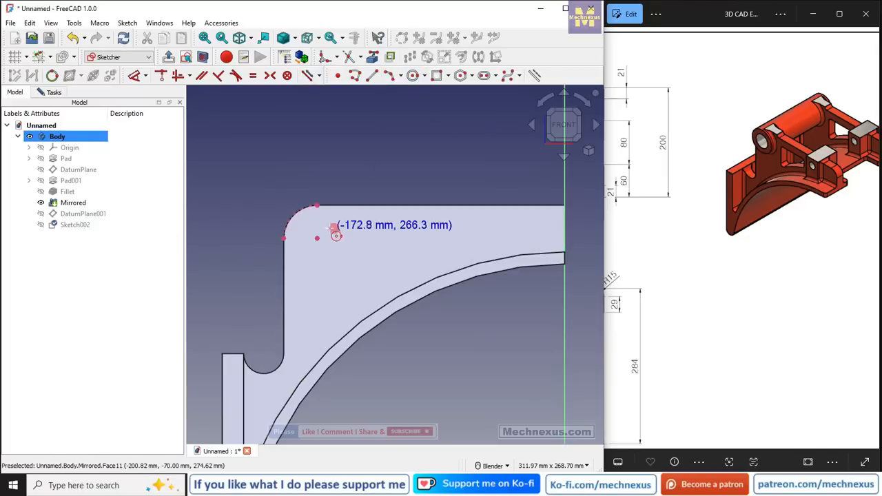
left_click(317, 238)
scroll(321, 200, "up", 1)
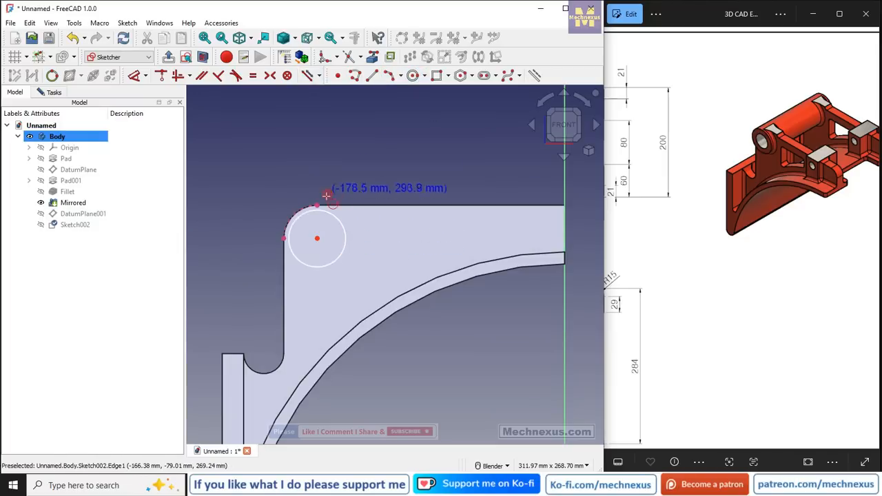
scroll(319, 219, "up", 1)
left_click(319, 219)
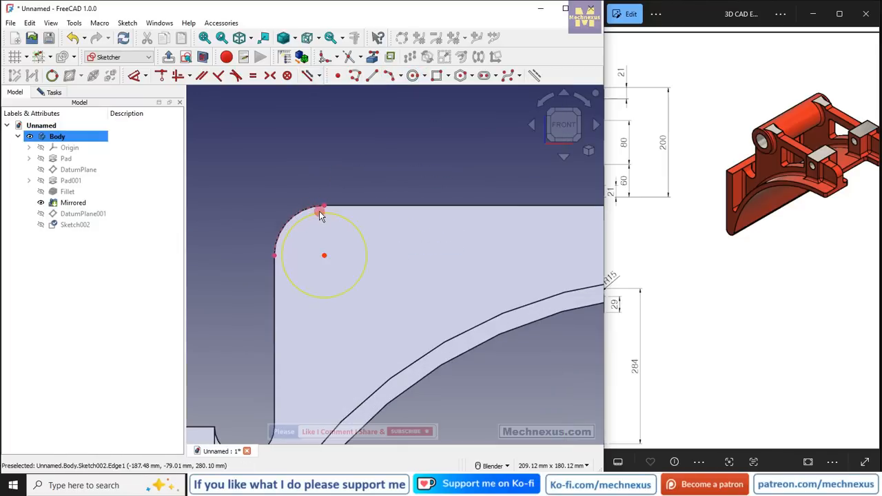
left_click(321, 216)
left_click(324, 206)
left_click(163, 76)
scroll(381, 166, "down", 2)
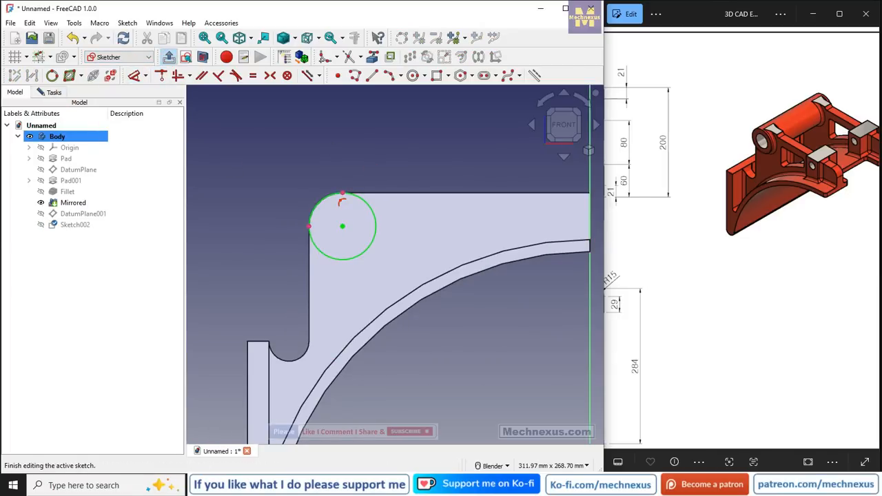
left_click(168, 57)
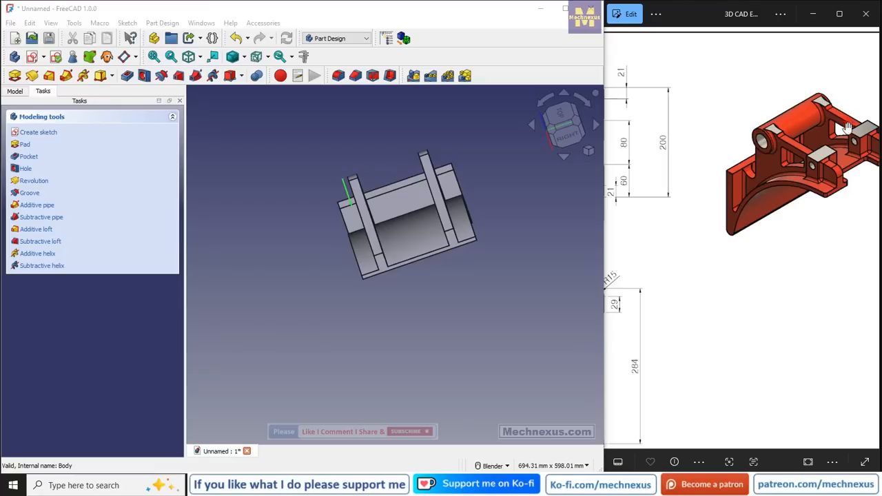
Pad the circle sketch in the reversed direction, using Up to face with the far rib's outer side face as the limit
middle_click_drag(331, 218, 383, 195)
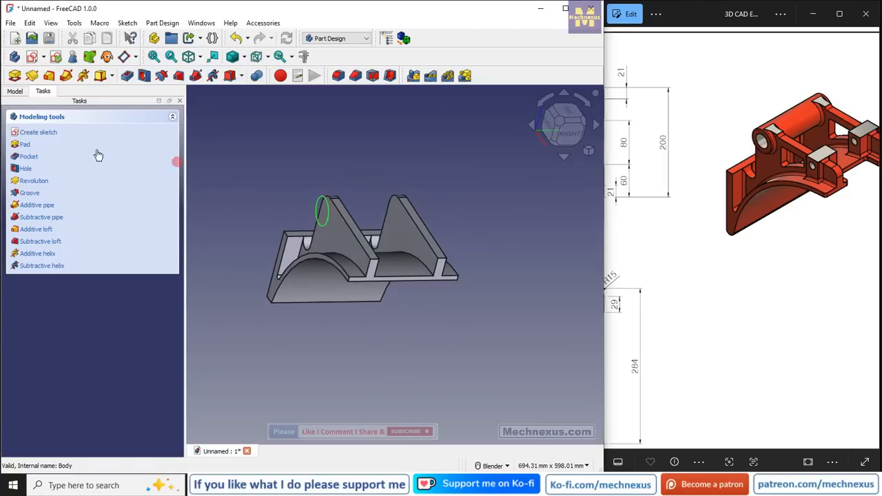
left_click(16, 92)
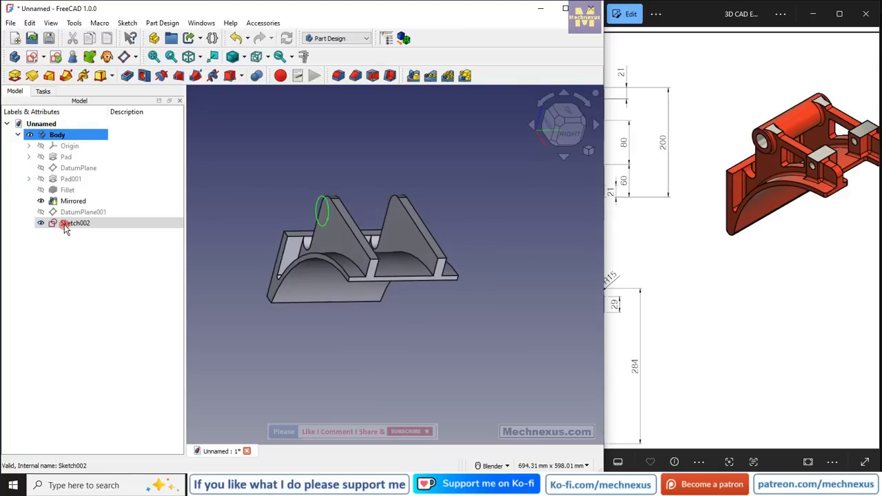
left_click(14, 76)
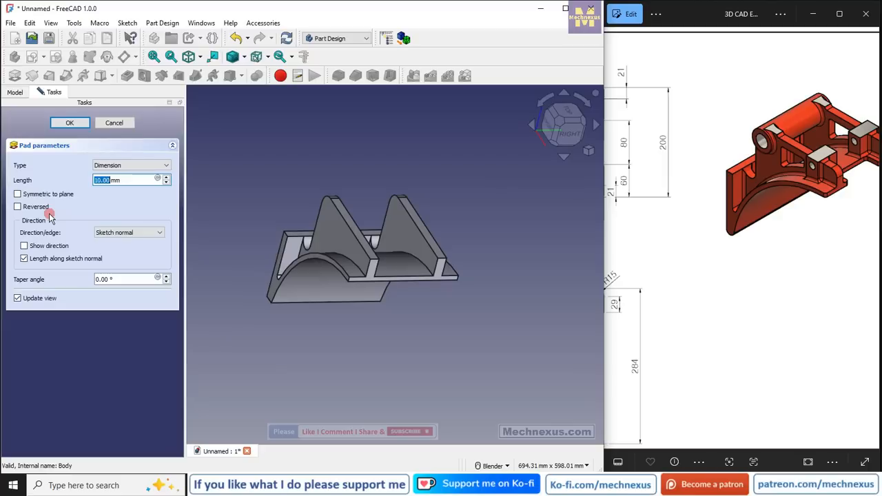
left_click(18, 207)
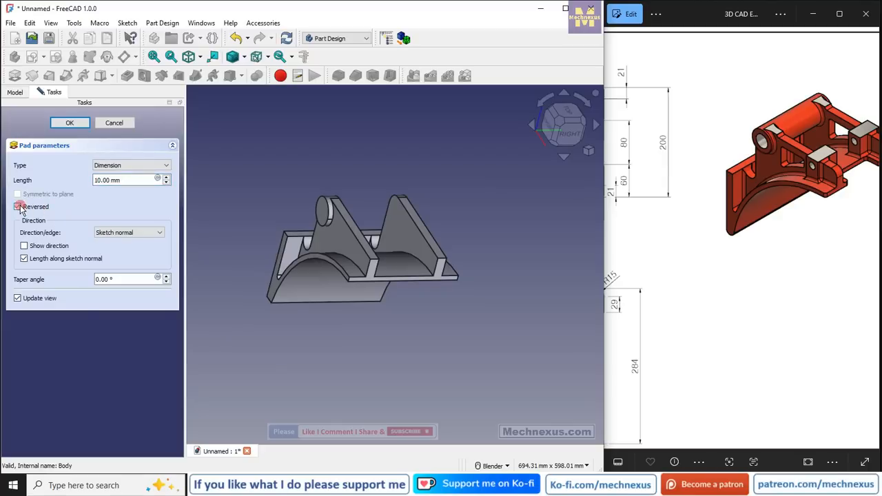
mouse_move(334, 217)
middle_mouse_down()
mouse_move(280, 232)
mouse_move(343, 227)
mouse_move(291, 209)
mouse_move(283, 215)
mouse_move(320, 211)
middle_mouse_up()
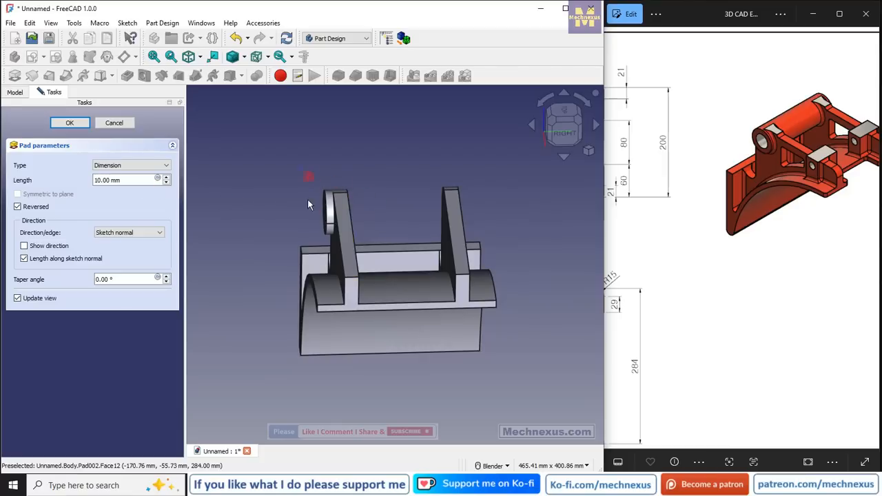
left_click(125, 165)
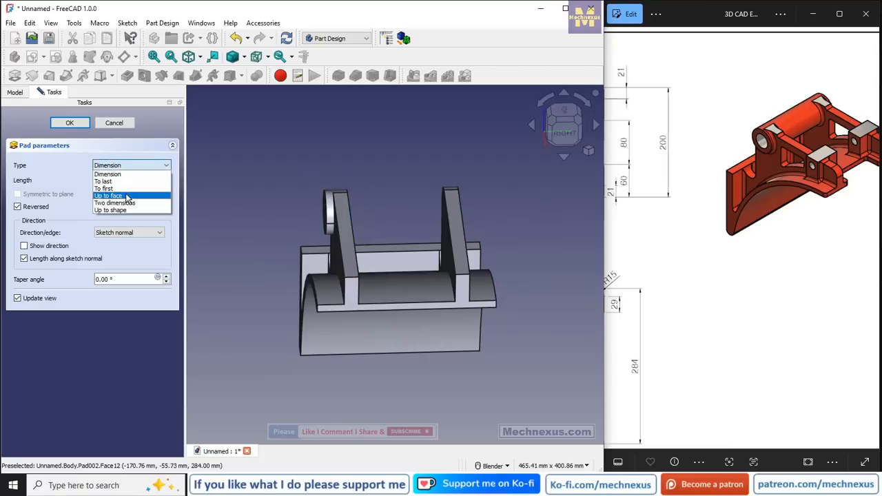
left_click(118, 195)
middle_click_drag(414, 217, 370, 214)
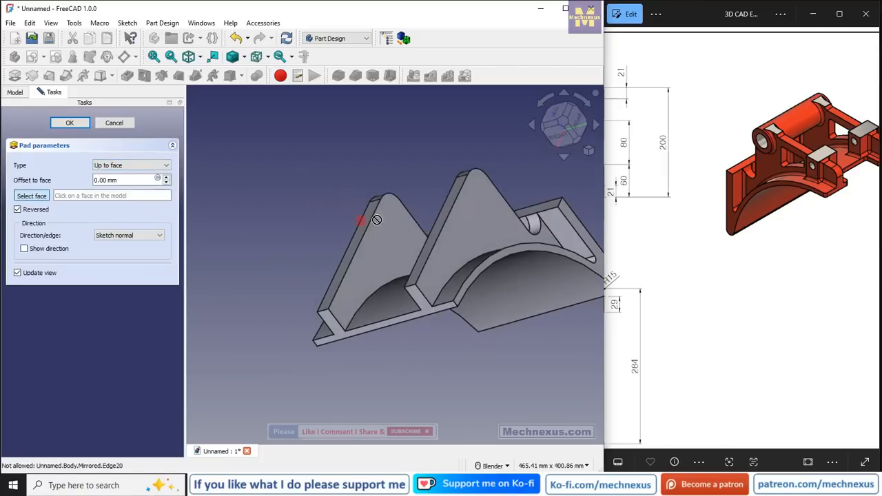
left_click(475, 212)
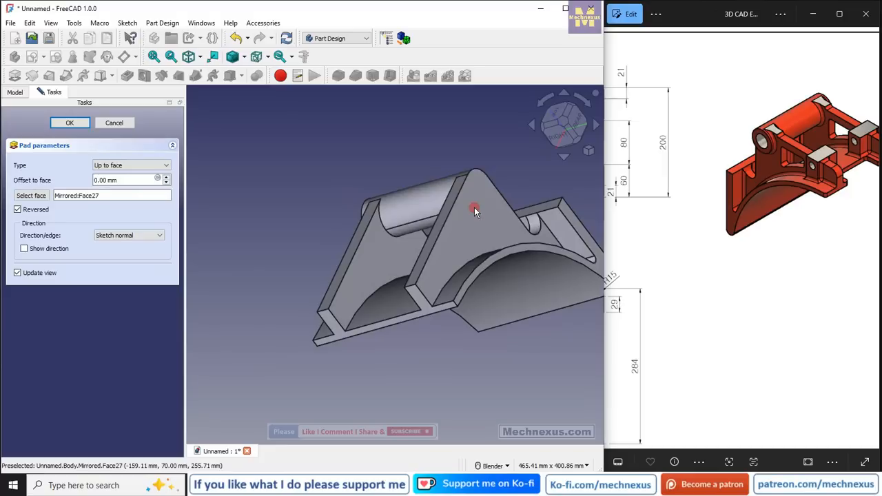
Bring the drawing's dimensioned views into sight, set the pad's offset to face to 9 mm and finish the pad
middle_click_drag(419, 207, 478, 205)
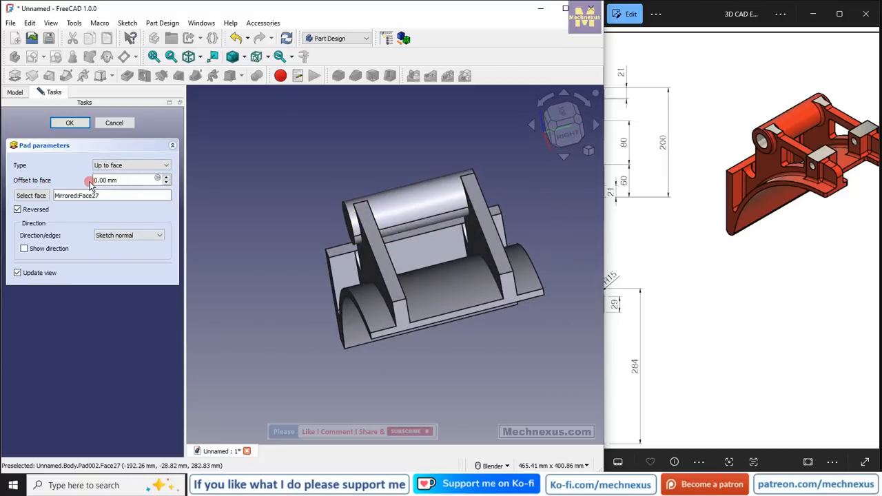
mouse_move(639, 231)
left_mouse_down()
mouse_move(777, 301)
mouse_move(827, 310)
left_mouse_up()
mouse_move(672, 263)
left_mouse_down()
mouse_move(819, 283)
mouse_move(736, 282)
left_mouse_up()
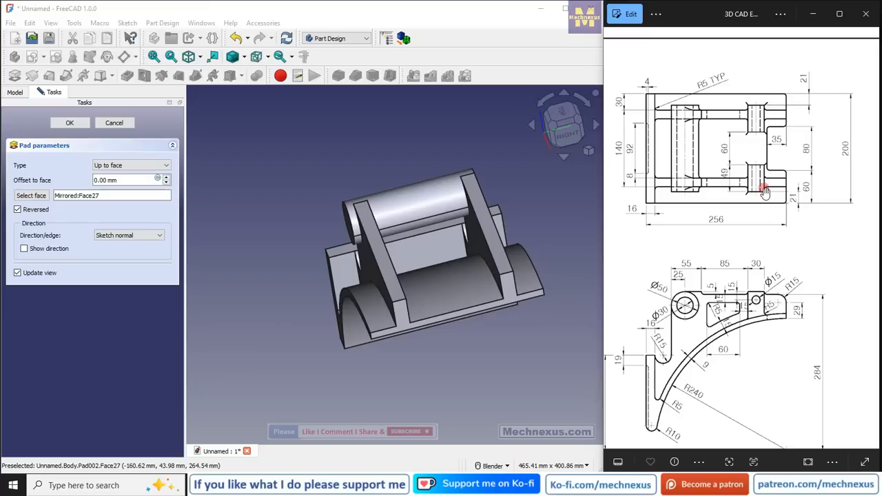
triple_click(117, 180)
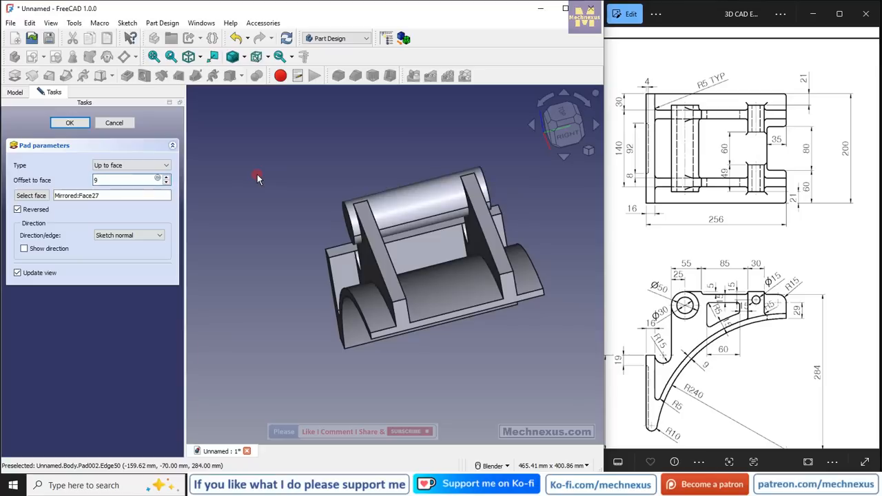
middle_click_drag(257, 178, 334, 173)
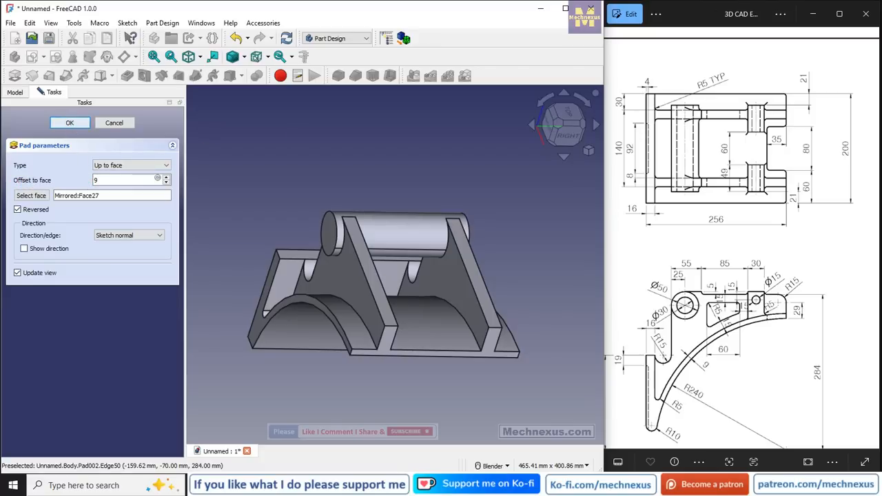
key("Return")
scroll(552, 216, "down", 2)
middle_click_drag(508, 235, 513, 213)
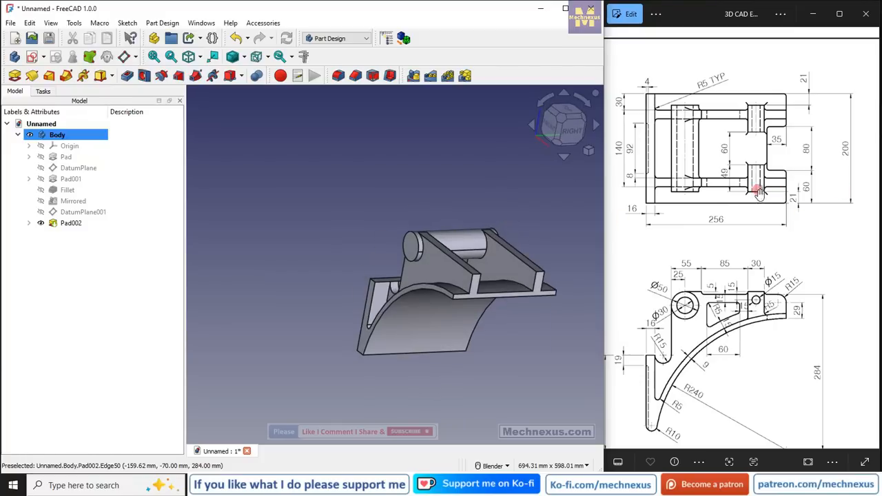
Show DatumPlane001 beside the near rib and start a new sketch on it
scroll(754, 177, "up", 1)
scroll(754, 178, "up", 1)
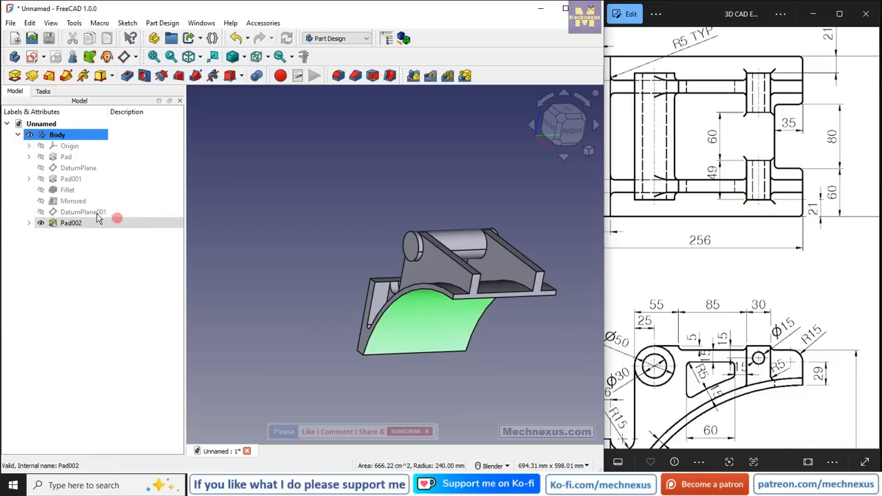
key("space")
left_click(256, 198)
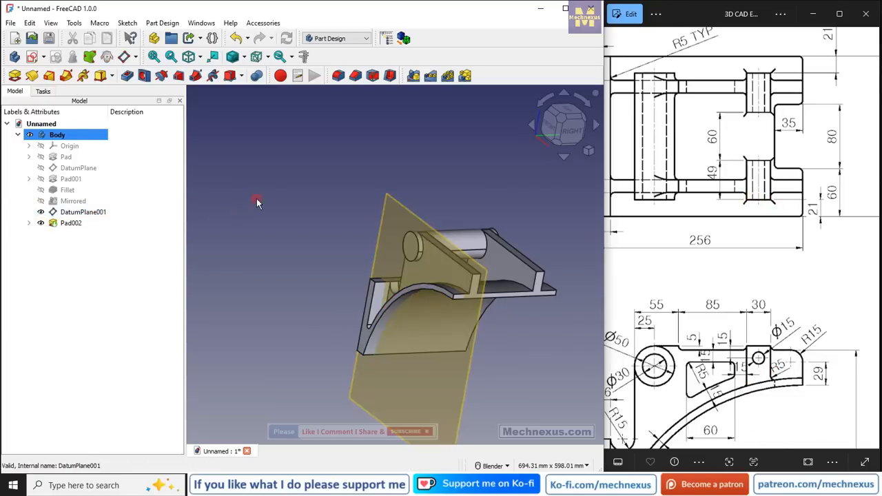
scroll(256, 198, "down", 2)
left_click(98, 213)
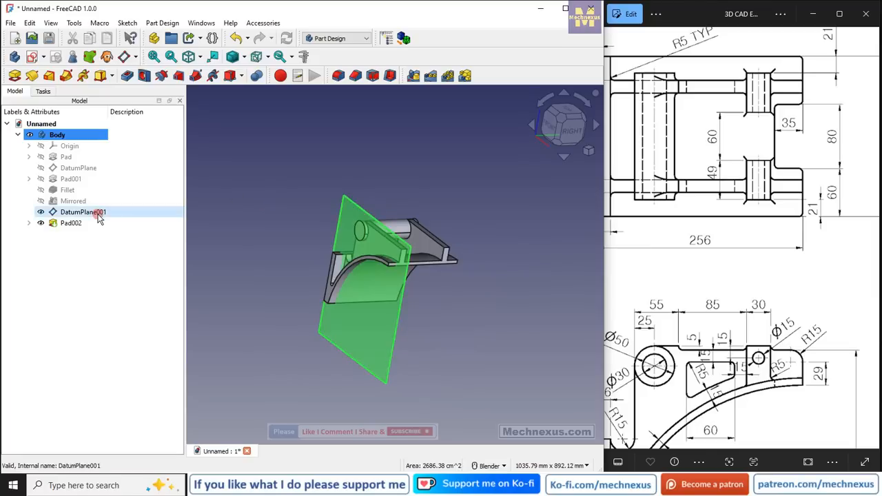
left_click(32, 58)
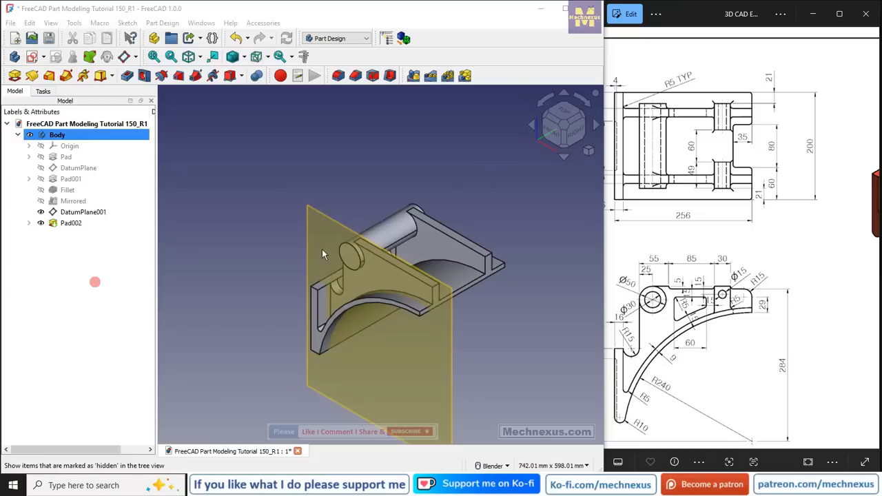
left_click(326, 217)
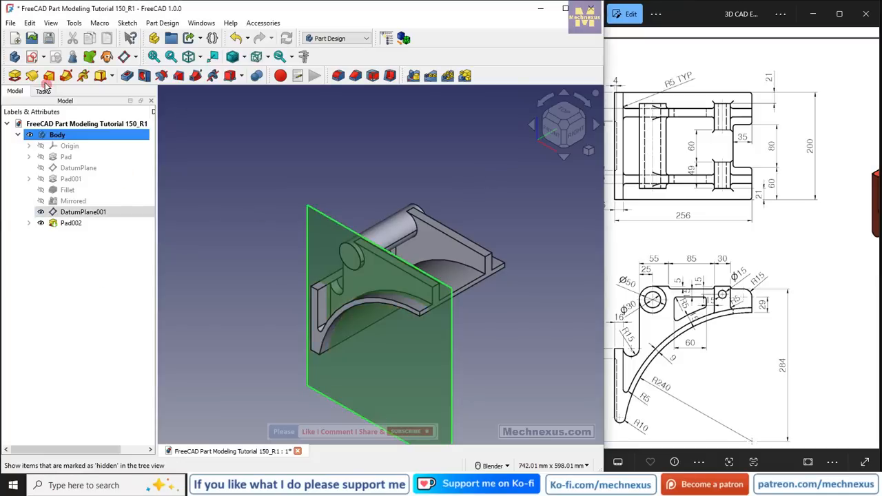
left_click(34, 60)
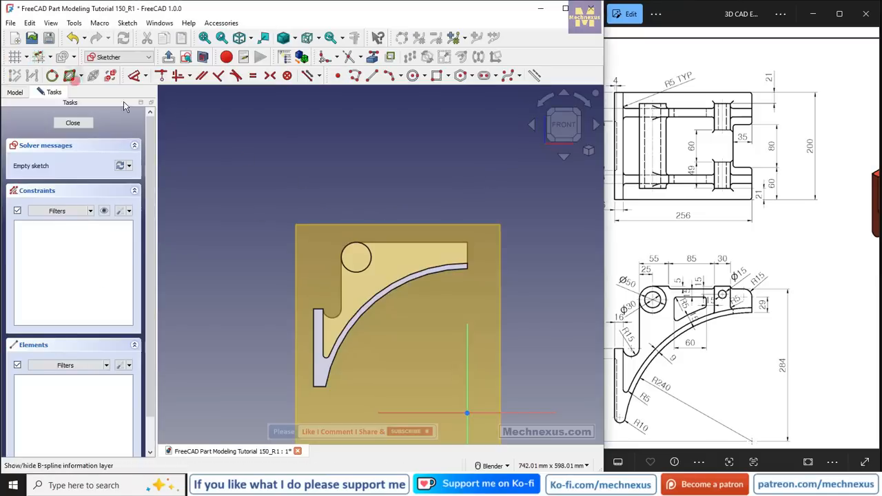
Hide the datum plane and bring the rib's curved lower edge and straight top edge into the sketch as external geometry
scroll(714, 333, "up", 1)
scroll(715, 333, "up", 2)
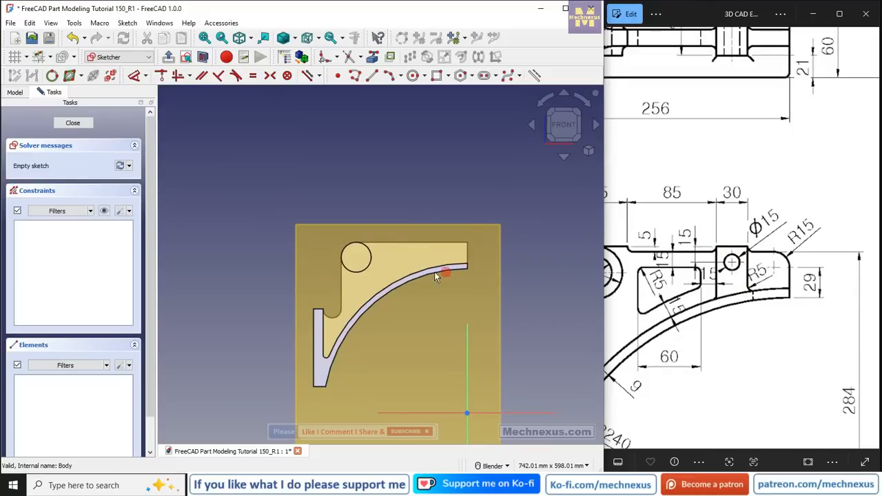
left_click(16, 94)
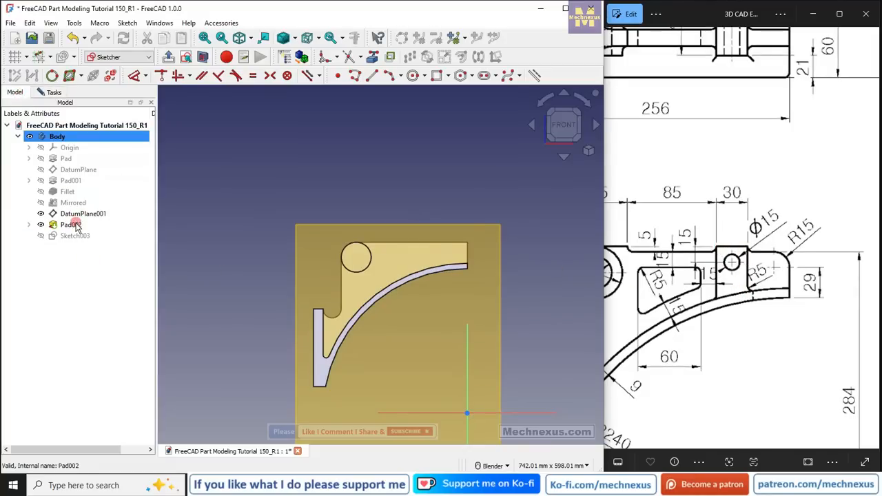
left_click(40, 213)
scroll(424, 265, "up", 2)
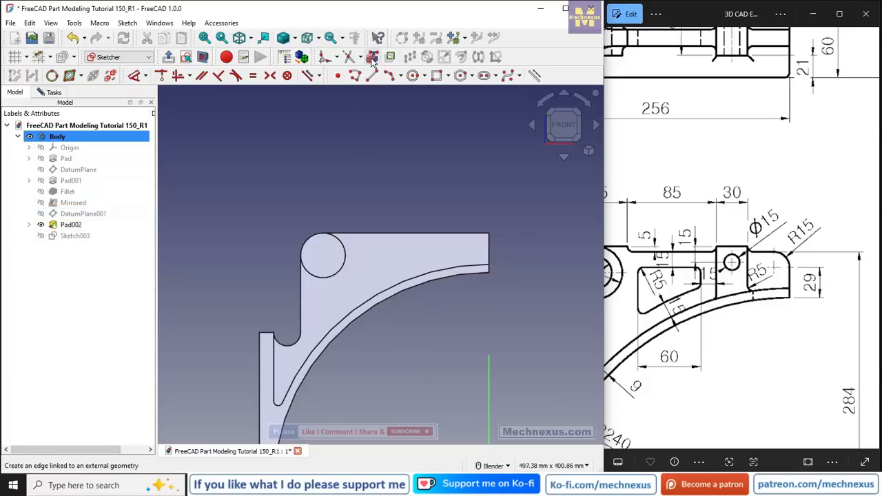
left_click(436, 273)
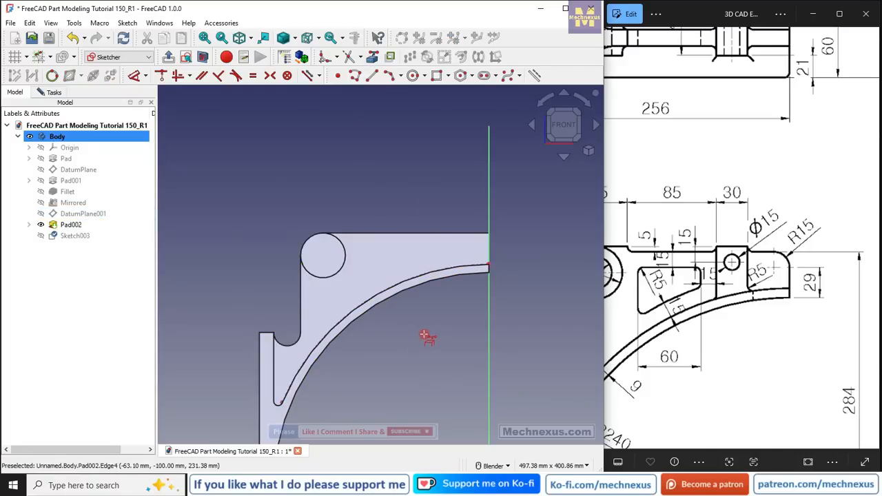
left_click(455, 234)
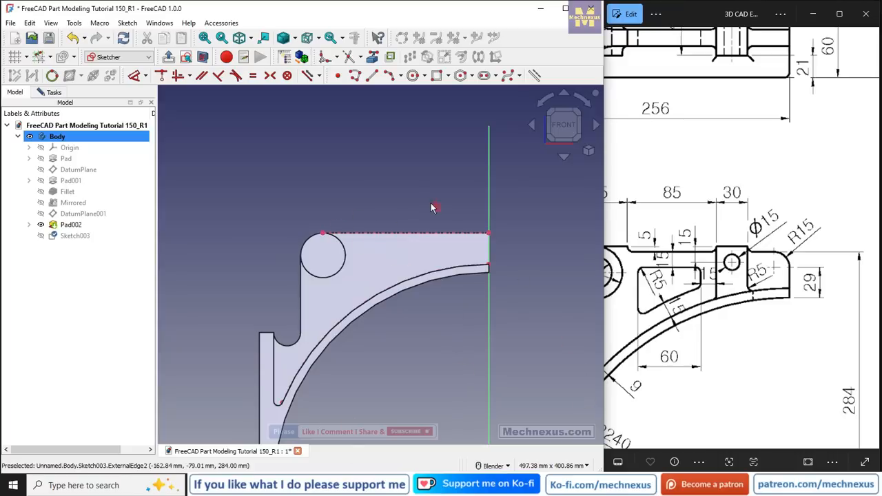
Draw a rectangle about 66 by 92 mm down from the projected top edge and delete its bottom line
left_click(436, 75)
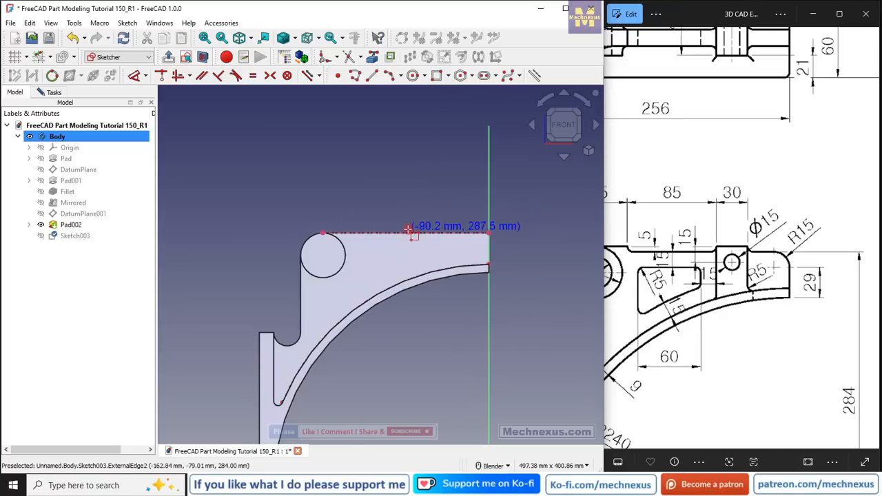
left_click(406, 233)
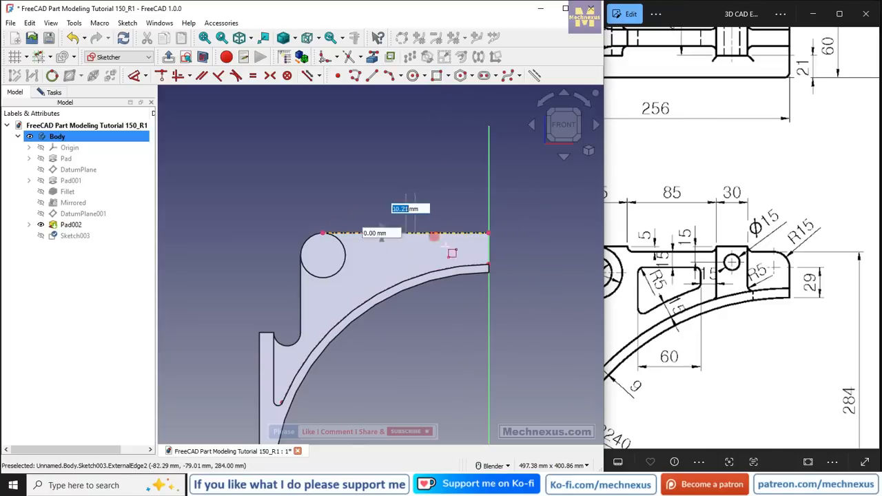
left_click(466, 315)
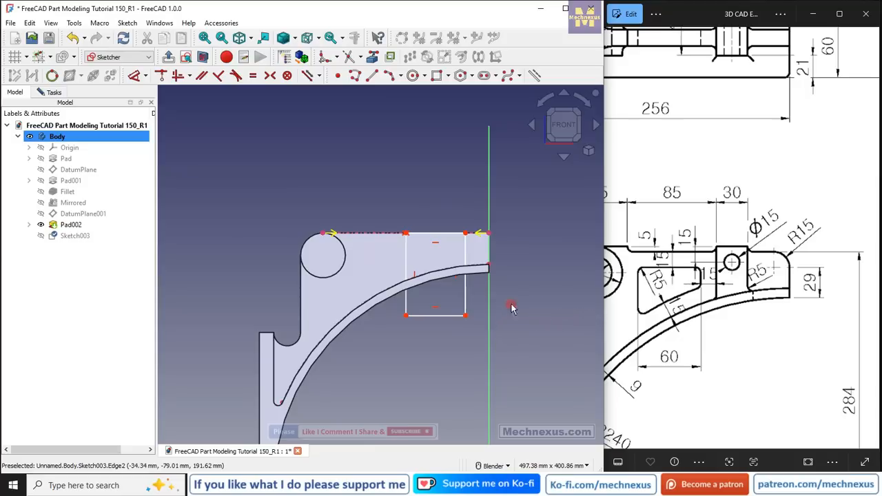
left_click(444, 316)
key("Delete")
scroll(442, 279, "up", 3)
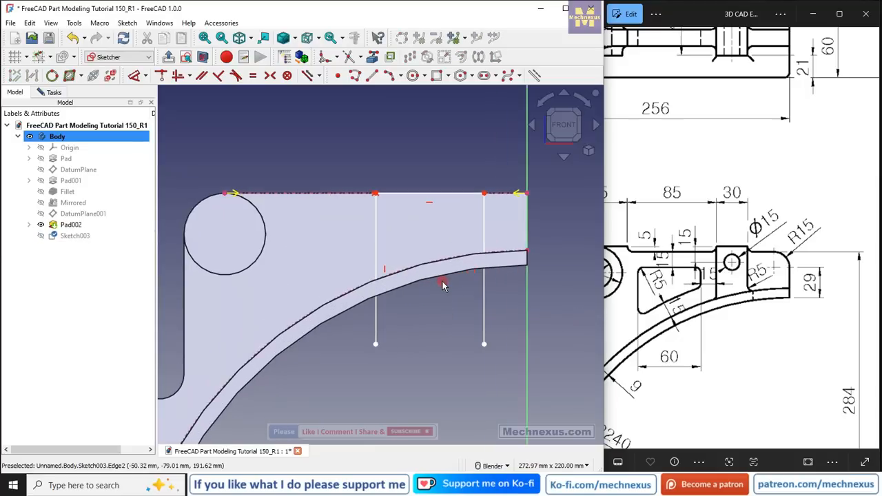
Constrain the lower endpoints of both vertical lines onto the projected curved edge
left_click(377, 345)
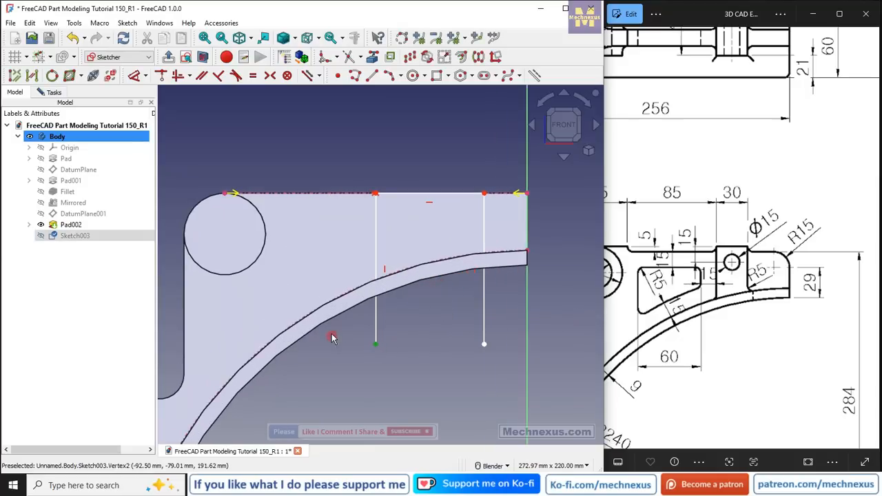
left_click(339, 304)
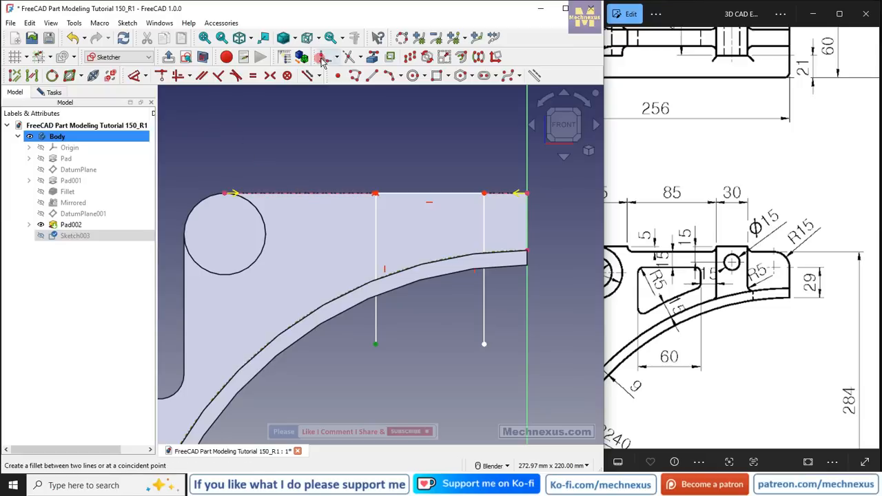
left_click(163, 77)
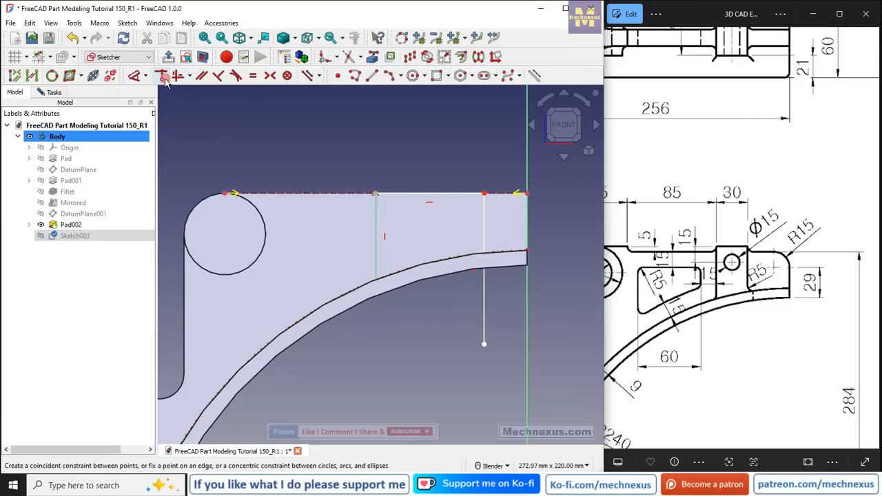
left_click(485, 340)
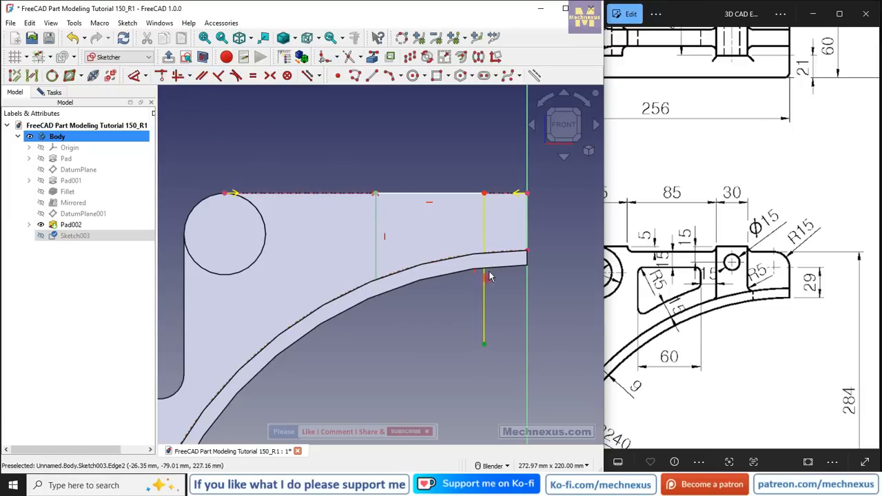
left_click(501, 257)
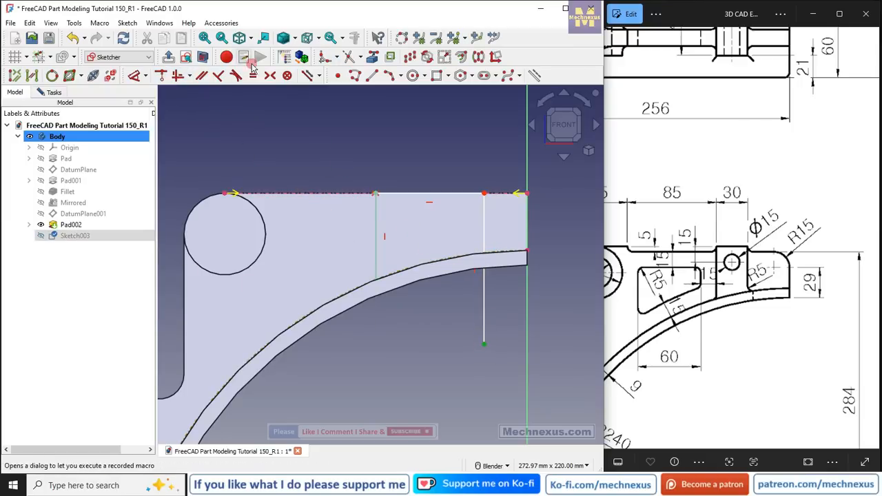
left_click(166, 78)
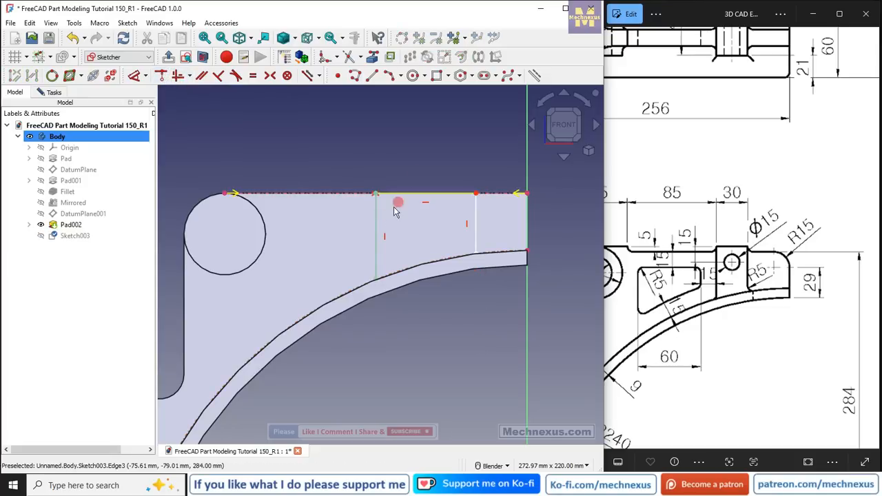
Constrain the distance between the profile's two vertical lines to 30 mm
scroll(380, 222, "down", 2)
left_click(379, 222)
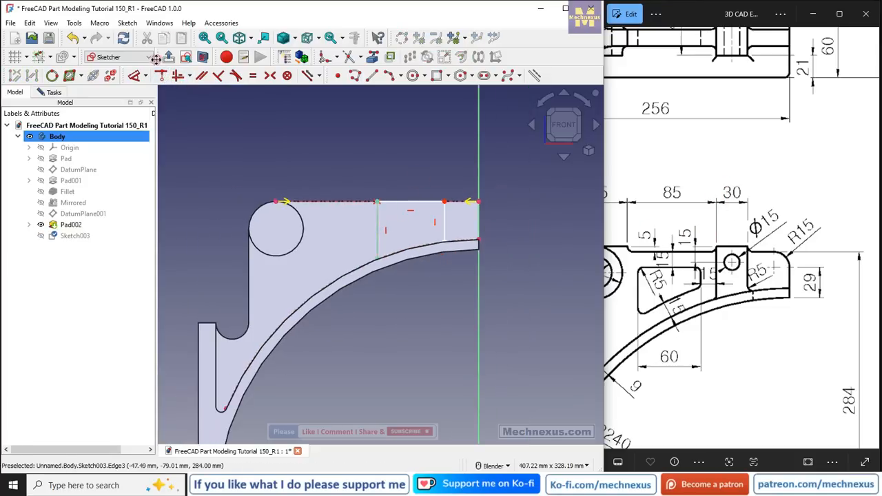
left_click(133, 75)
left_click(379, 210)
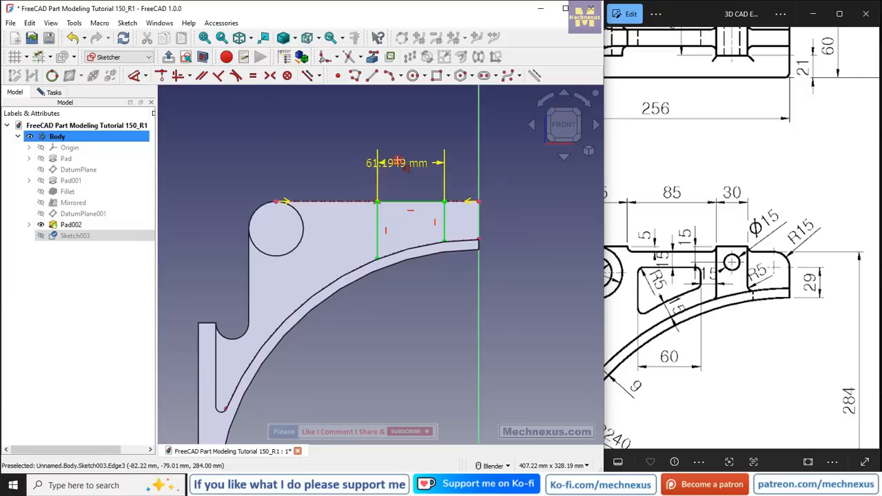
left_click(385, 159)
type("30")
key("Return")
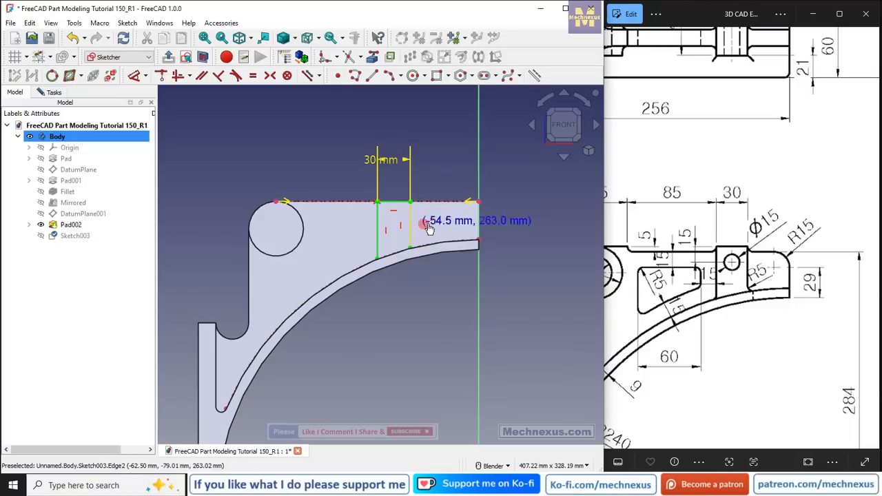
Undo the 30 mm width dimension on the block profile
scroll(373, 202, "up", 2)
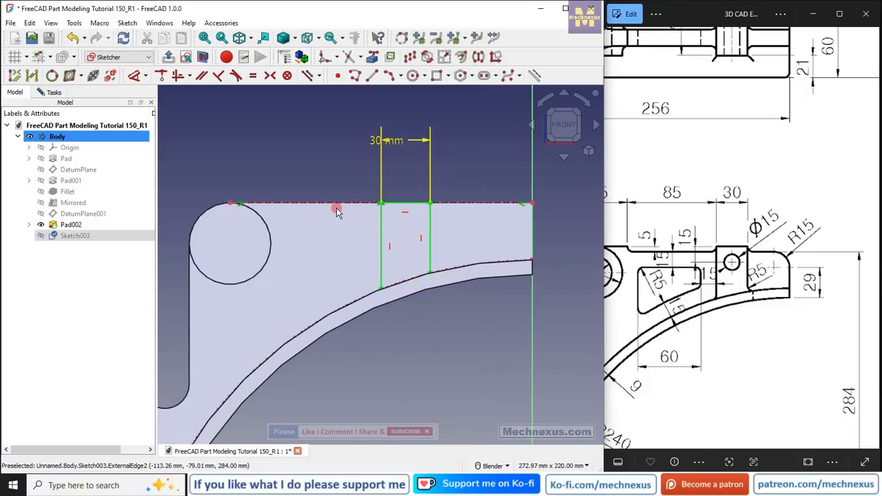
left_click(480, 330)
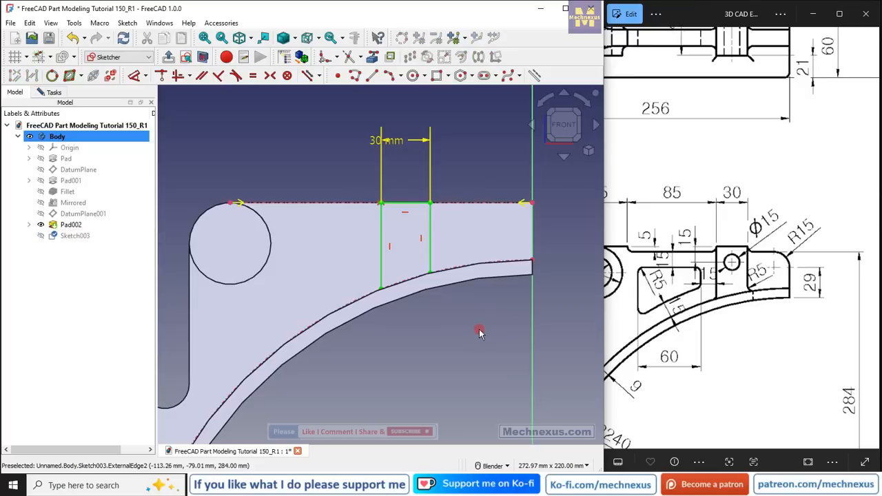
key("ctrl+z")
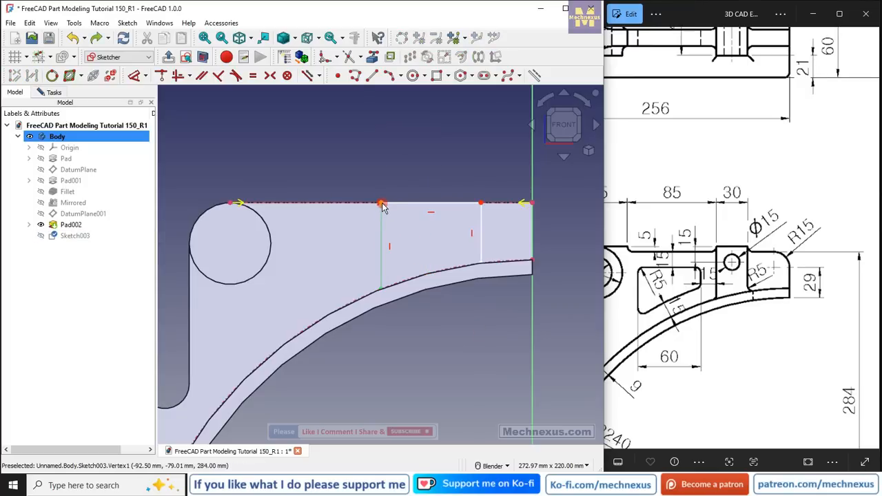
Delete the two point-on-object constraints that tie the vertical lines' lower endpoints to the curved edge
left_click(47, 92)
left_click(55, 306)
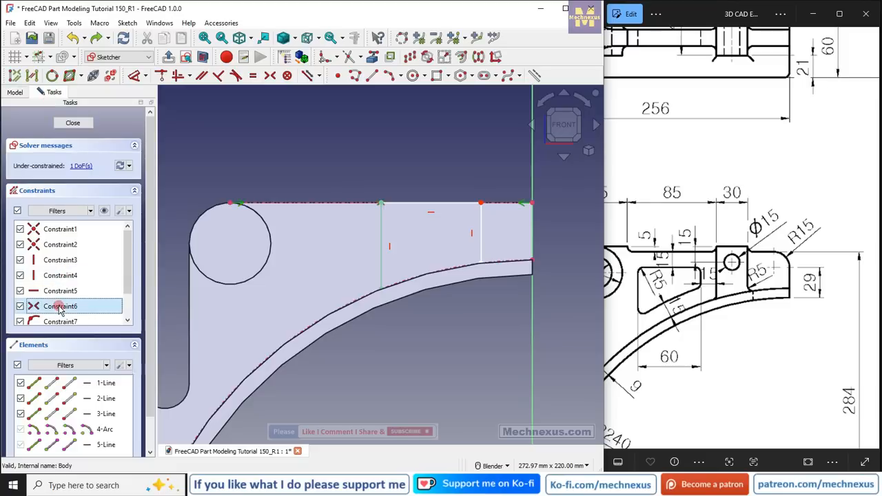
scroll(138, 265, "down", 1)
left_click(58, 288)
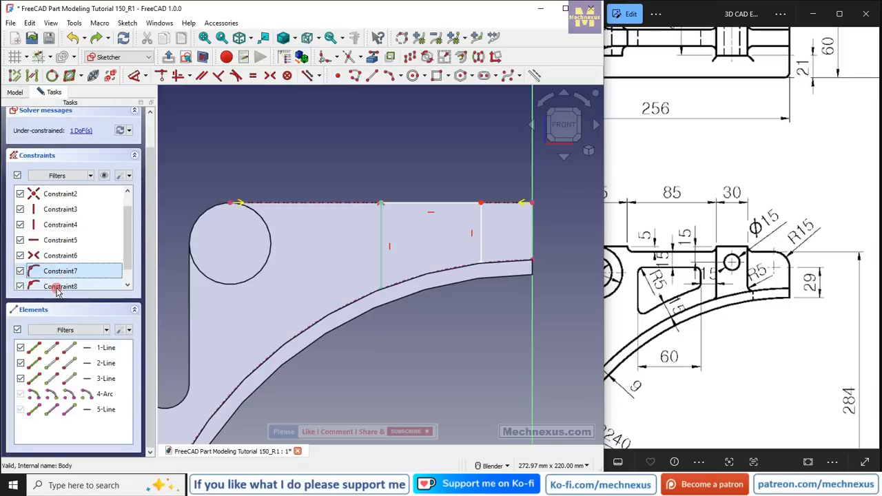
right_click(58, 288)
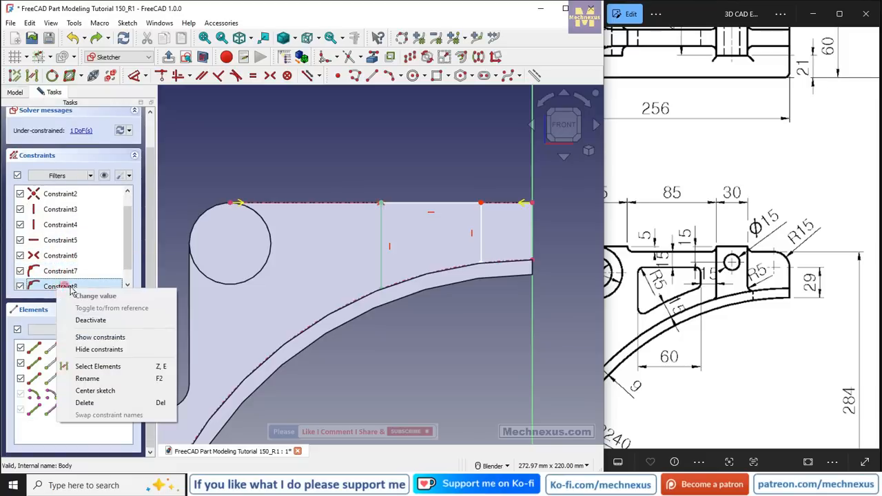
left_click(84, 402)
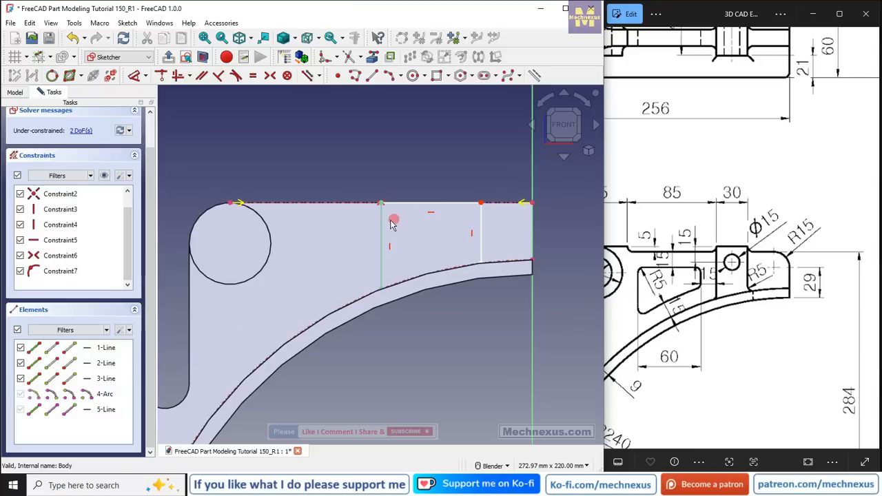
right_click(67, 272)
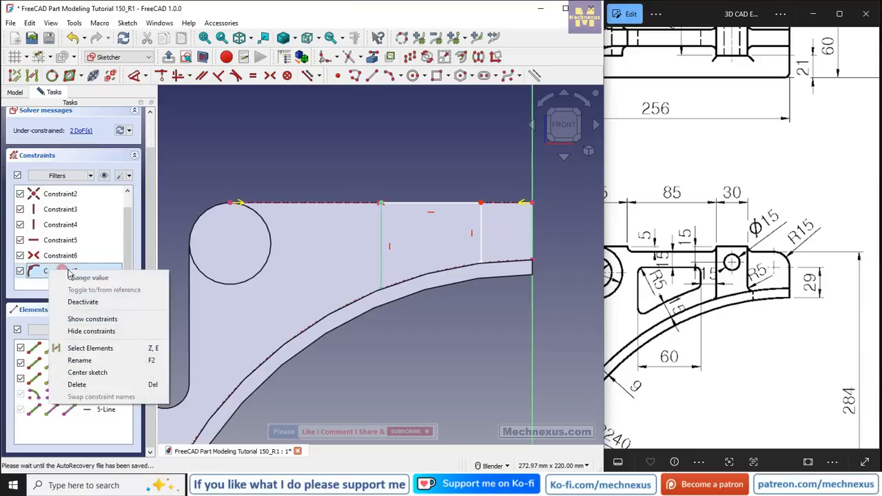
left_click(76, 385)
Delete the coincident and symmetry constraints at the profile's upper-left corner and pull the left vertical line away from it
left_click_drag(382, 229, 441, 218)
left_click(382, 207)
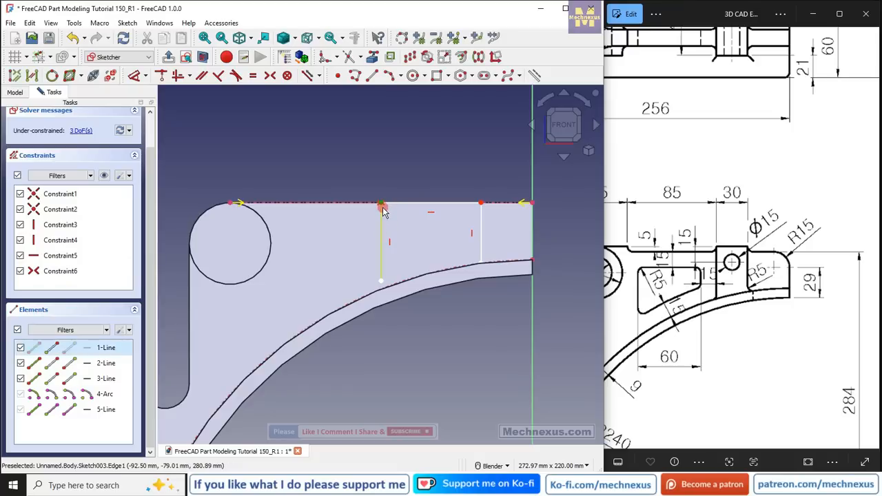
key("Delete")
left_click(379, 206)
key("Delete")
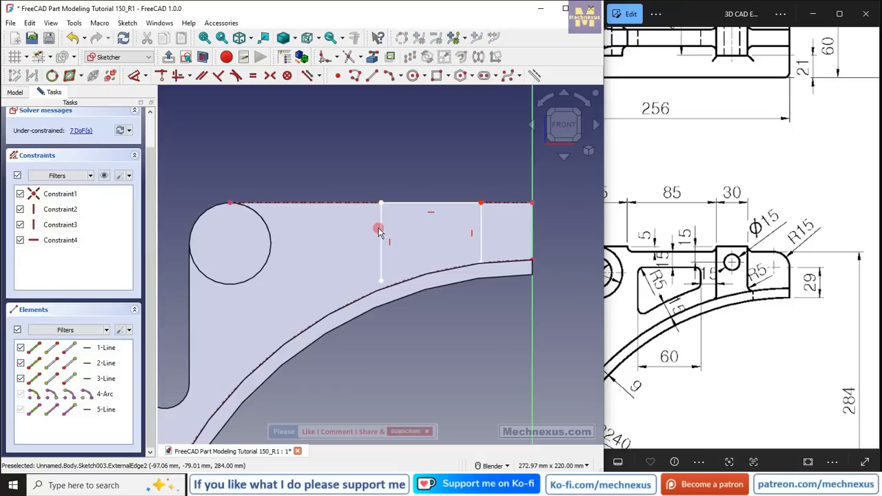
mouse_move(382, 232)
left_mouse_down()
mouse_move(414, 232)
mouse_move(345, 232)
left_mouse_up()
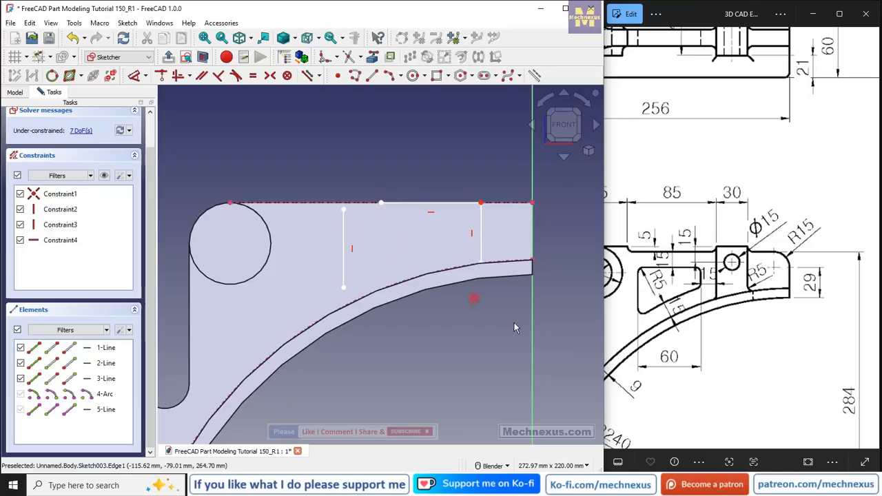
Clear the sketch by deleting all profile lines together with the projected external edges
left_click_drag(514, 327, 293, 136)
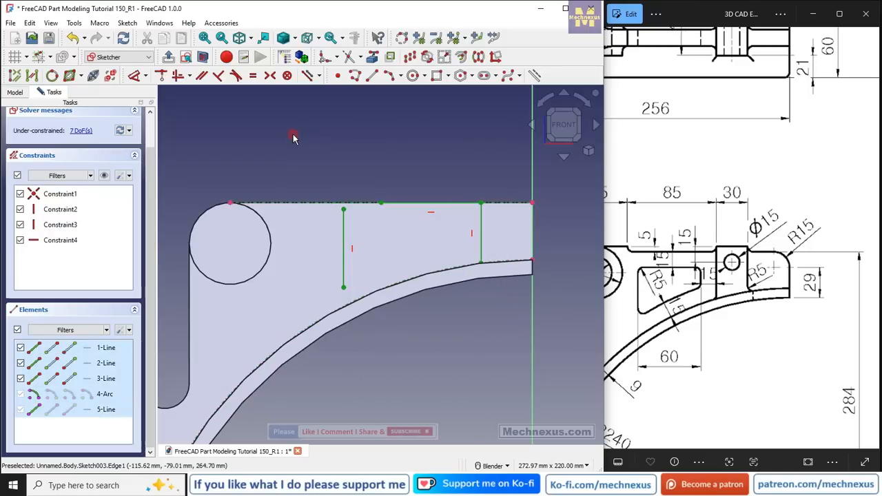
key("Delete")
scroll(343, 206, "down", 3)
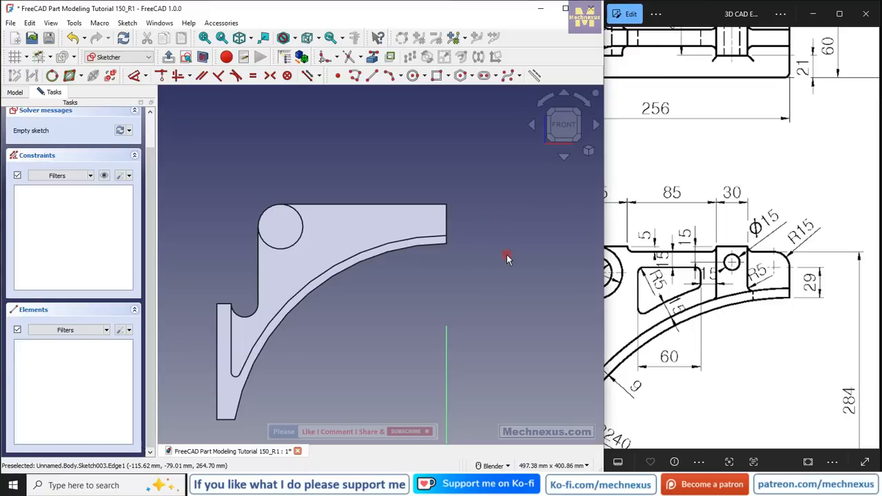
Project the rib's curved lower edge and straight top edge into the empty sketch as external geometry
left_click(372, 57)
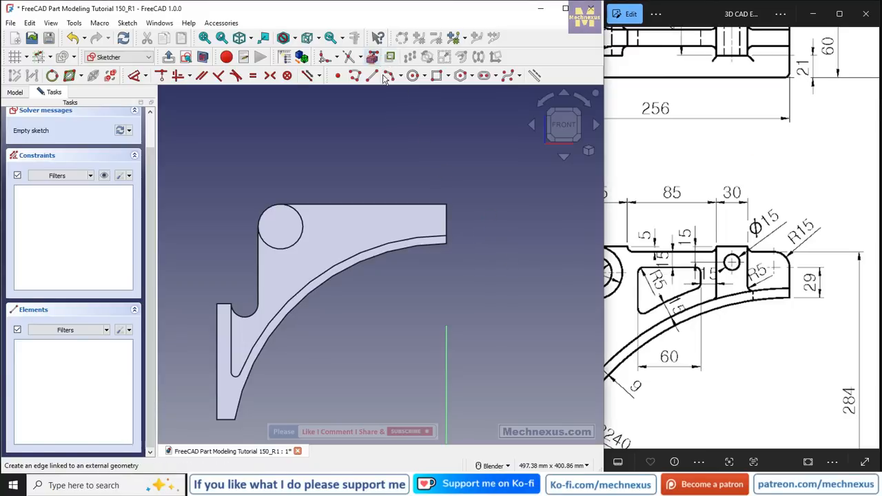
left_click(404, 242)
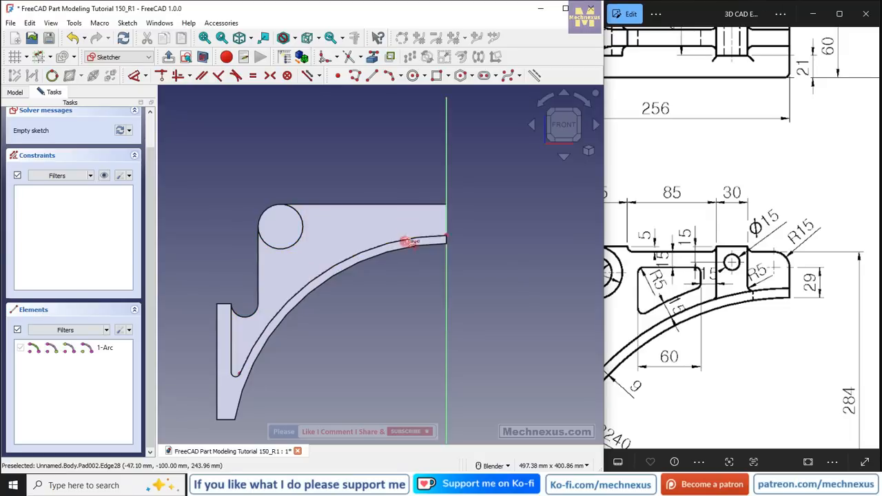
left_click(428, 205)
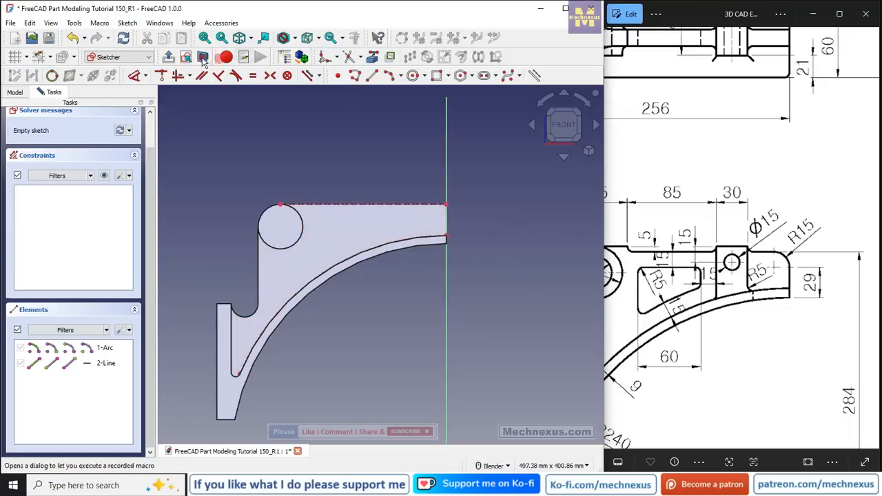
Switch the model display to wireframe around the projected rib edges
left_click(303, 38)
left_click(318, 81)
scroll(413, 251, "up", 3)
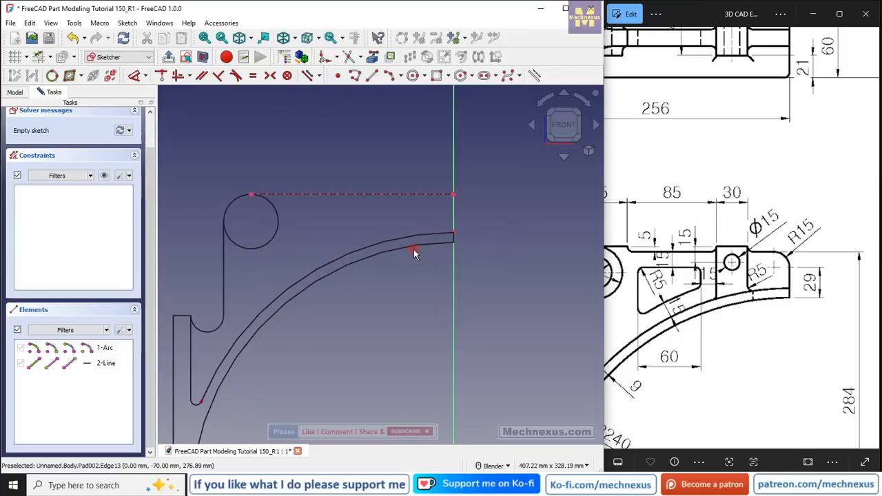
Sketch a rectangle about 32 mm wide, starting on the upper reference line and extending down across the curved plate
left_click(436, 75)
left_click(390, 182)
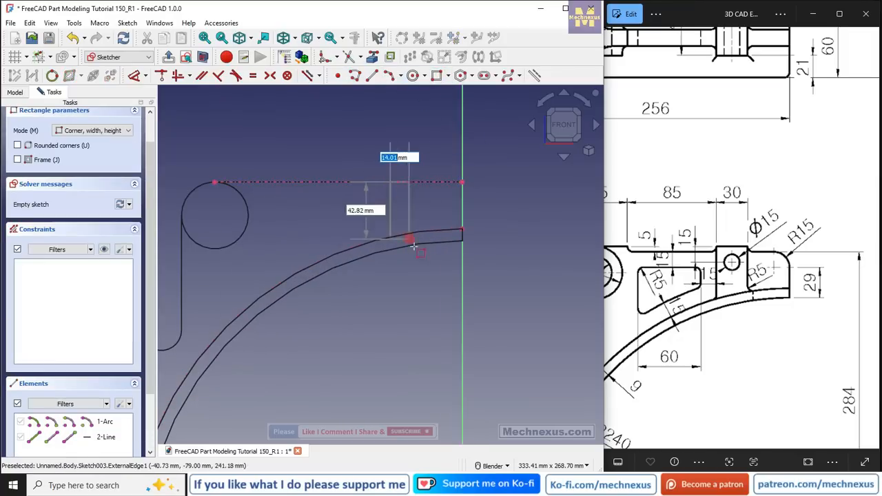
left_click(432, 277)
right_click(530, 219)
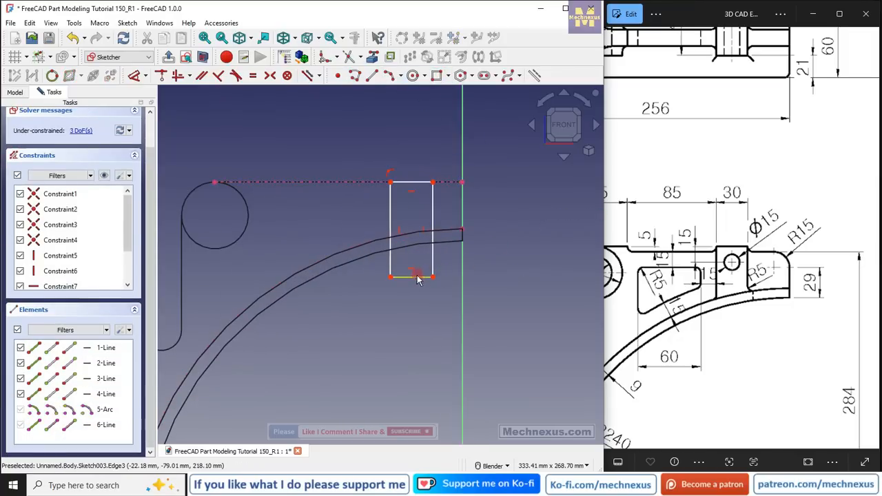
Delete the rectangle's bottom edge and trim both vertical sides back to the curved plate's projected outer arc
left_click(417, 277)
key("Delete")
scroll(418, 253, "up", 2)
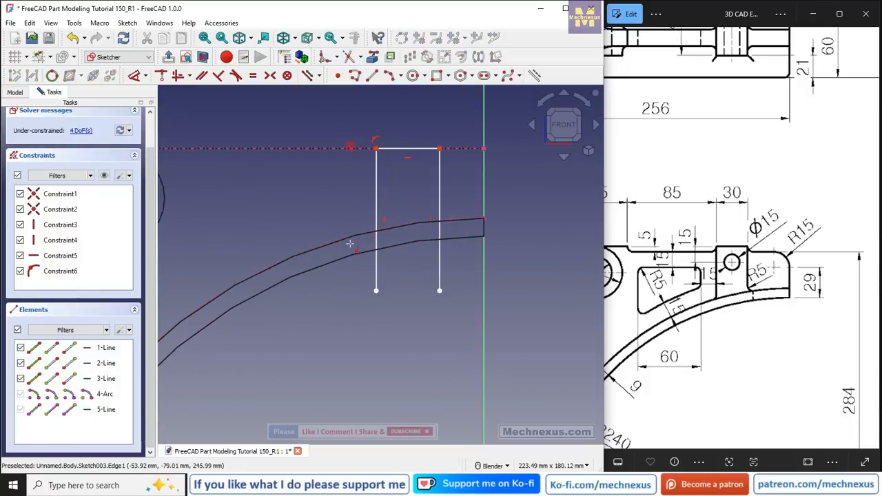
left_click(376, 270)
left_click(440, 268)
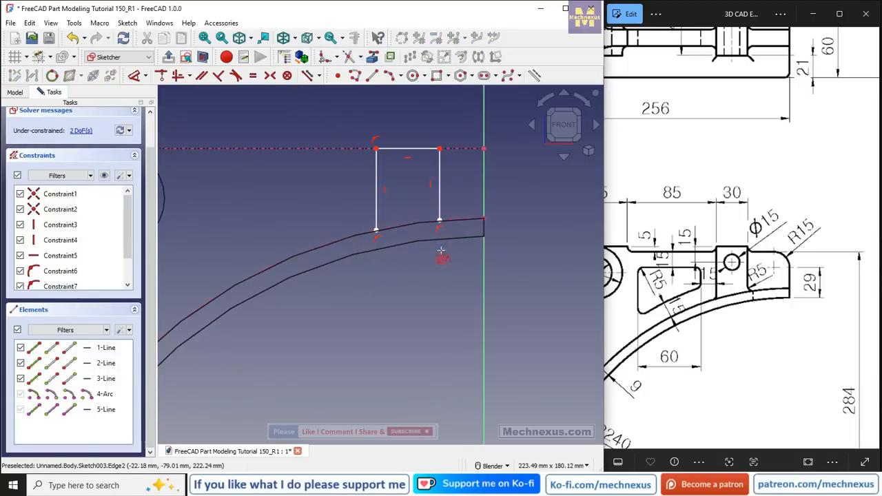
scroll(407, 244, "up", 2)
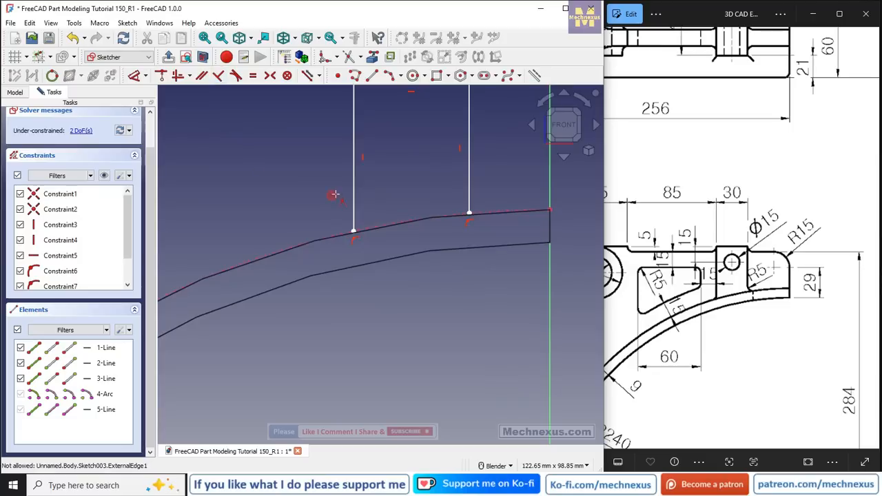
scroll(335, 193, "down", 2)
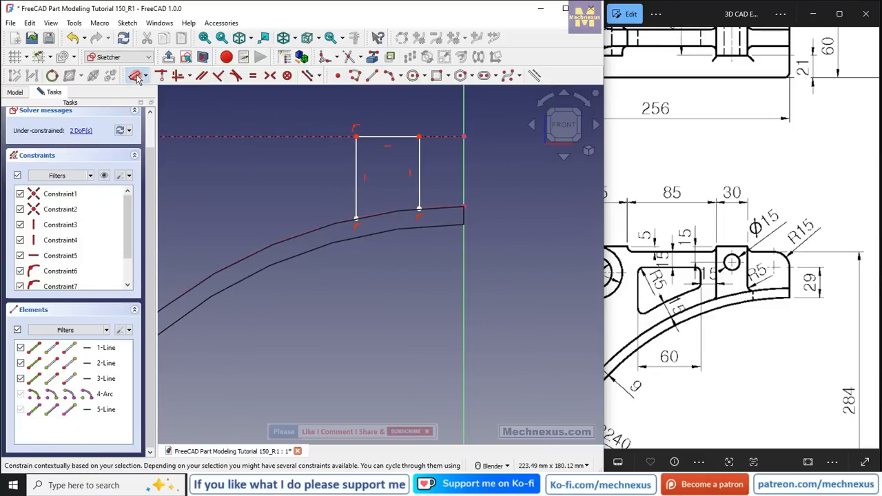
Constrain the length of the profile's top edge to 30 mm
left_click(370, 135)
left_click(372, 113)
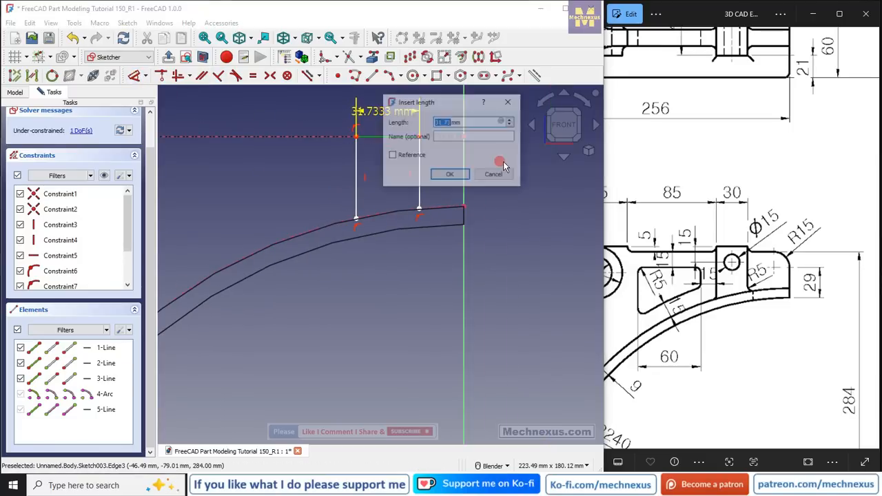
type("30")
key("Return")
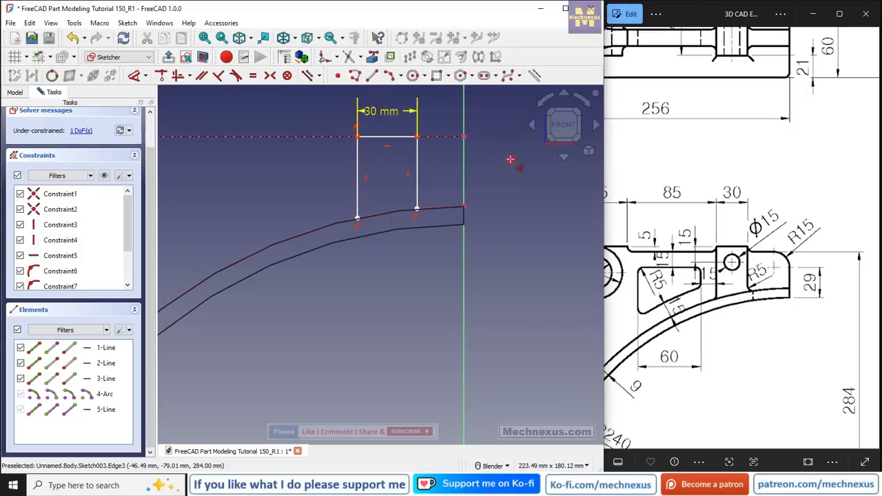
Project the vertical edge below the circular boss into the sketch as external geometry
scroll(417, 179, "down", 3)
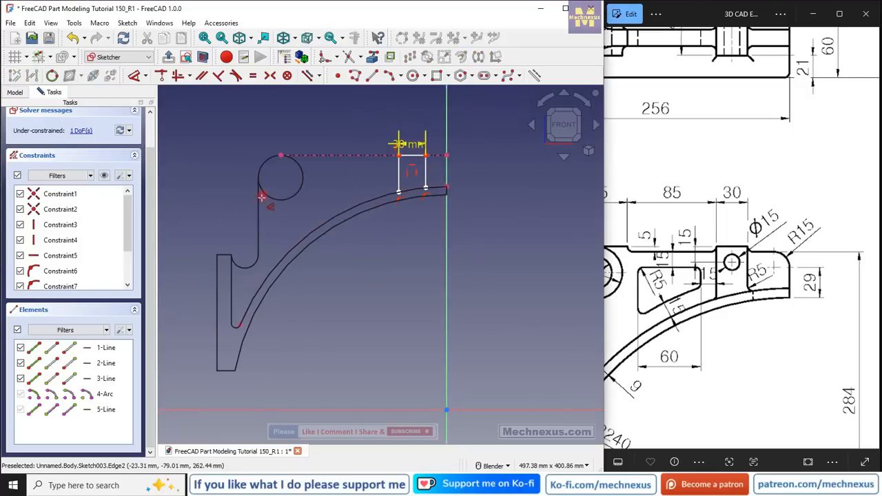
left_click(372, 57)
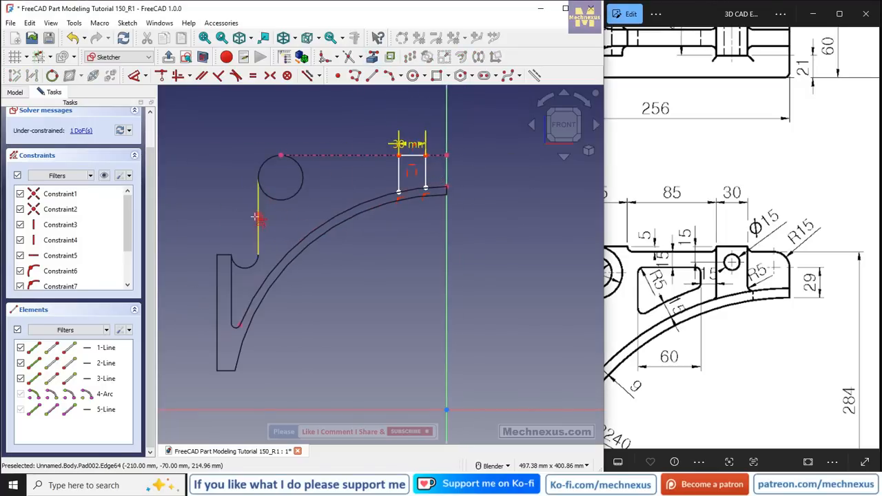
left_click(258, 217)
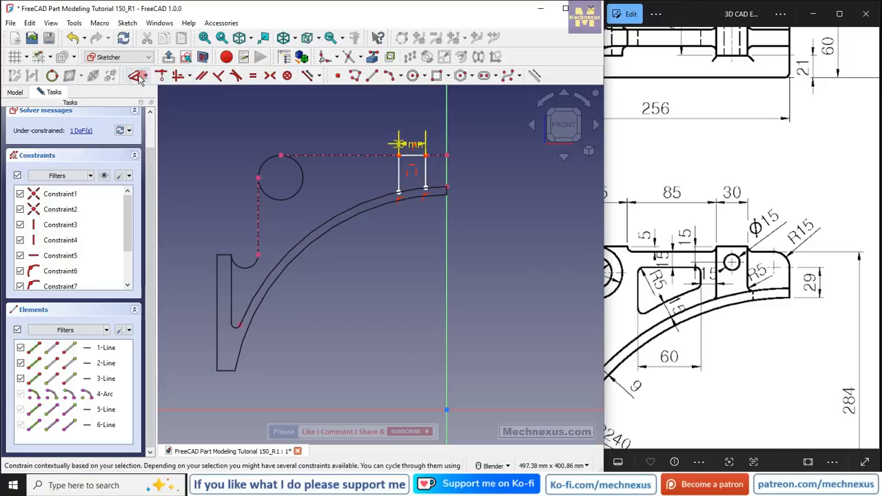
Set the distance from the projected edge's upper end to the profile's upper-left corner to 140 mm, and move the 30 mm dimension aside
left_click(257, 177)
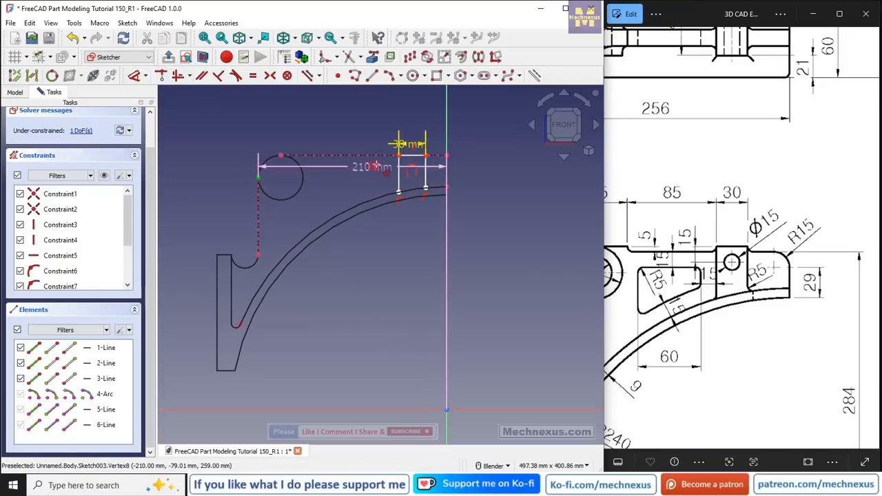
left_click(400, 157)
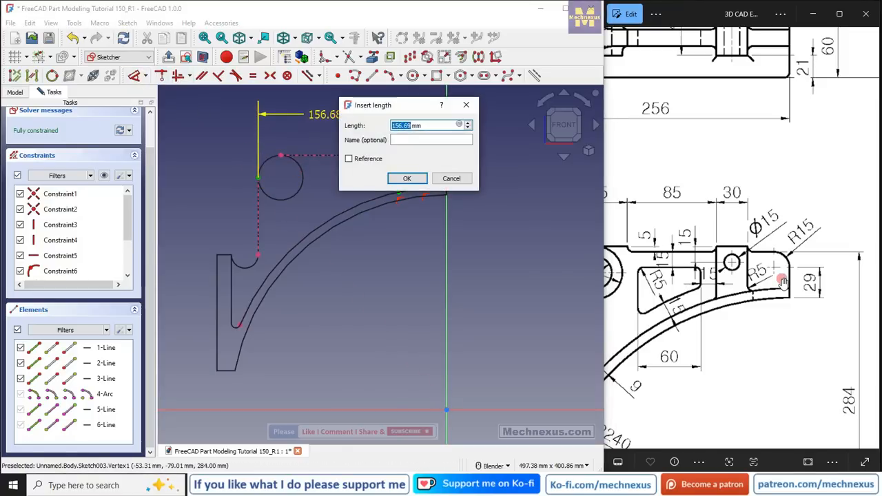
type("140")
key("Return")
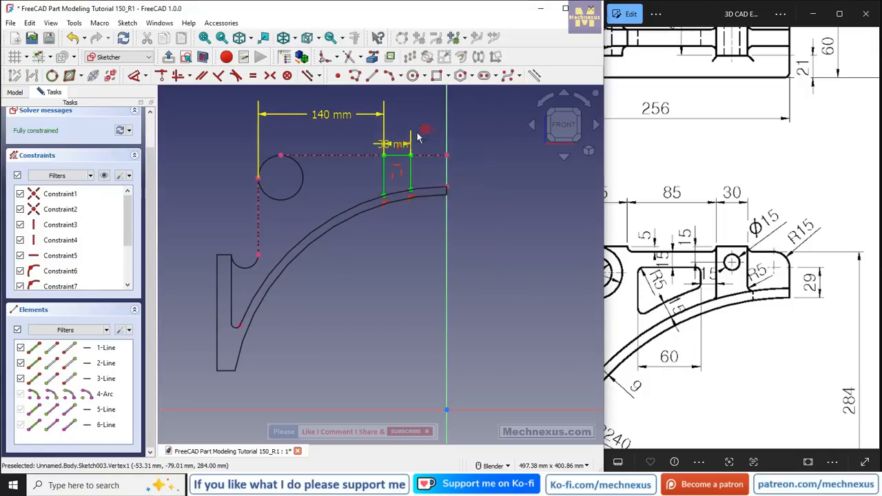
left_click_drag(418, 138, 475, 131)
Close the profile with a three-point arc joining the lower ends of its two vertical sides
scroll(428, 190, "up", 3)
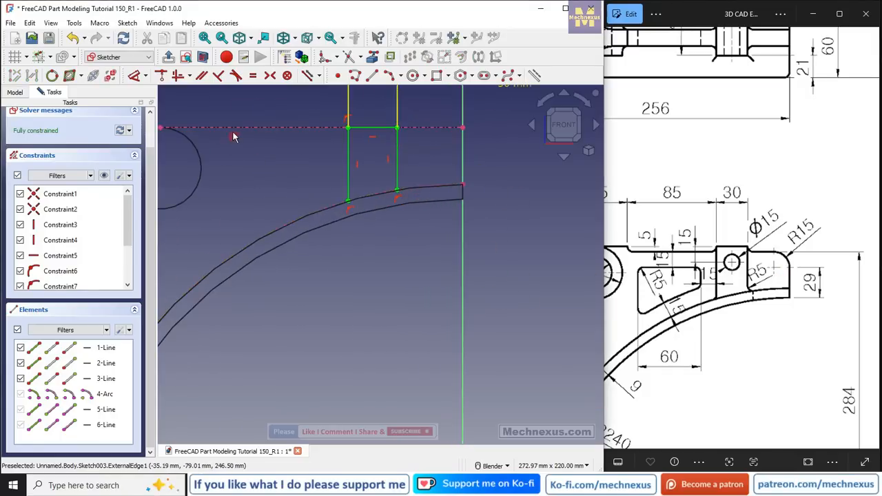
left_click(389, 75)
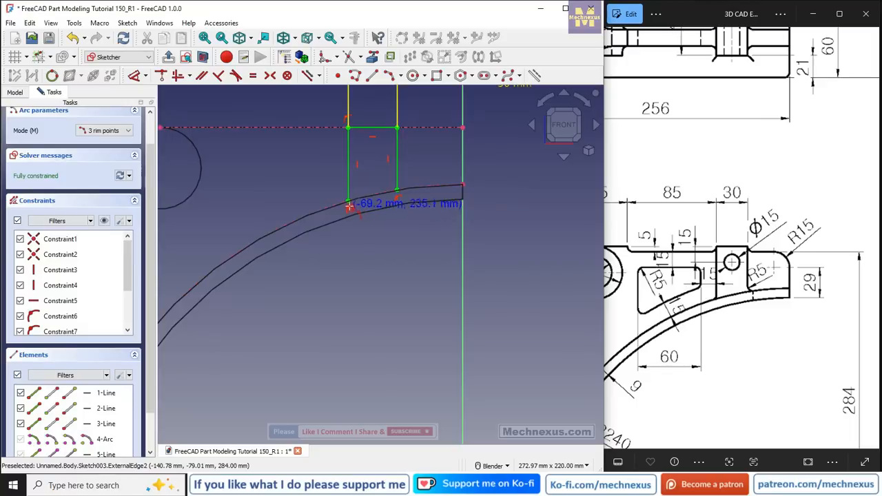
left_click(384, 187)
left_click(384, 188)
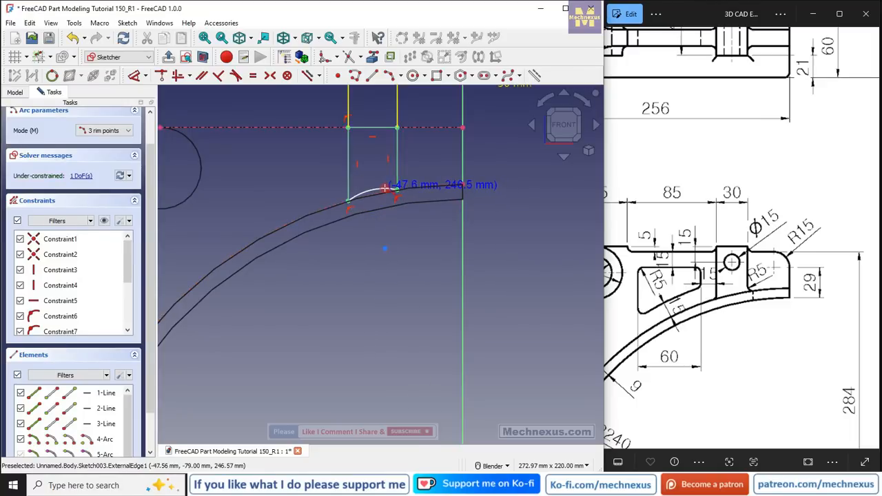
scroll(385, 188, "up", 2)
right_click(372, 211)
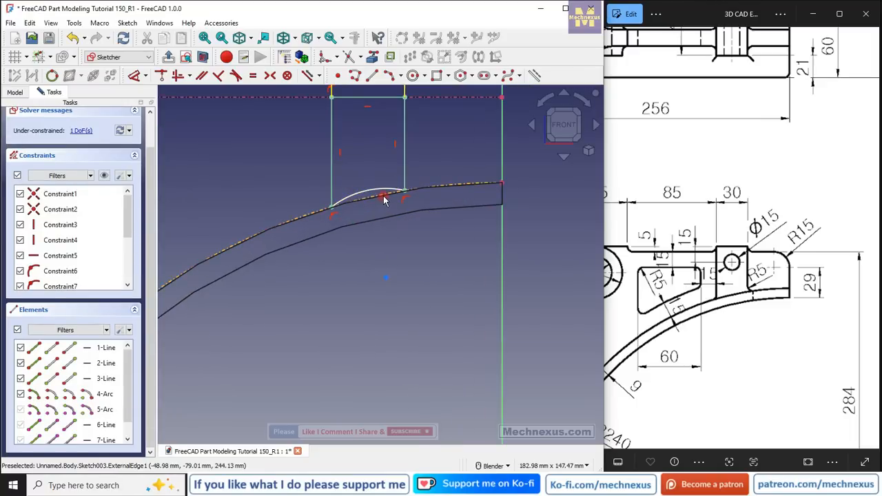
Make the new closing arc tangent to the projected outer arc and close the sketch
left_click(383, 197)
left_click(382, 189)
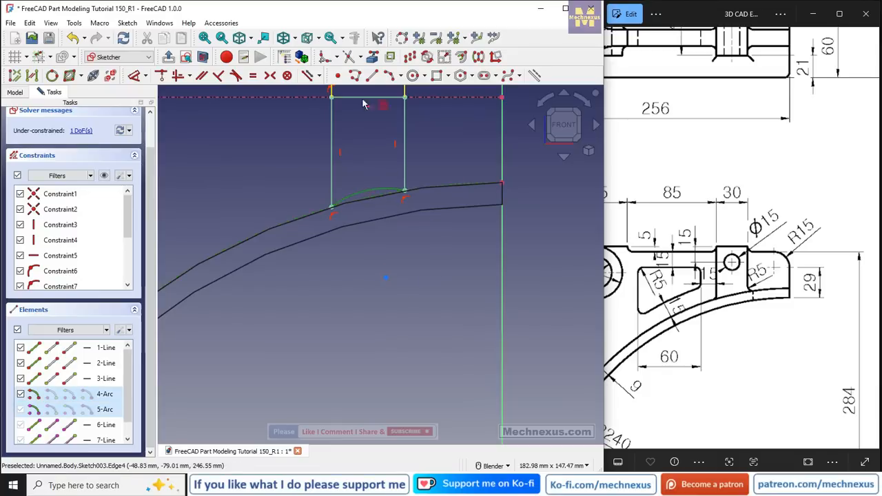
left_click(235, 75)
scroll(392, 243, "down", 3)
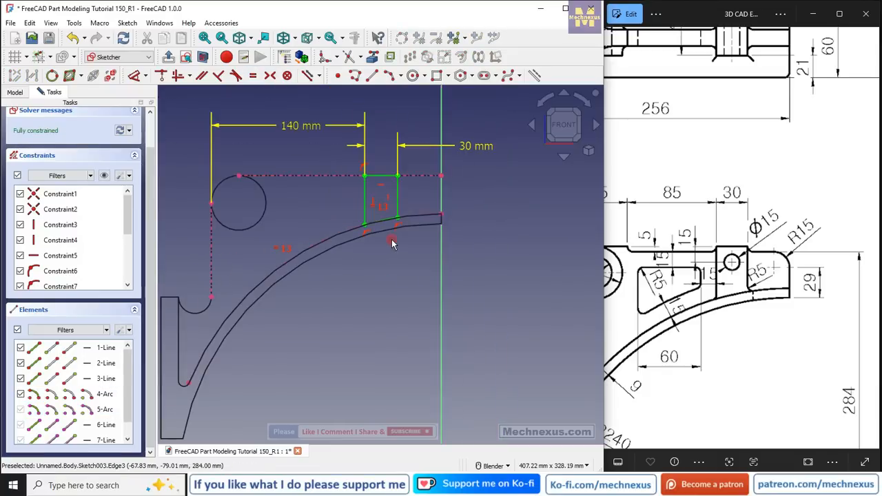
mouse_move(386, 243)
middle_mouse_down()
mouse_move(327, 303)
mouse_move(365, 289)
middle_mouse_up()
scroll(144, 213, "up", 2)
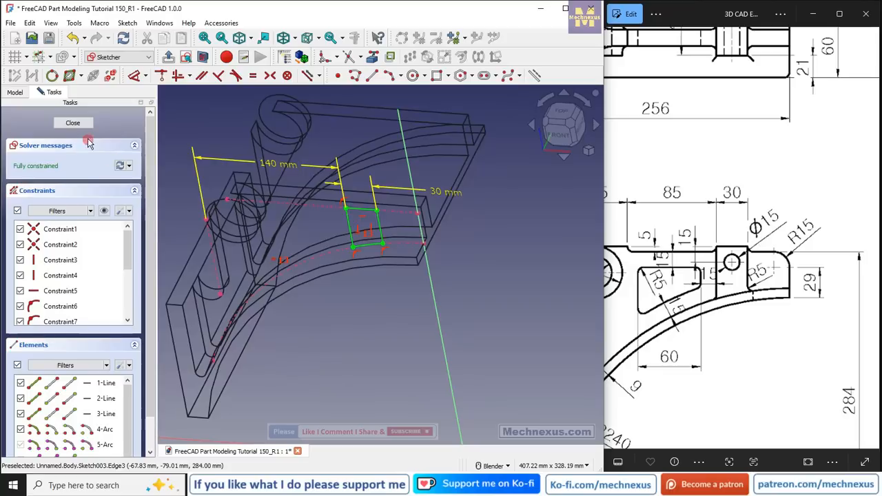
left_click(74, 123)
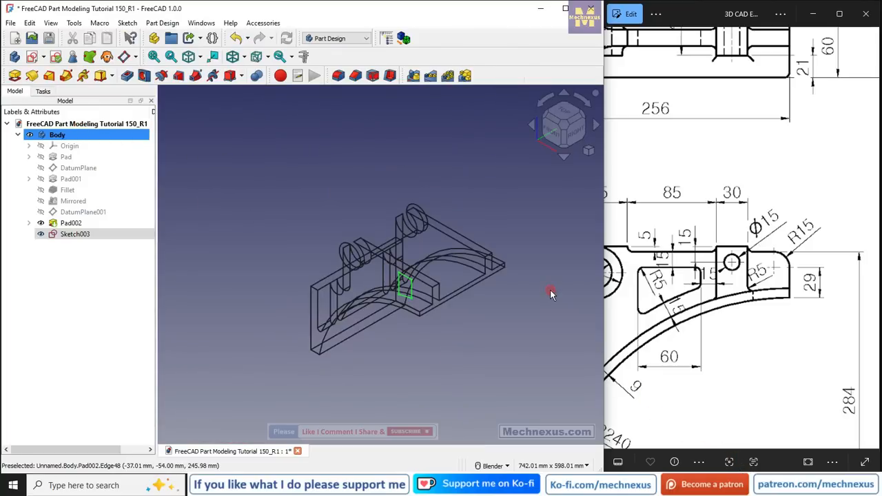
Change the model's display style from wireframe to Flat lines
left_click(244, 56)
left_click(253, 145)
left_click(244, 59)
left_click(256, 145)
left_click(245, 59)
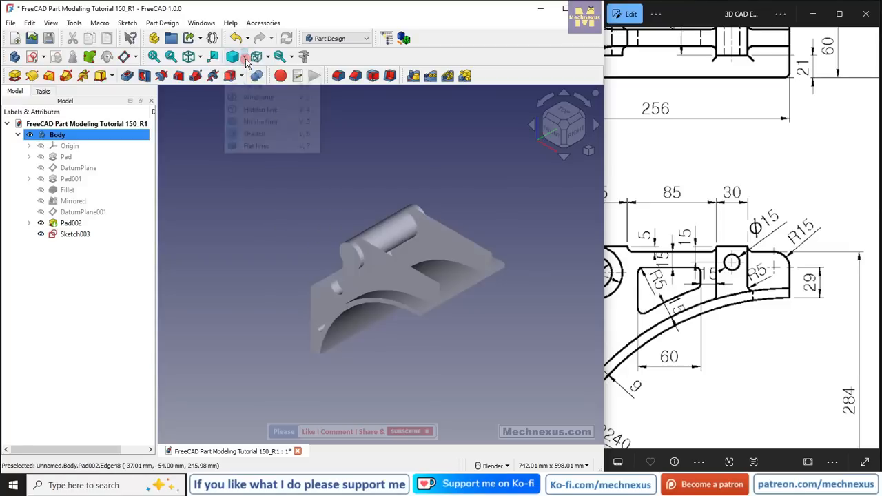
left_click(263, 148)
scroll(368, 279, "up", 2)
mouse_move(433, 304)
middle_mouse_down()
mouse_move(421, 304)
mouse_move(426, 298)
middle_mouse_up()
Pad the block sketch up to the inner face of the near side web, with a 24 mm offset to the face
left_click(76, 233)
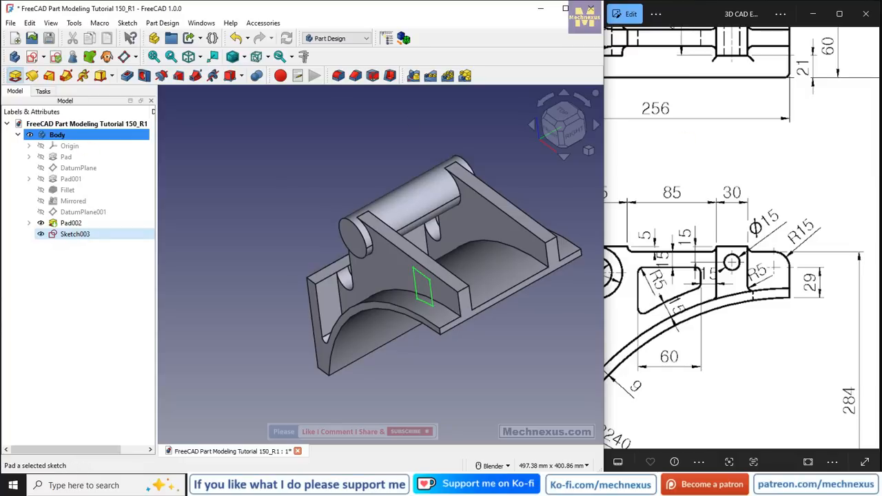
left_click(15, 75)
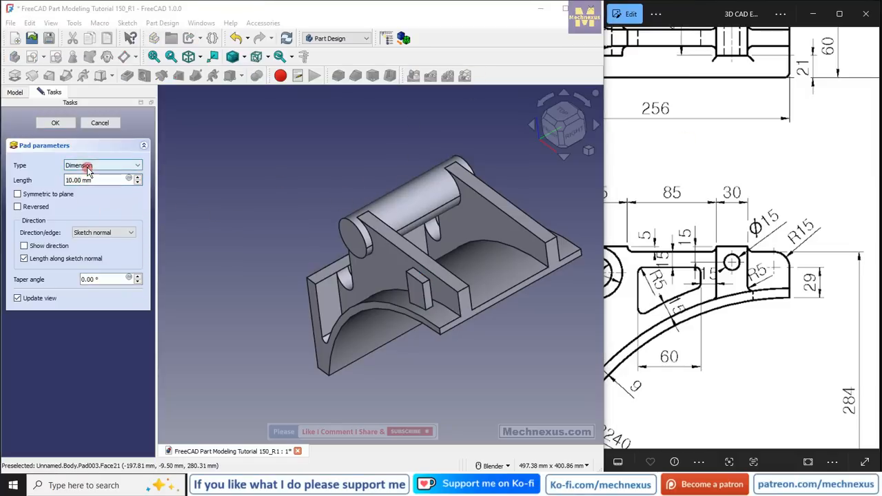
left_click_drag(98, 180, 31, 180)
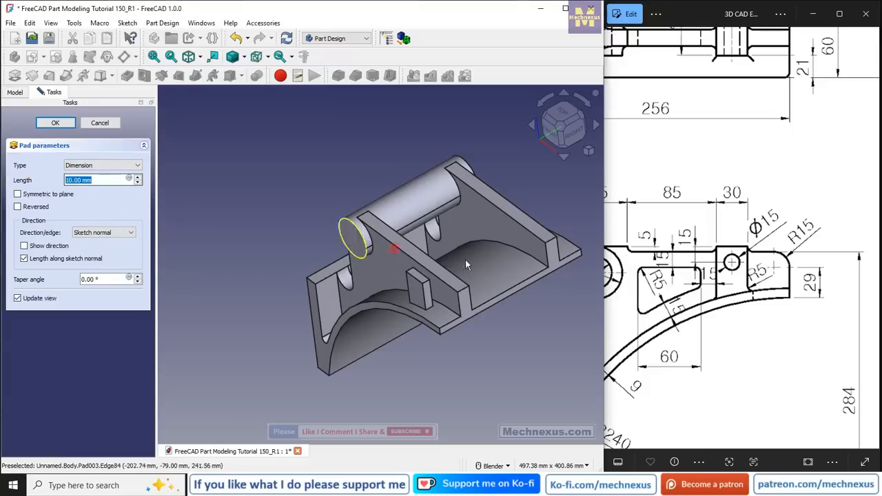
left_click_drag(743, 194, 748, 306)
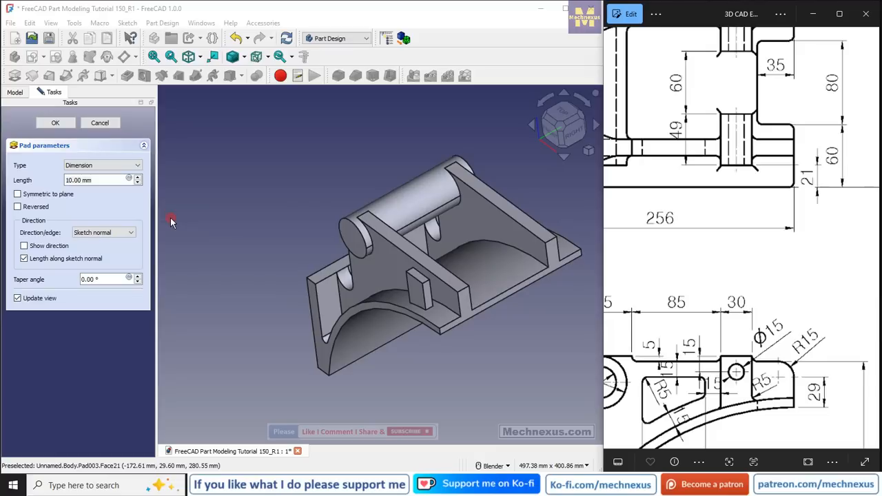
middle_click_drag(389, 272, 386, 307)
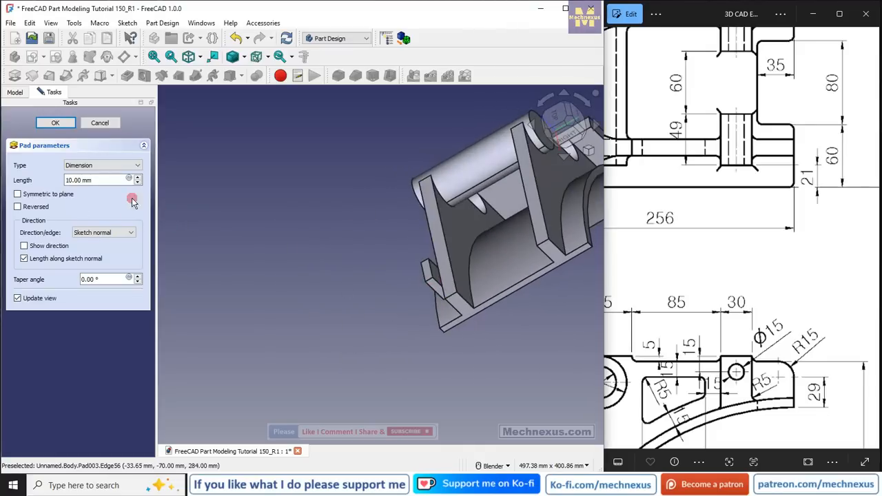
left_click(84, 167)
left_click(93, 191)
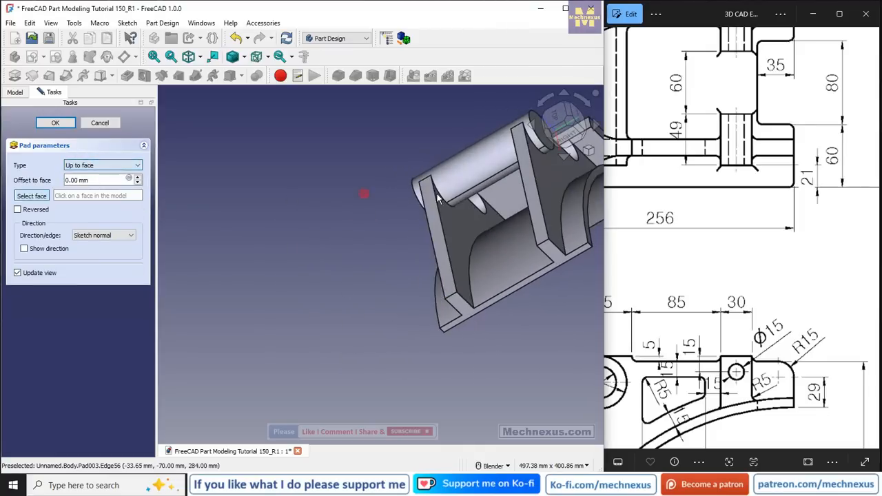
left_click(459, 236)
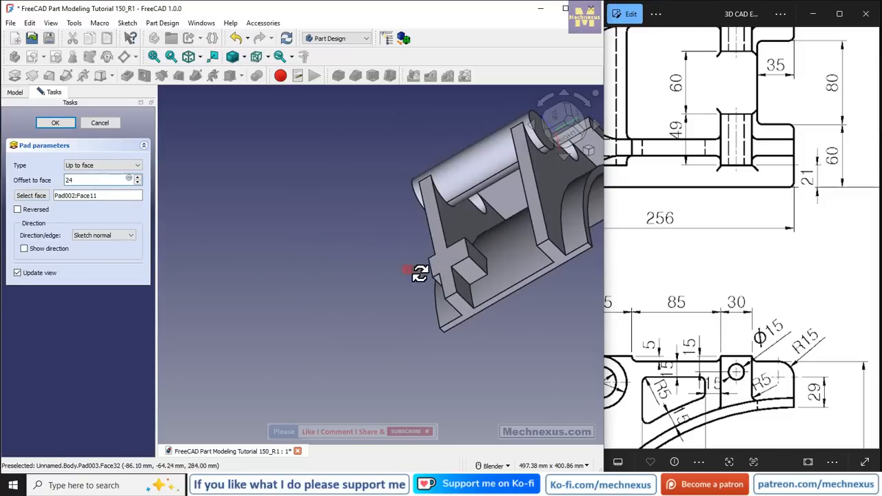
middle_click_drag(419, 271, 451, 256)
scroll(683, 285, "down", 5)
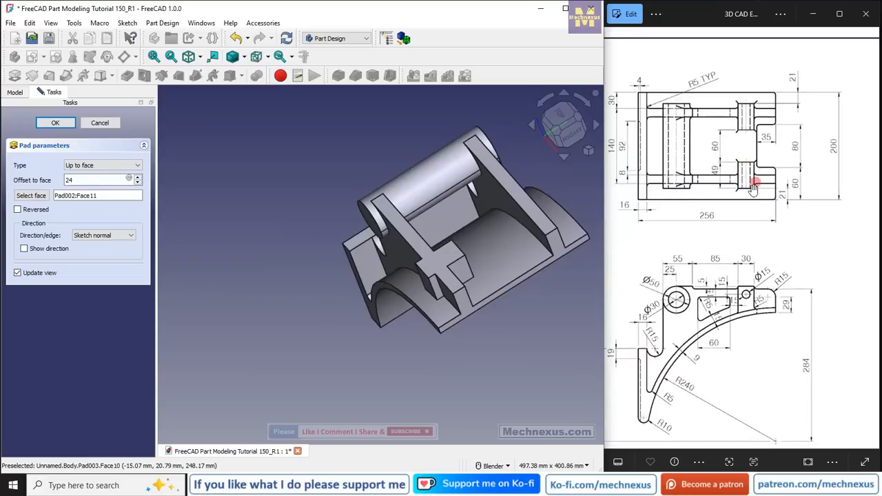
scroll(404, 266, "up", 2)
left_click(56, 124)
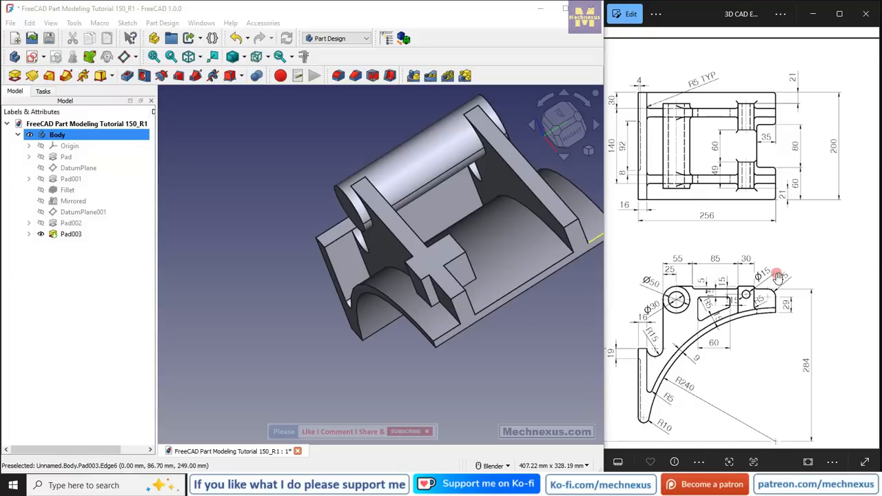
Mirror the block pad across the base XZ plane to create the matching block on the far side web
left_click_drag(778, 275, 683, 290)
left_click_drag(793, 241, 652, 277)
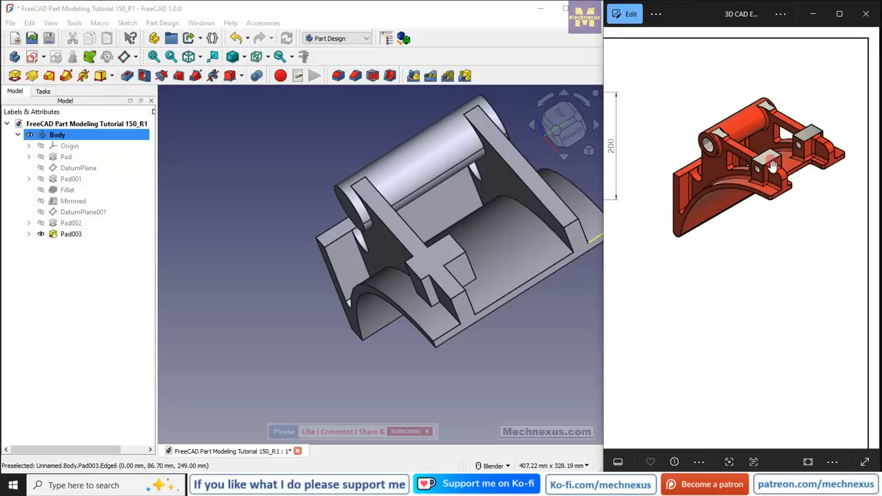
left_click(62, 235)
scroll(248, 213, "down", 3)
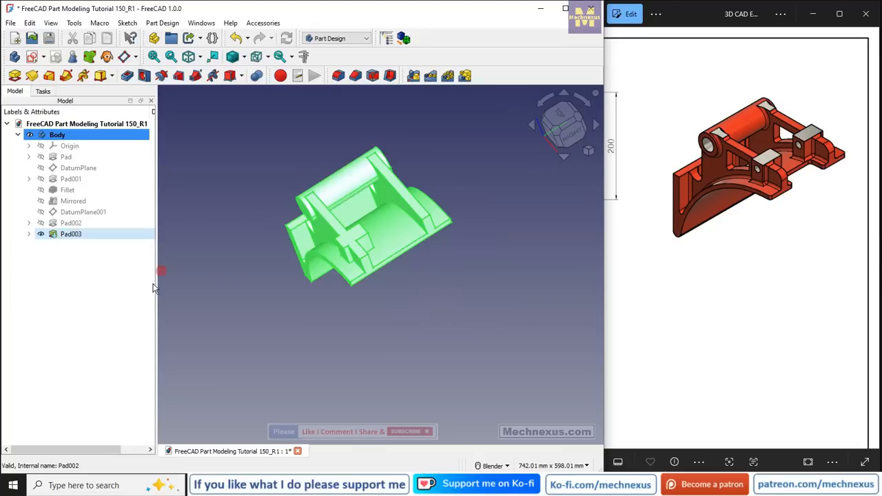
left_click(414, 77)
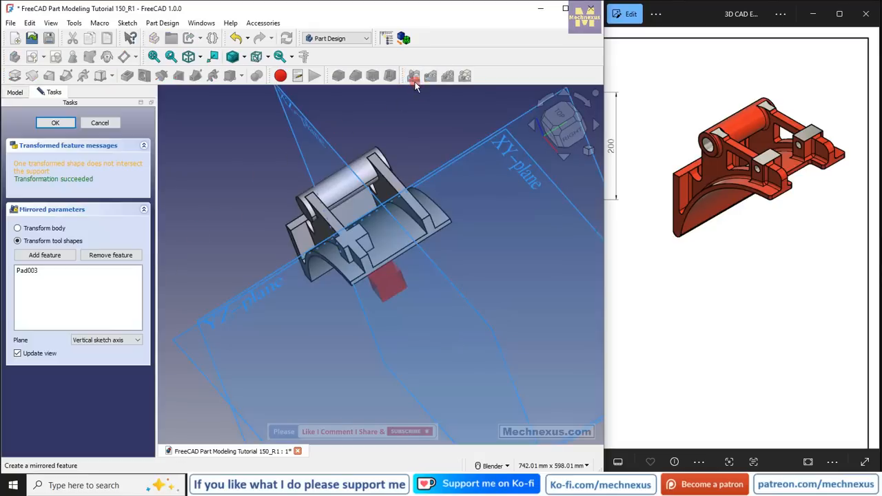
left_click(96, 341)
left_click(97, 384)
scroll(288, 327, "down", 3)
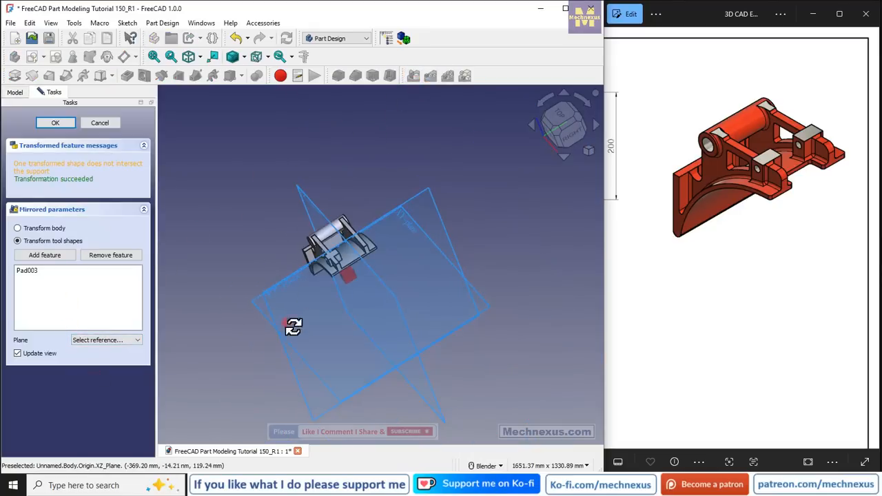
middle_click_drag(288, 327, 269, 230)
left_click(261, 218)
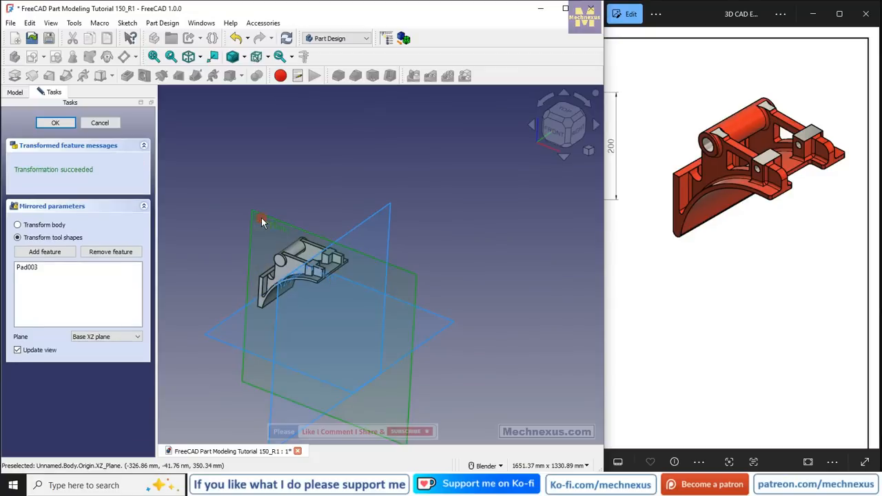
middle_click_drag(282, 264, 238, 287)
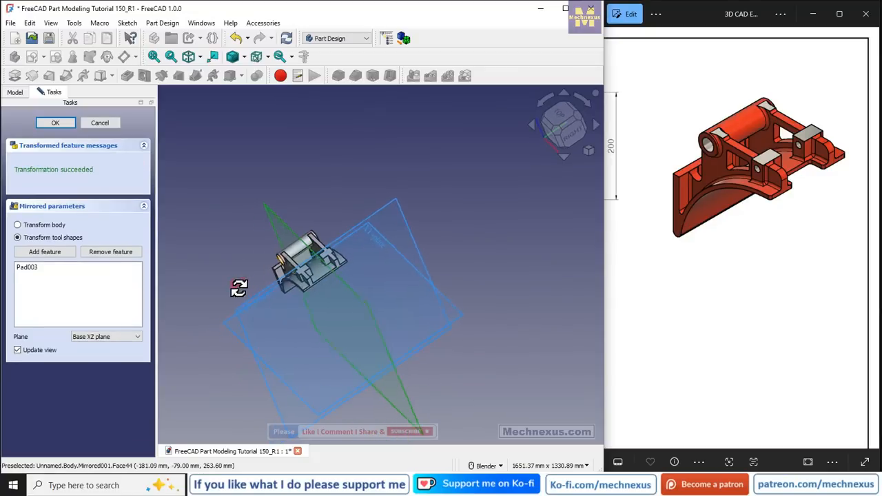
left_click(55, 123)
Start a sketch on the cylinder's near end face and project its circular edge as external geometry
scroll(303, 279, "up", 2)
mouse_move(321, 295)
middle_mouse_down()
mouse_move(347, 288)
mouse_move(324, 296)
middle_mouse_up()
left_click(365, 322)
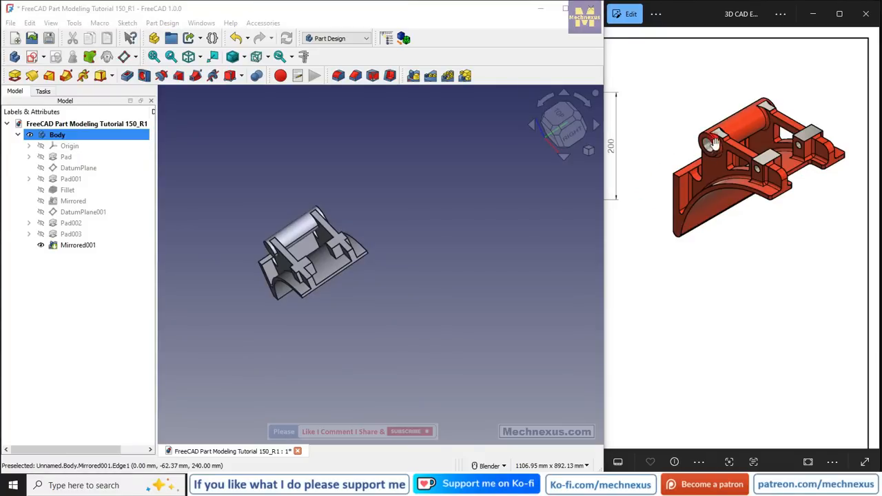
scroll(290, 245, "up", 3)
middle_click_drag(290, 278, 345, 252)
left_click(235, 261)
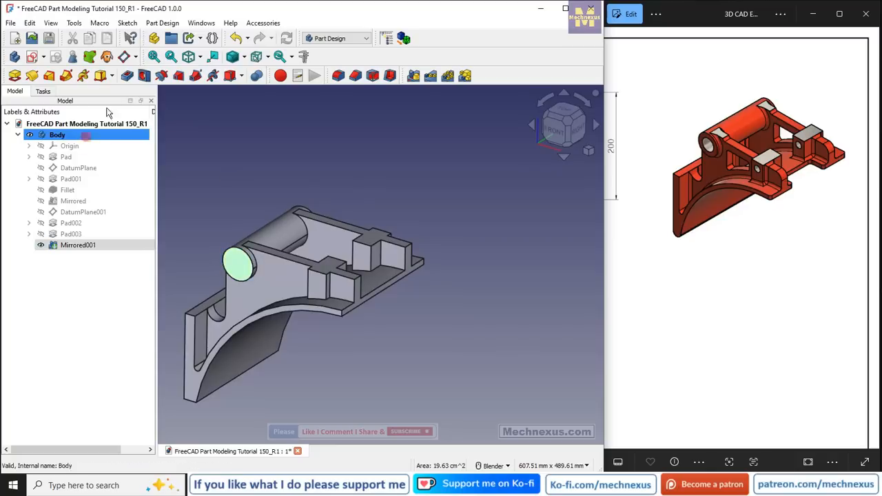
left_click(31, 58)
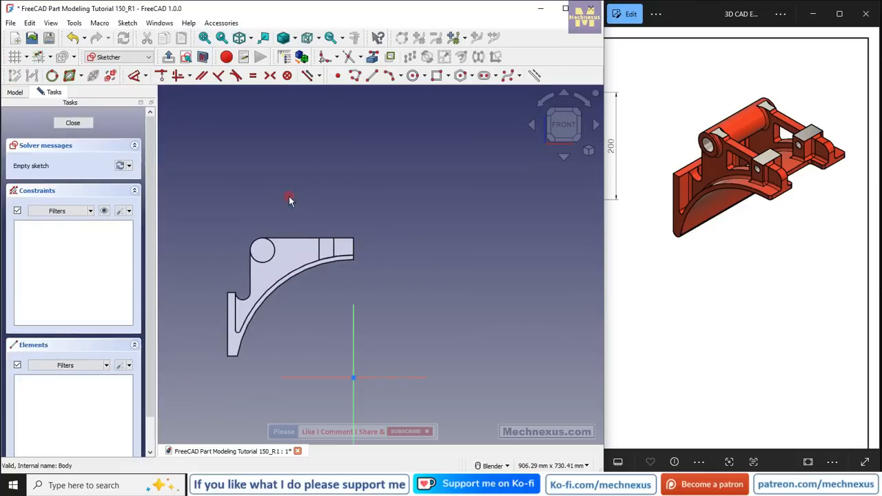
left_click(372, 56)
scroll(220, 268, "up", 3)
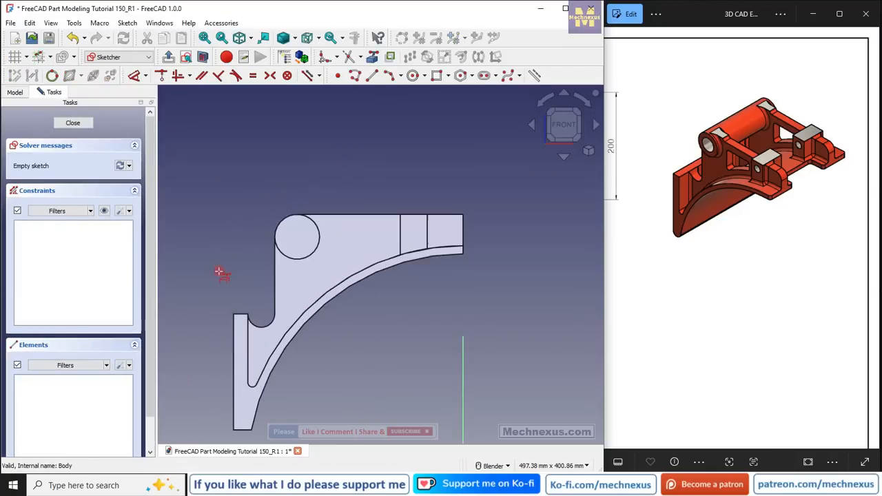
left_click(286, 251)
Sketch a circle about 31 mm in diameter on the centre of the projected circle
scroll(253, 232, "up", 2)
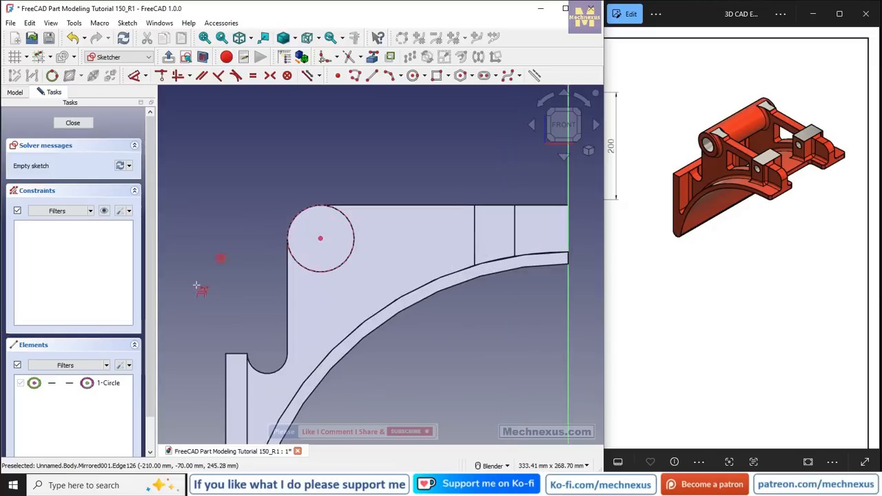
left_click(413, 75)
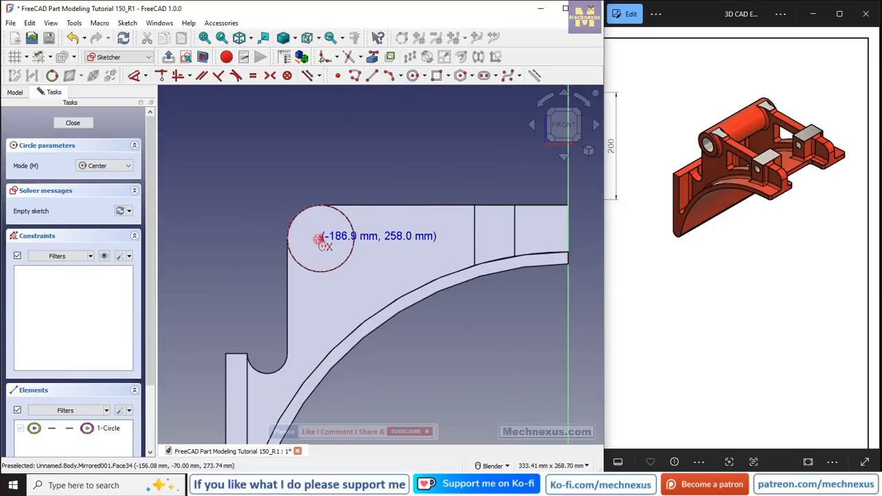
left_click(320, 238)
left_click(331, 257)
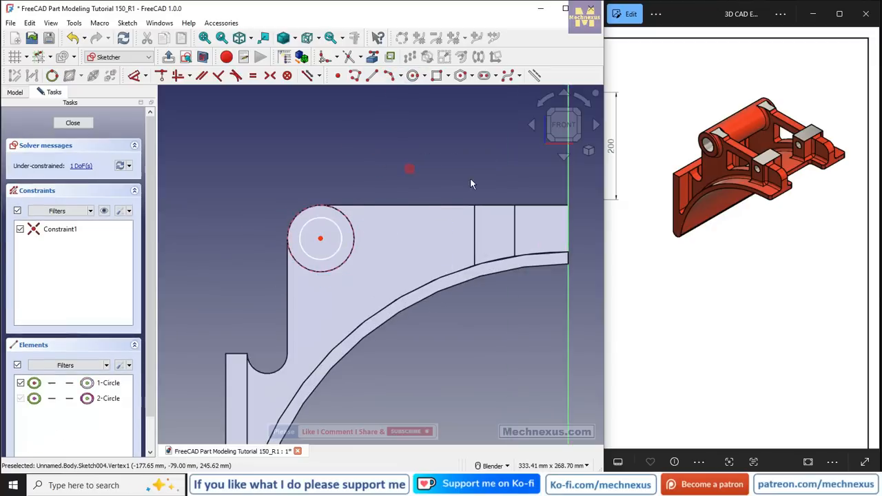
Dimension the concentric circle with a 30 mm diameter and close the sketch
left_click(135, 76)
left_click(351, 228)
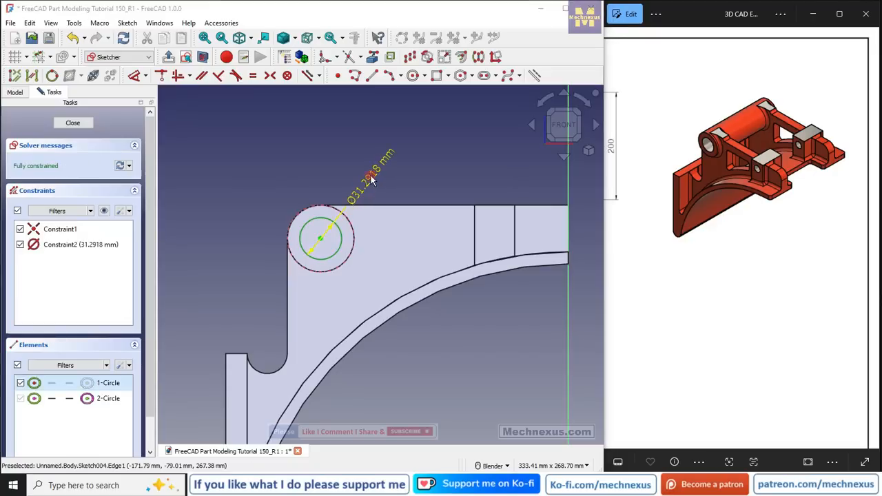
left_click(353, 199)
type("30")
key("Return")
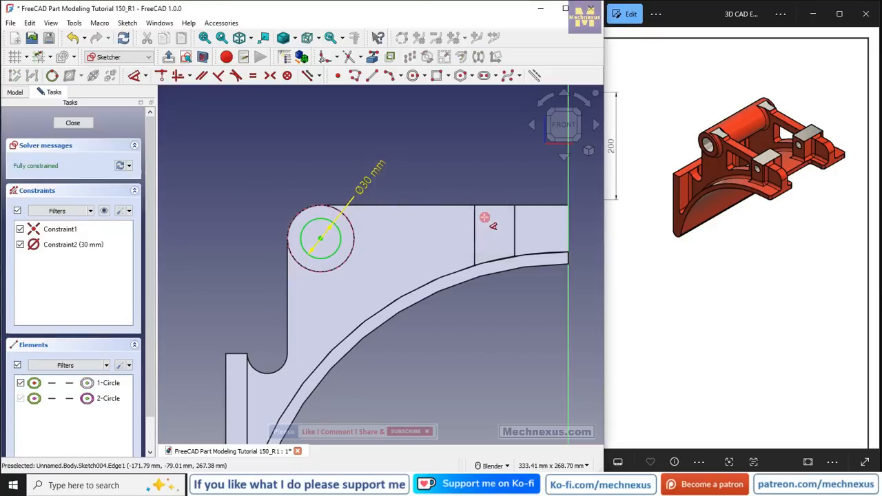
left_click(75, 124)
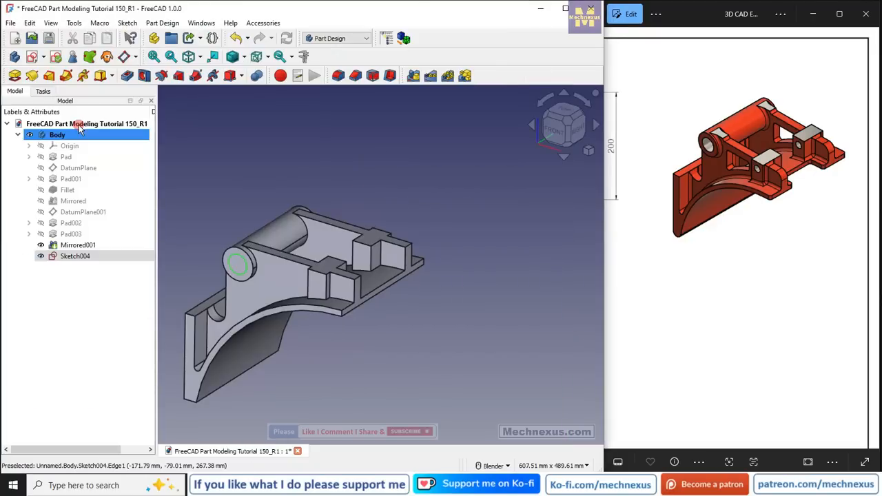
Cut a 30 mm diameter hole with Through all depth along the cylinder from the circle sketch
left_click(128, 80)
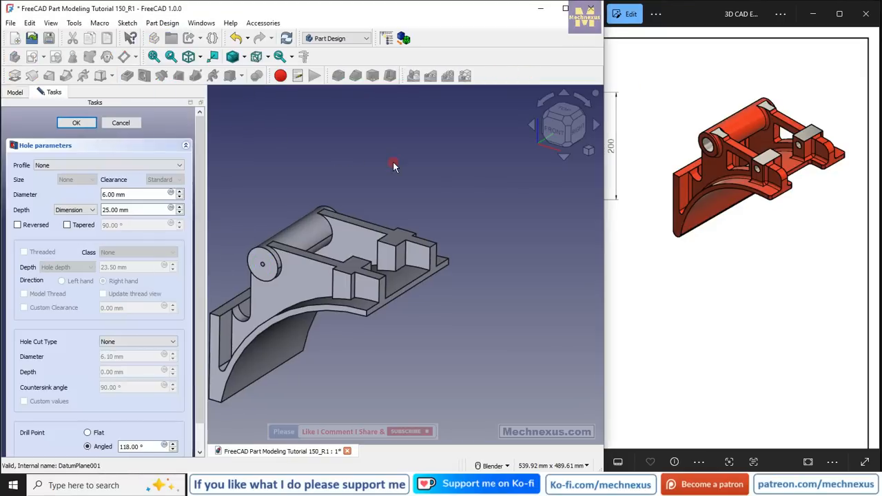
left_click_drag(675, 214, 764, 208)
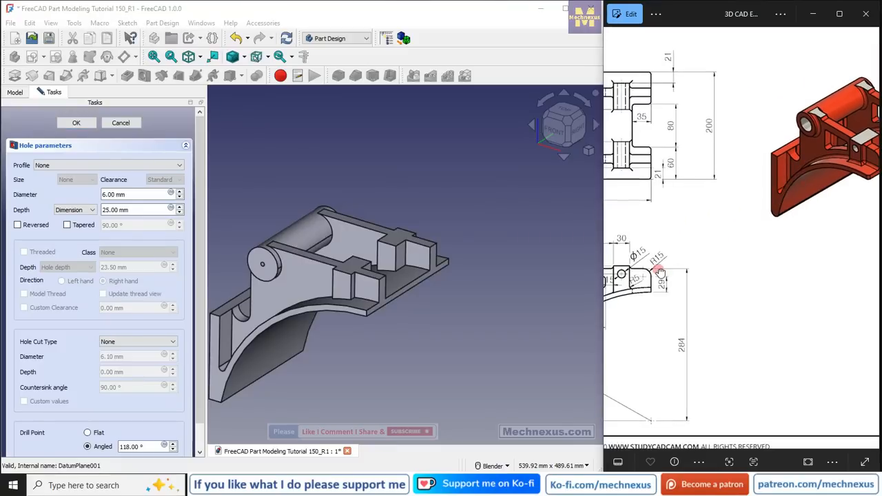
left_click_drag(658, 271, 801, 250)
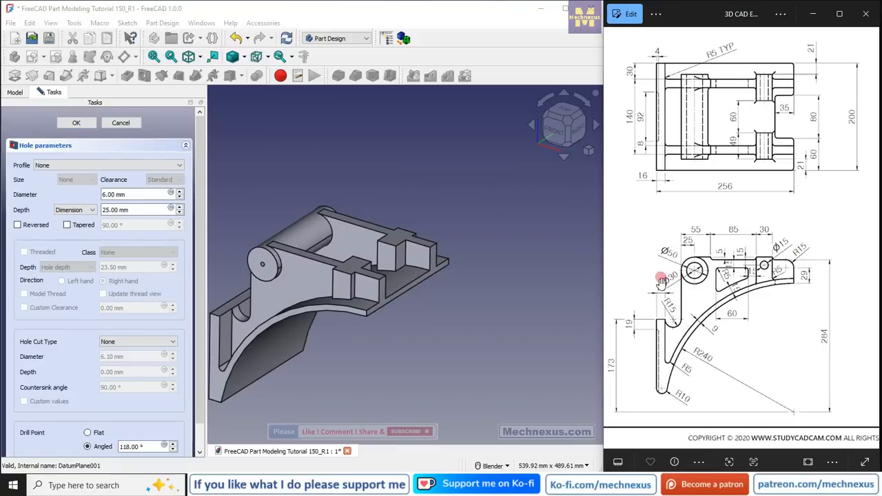
left_click_drag(133, 194, 2, 184)
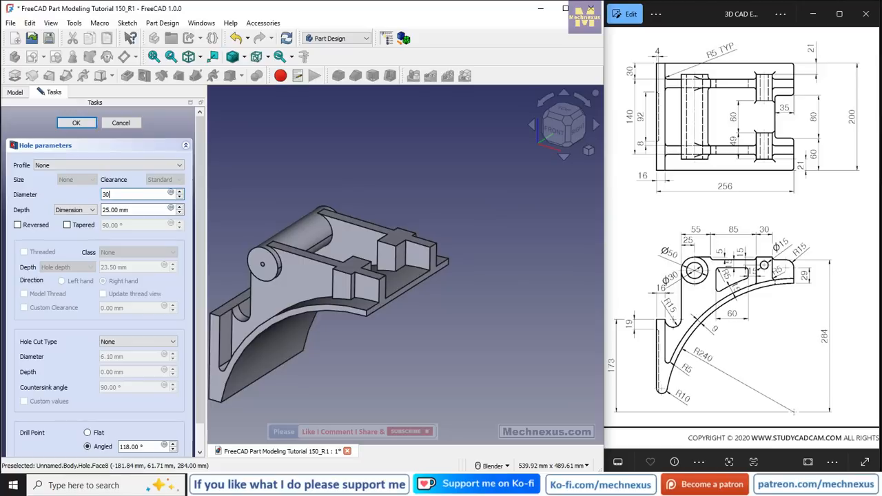
type("30")
left_click(69, 210)
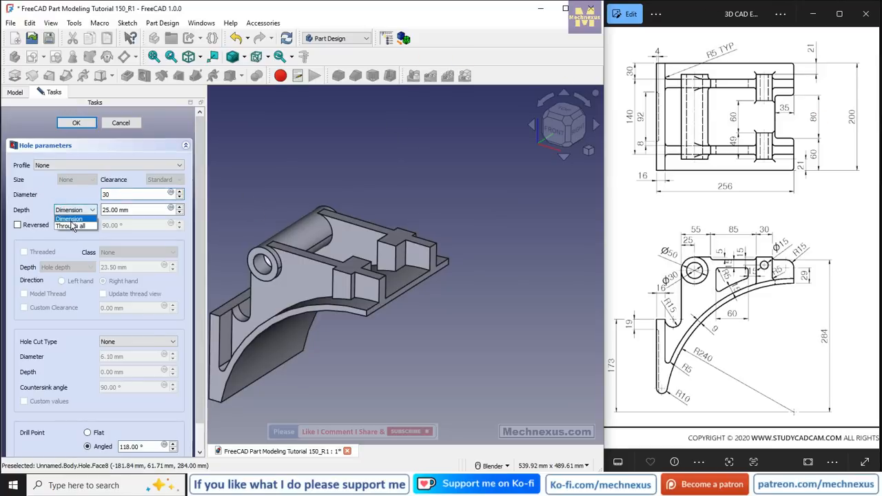
left_click(72, 226)
left_click(76, 122)
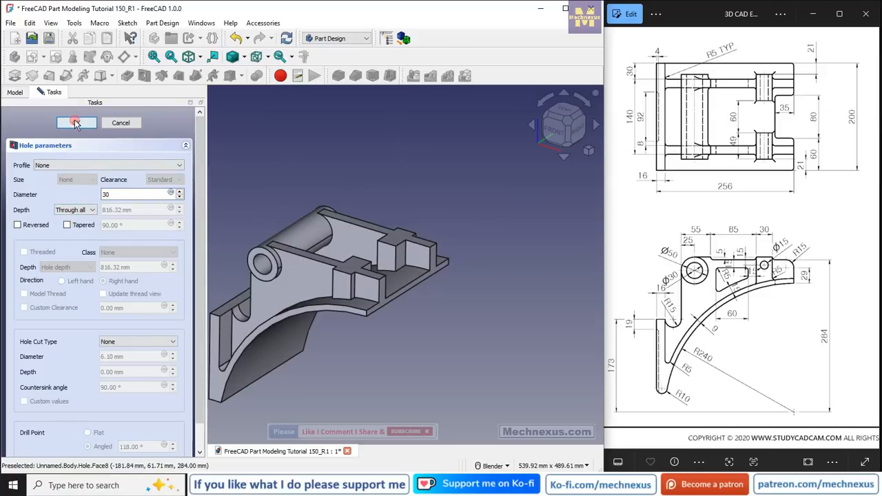
Start a new sketch on the outer face of the near side web
scroll(419, 203, "down", 3)
left_click(591, 152)
left_click(599, 157)
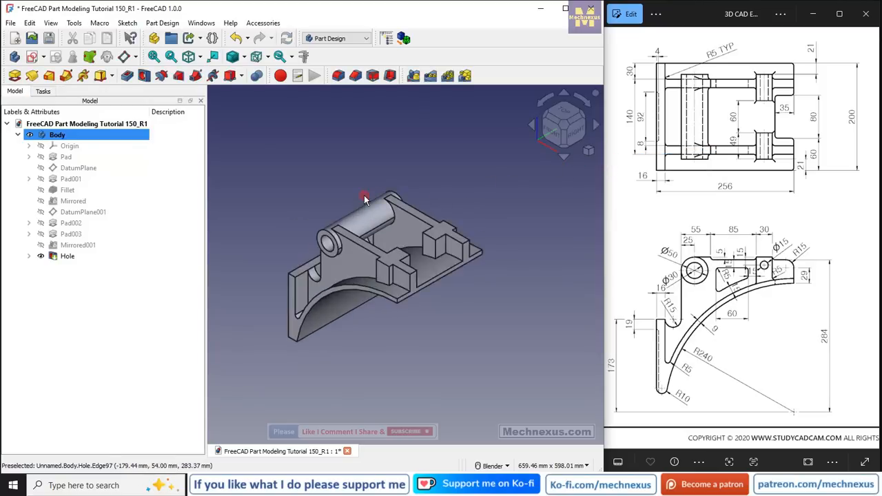
scroll(365, 199, "up", 1)
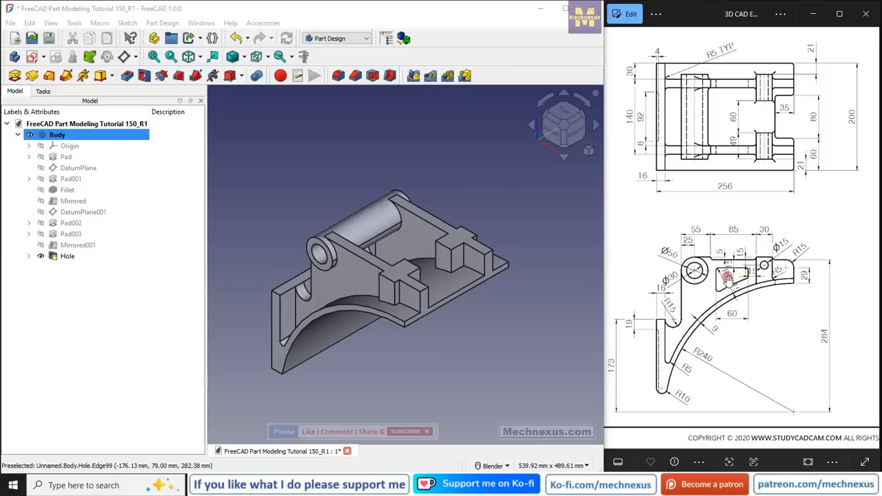
left_click(349, 290)
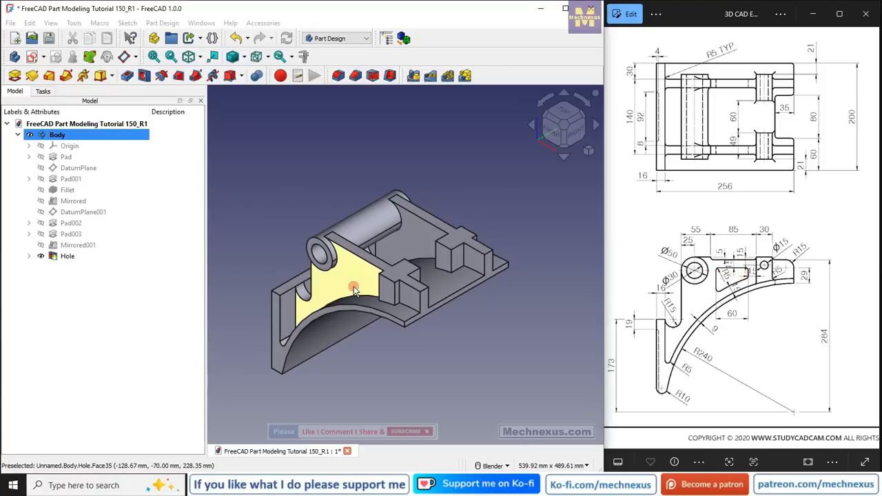
left_click(32, 58)
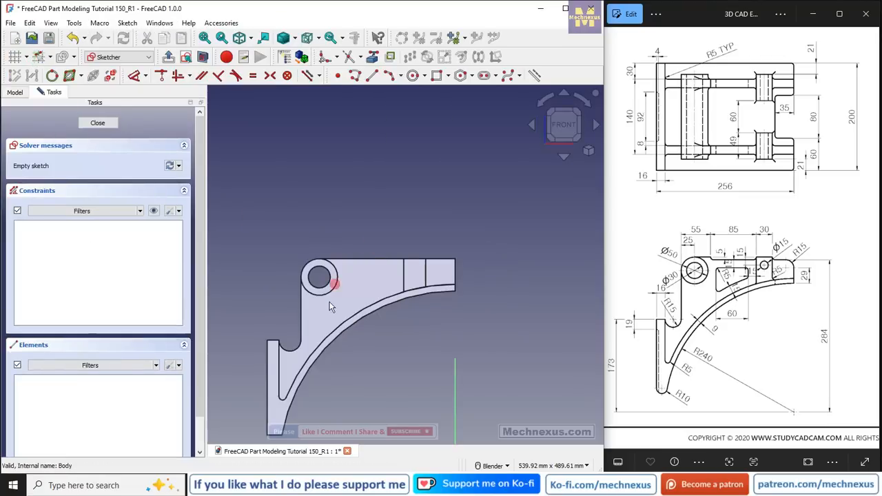
scroll(336, 281, "up", 4)
scroll(386, 248, "up", 1)
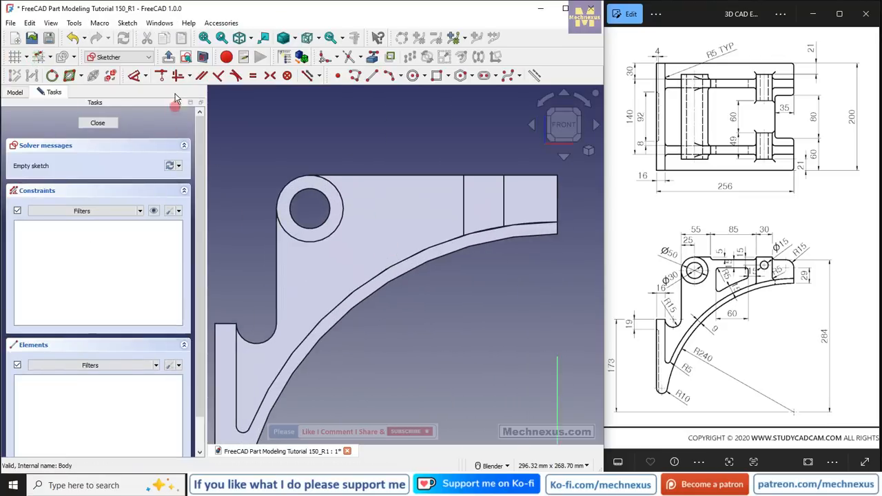
Sketch a rectangle on the web between the cylinder boss and the block, below the web's upper edge
left_click(436, 75)
left_click(366, 190)
left_click(447, 228)
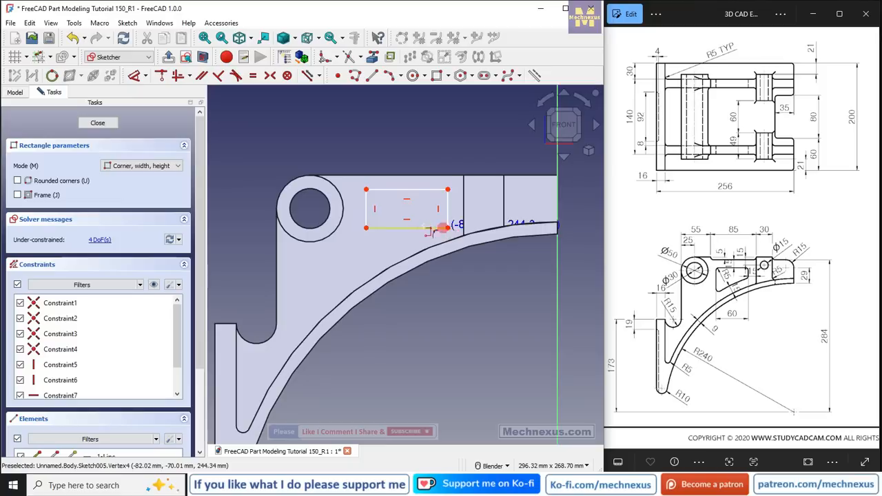
scroll(428, 229, "up", 1)
right_click(403, 256)
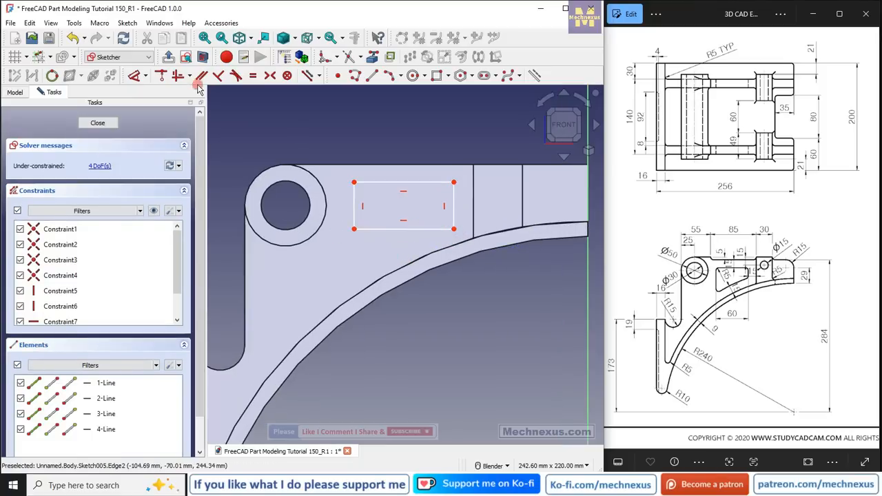
Draw a slanted line about 50 mm long at about 20° from the rectangle's lower edge to its right edge
left_click(372, 75)
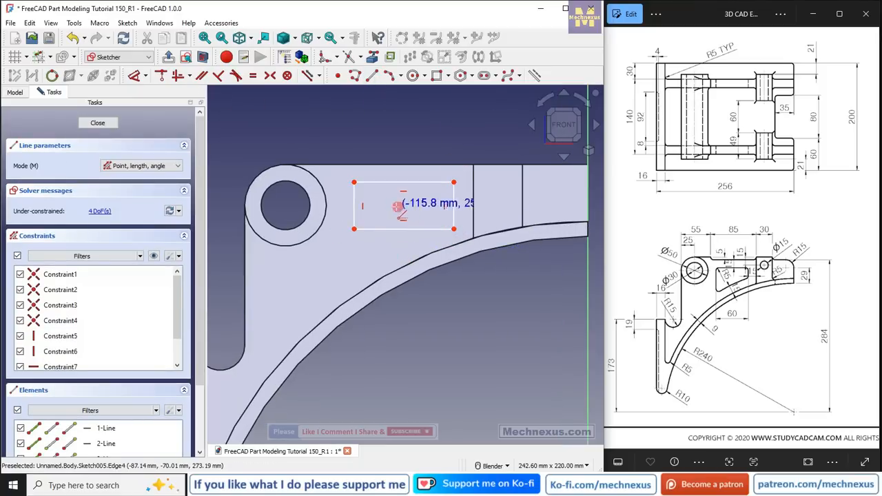
left_click(377, 229)
left_click(453, 200)
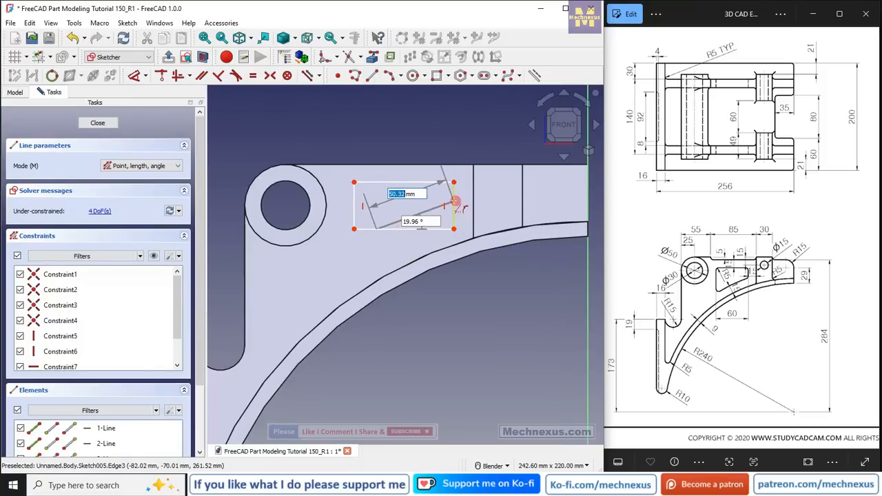
right_click(436, 127)
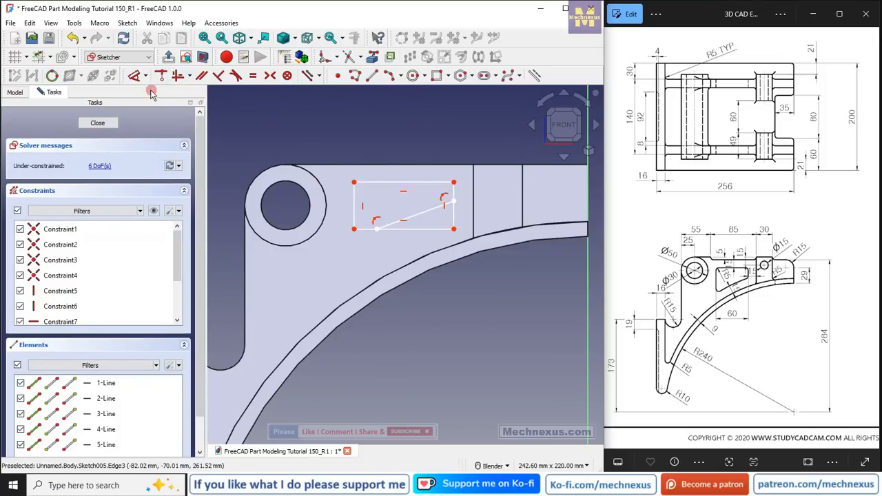
Trim off the rectangle's lower right corner beyond the slanted line and remove the slanted line itself
left_click(307, 75)
left_click(408, 229)
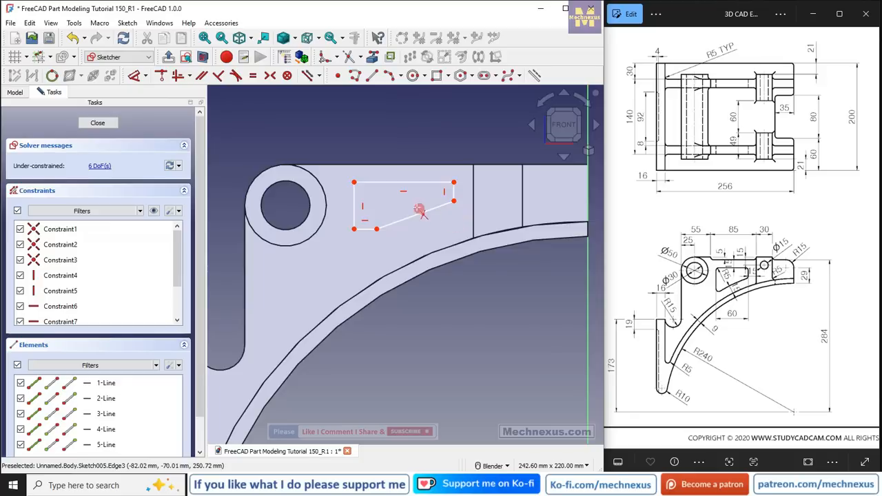
scroll(419, 209, "up", 2)
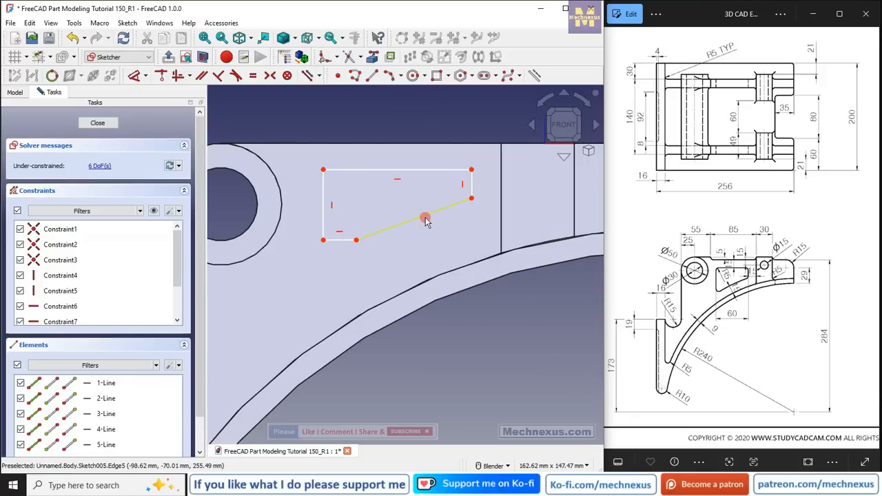
left_click(425, 221)
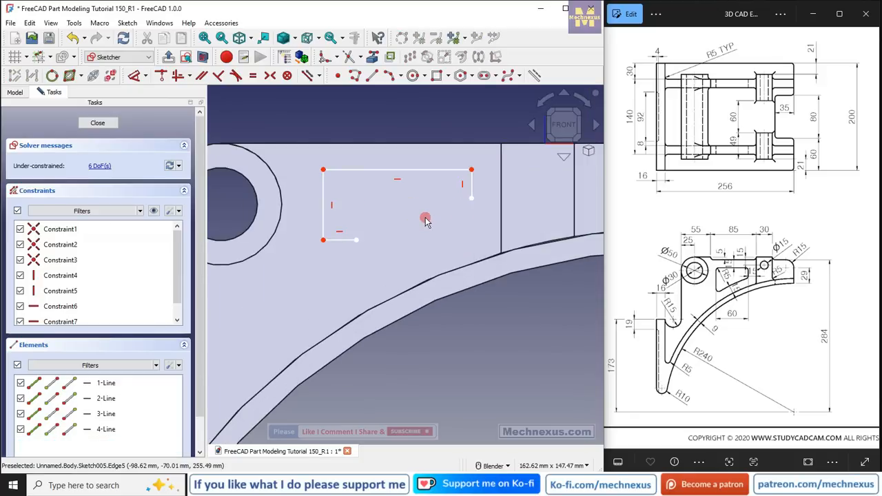
Draw a three-point arc below the curved flange and make its center coincident with the sketch origin
scroll(315, 197, "down", 2)
scroll(408, 249, "down", 3)
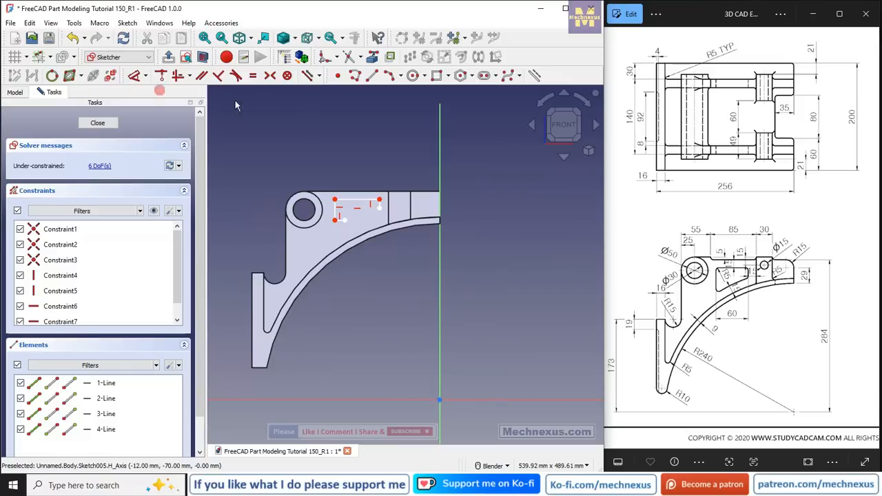
left_click(388, 77)
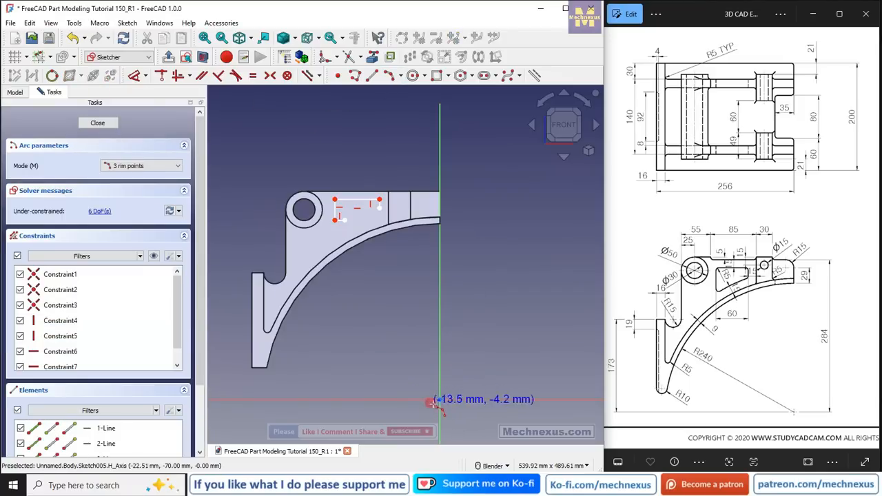
left_click(337, 280)
left_click(468, 239)
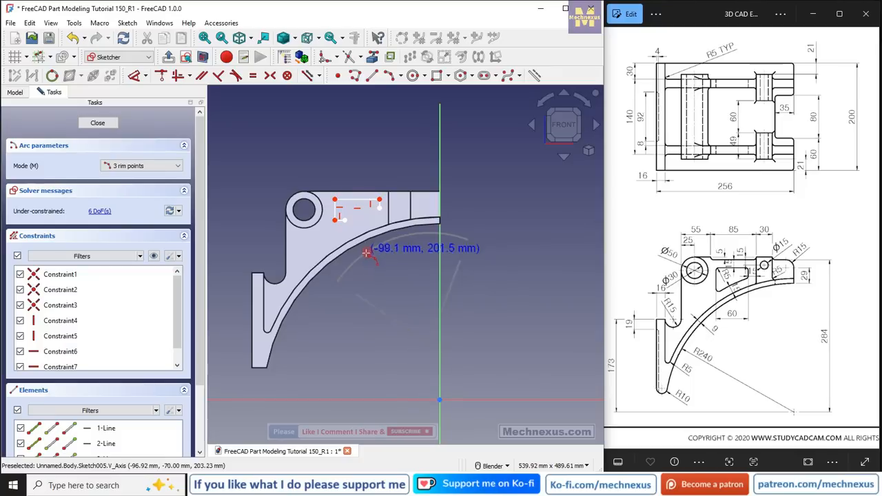
left_click(365, 258)
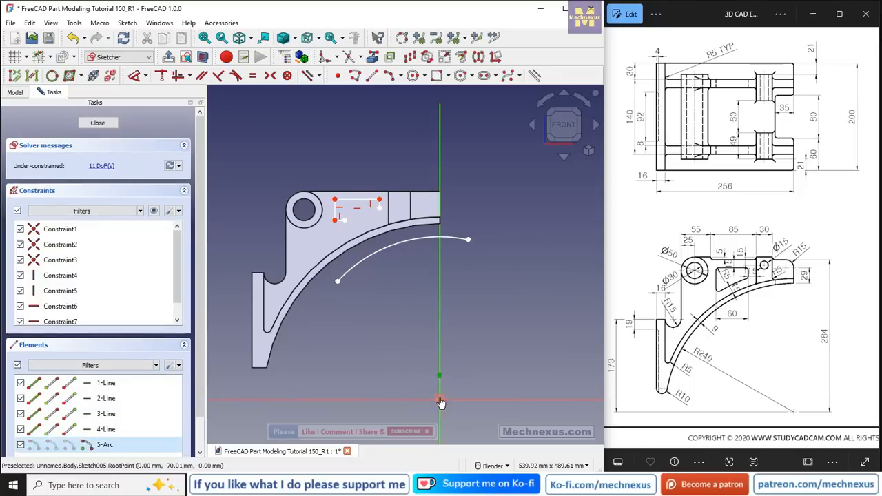
left_click(161, 75)
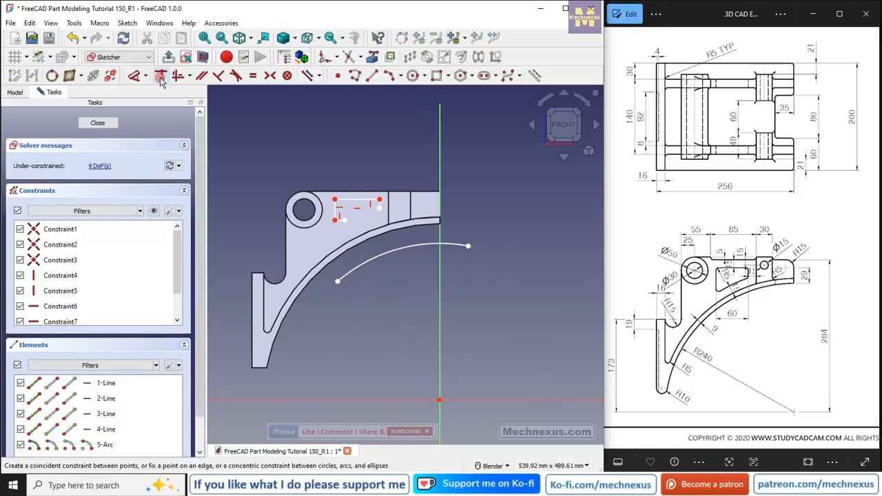
Delete the short horizontal line left at the lower edge of the trimmed rectangle
scroll(357, 214, "up", 2)
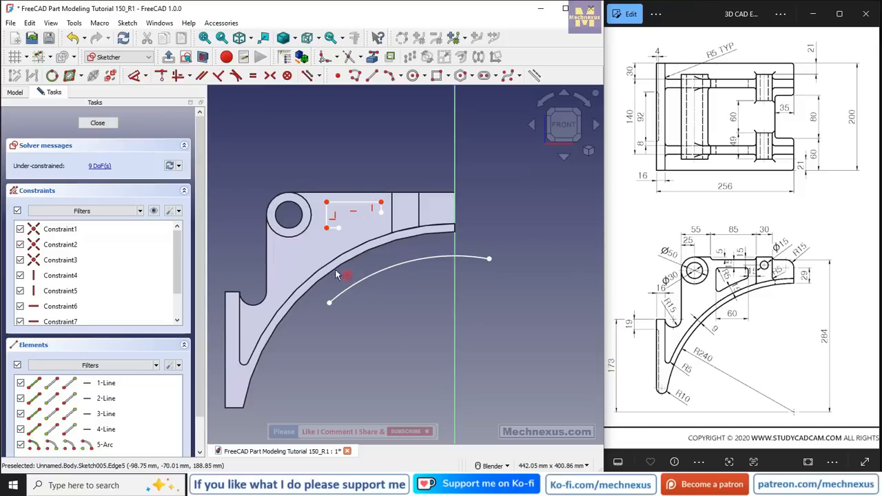
scroll(329, 246, "up", 2)
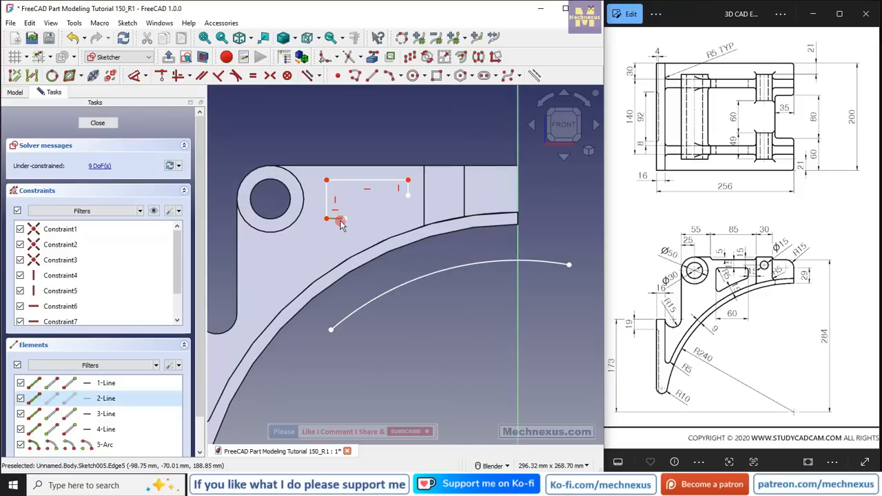
left_click(340, 220)
key("Delete")
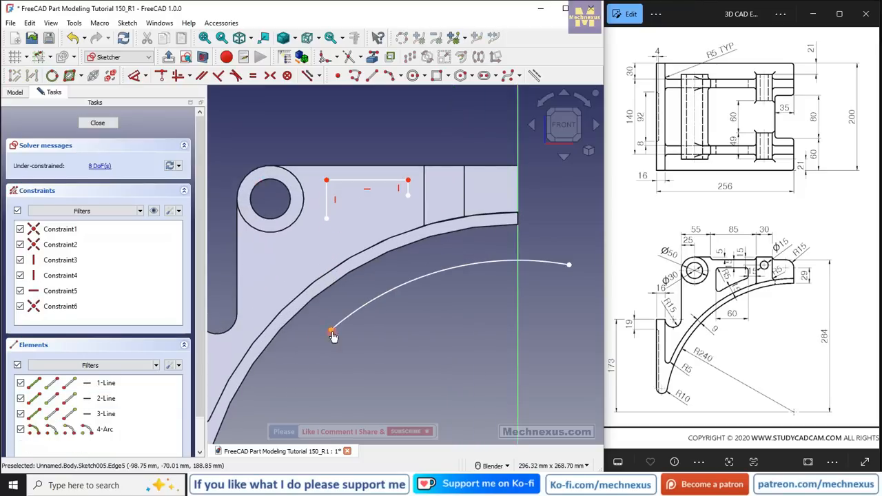
Close the profile by making the arc's two endpoints coincident with the open lower ends of the two vertical lines
left_click(332, 331)
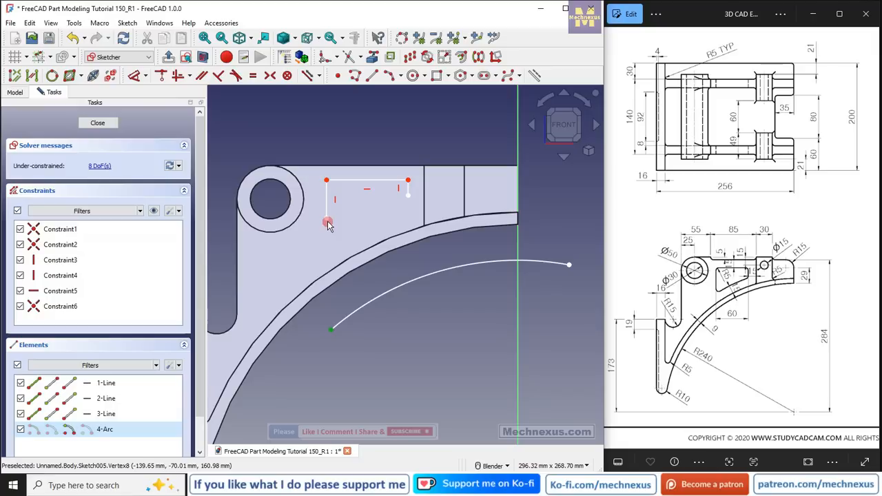
left_click(327, 222)
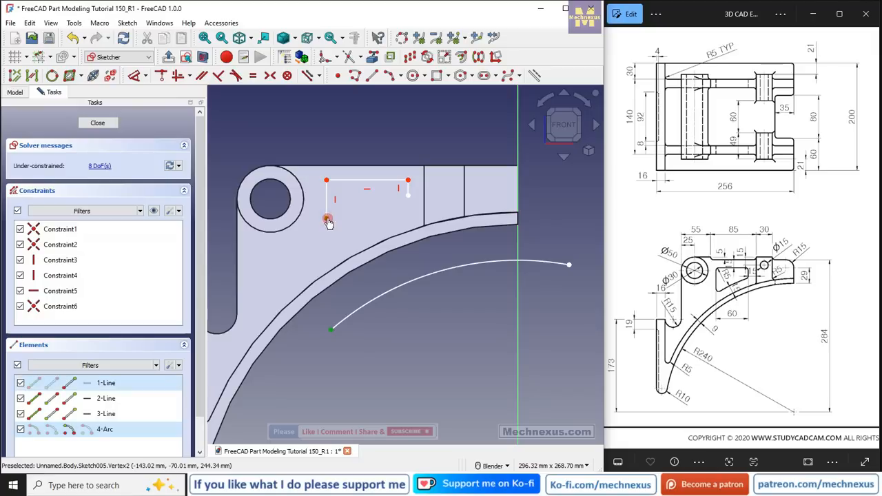
left_click(161, 77)
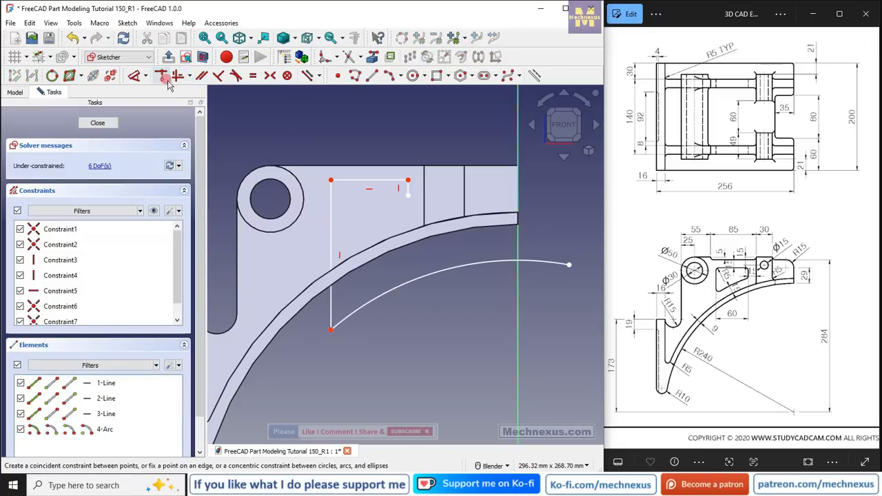
left_click(409, 198)
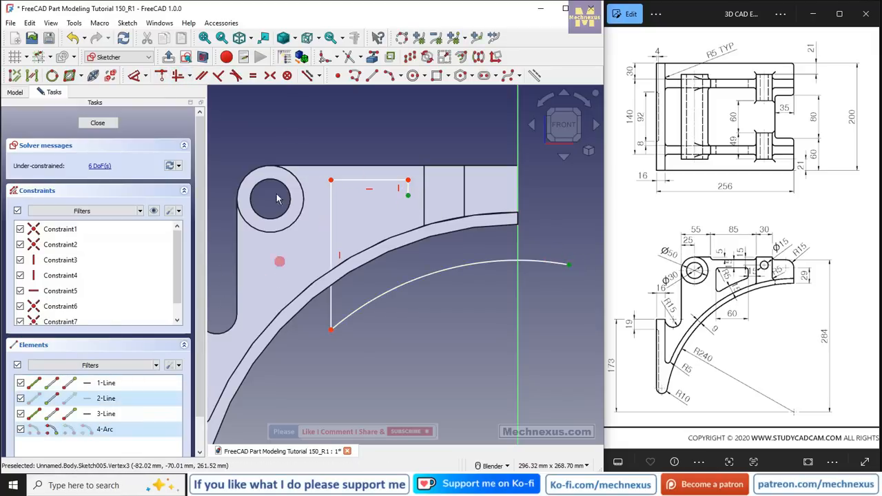
left_click(161, 76)
scroll(426, 218, "down", 3)
scroll(402, 197, "up", 1)
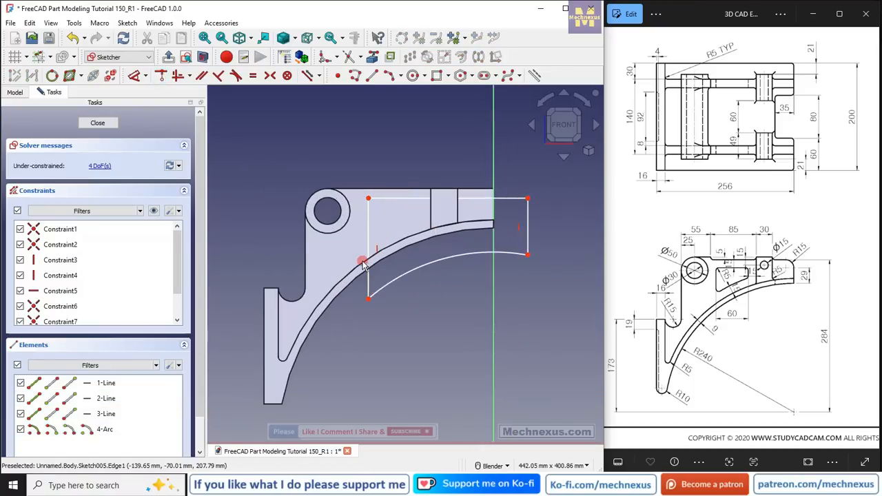
Dimension the profile's upper line to 60 mm and move the profile back onto the web beside the cylinder boss
left_click(161, 75)
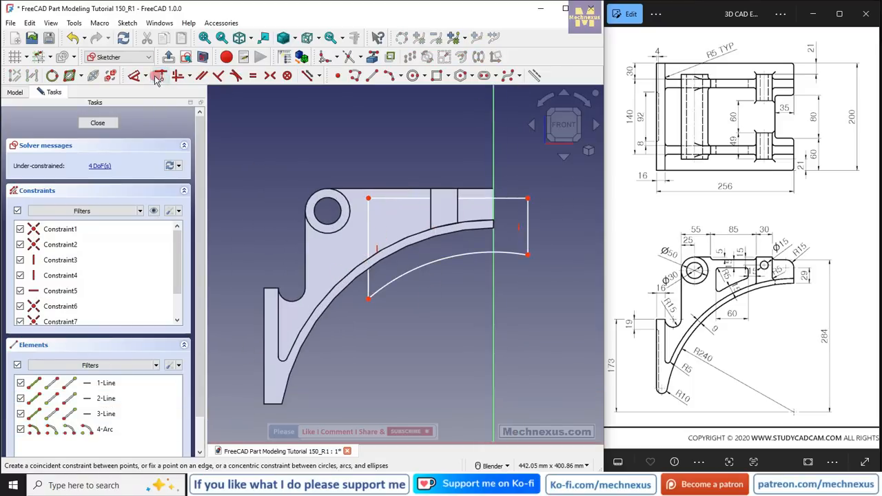
left_click(398, 198)
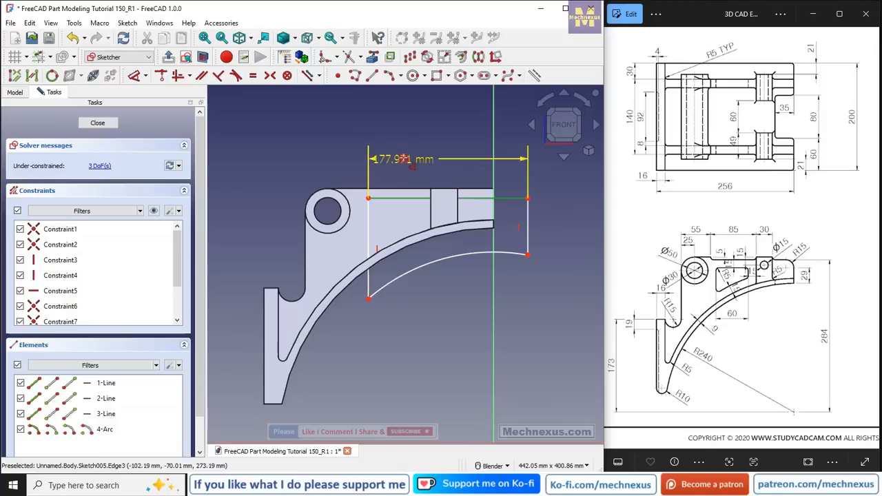
type("60")
key("Return")
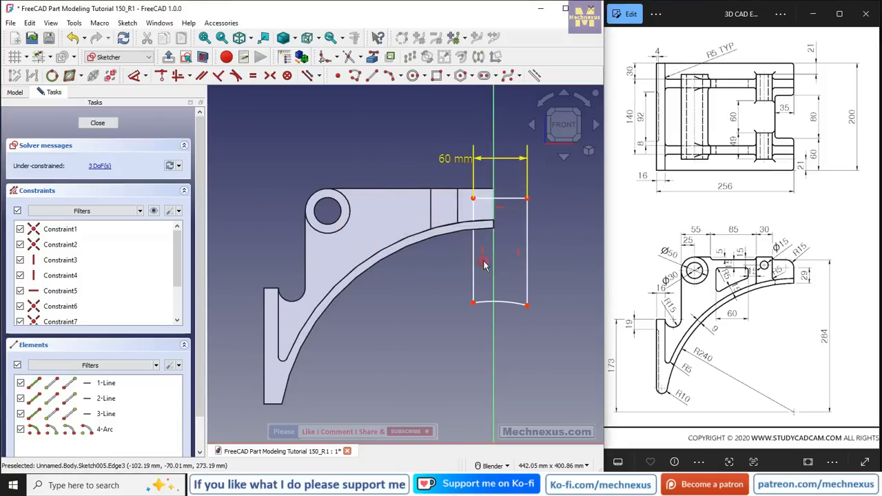
left_click_drag(475, 258, 362, 265)
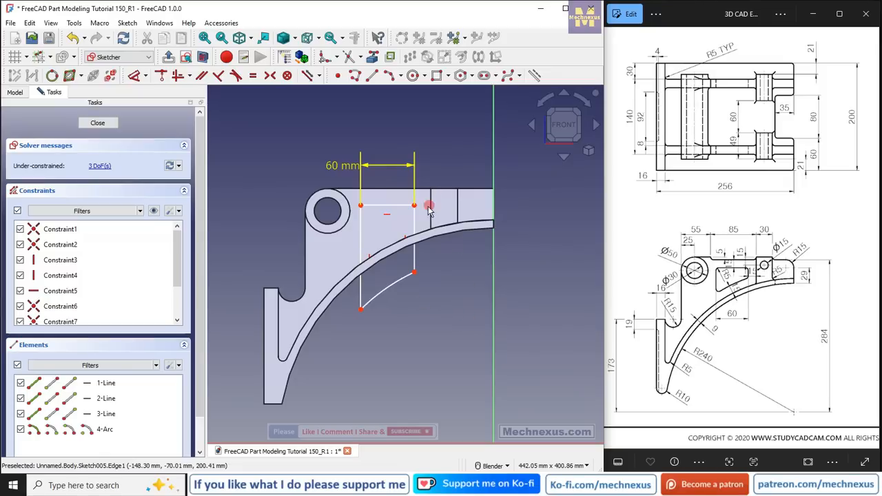
Project the block's near vertical edge as external geometry and set the profile's upper right corner 15 mm horizontally from it
left_click(372, 57)
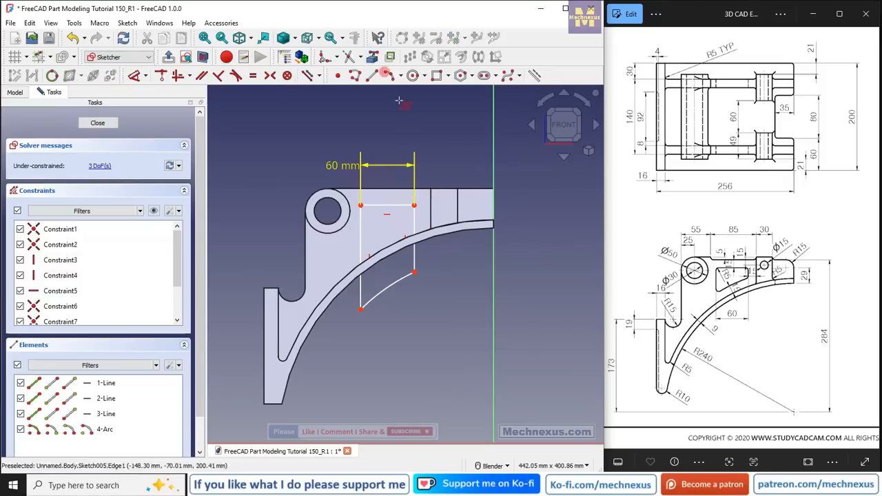
left_click(431, 208)
scroll(451, 166, "up", 2)
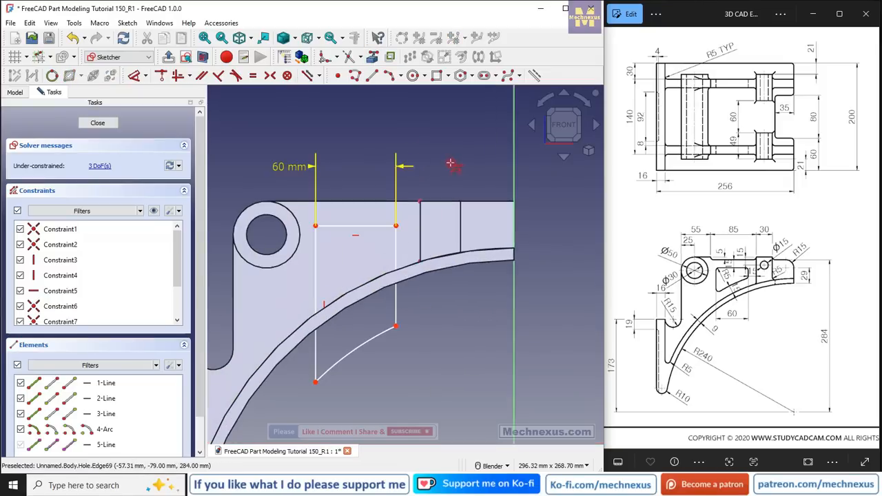
left_click(397, 224)
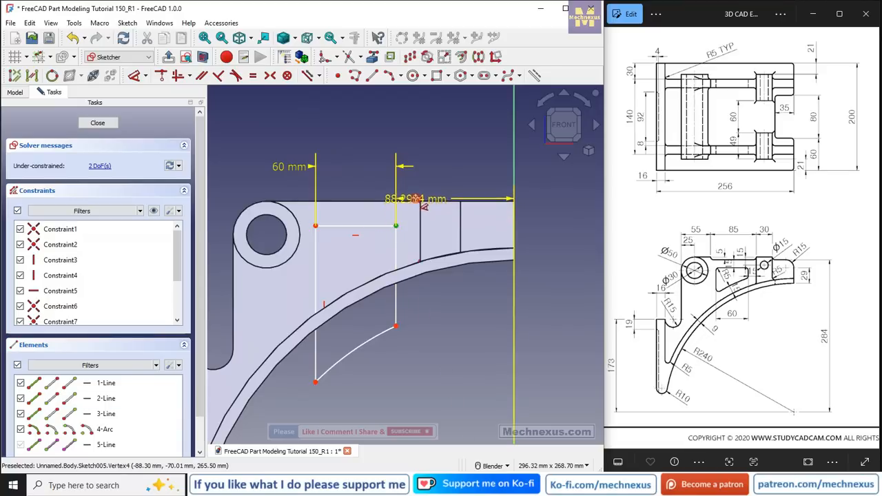
scroll(412, 203, "up", 3)
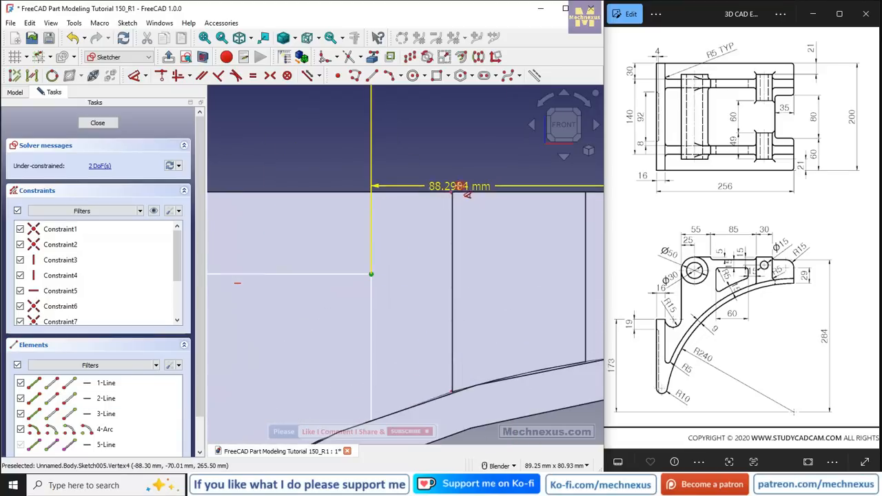
scroll(421, 252, "down", 3)
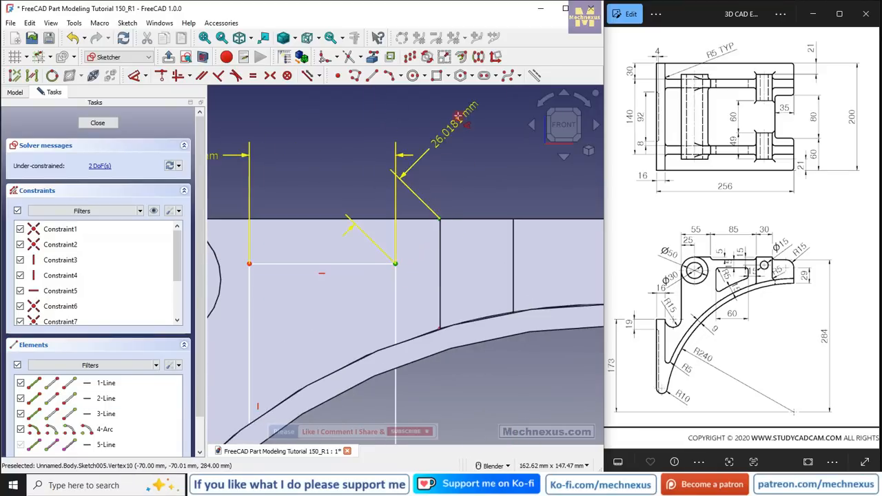
left_click(414, 193)
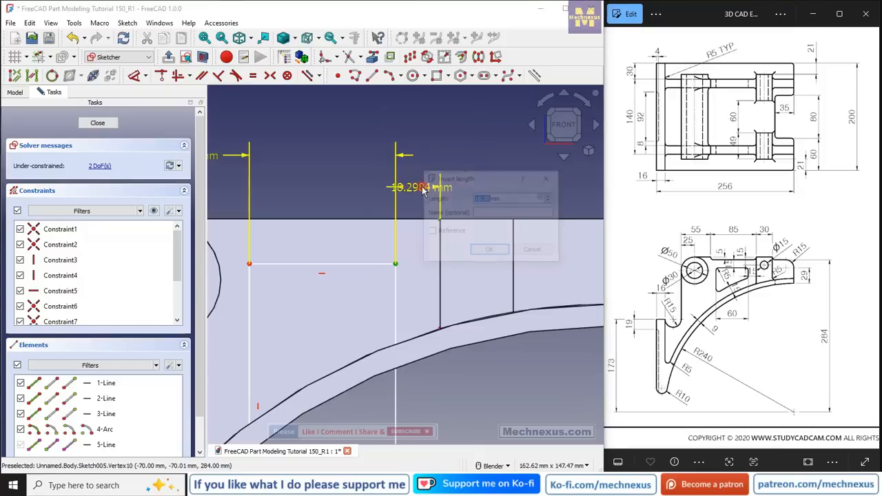
type("15")
key("Return")
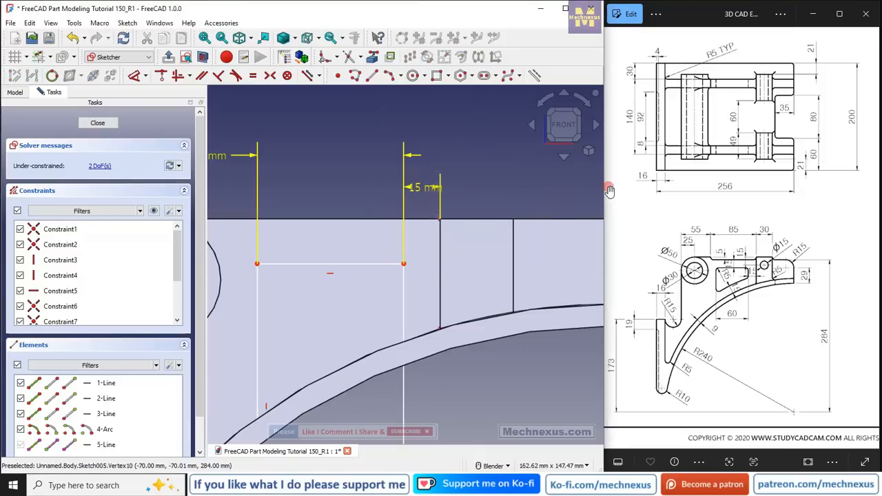
Set the vertical distance from the profile's upper right corner to the upper end of the projected block edge to 20 mm
scroll(325, 207, "down", 2)
left_click(369, 246)
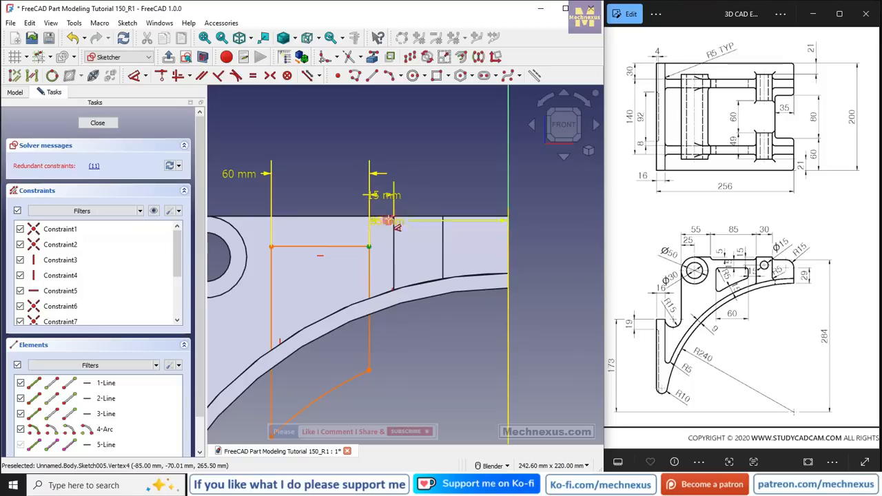
left_click(558, 231)
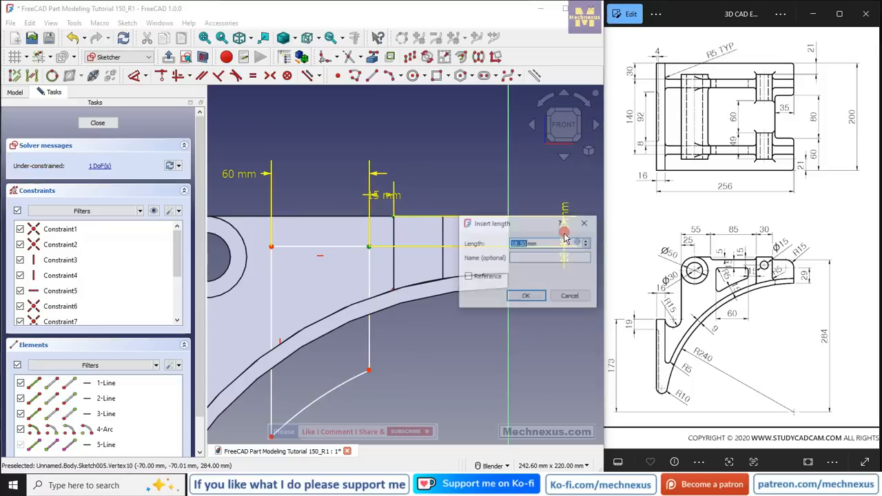
type("20")
key("Return")
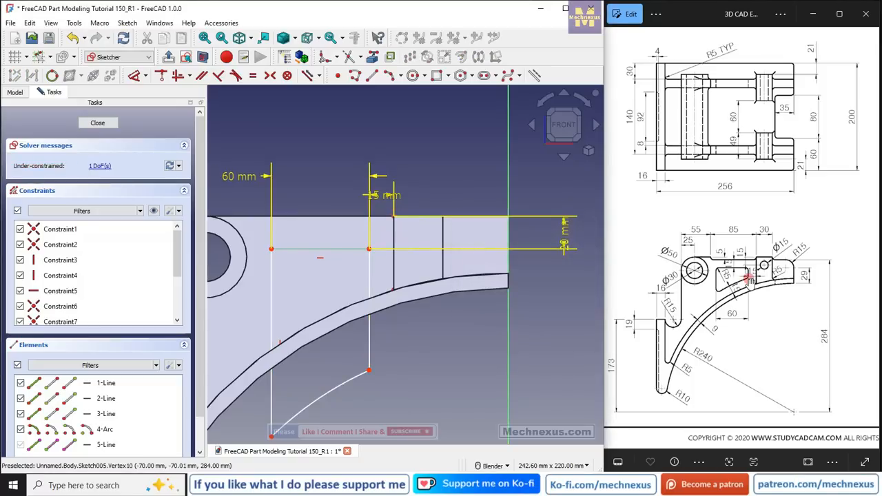
Set the radius of the profile's lower arc to 264 mm
scroll(391, 205, "down", 3)
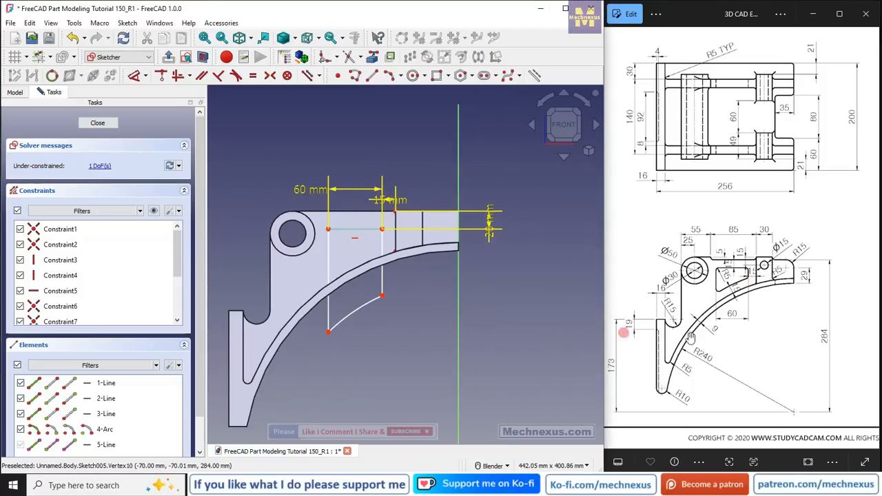
left_click(360, 310)
left_click(396, 360)
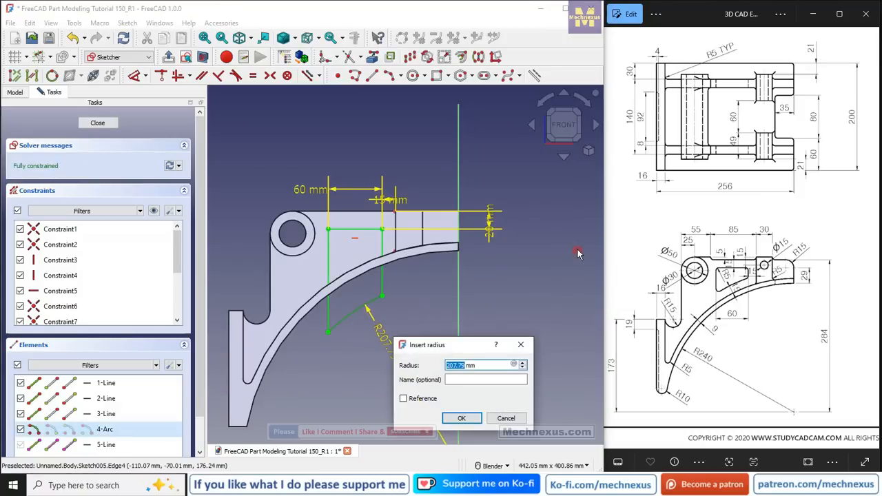
type("264")
key("Return")
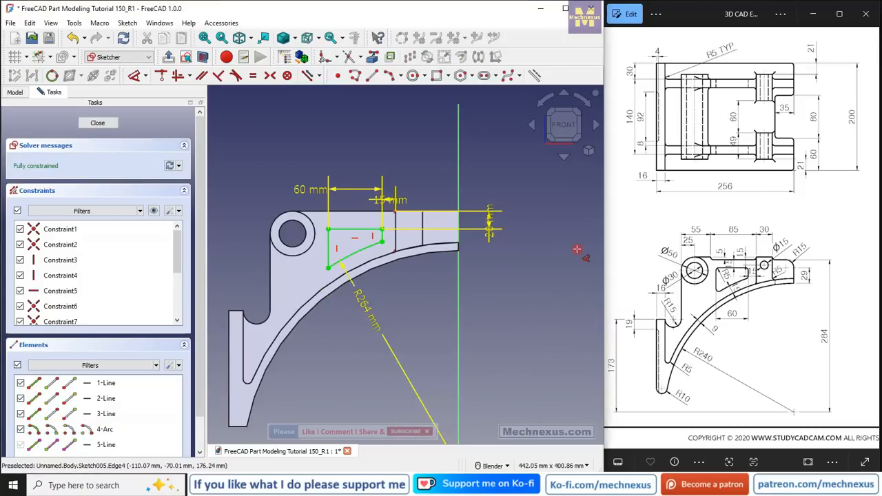
Move the 15 mm and 20 mm dimension labels clear of the profile and close the sketch
mouse_move(389, 200)
left_mouse_down()
mouse_move(413, 169)
mouse_move(479, 146)
left_mouse_up()
scroll(351, 165, "down", 2)
left_click_drag(441, 203, 446, 248)
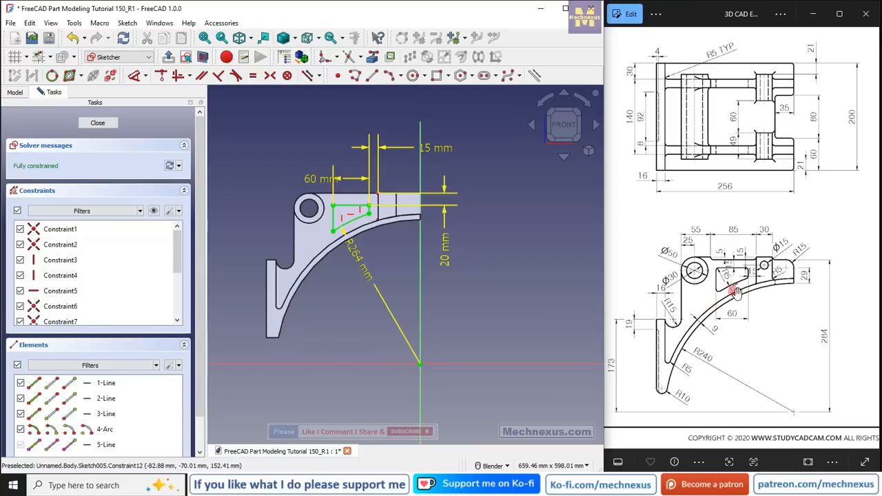
left_click(96, 124)
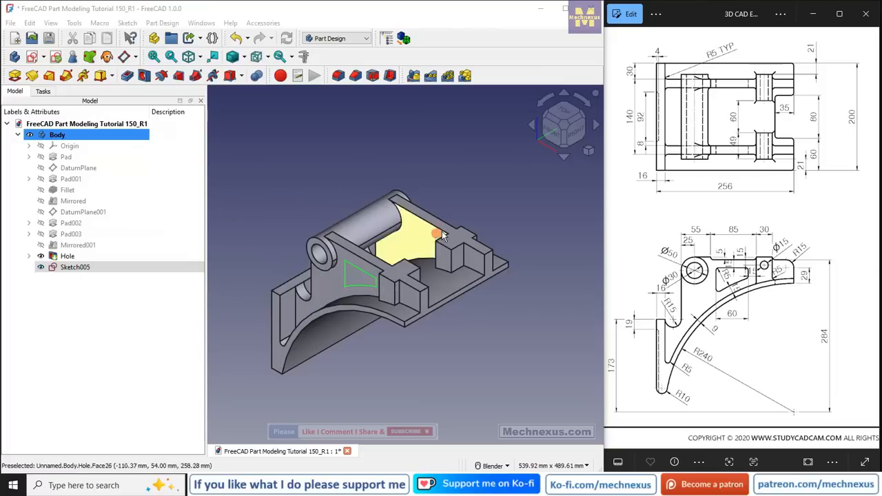
Pocket the cutout sketch through all so it cuts both side webs
left_click(128, 76)
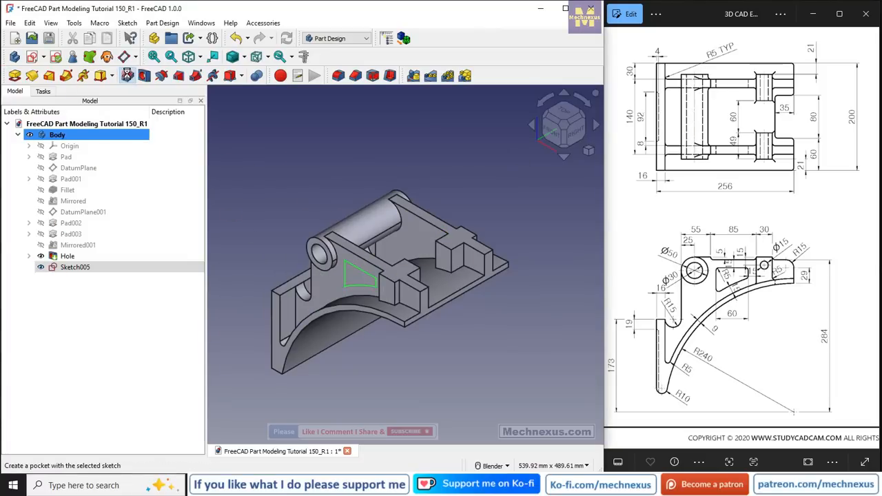
left_click(118, 165)
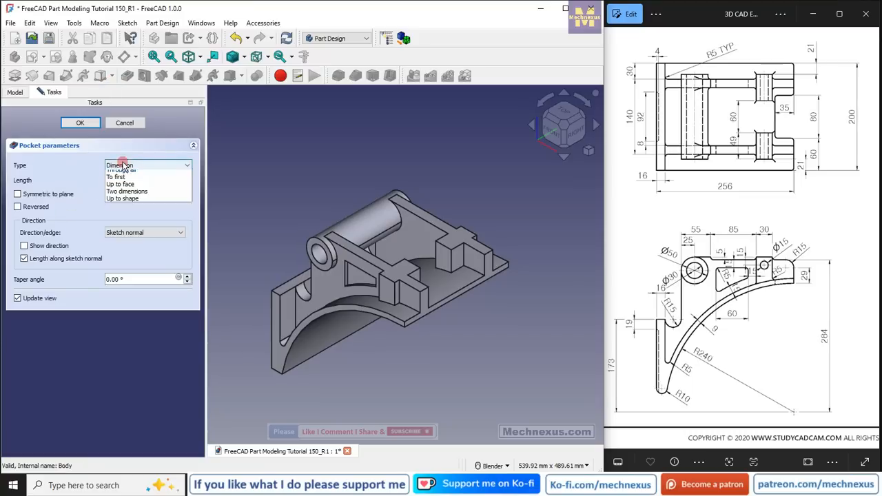
left_click(125, 181)
left_click(79, 124)
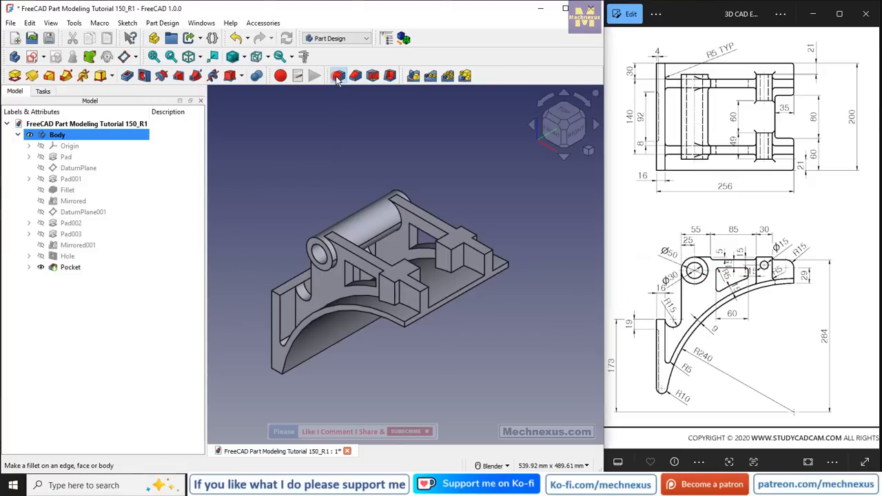
Start a fillet with a 5 mm radius and pick the two corner edges on the hub side of the near web's opening
left_click(165, 292)
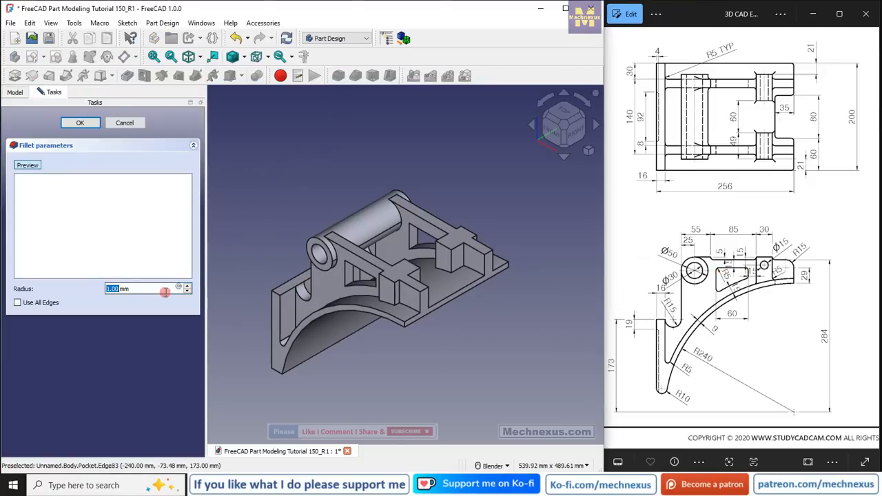
left_click(51, 190)
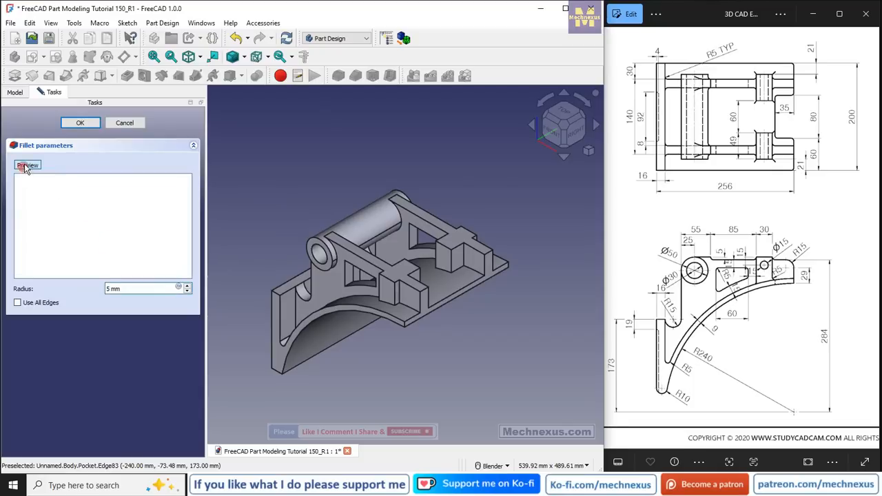
scroll(350, 295, "up", 5)
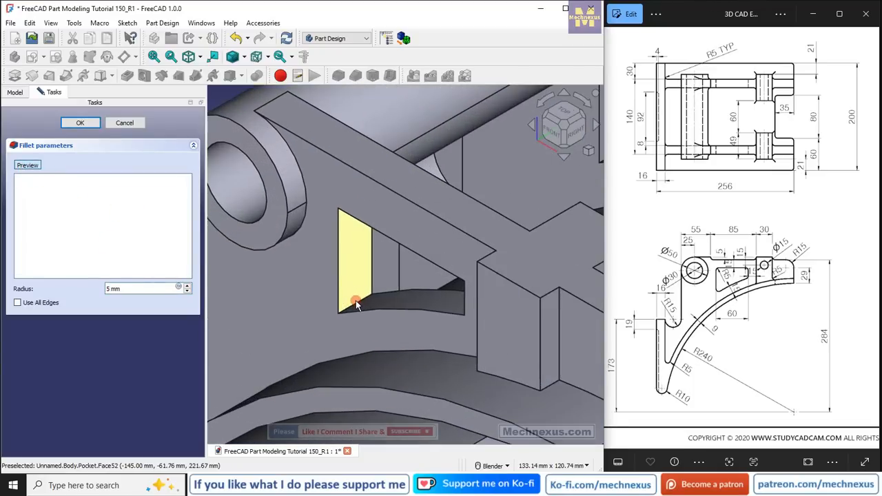
left_click(354, 304)
scroll(372, 230, "down", 3)
middle_click_drag(347, 238, 350, 195)
scroll(350, 200, "up", 4)
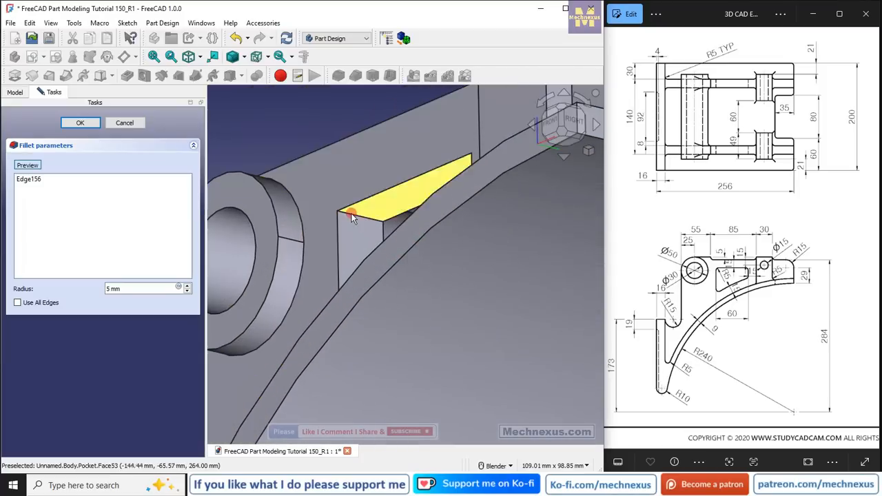
left_click(347, 213)
Add the two corner edges on the block side of the near web's opening to the fillet
scroll(316, 228, "down", 3)
middle_click_drag(355, 244, 488, 272)
scroll(304, 183, "up", 3)
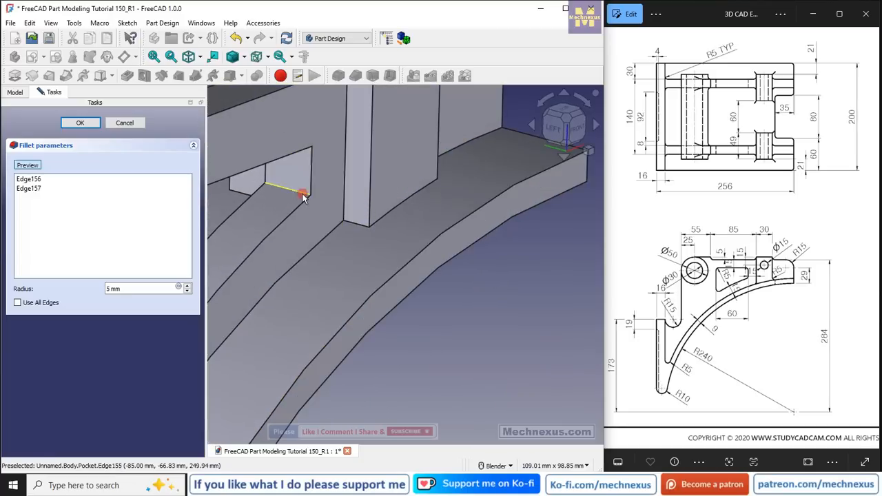
left_click(305, 198)
scroll(302, 232, "down", 3)
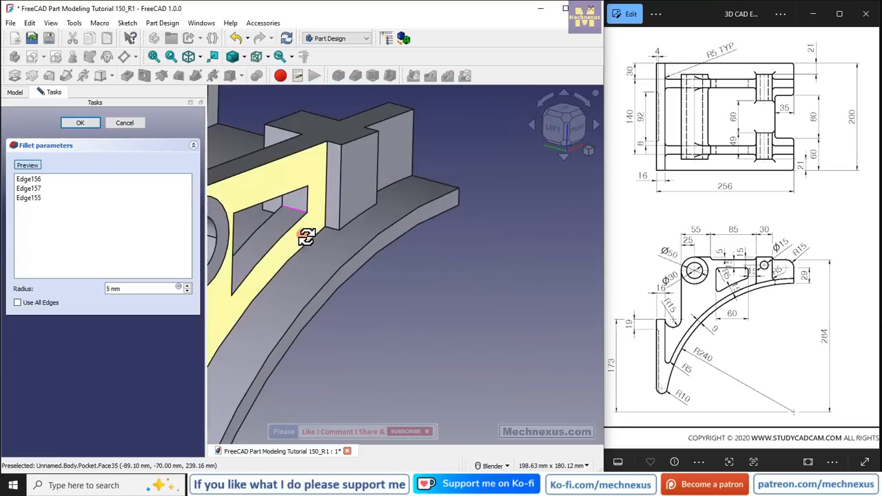
middle_click_drag(305, 237, 309, 191)
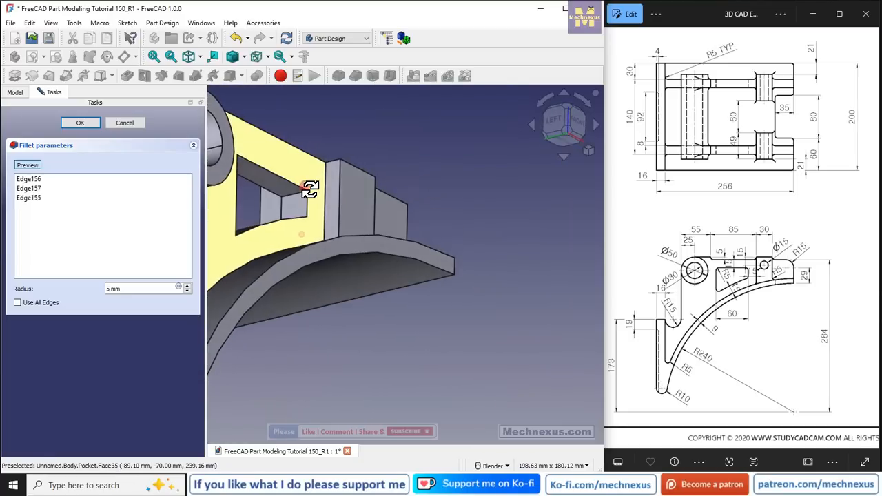
left_click(345, 226)
Add the lower and upper corner edges on the hub side of the far web's opening to the fillet
scroll(344, 226, "down", 3)
middle_click_drag(354, 222, 230, 286)
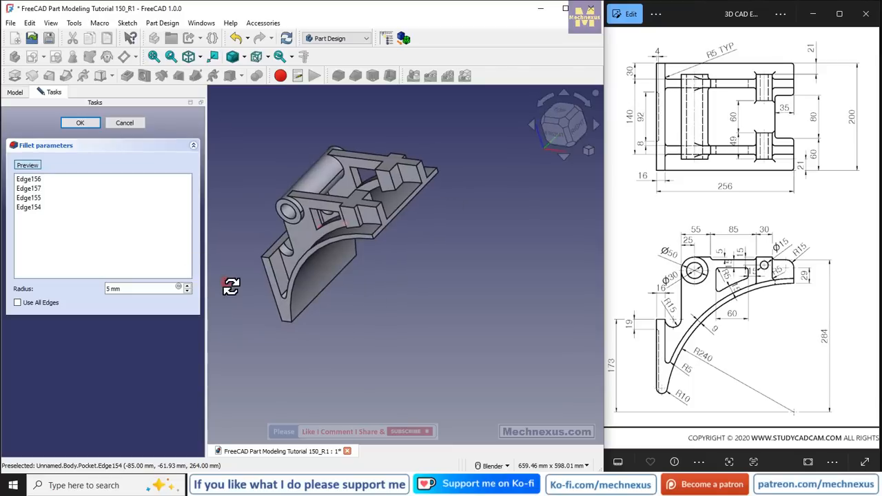
scroll(364, 204, "up", 5)
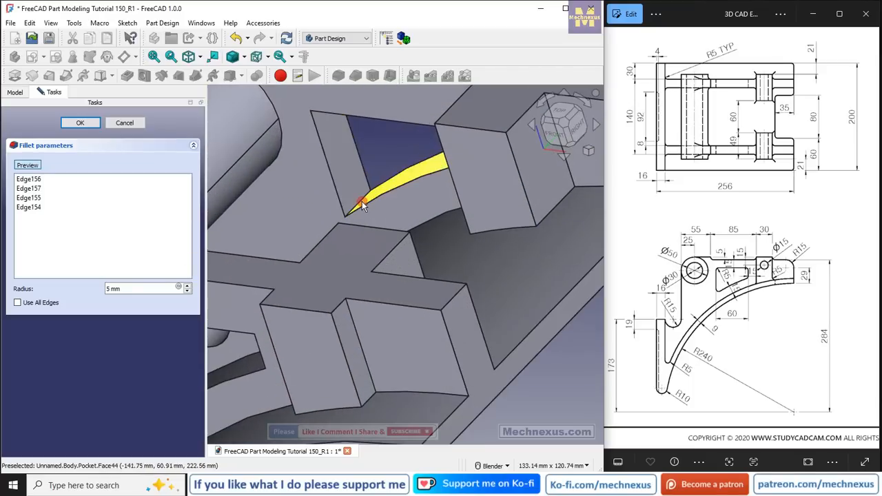
left_click(349, 248)
scroll(349, 249, "down", 3)
middle_click_drag(349, 248, 256, 256)
scroll(383, 176, "up", 2)
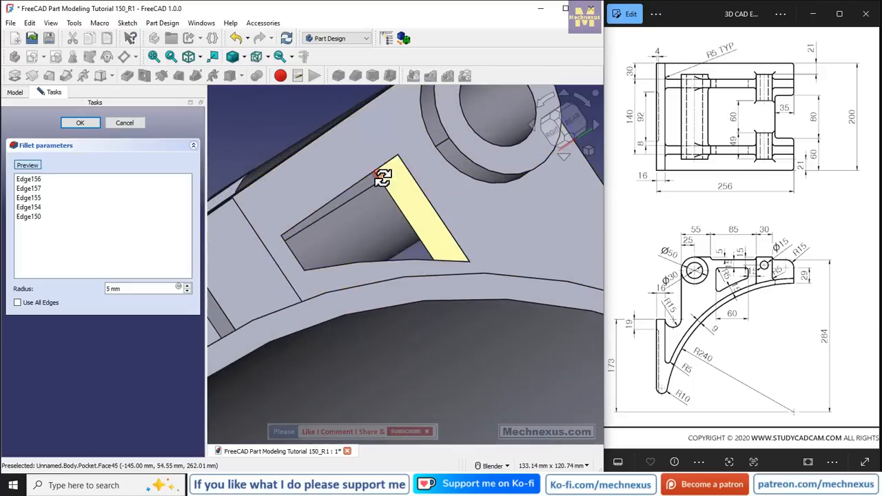
middle_click_drag(382, 176, 369, 168)
scroll(374, 163, "up", 2)
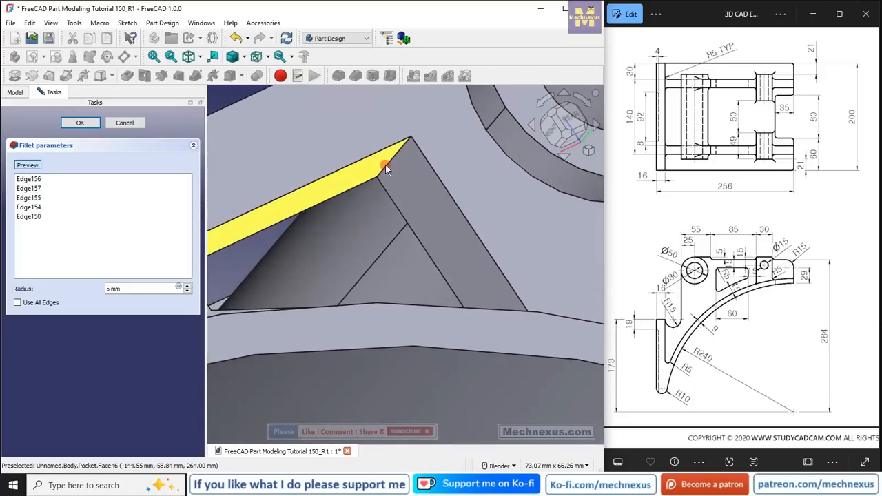
left_click(381, 170)
Add the lower and upper corner edges on the block side of the far web's opening to the fillet
scroll(383, 171, "down", 7)
middle_click_drag(382, 173, 331, 238)
scroll(330, 234, "up", 2)
scroll(329, 228, "up", 1)
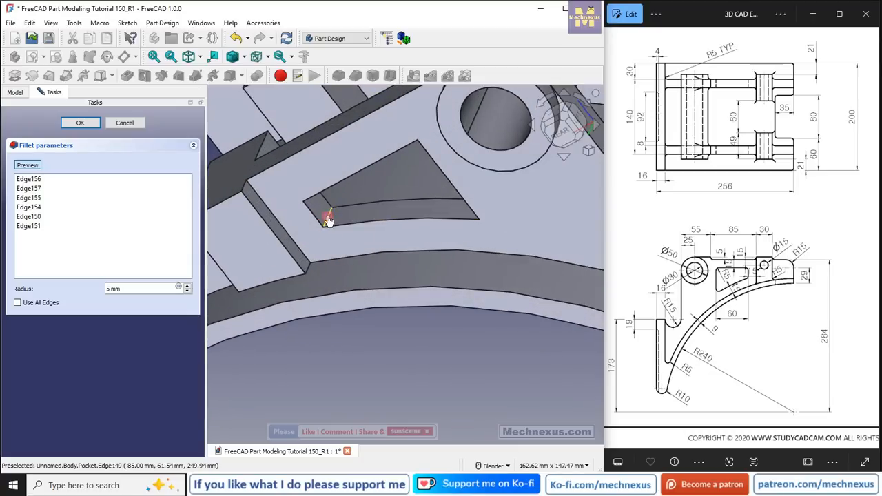
scroll(344, 254, "down", 2)
middle_click_drag(344, 253, 303, 230)
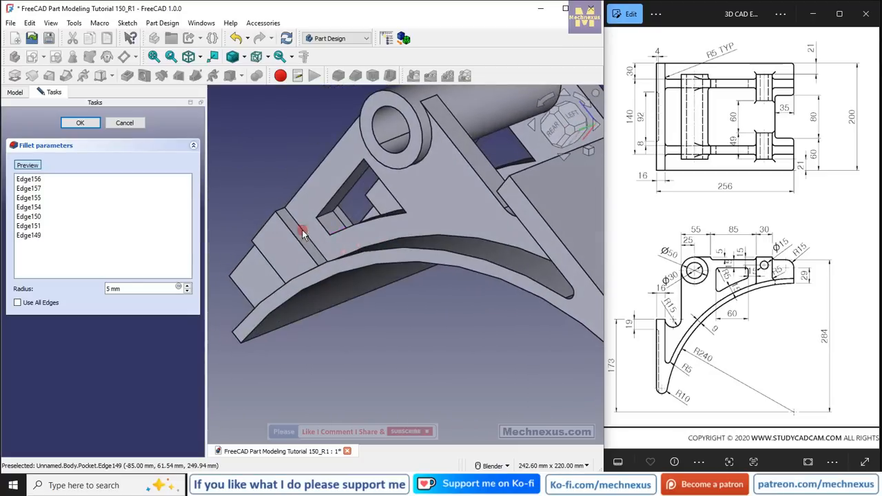
scroll(326, 220, "up", 2)
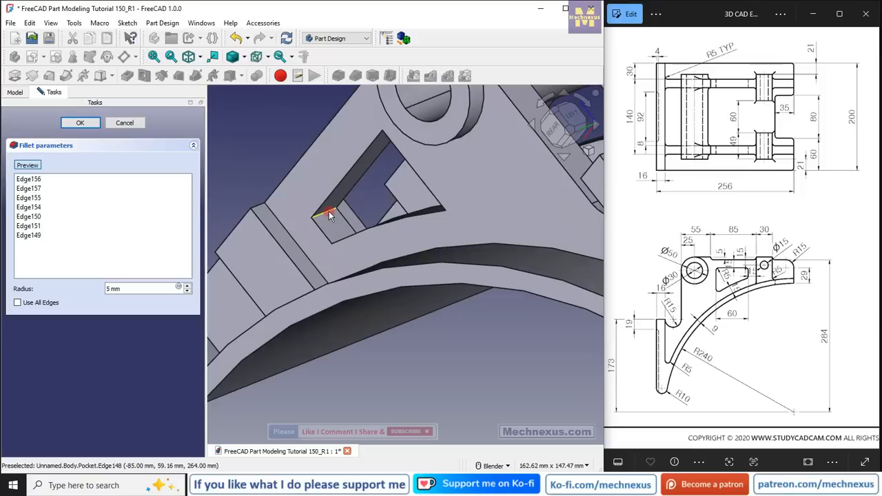
left_click(336, 250)
middle_click_drag(337, 249, 269, 219)
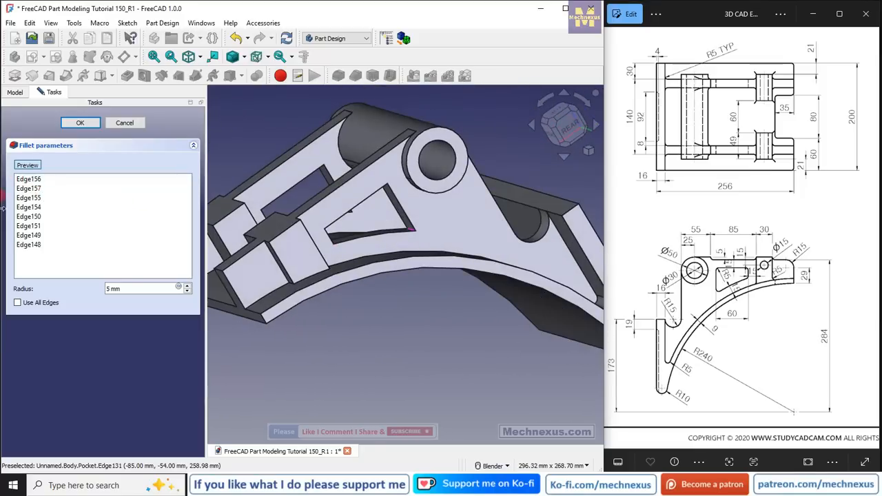
left_click(28, 245)
right_click(21, 252)
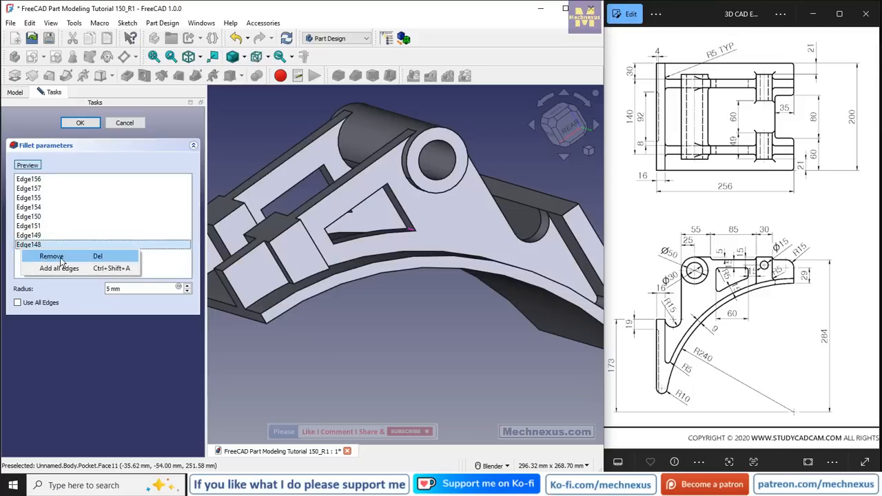
left_click(120, 323)
left_click(43, 354)
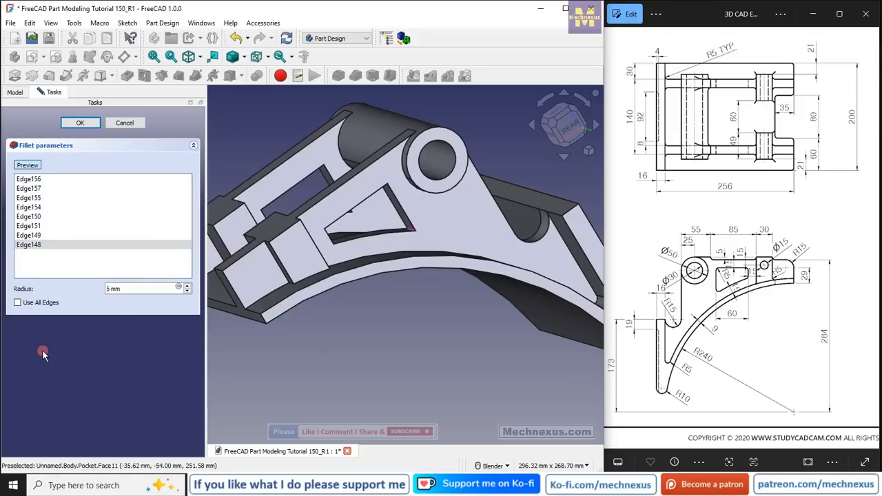
Apply the 5 mm fillet to the corner edges of both web openings and check the result against the drawing
scroll(447, 382, "down", 1)
left_click(86, 126)
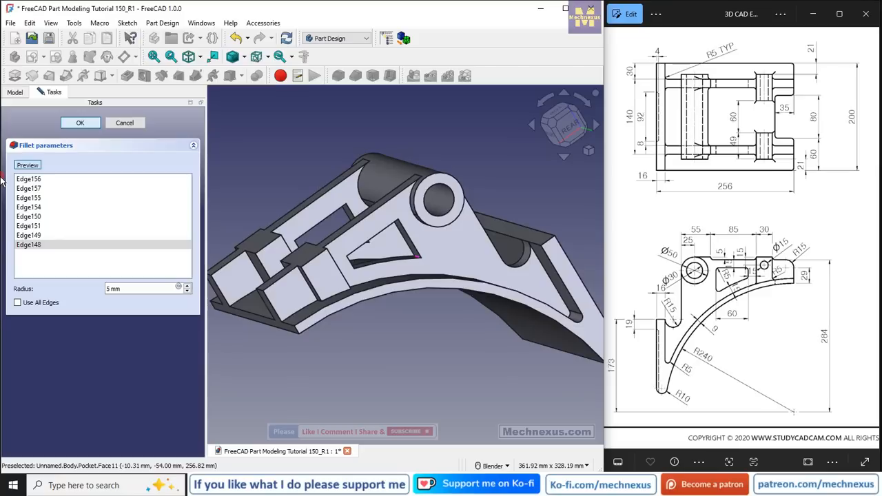
middle_click_drag(363, 246, 505, 243)
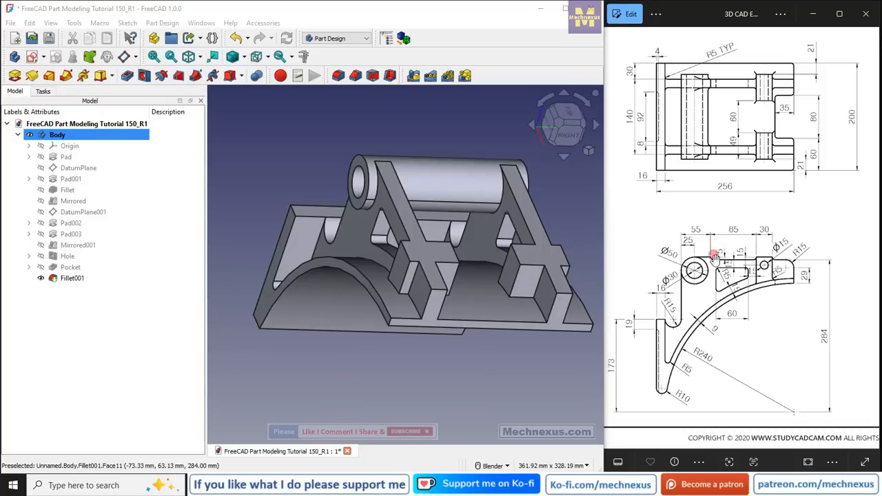
left_click(388, 128)
left_click(587, 150)
left_click(612, 154)
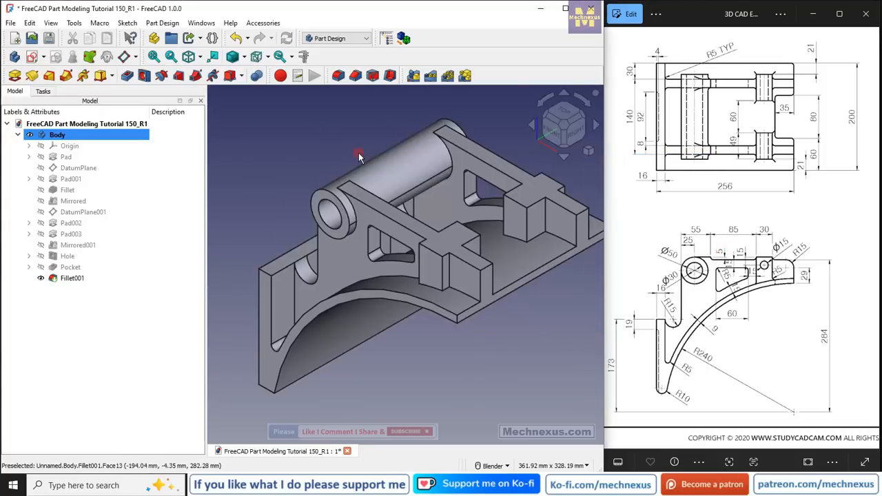
Create a sketch on the near web's outer face and project the web's top edge as external geometry
left_click(395, 232)
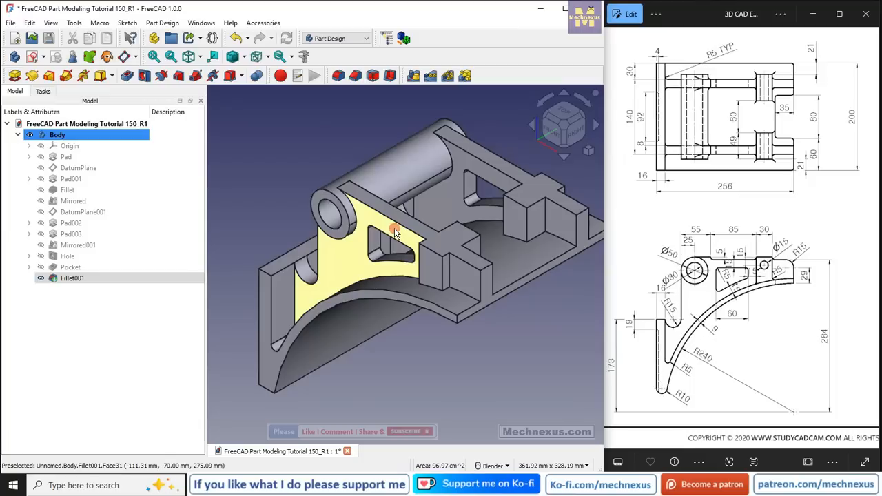
left_click(33, 57)
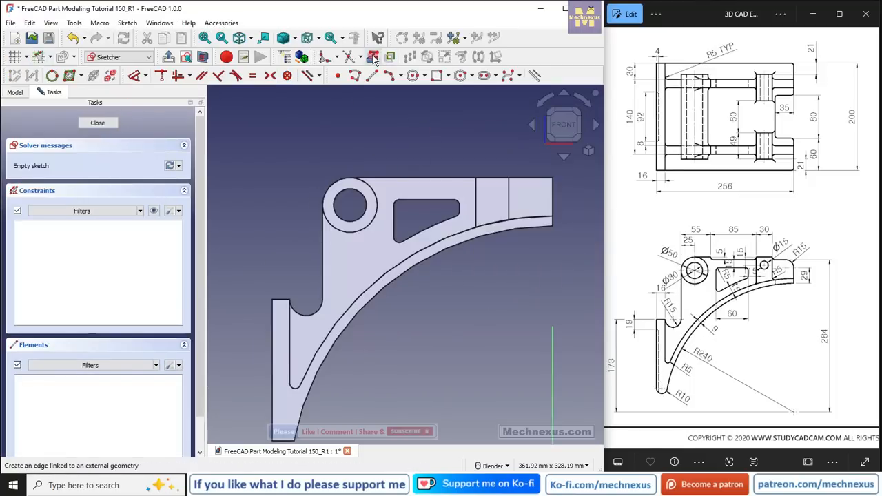
scroll(450, 178, "up", 1)
left_click(448, 177)
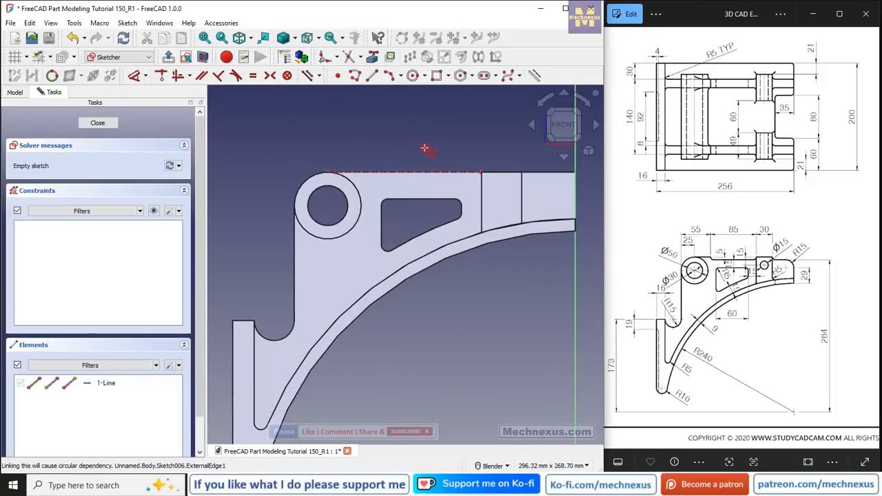
Sketch a rectangle about 65 mm long and 7 mm high below the projected top edge, with its upper side on that edge
scroll(423, 148, "up", 2)
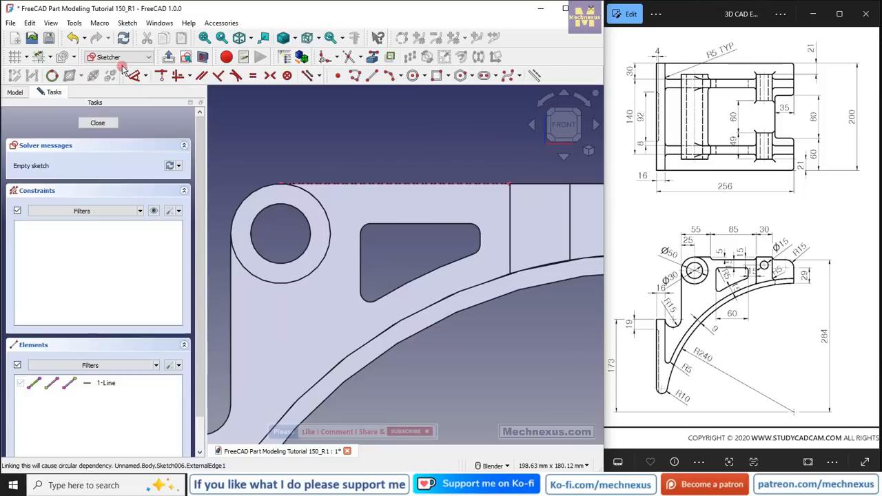
left_click(439, 76)
left_click(363, 184)
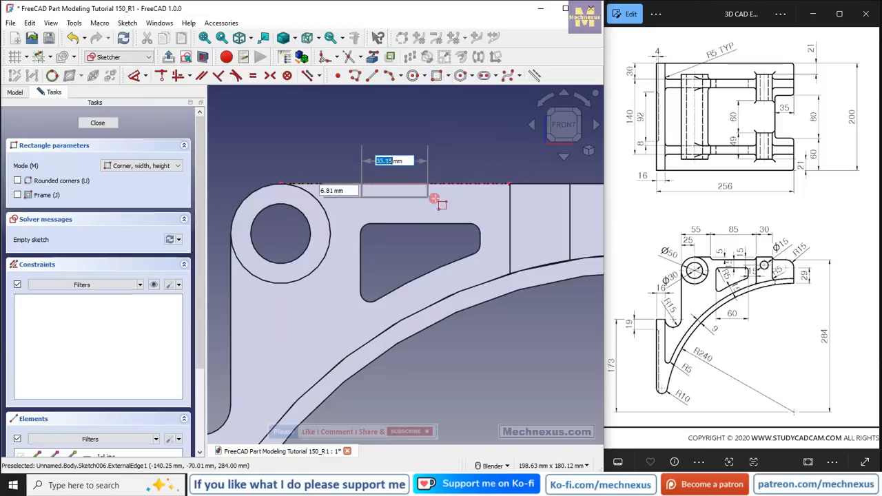
left_click(489, 202)
scroll(370, 149, "down", 2)
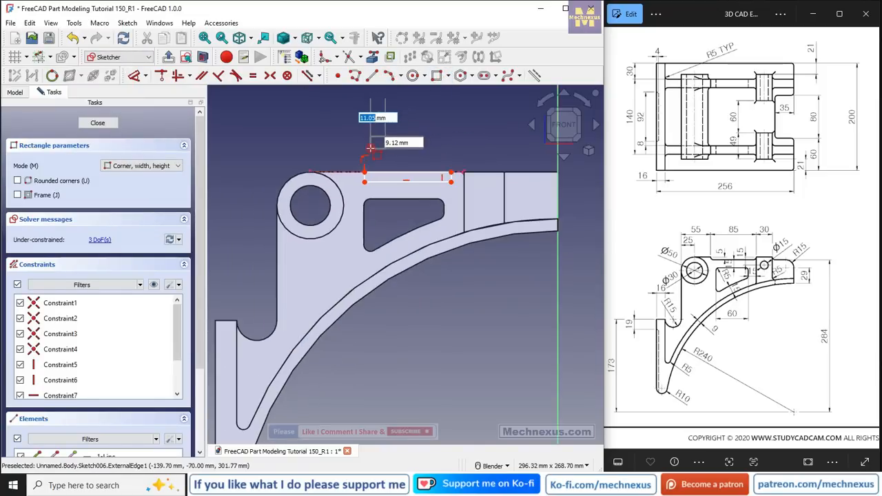
Set the rectangle's length to 85 mm
scroll(398, 151, "up", 1)
left_click(139, 78)
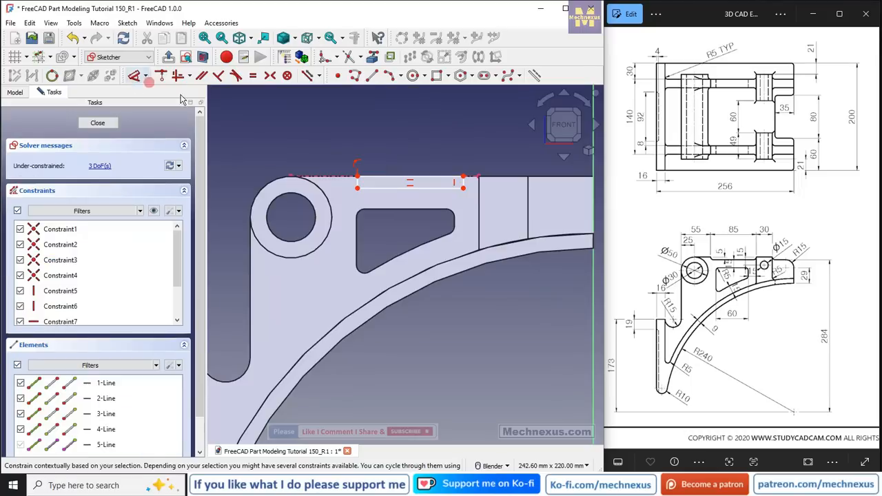
left_click(393, 178)
left_click(402, 151)
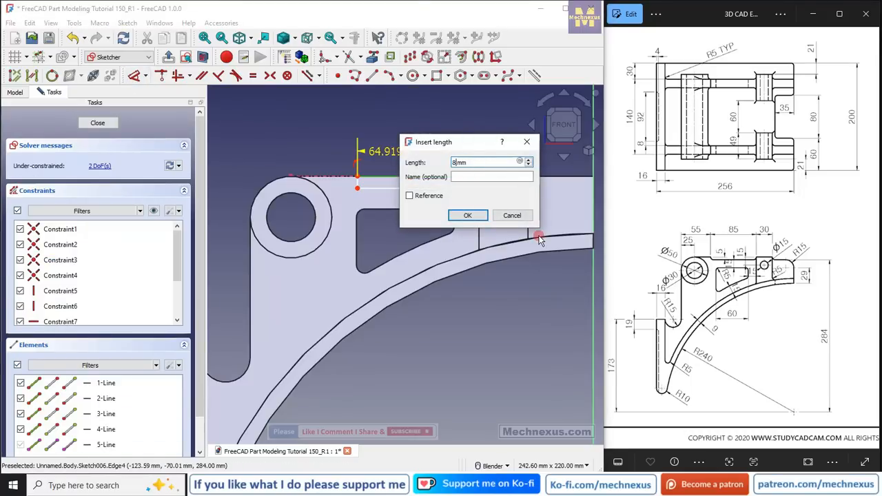
key("Return")
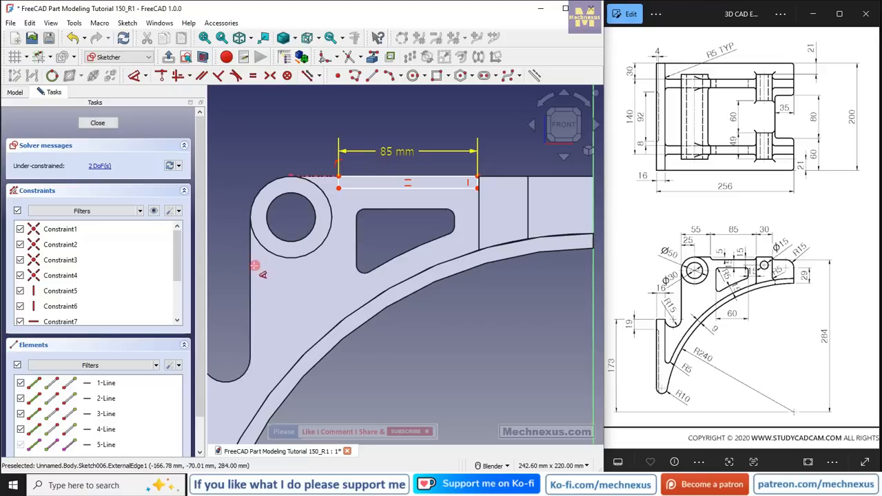
Project the web's vertical edge below the hub and set its upper end 55 mm horizontally from the rectangle's upper left corner
left_click(374, 58)
left_click(251, 281)
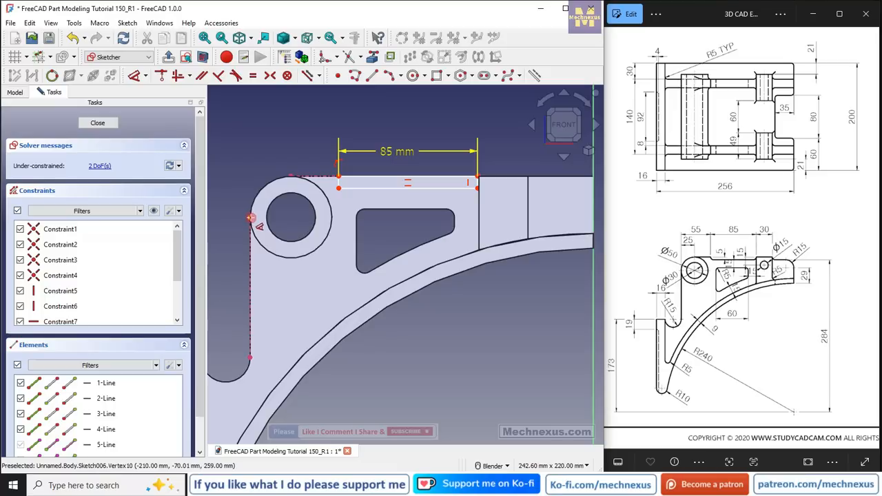
left_click(251, 218)
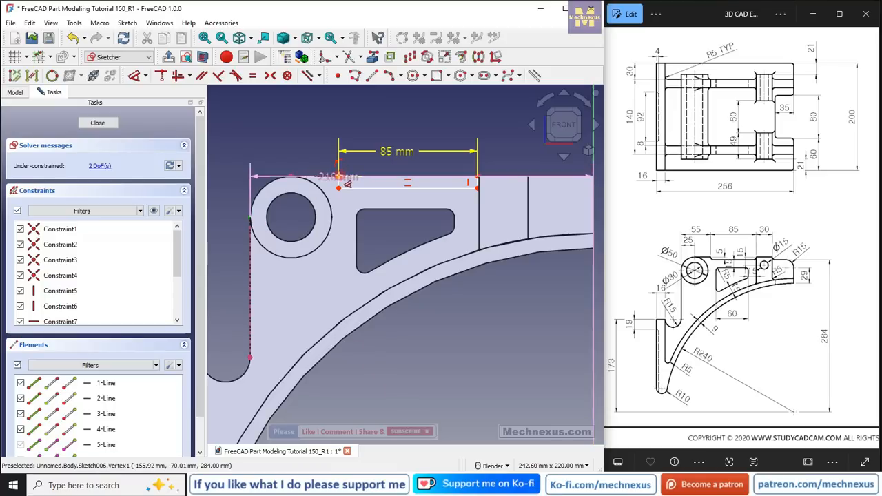
left_click(340, 180)
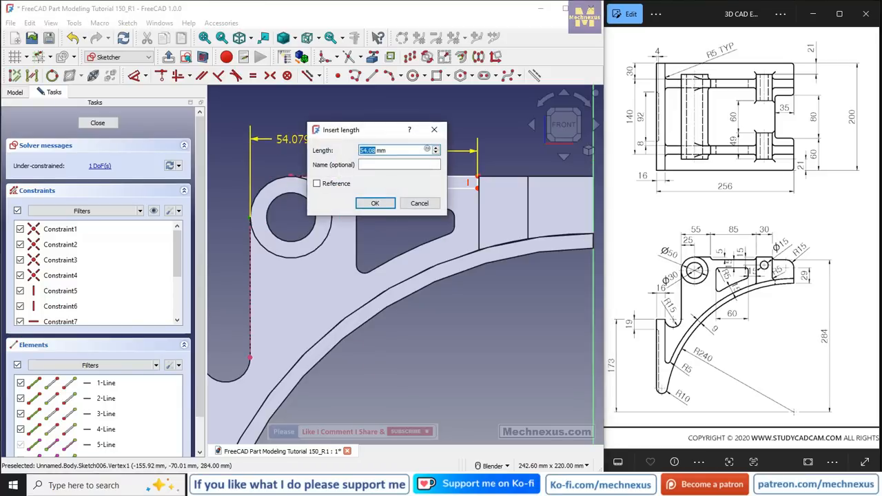
key("Return")
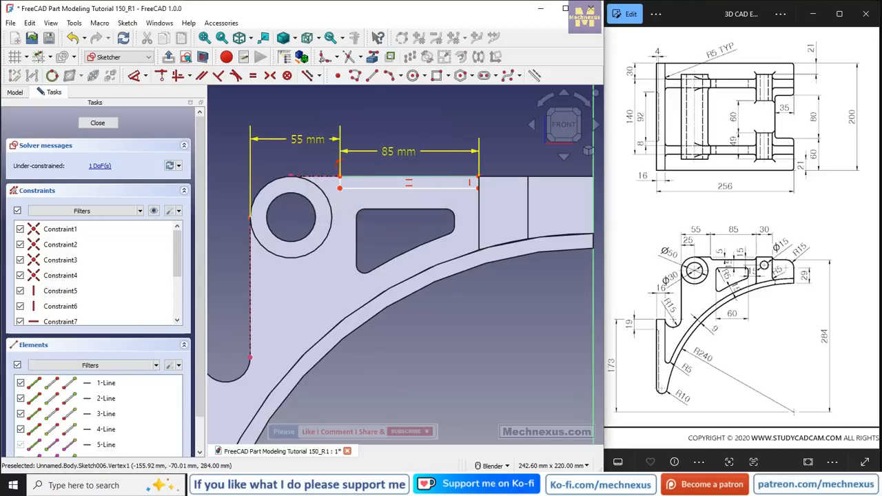
Set the rectangle's height to 5 mm and finish the sketch
scroll(476, 155, "up", 2)
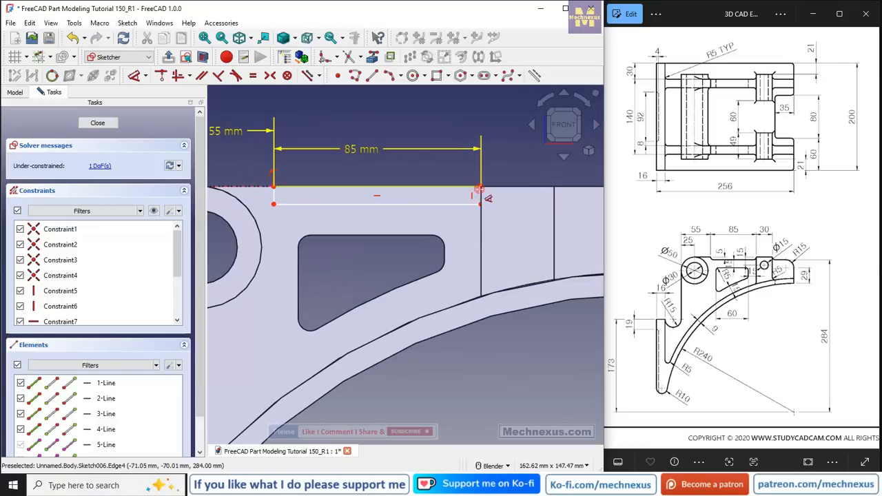
left_click(275, 194)
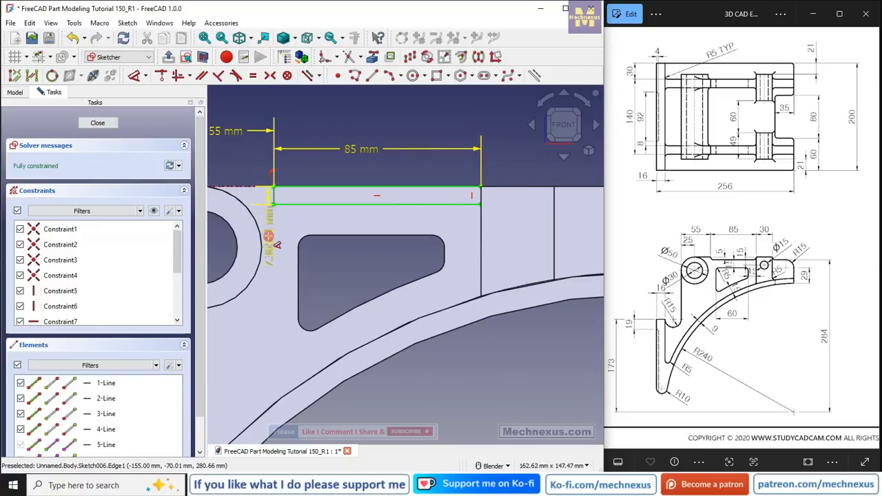
left_click(272, 242)
key("Return")
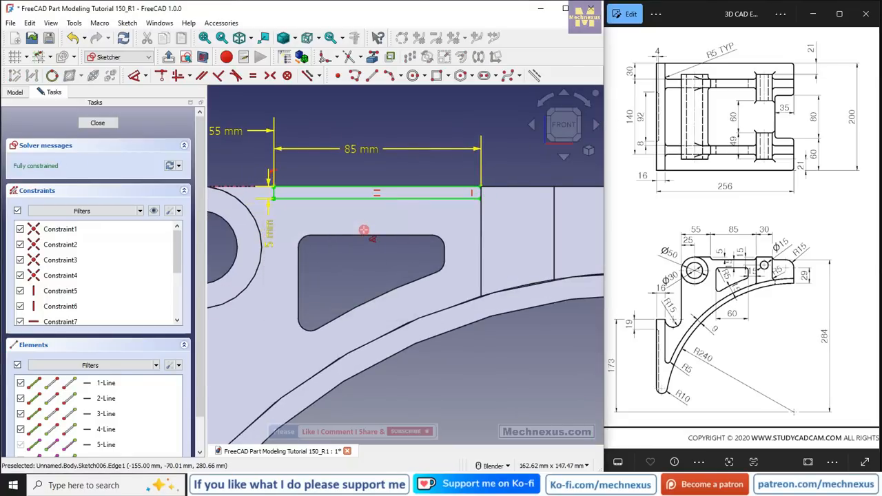
scroll(734, 274, "up", 5)
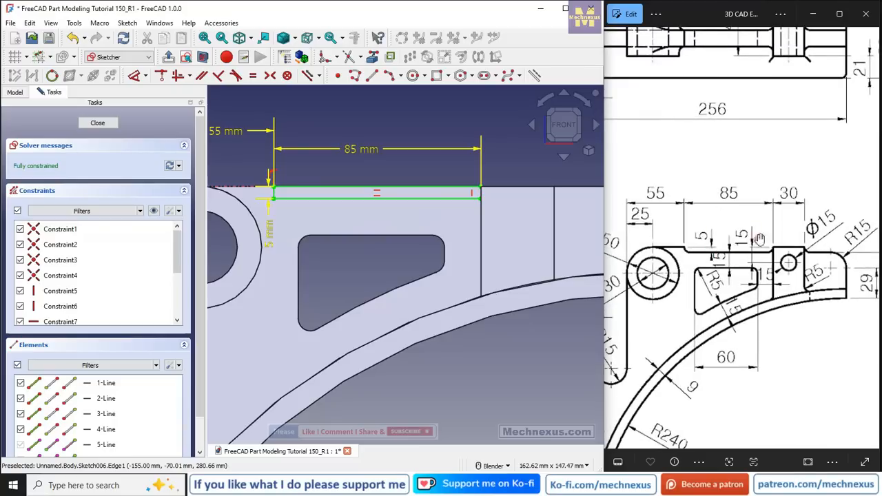
scroll(355, 222, "down", 3)
left_click(91, 123)
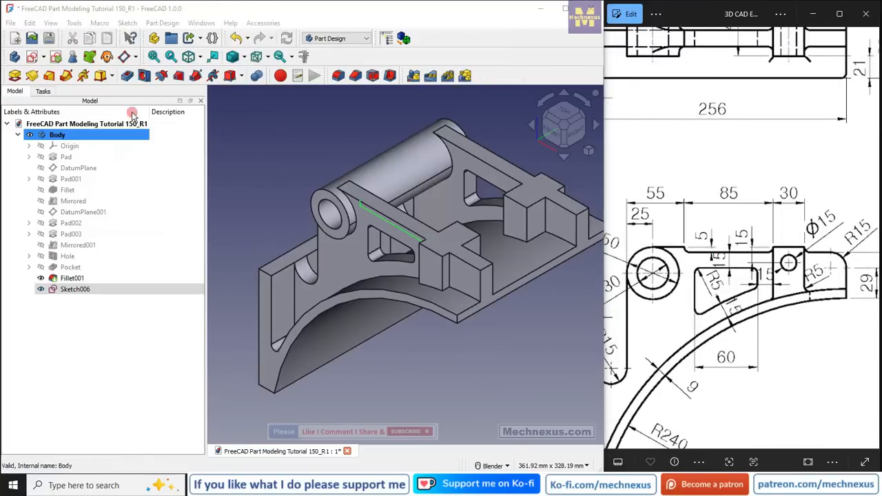
Pocket the rectangle through both webs to cut the shallow recess along their top edges
left_click(125, 74)
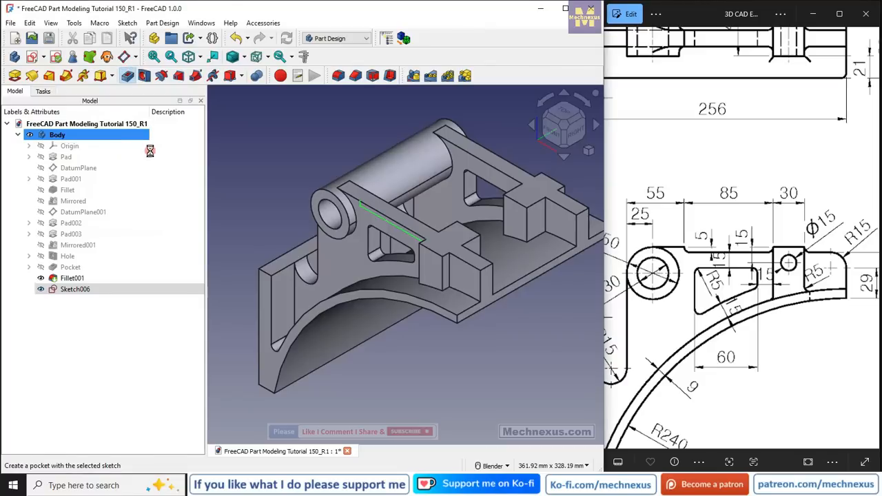
left_click(119, 166)
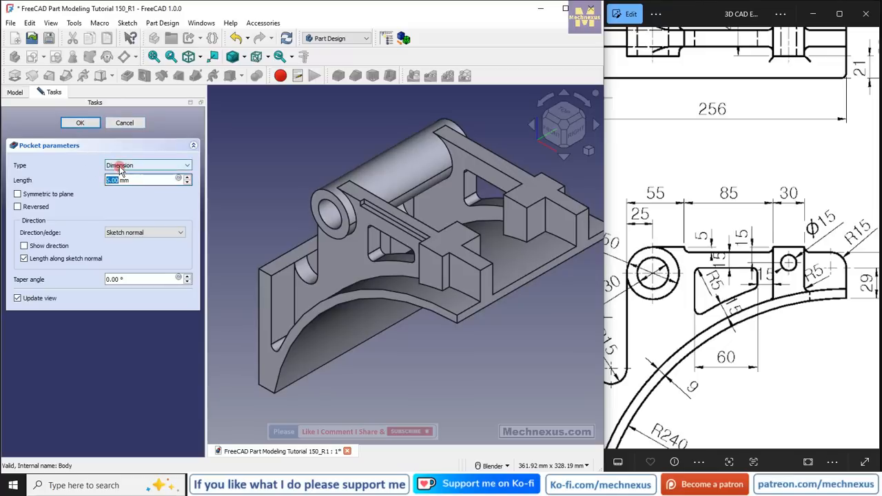
left_click(133, 184)
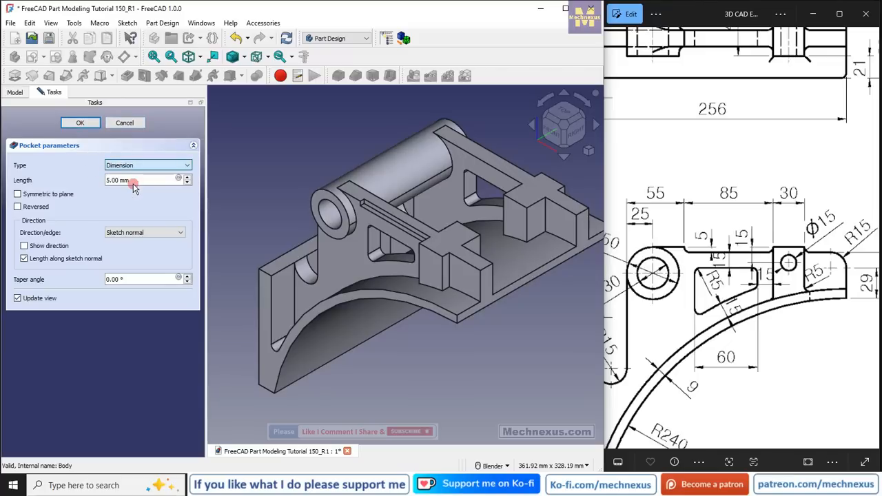
left_click(85, 123)
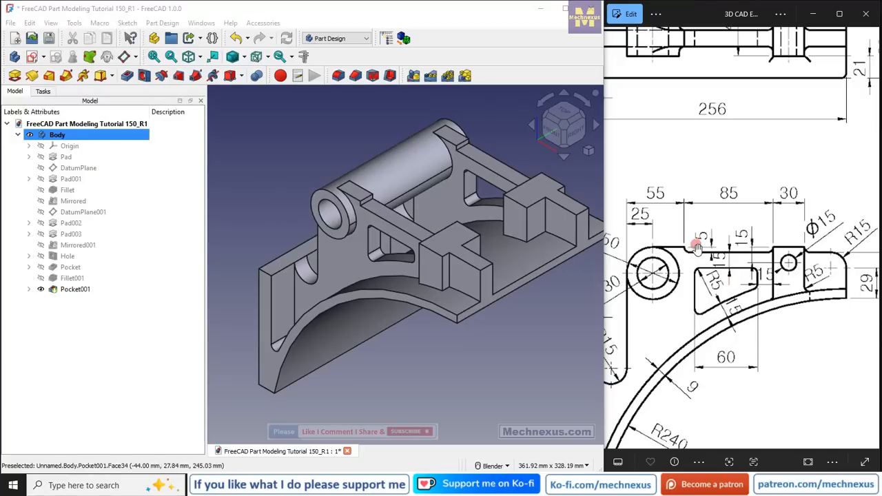
Start a fillet and select the inner corner edge at the hub end of the near web's recess
scroll(381, 199, "up", 3)
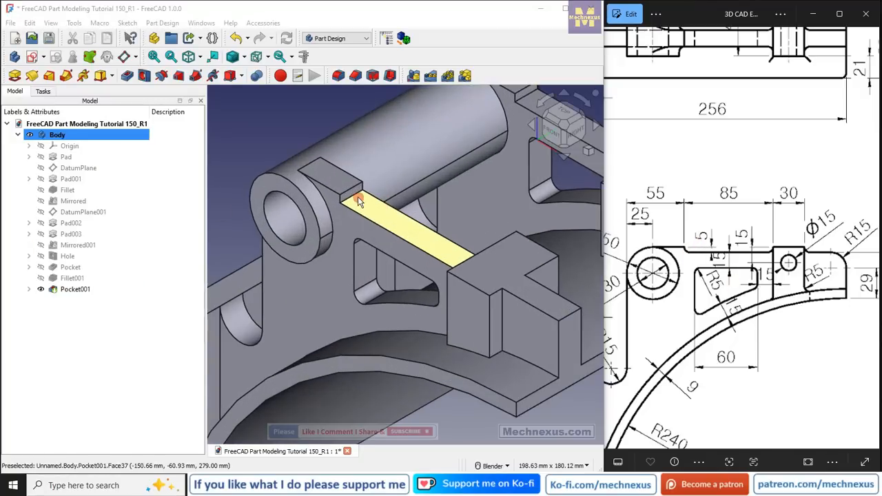
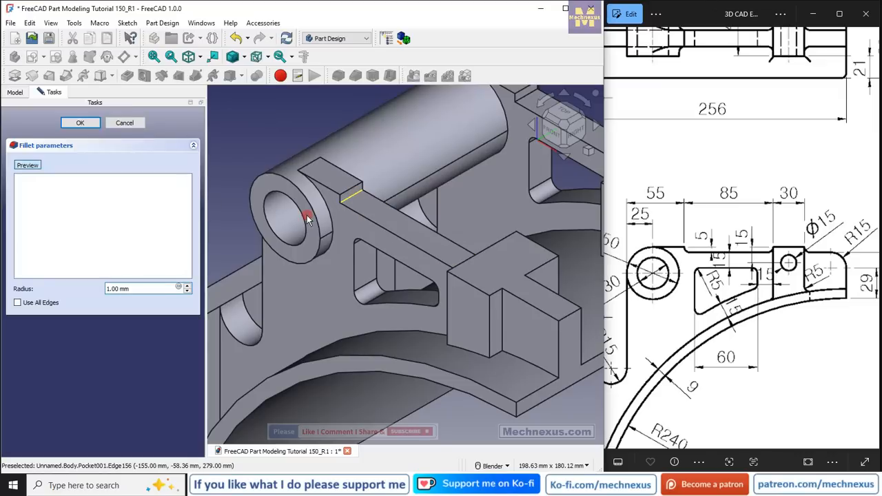
left_click(351, 197)
scroll(307, 218, "down", 3)
middle_click_drag(364, 236, 462, 276)
scroll(386, 234, "up", 2)
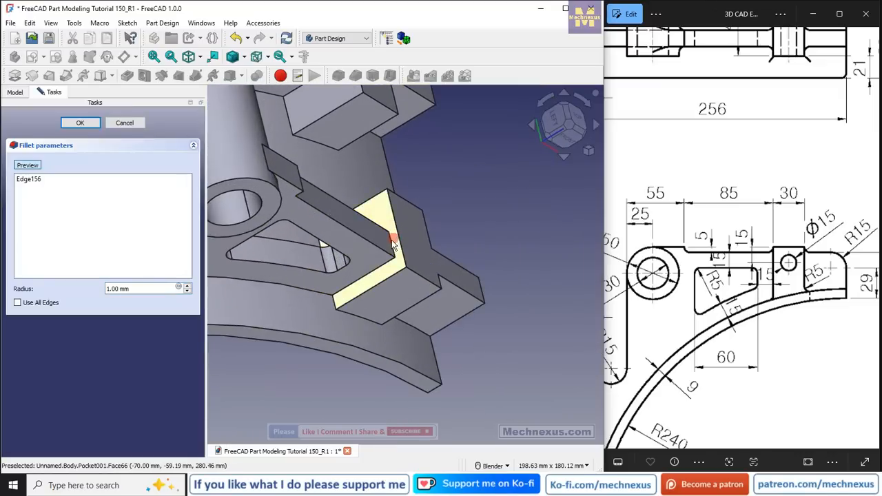
left_click(374, 243)
scroll(374, 269, "down", 4)
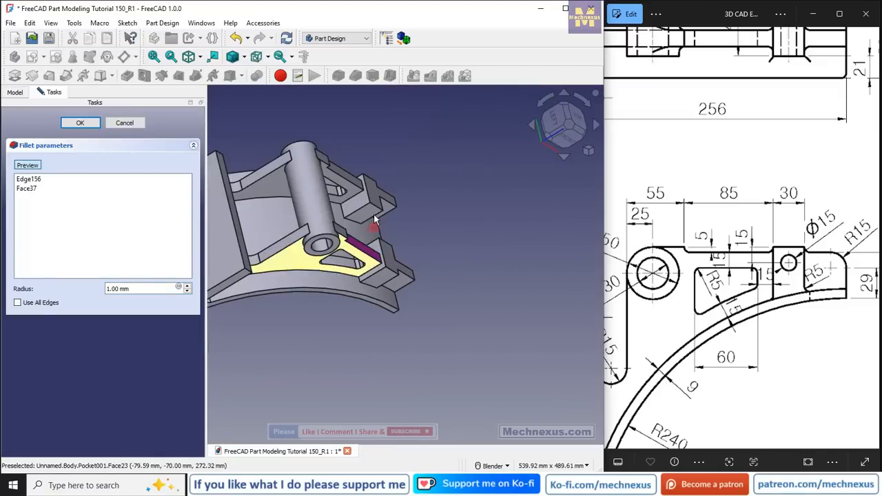
scroll(365, 191, "up", 5)
scroll(346, 200, "down", 2)
middle_click_drag(414, 236, 359, 235)
scroll(363, 235, "up", 1)
scroll(470, 216, "down", 4)
scroll(250, 272, "up", 2)
scroll(351, 240, "up", 1)
scroll(346, 248, "up", 1)
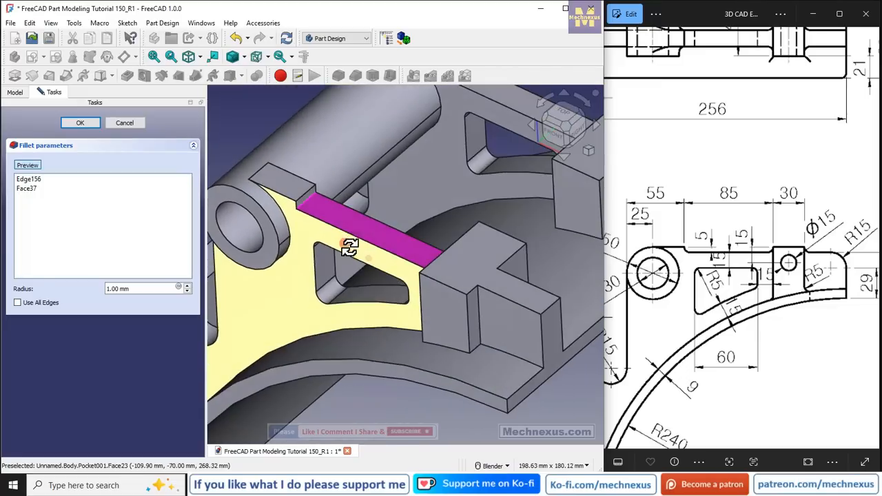
right_click(28, 189)
left_click(58, 198)
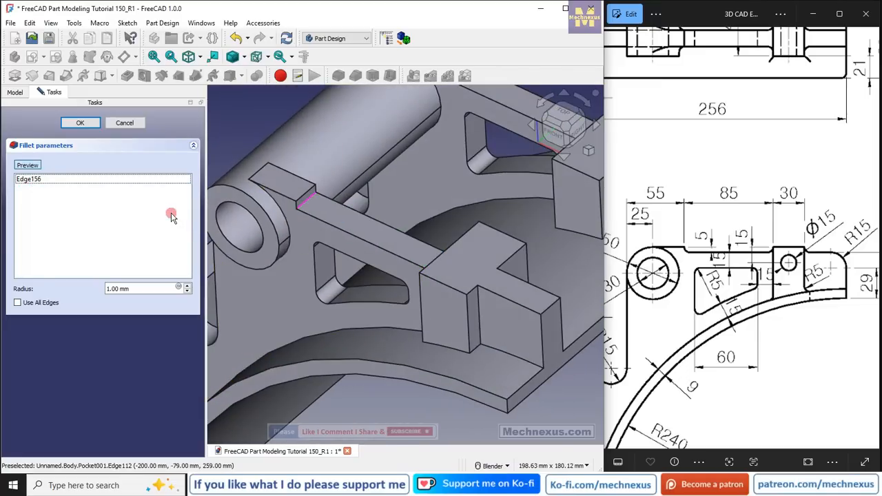
Add the near recess's corner edge at the block end and both corner edges of the far web's recess to the fillet
scroll(350, 257, "up", 1)
scroll(467, 289, "up", 2)
scroll(486, 292, "up", 1)
scroll(491, 289, "up", 1)
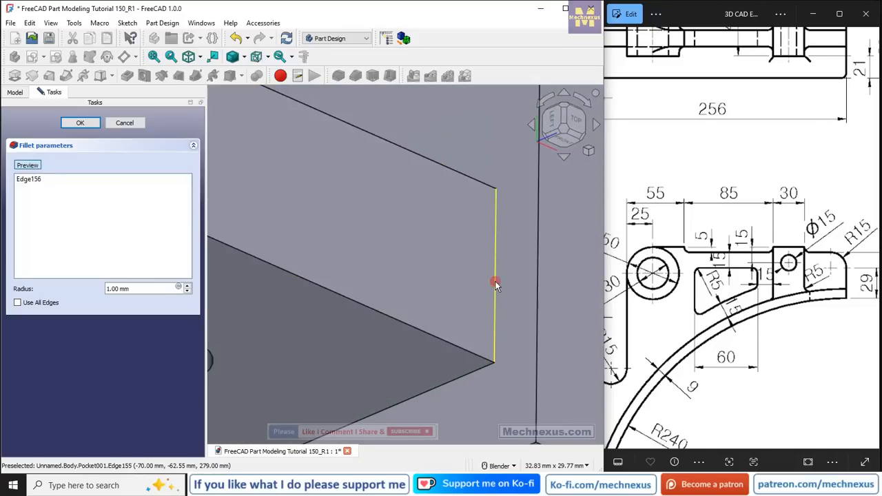
left_click(484, 298)
scroll(484, 297, "down", 5)
middle_click_drag(482, 299, 445, 224)
scroll(445, 224, "up", 5)
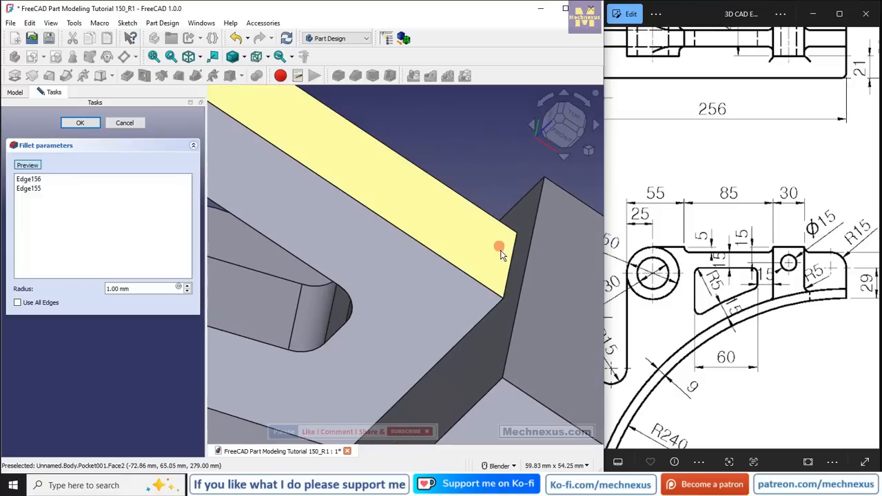
left_click(481, 277)
scroll(480, 277, "down", 5)
middle_click_drag(481, 277, 388, 233)
scroll(456, 257, "up", 4)
scroll(456, 256, "up", 2)
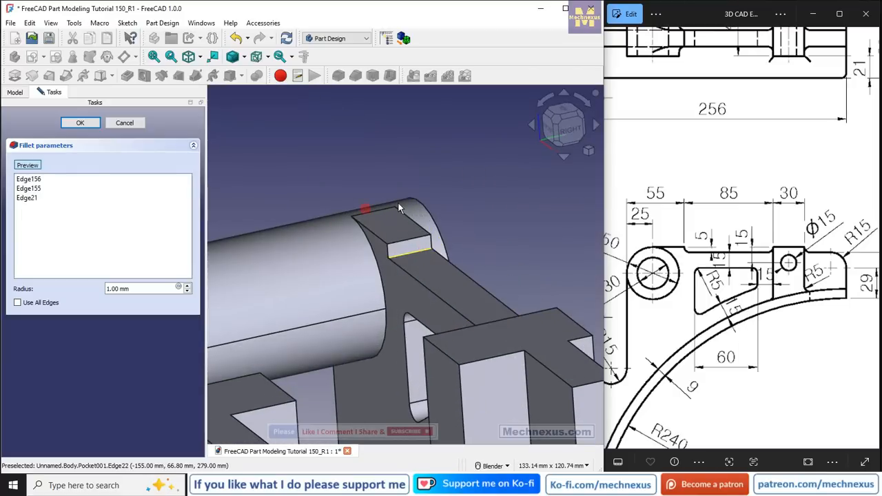
Try to fillet the four recess corner edges with a 5 mm radius
scroll(423, 203, "down", 4)
left_click_drag(107, 284, 67, 282)
type("5")
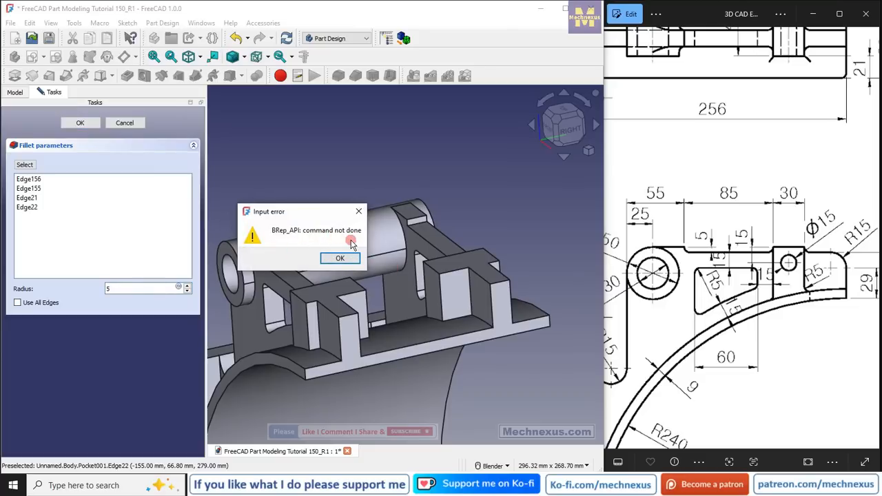
left_click(340, 258)
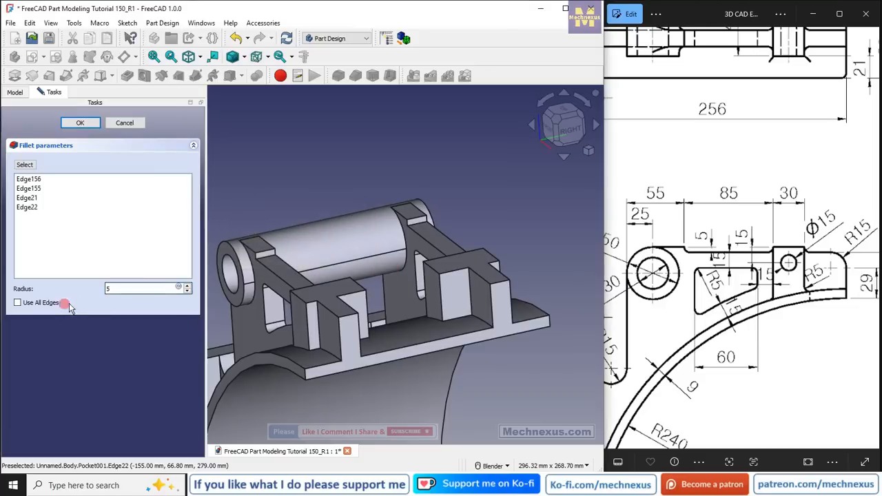
Set the fillet radius to 4.999 mm and apply it to the four recess corner edges
double_click(103, 290)
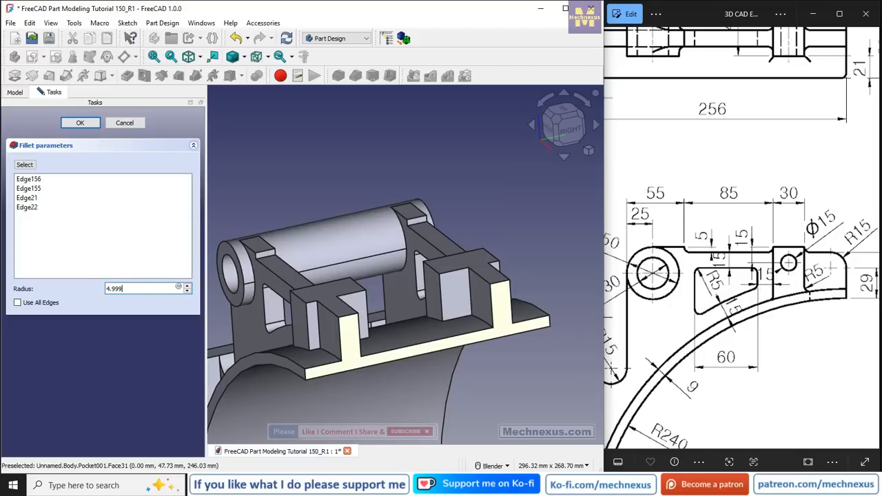
left_click(90, 128)
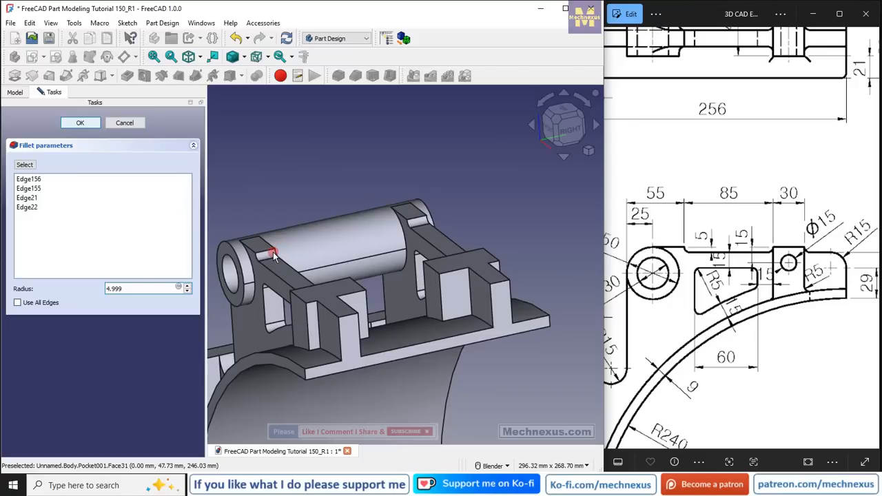
scroll(262, 266, "up", 10)
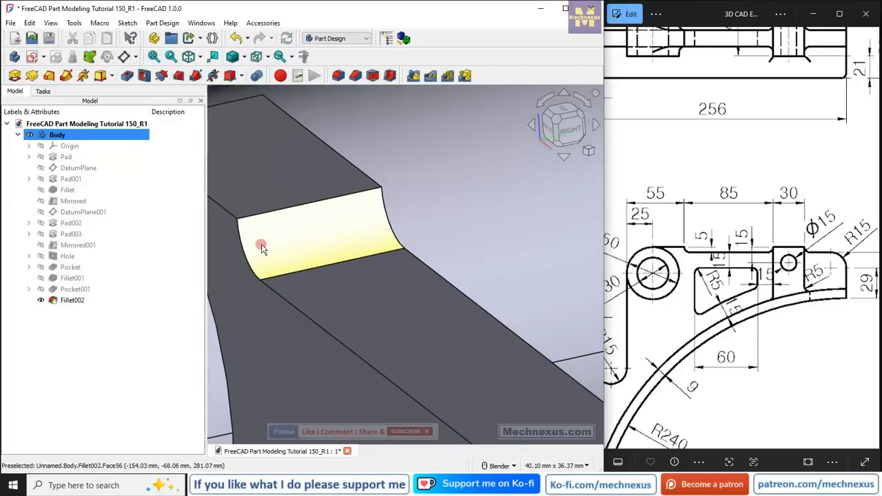
scroll(248, 220, "up", 4)
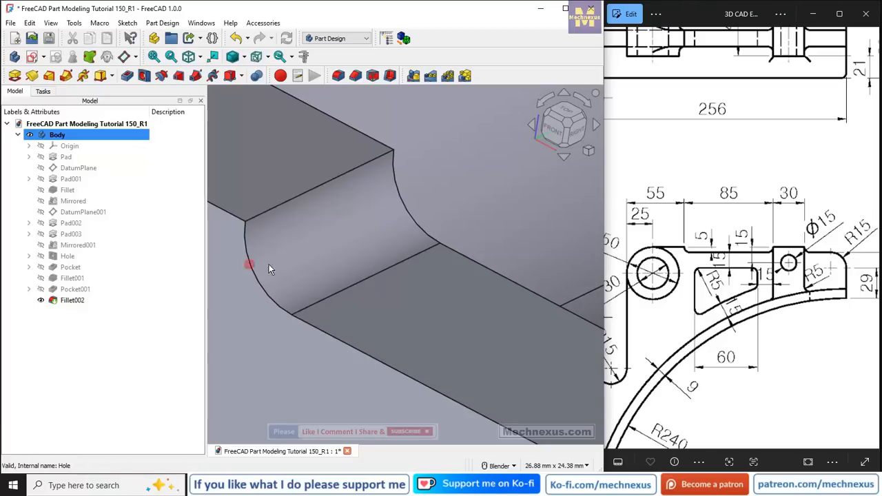
scroll(411, 161, "down", 8)
scroll(411, 160, "down", 2)
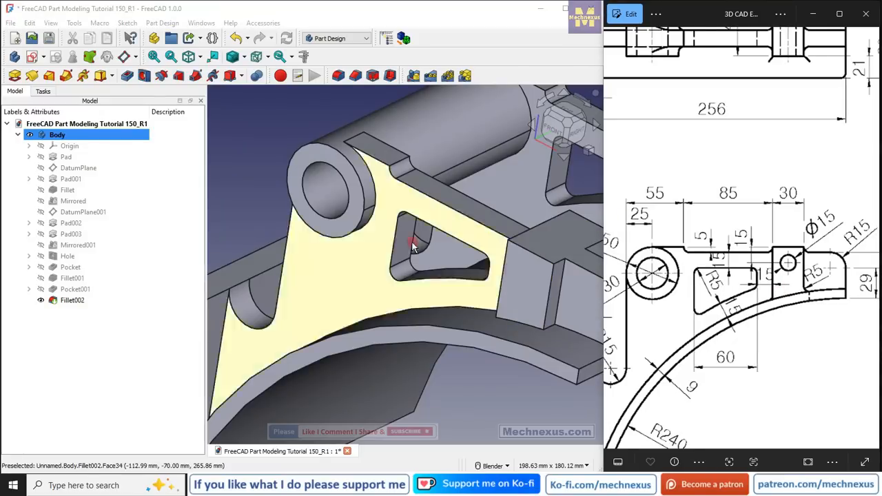
Start a new fillet with a 5 mm radius for the edges around the near block
scroll(394, 191, "down", 3)
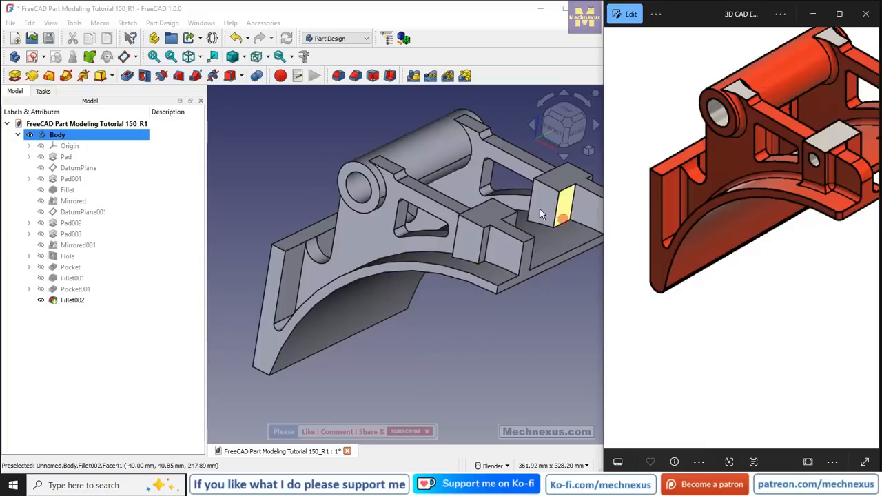
mouse_move(477, 249)
middle_mouse_down()
mouse_move(457, 268)
mouse_move(462, 260)
mouse_move(416, 250)
mouse_move(463, 247)
middle_mouse_up()
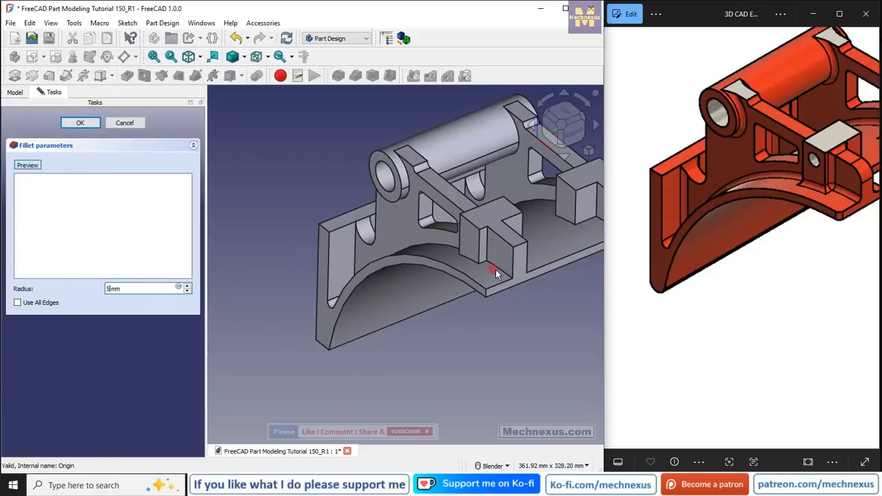
scroll(496, 270, "up", 8)
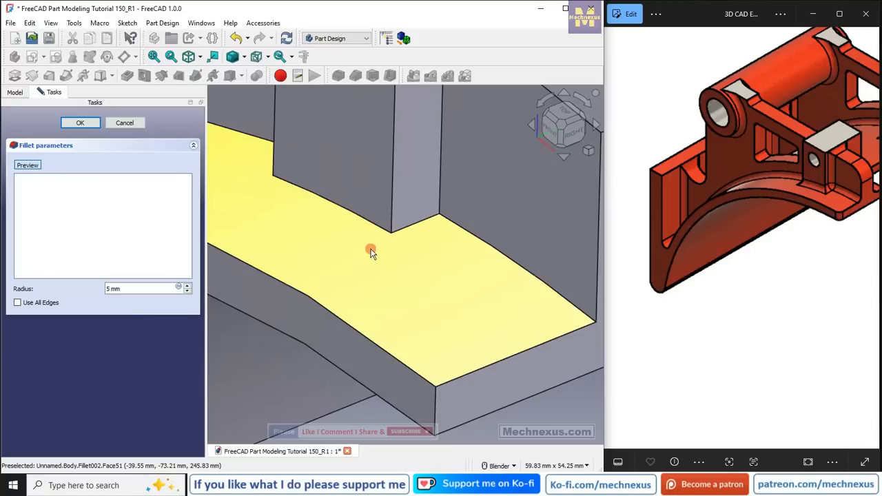
left_click(412, 228)
scroll(406, 231, "down", 8)
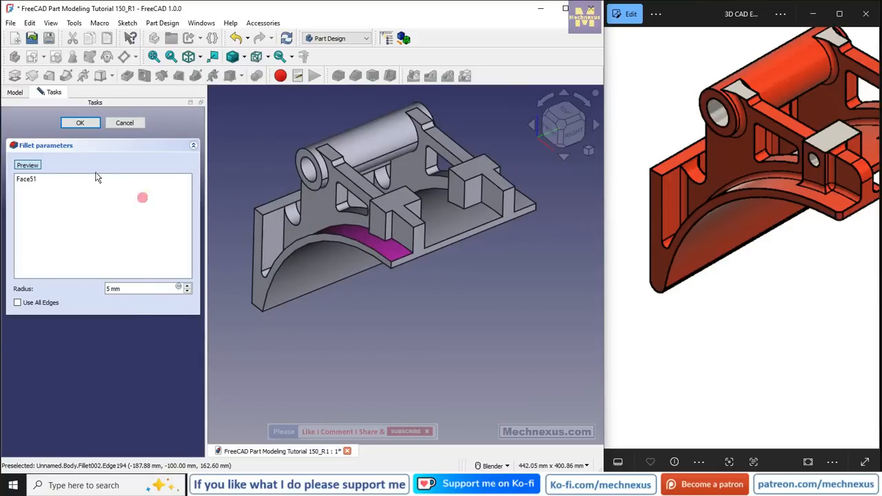
right_click(34, 181)
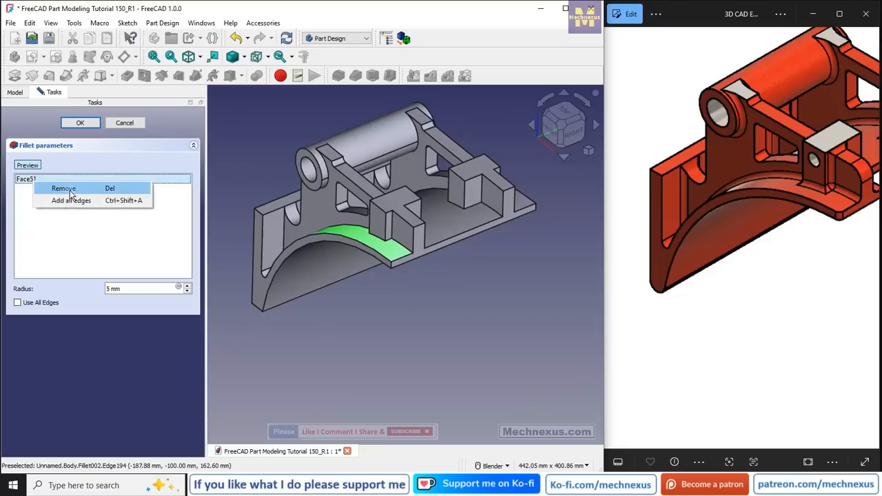
left_click(63, 188)
Select the short edge where the near block's step face away from the hub meets the curved base
scroll(403, 247, "up", 3)
scroll(404, 247, "up", 4)
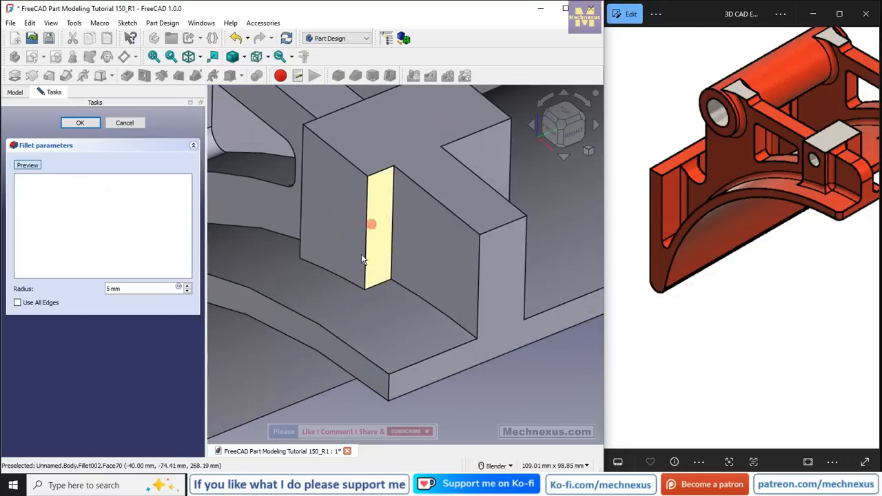
scroll(357, 283, "up", 2)
scroll(358, 286, "up", 4)
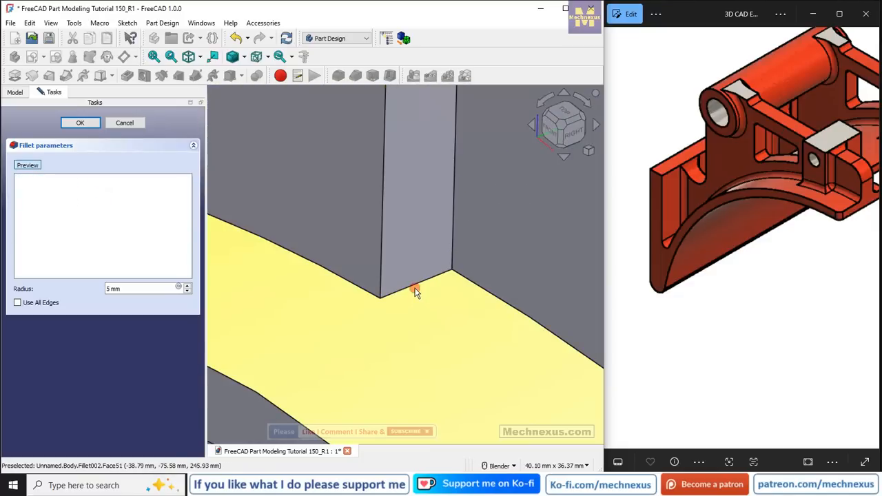
left_click(459, 320)
Add the near block's hub-side edge at the curved base, on the web's outer side, to the fillet selection
scroll(457, 319, "down", 5)
scroll(439, 320, "up", 3)
scroll(439, 320, "up", 4)
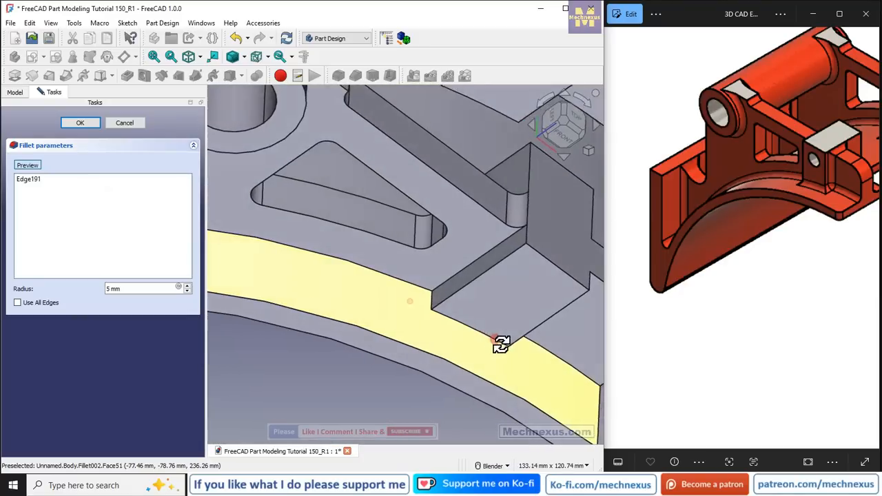
scroll(472, 317, "up", 1)
scroll(472, 317, "up", 4)
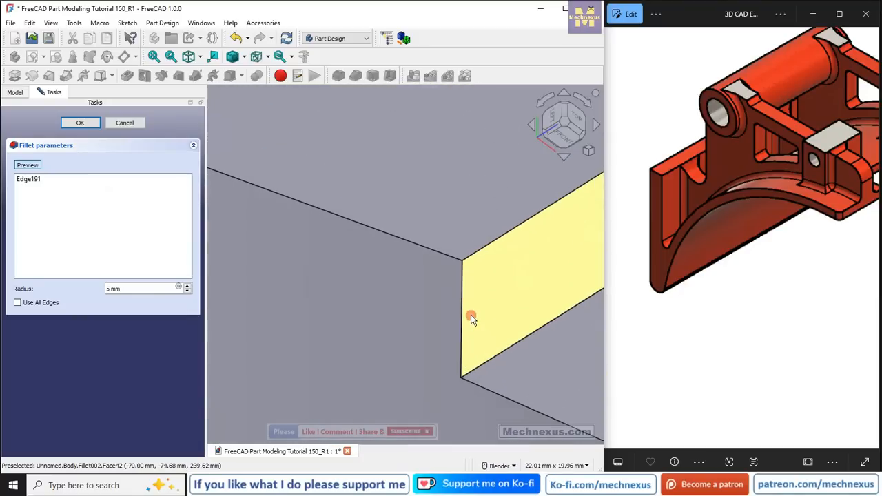
left_click(460, 314)
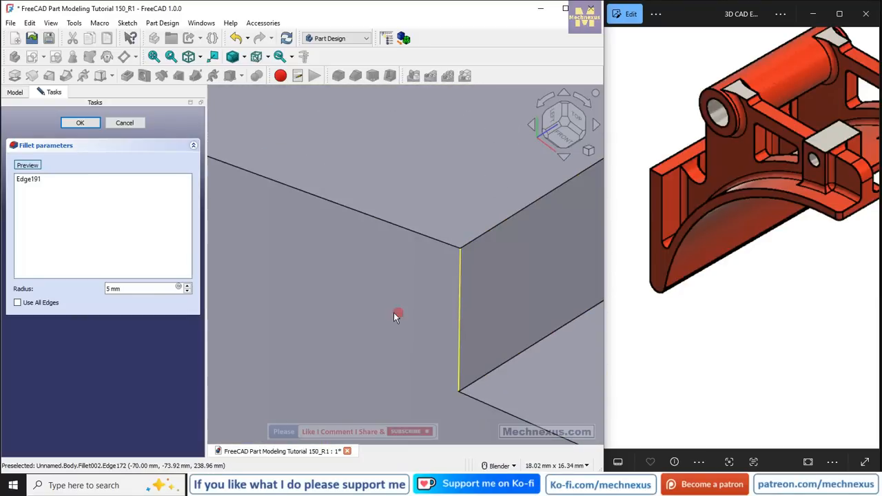
Add the near block's two inner edges at the curved base to the fillet, on the step face and the hub-side face
scroll(391, 310, "down", 6)
middle_click_drag(391, 313, 256, 315)
scroll(407, 299, "up", 6)
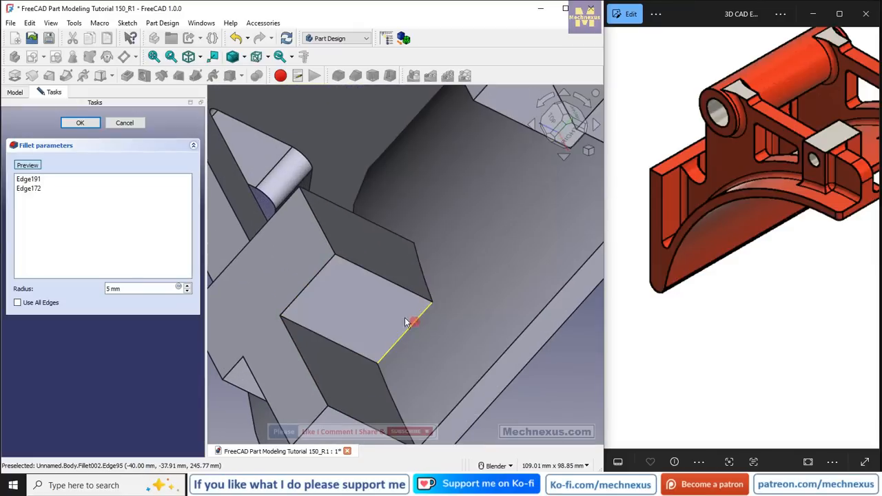
left_click(390, 319)
mouse_move(392, 315)
middle_mouse_down()
mouse_move(374, 295)
mouse_move(388, 360)
mouse_move(388, 309)
middle_mouse_up()
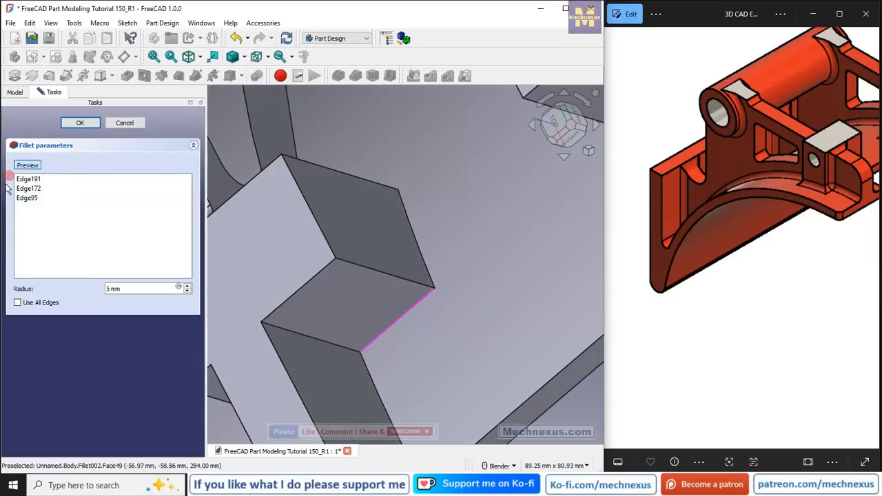
middle_click_drag(331, 204, 322, 119)
scroll(365, 263, "up", 1)
scroll(323, 118, "up", 1)
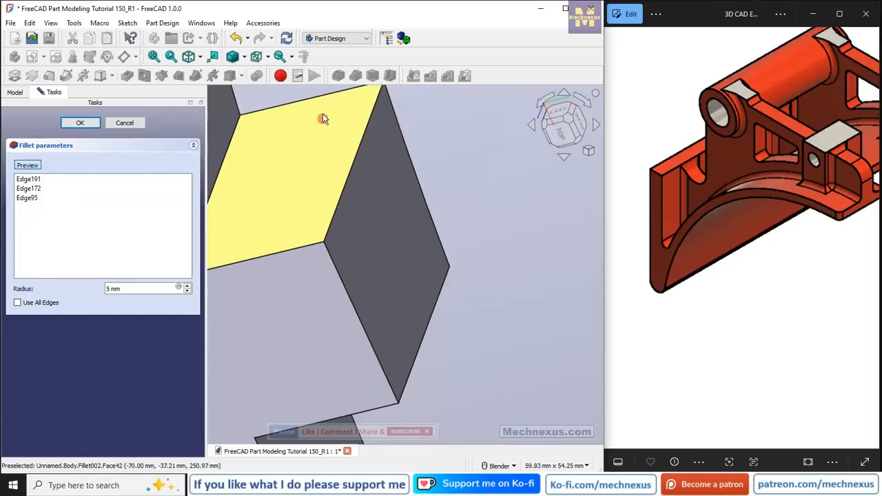
left_click(326, 161)
Add the far block's two inner edges at the curved base to the fillet, on the step face and the hub-side face
scroll(326, 161, "down", 10)
middle_click_drag(326, 160, 388, 118)
scroll(388, 118, "up", 6)
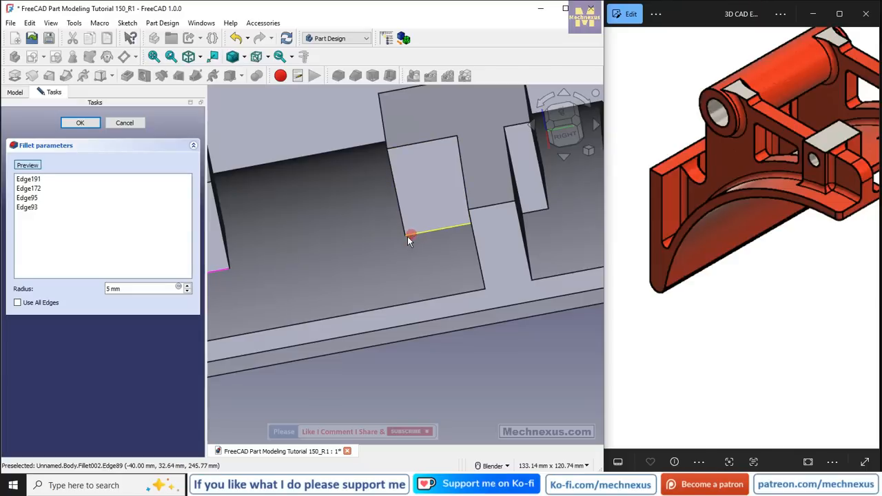
left_click(405, 241)
scroll(404, 238, "up", 3)
middle_click_drag(393, 230, 405, 170)
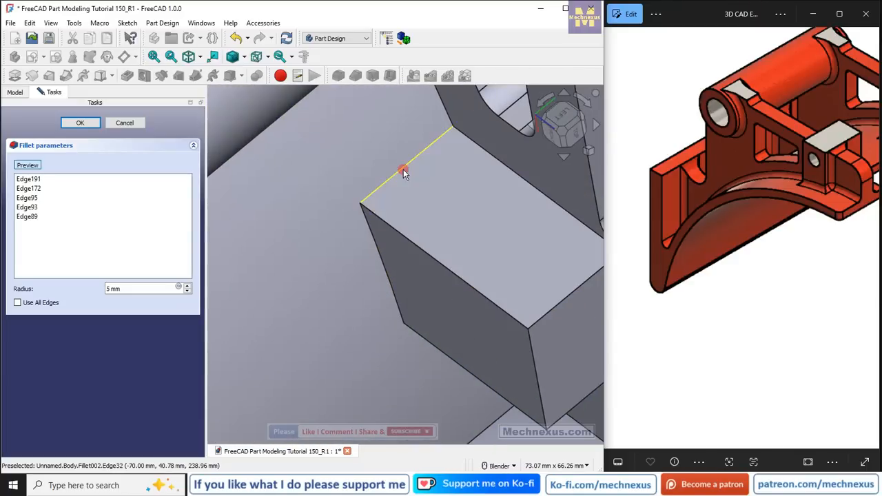
left_click(407, 165)
Add the far block's two outer edges at the curved base and apply the 5 mm fillet to all selected edges
scroll(406, 164, "down", 4)
middle_click_drag(460, 238, 345, 178)
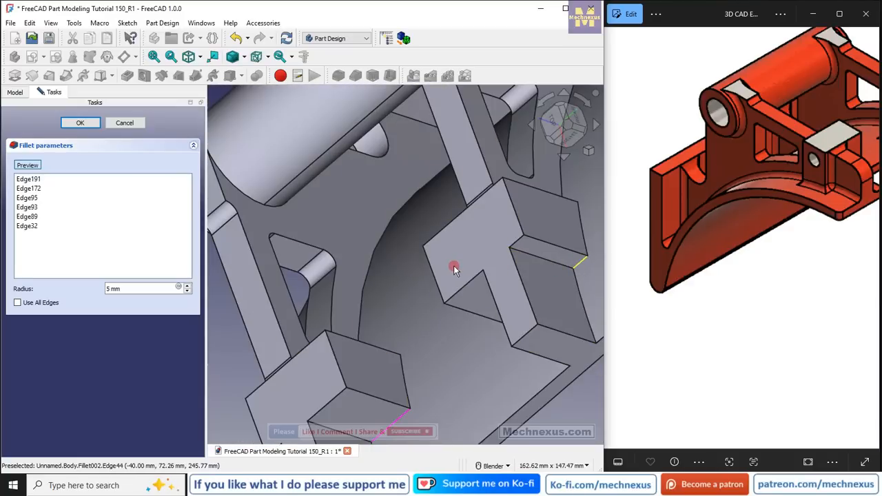
scroll(453, 266, "up", 2)
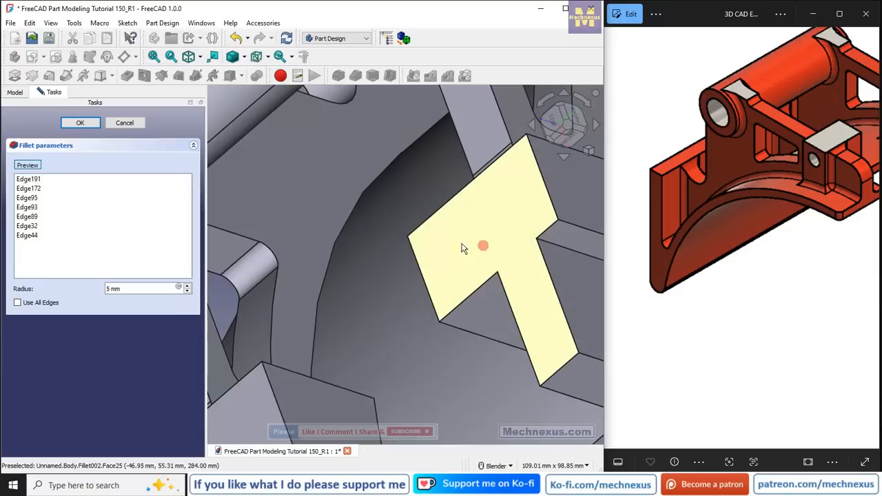
scroll(441, 244, "down", 4)
middle_click_drag(478, 246, 508, 296)
scroll(530, 189, "up", 6)
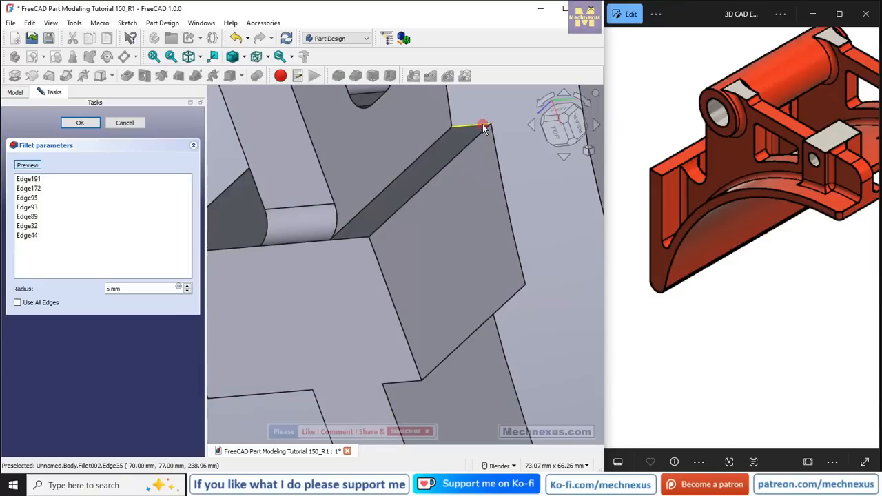
left_click(465, 197)
scroll(466, 197, "down", 6)
middle_click_drag(466, 197, 495, 215)
scroll(482, 242, "up", 5)
scroll(495, 215, "down", 2)
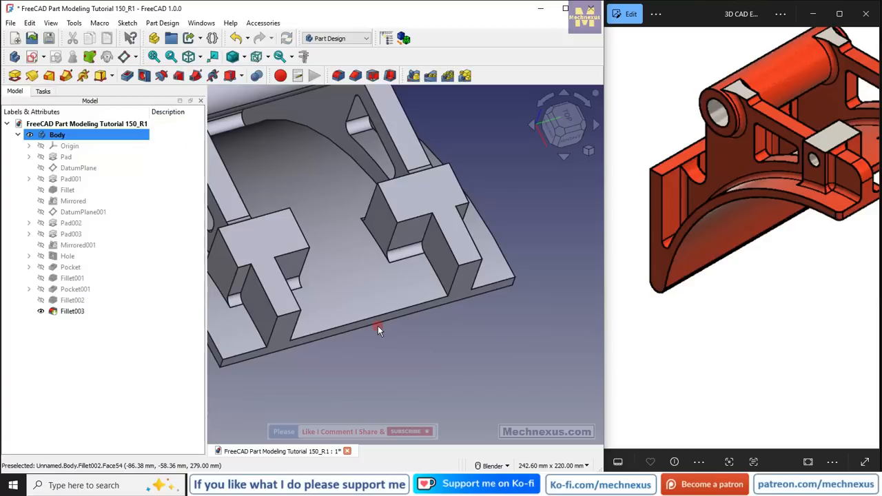
Start a new sketch on the near block's outer side face, on the hub side of its step
middle_click_drag(378, 326, 411, 339)
middle_click_drag(417, 328, 407, 295)
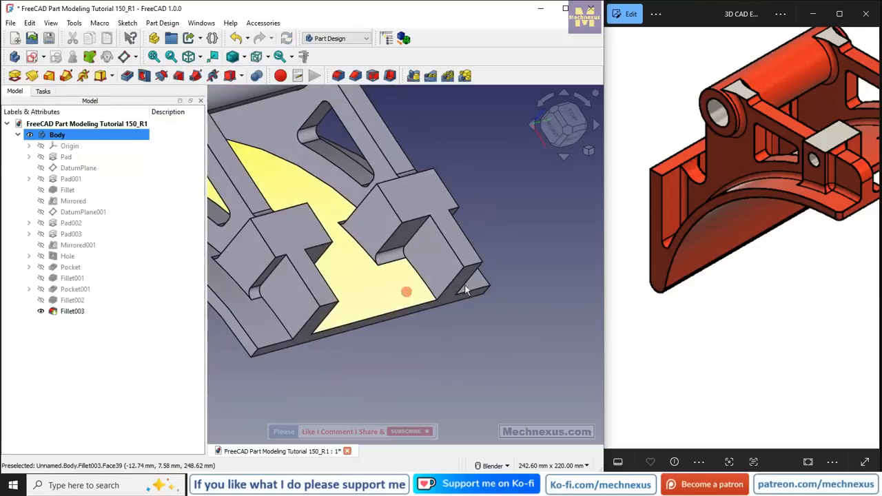
left_click_drag(774, 203, 654, 269)
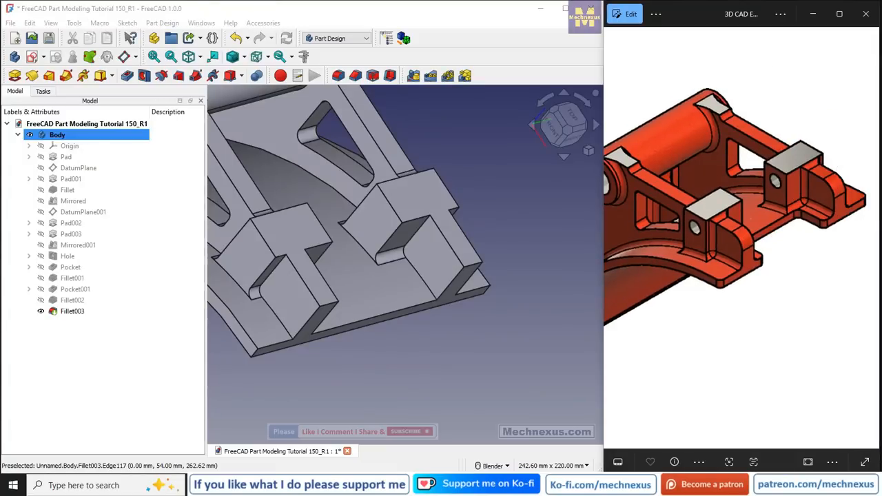
scroll(442, 287, "down", 5)
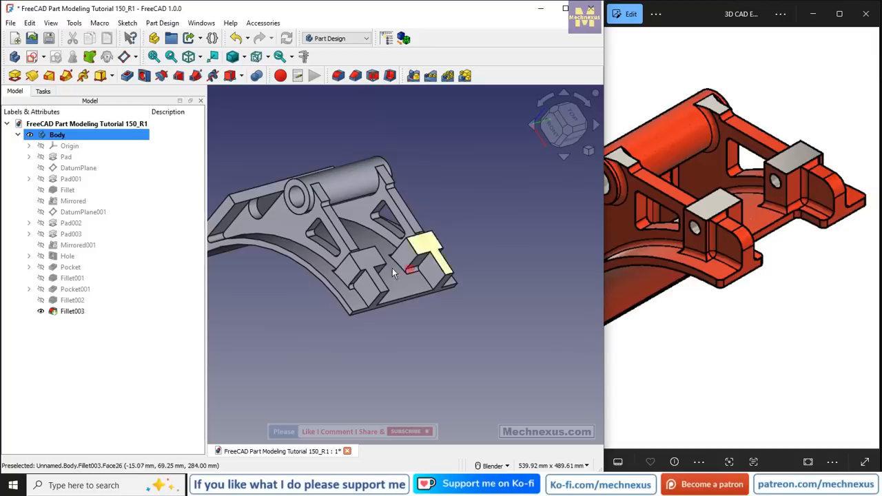
scroll(731, 262, "down", 2)
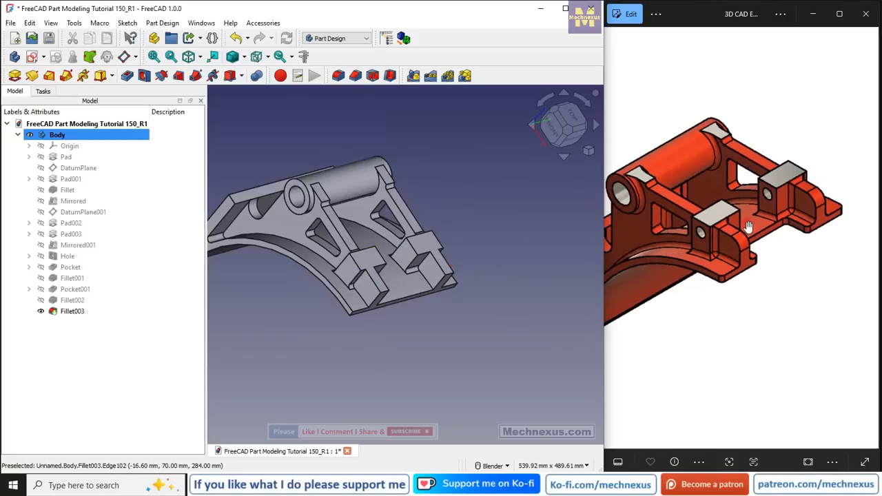
scroll(344, 262, "up", 5)
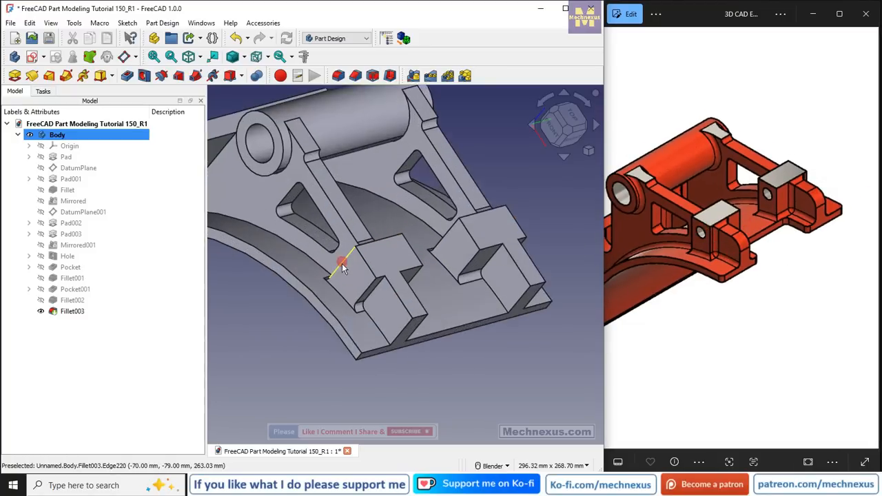
middle_click_drag(360, 282, 374, 265)
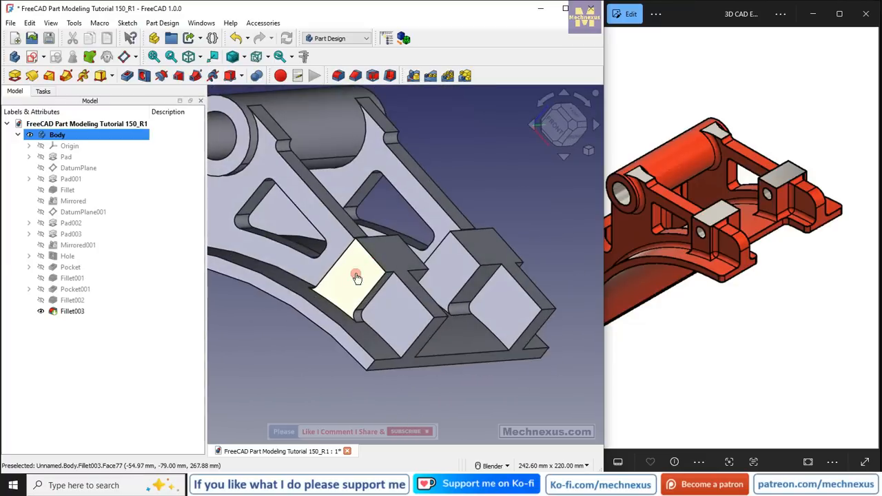
left_click(356, 276)
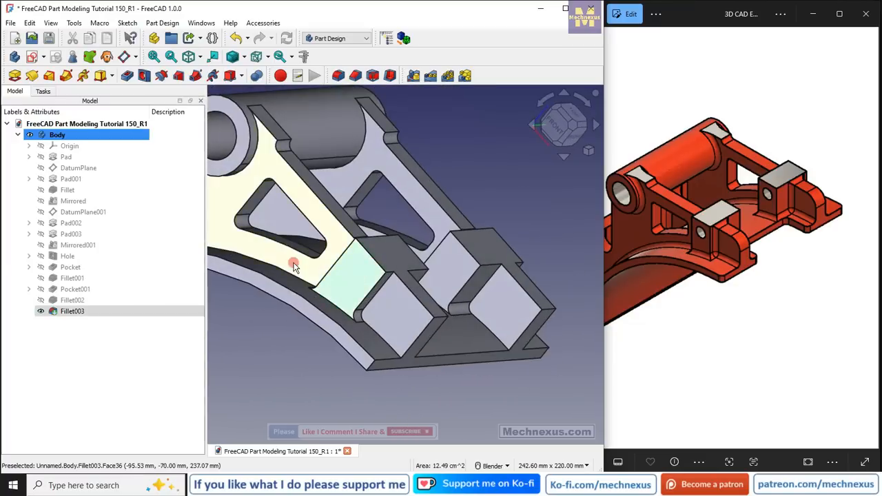
left_click(32, 57)
Project the near block's hub-side vertical edge into the sketch as external geometry
scroll(660, 293, "up", 1)
mouse_move(711, 322)
left_mouse_down()
mouse_move(834, 297)
mouse_move(823, 272)
left_mouse_up()
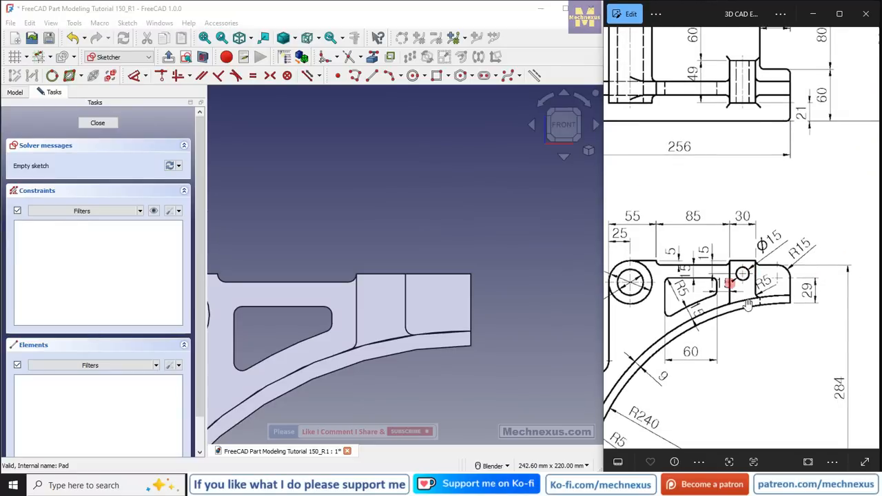
scroll(386, 311, "up", 1)
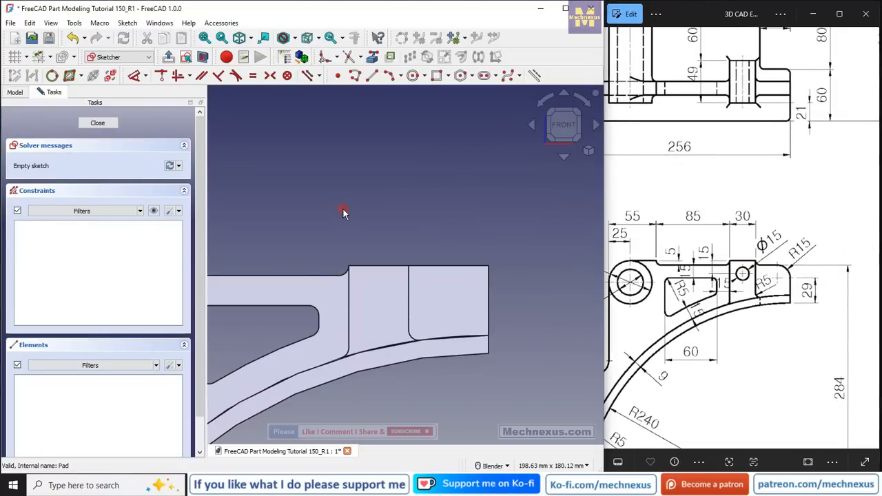
left_click(372, 57)
left_click(348, 274)
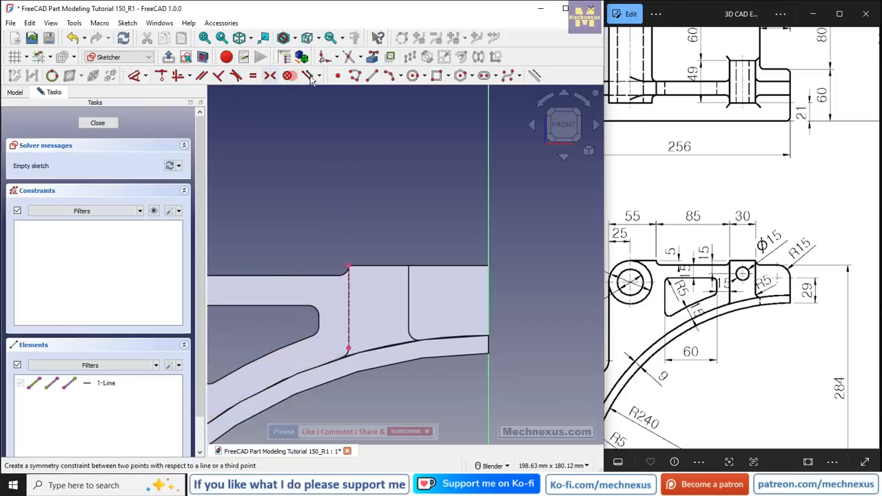
Sketch a circle about 14 mm in diameter in the upper middle of the near block's side face
left_click(412, 75)
scroll(378, 282, "up", 2)
left_click(373, 274)
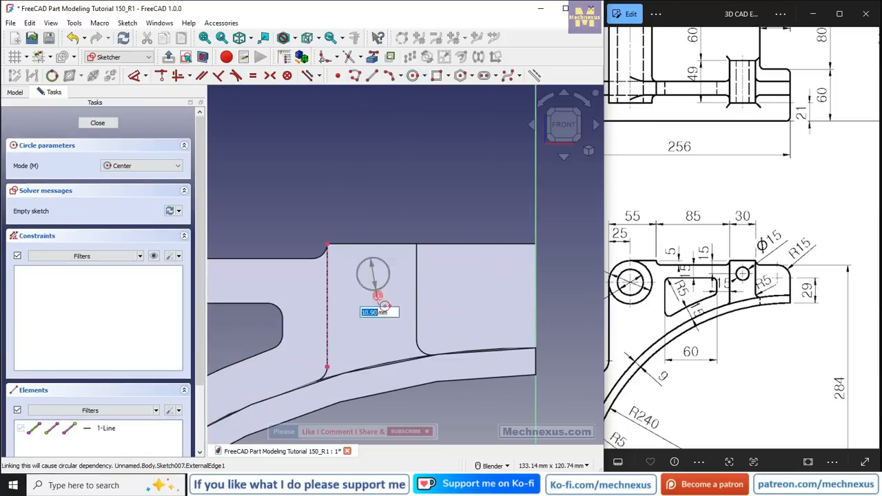
left_click(370, 295)
key("Escape")
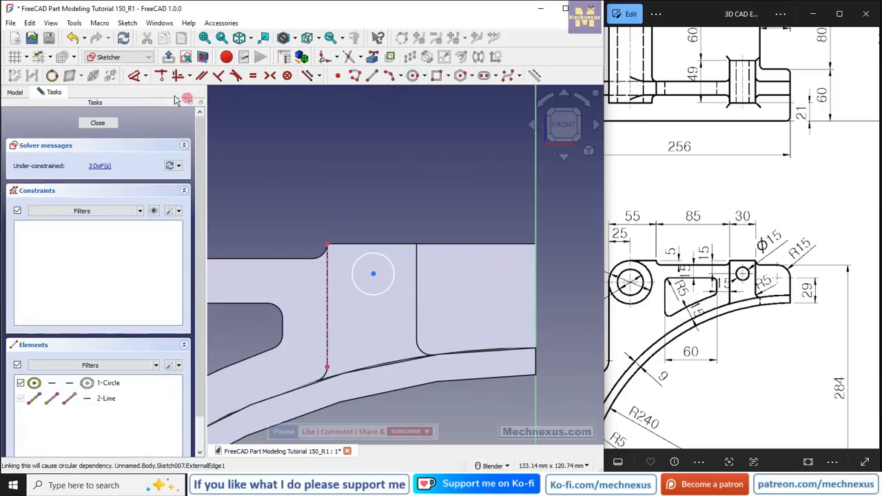
Set the circle's diameter to 15 mm
left_click(133, 75)
left_click(392, 264)
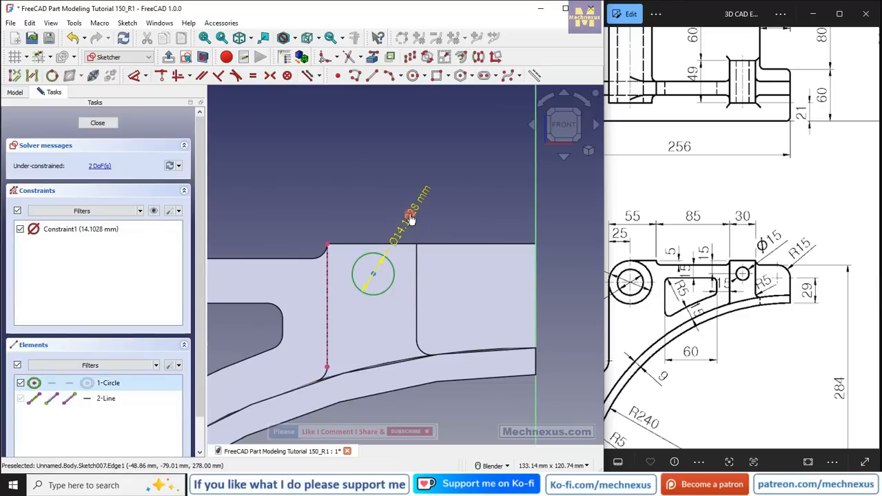
left_click(422, 194)
type("15")
key("Return")
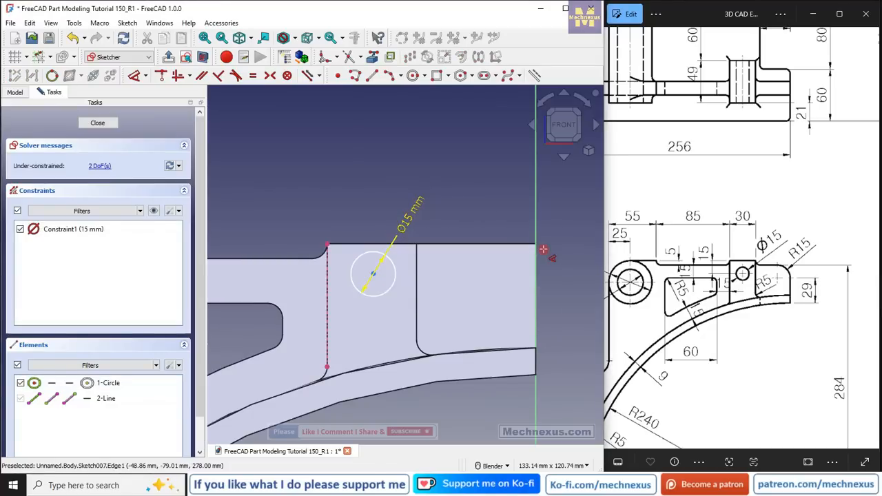
left_click(373, 274)
left_click(327, 245)
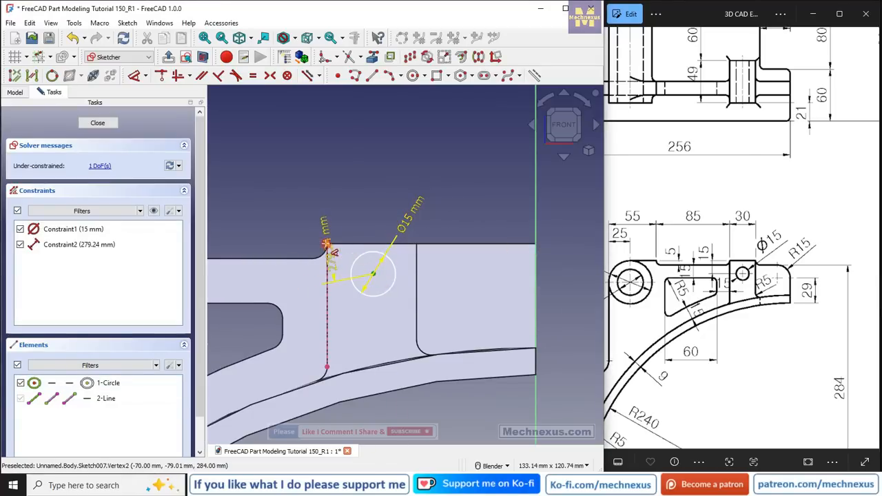
left_click(277, 225)
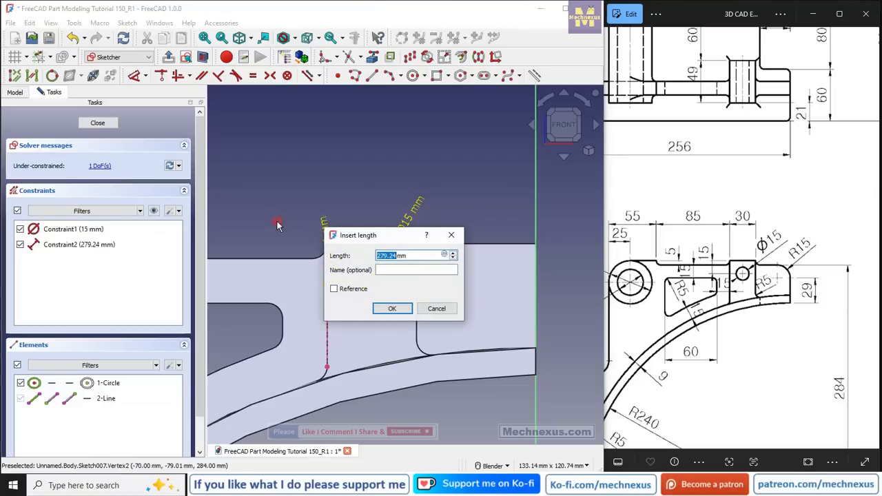
left_click(436, 308)
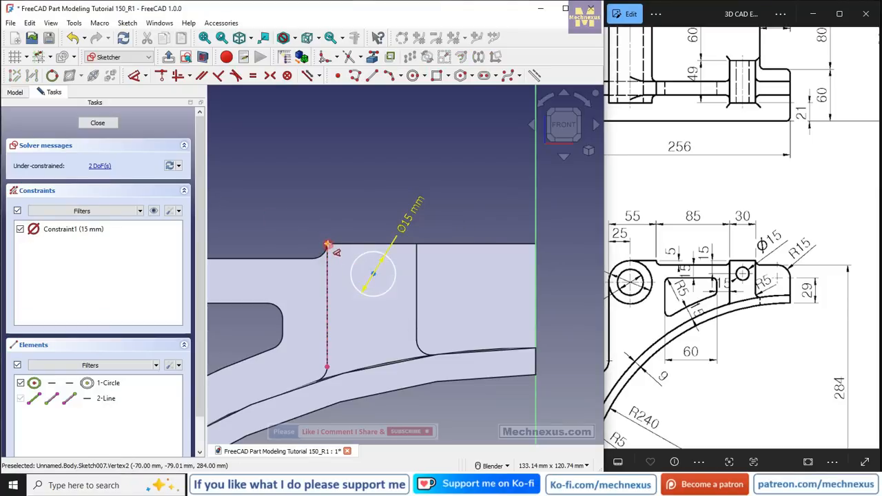
Set the vertical distance between the circle's centre and the projected edge's upper endpoint to 15 mm
left_click(328, 247)
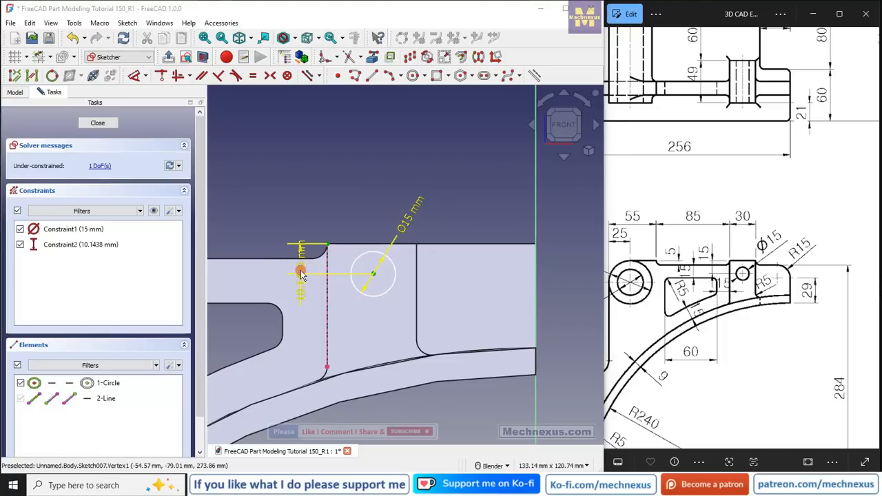
left_click(299, 275)
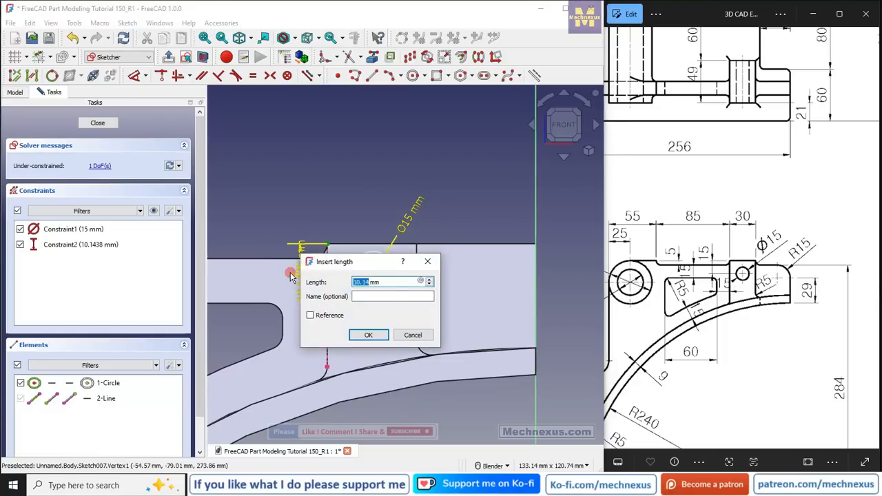
key("Return")
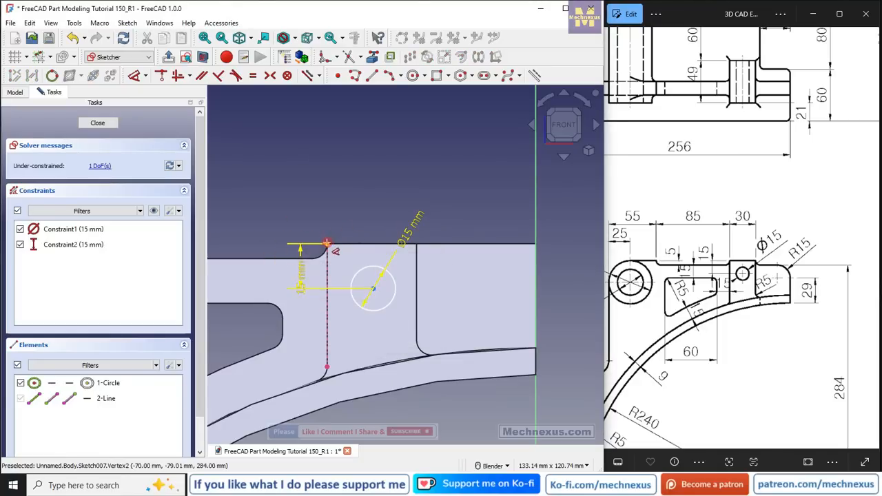
Set the horizontal distance between the projected edge's upper endpoint and the circle's centre to 5 mm
left_click(326, 243)
left_click(373, 287)
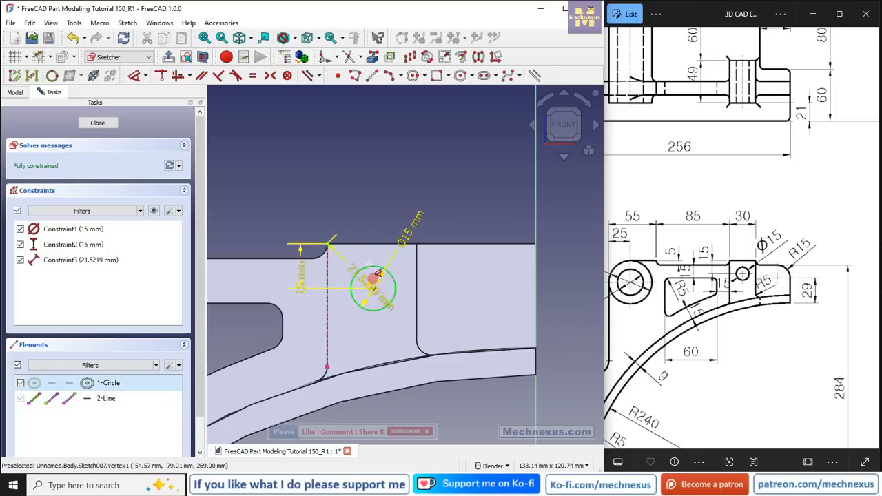
left_click(350, 205)
type("5")
key("Return")
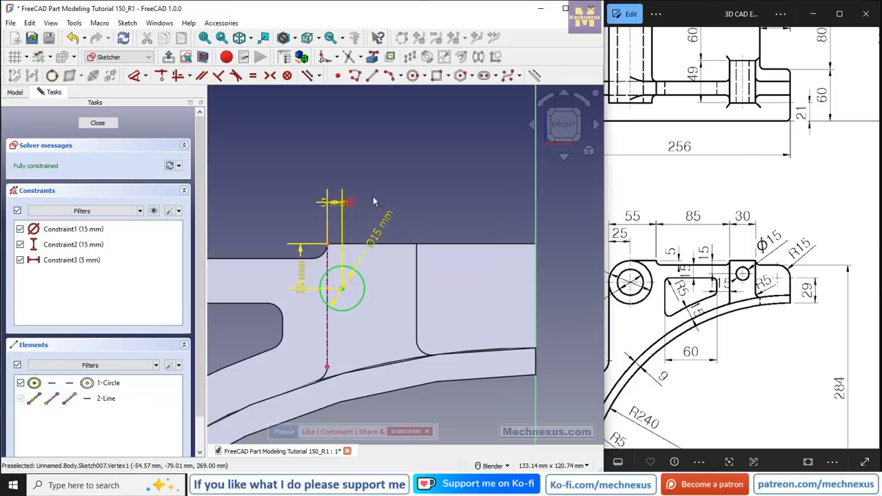
left_click(425, 257)
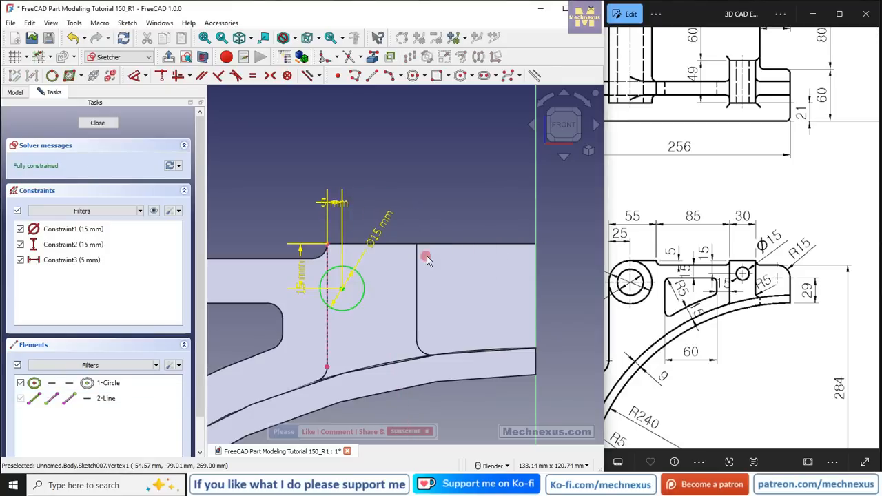
Set the horizontal distance between the projected edge's upper endpoint and the circle's centre to 15 mm, and close the sketch
double_click(335, 207)
type("1mm")
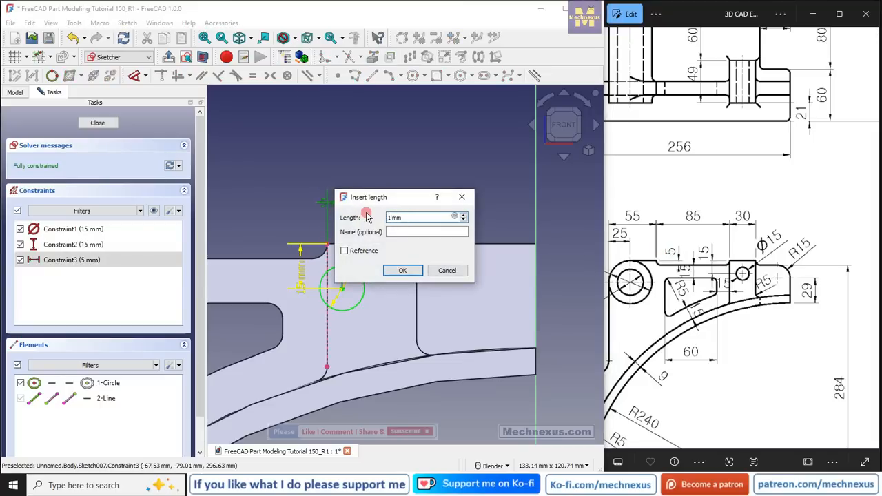
type("5")
key("Return")
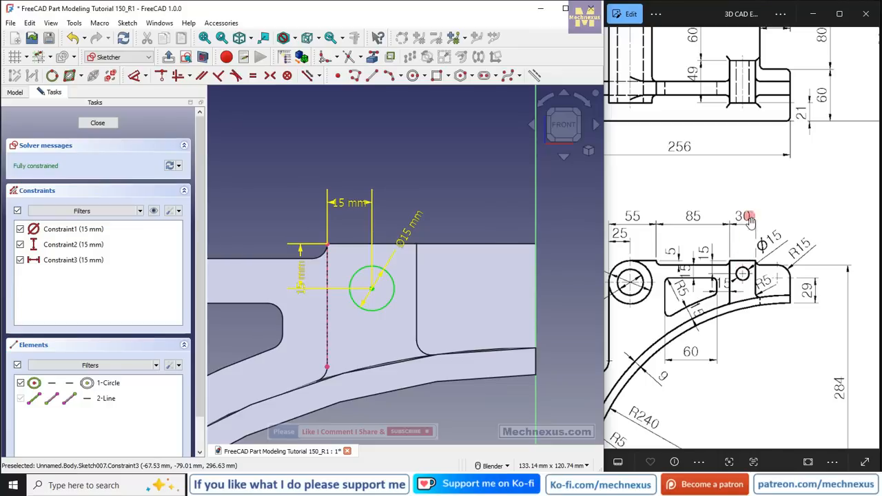
scroll(342, 209, "down", 1)
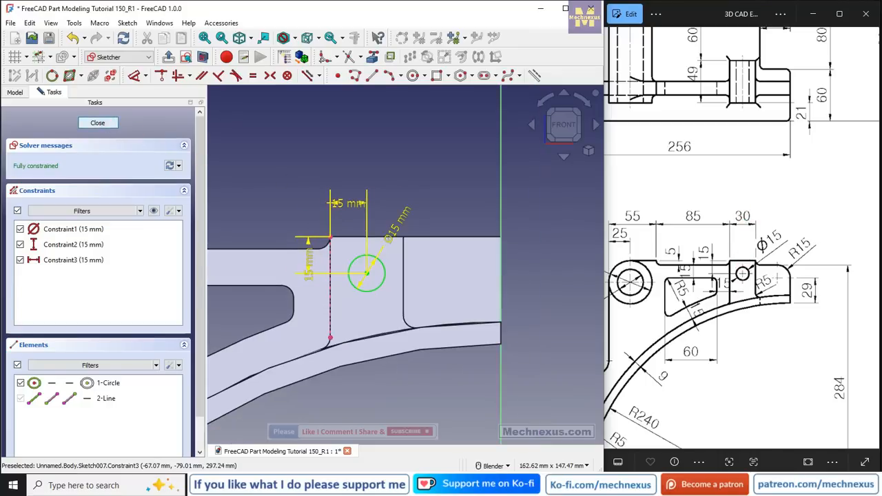
key("Escape")
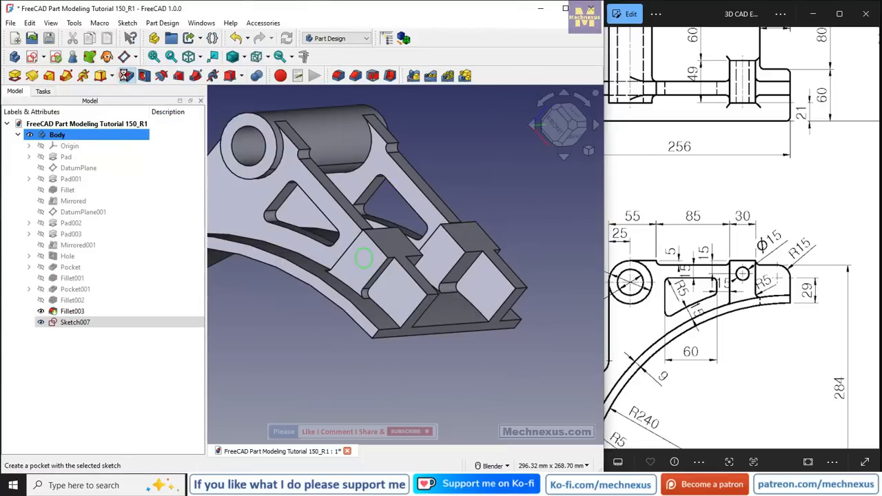
Cut the 15 mm circle through both blocks with a Pocket
left_click(126, 75)
left_click(118, 169)
left_click(130, 180)
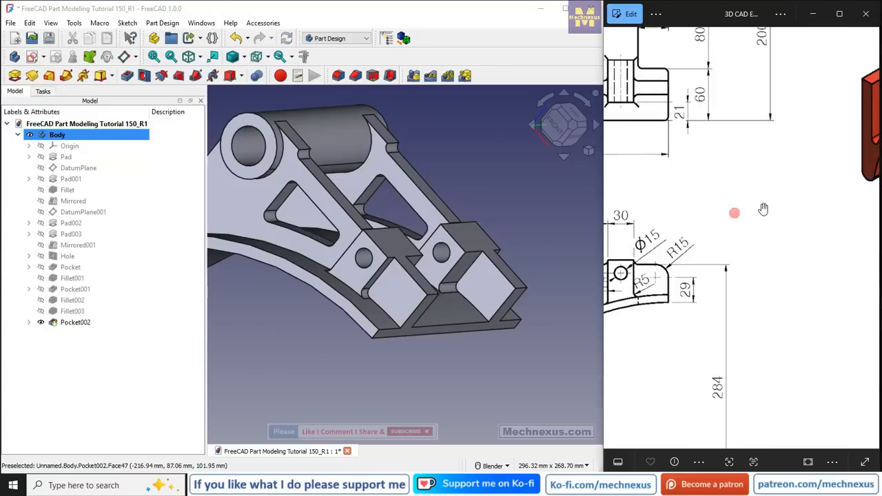
Examine the reference drawing's 3D picture and dimensioned views, and compare them with the bracket in isometric view
left_click_drag(764, 209, 680, 232)
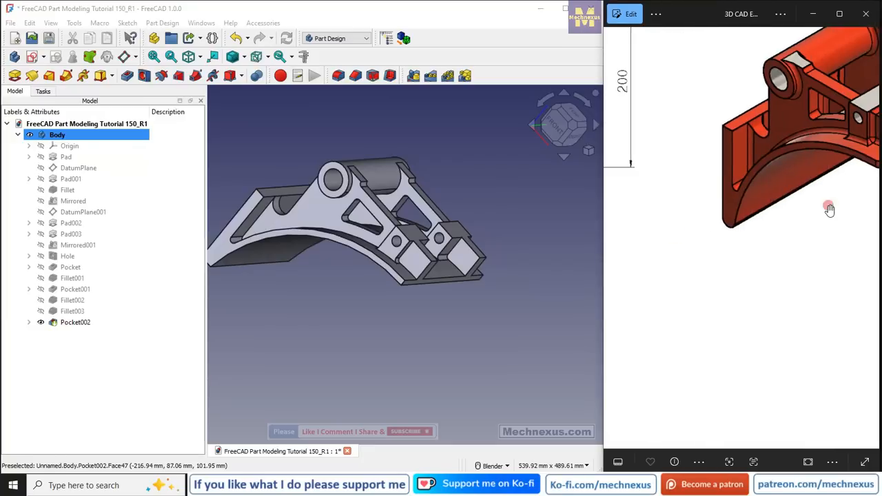
left_click_drag(829, 205, 680, 255)
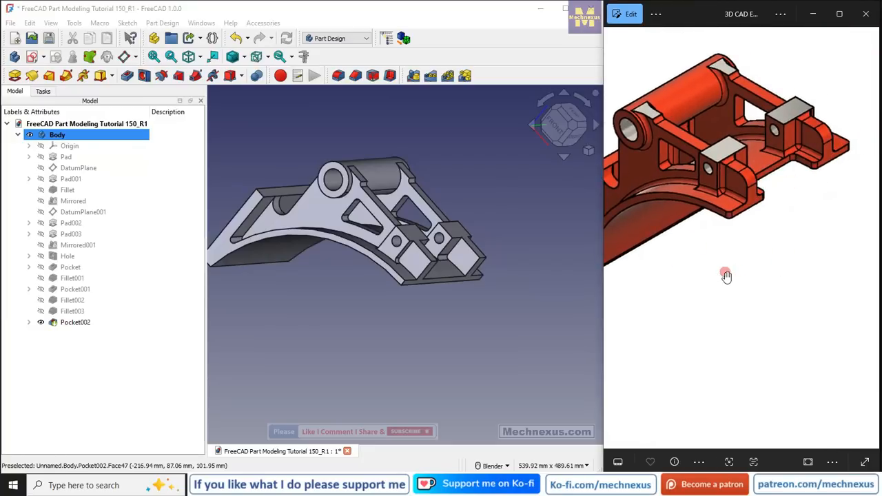
scroll(765, 276, "down", 3)
scroll(749, 276, "down", 2)
scroll(738, 216, "up", 4)
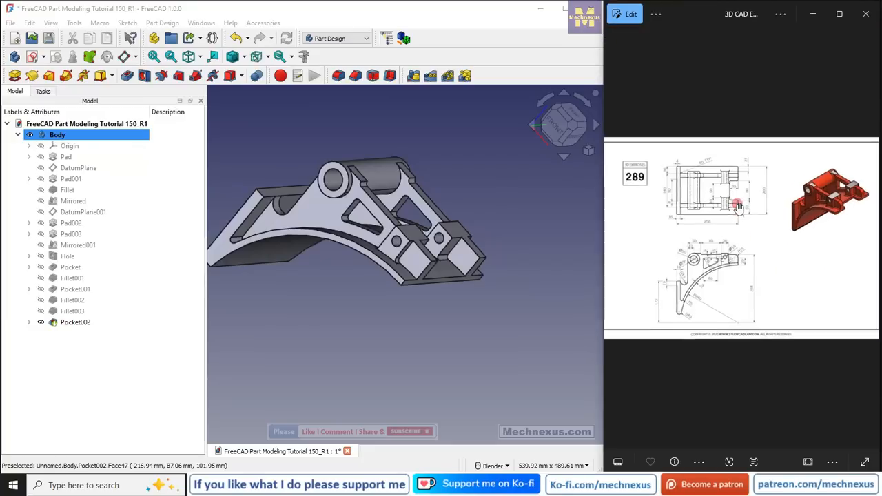
left_click(419, 333)
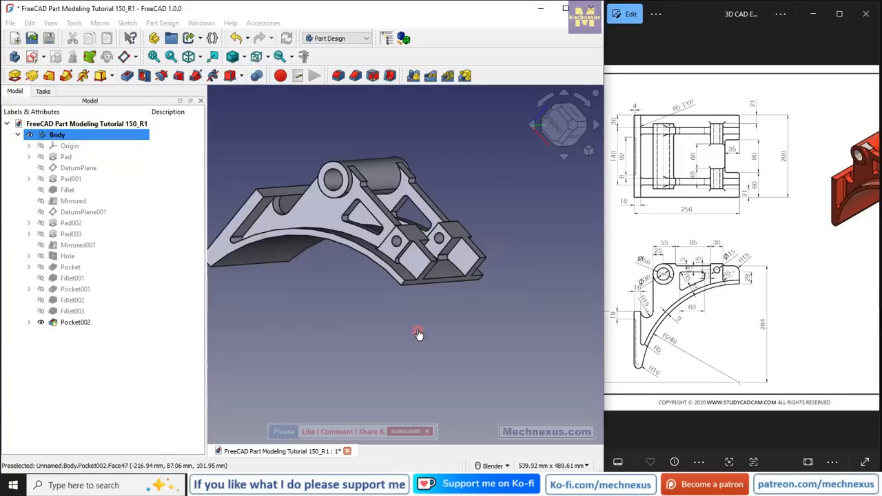
key("0")
scroll(392, 234, "down", 2)
scroll(380, 225, "up", 2)
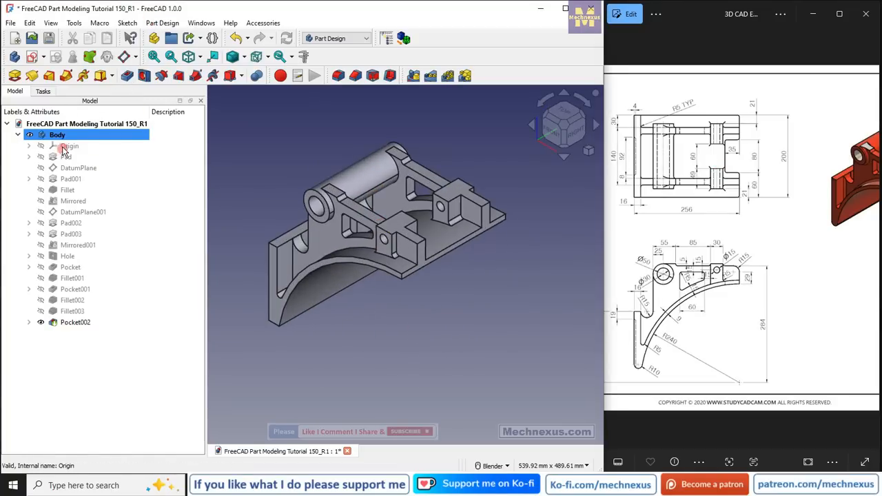
Show the body's origin planes and start a new sketch on the XY plane
left_click(40, 146)
scroll(461, 273, "down", 3)
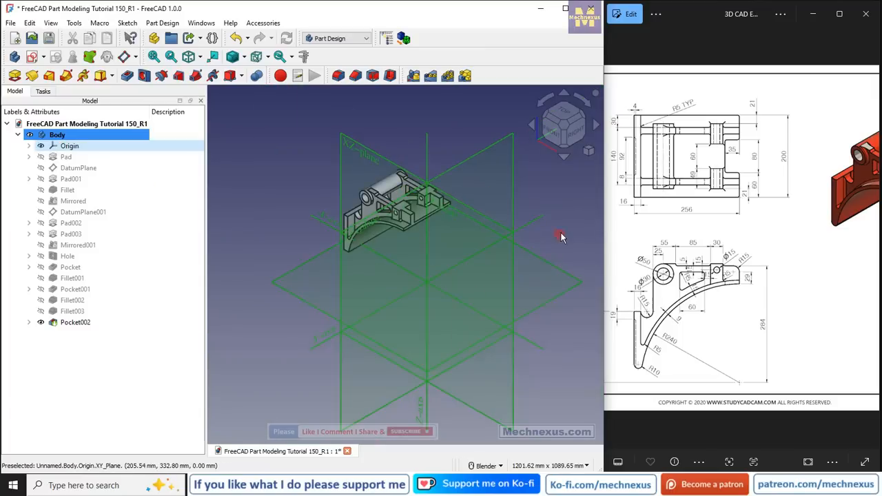
left_click(552, 267)
left_click(32, 58)
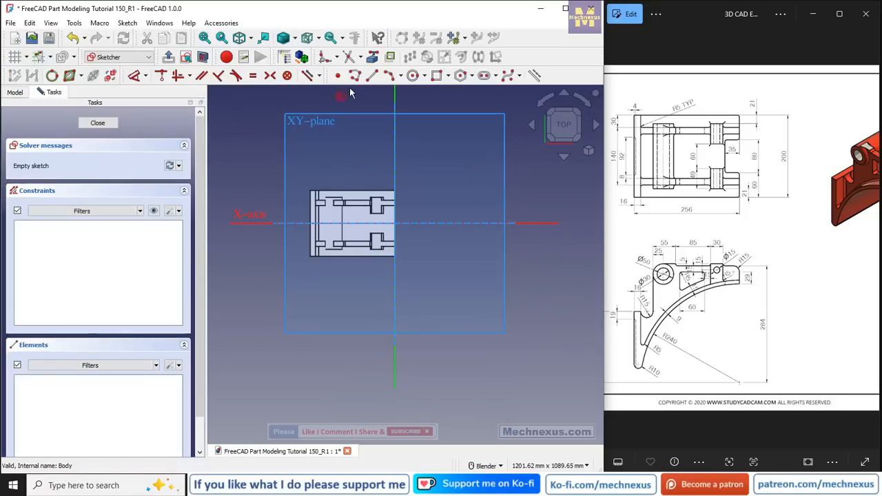
Display the model in Wireframe mode and hide the origin planes
left_click(294, 40)
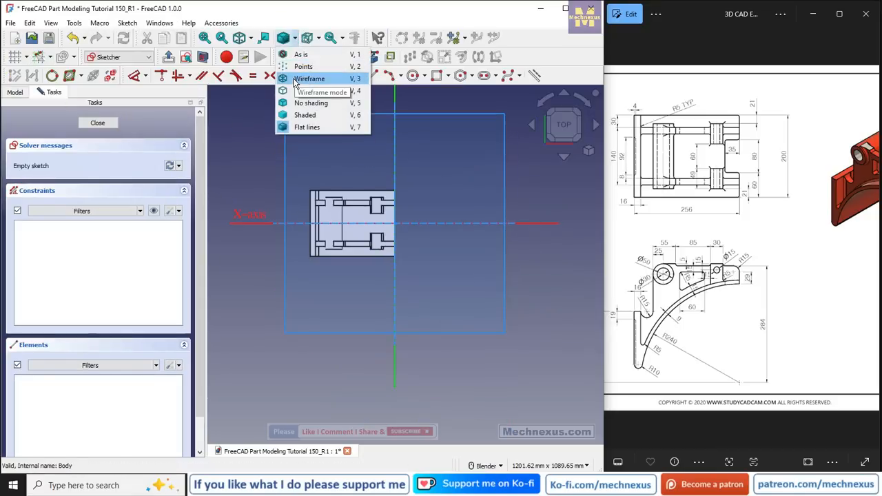
left_click(297, 79)
left_click(22, 95)
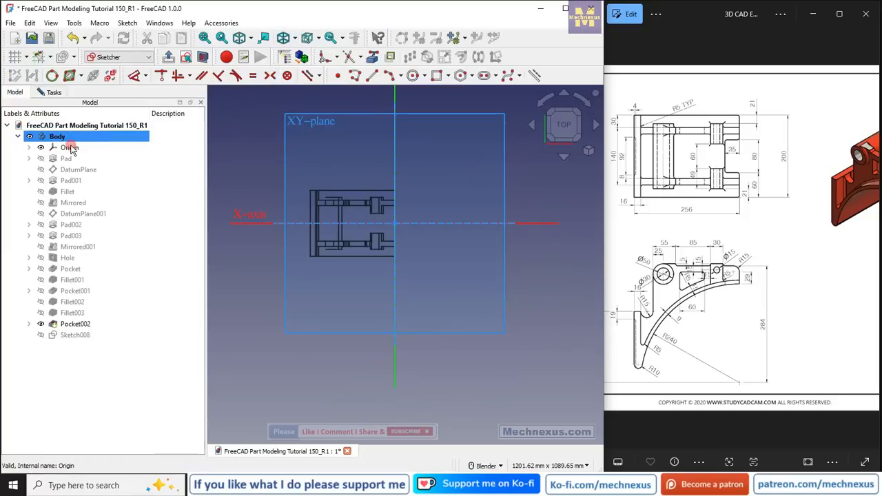
left_click(71, 148)
key("space")
scroll(448, 233, "up", 6)
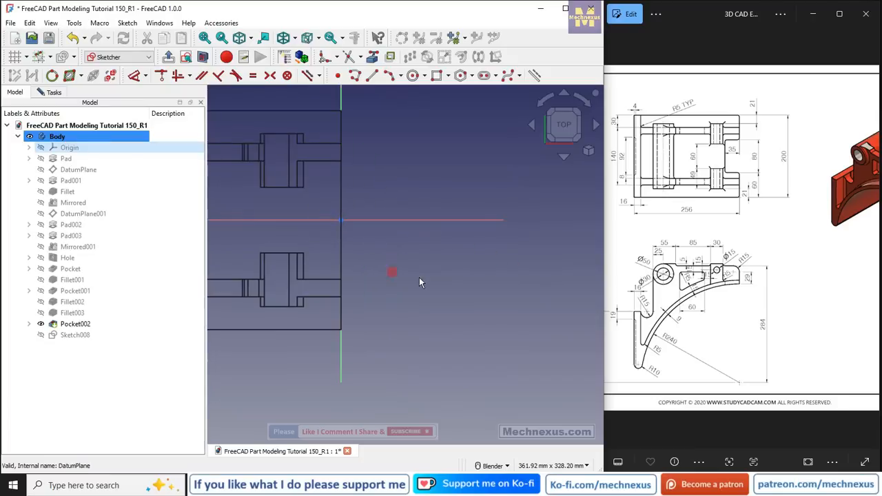
Sketch a rectangle about 30 mm wide and 60 mm high across the horizontal axis, with one side on the vertical axis
left_click(436, 76)
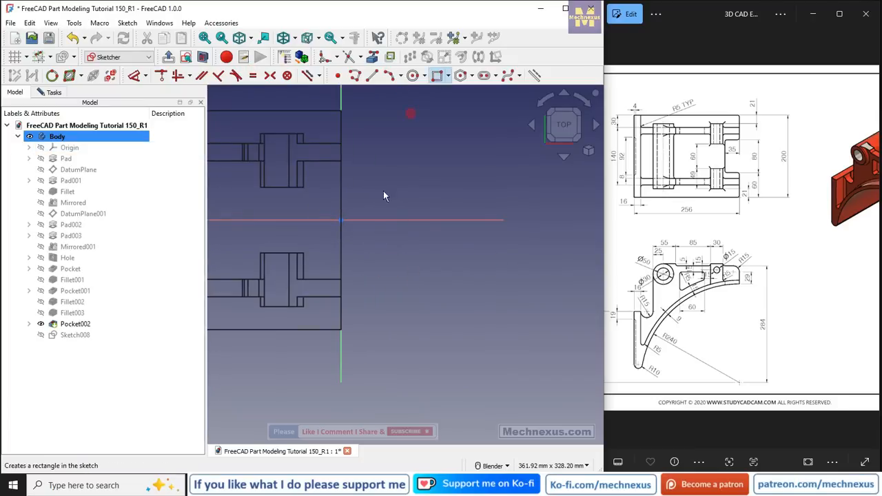
left_click(340, 253)
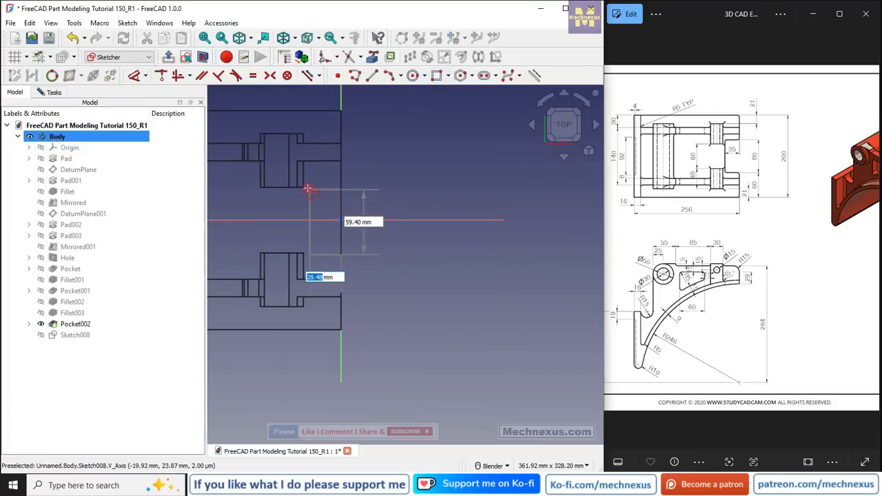
left_click(308, 189)
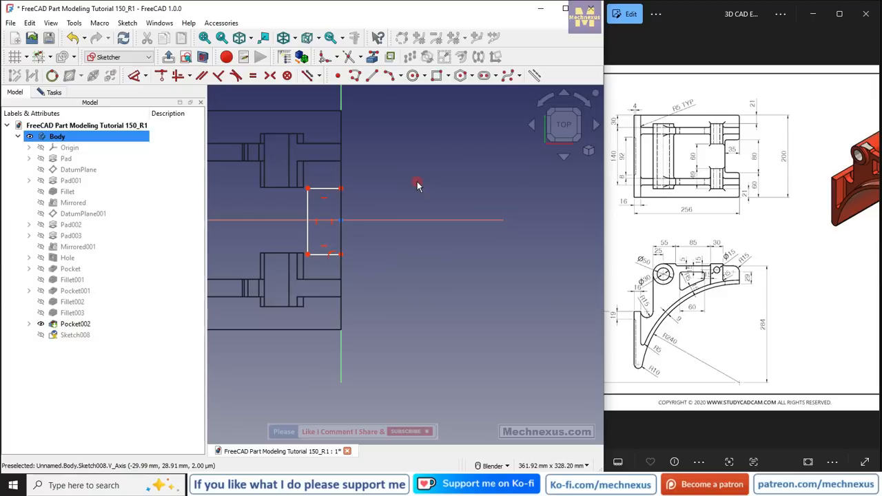
scroll(309, 250, "up", 3)
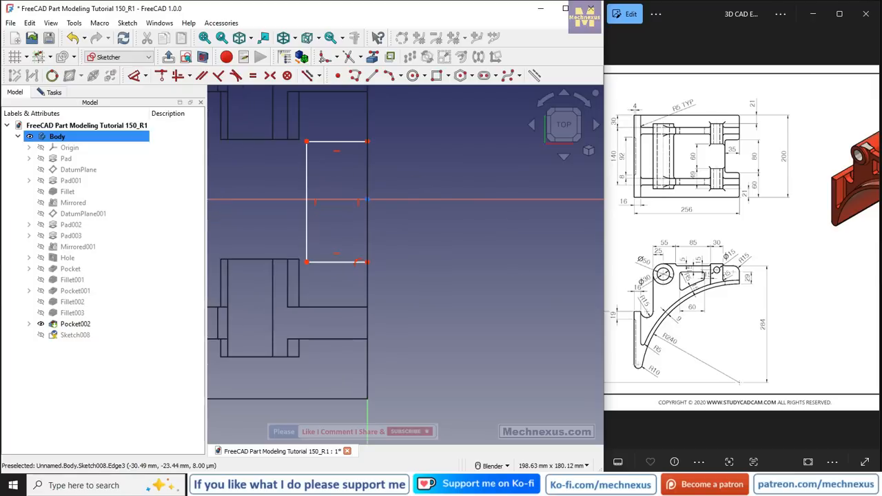
scroll(735, 168, "up", 3)
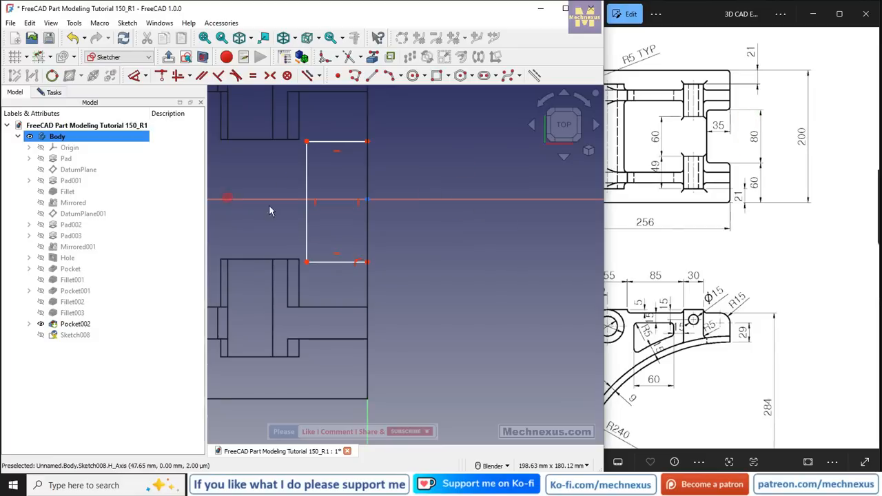
Constrain the rectangle's two corners on the vertical axis to be symmetric about the horizontal axis
left_click(270, 77)
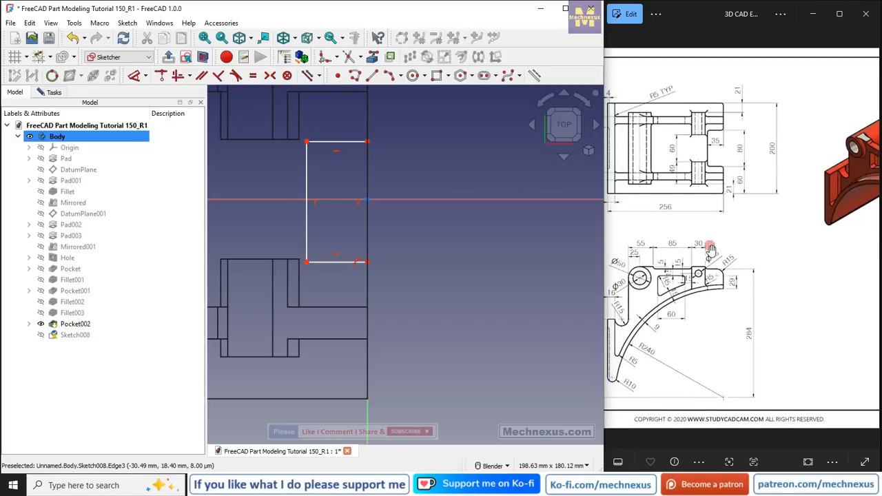
left_click(367, 262)
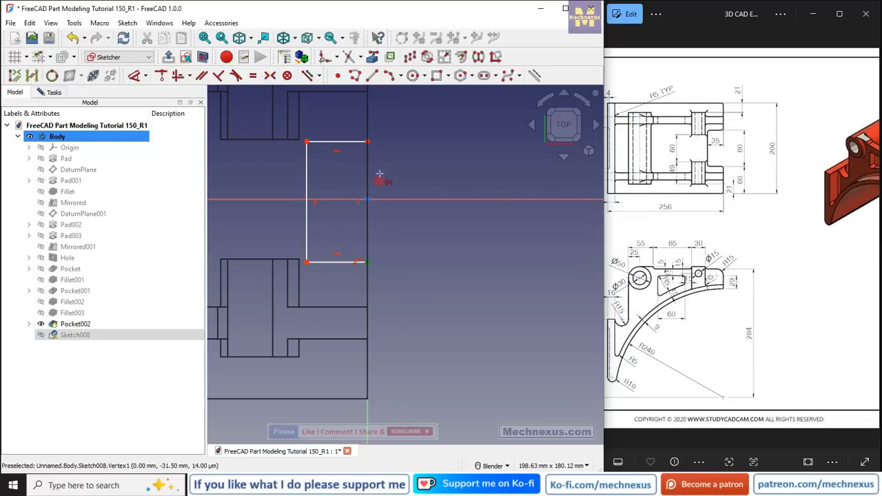
left_click(412, 201)
scroll(355, 165, "up", 1)
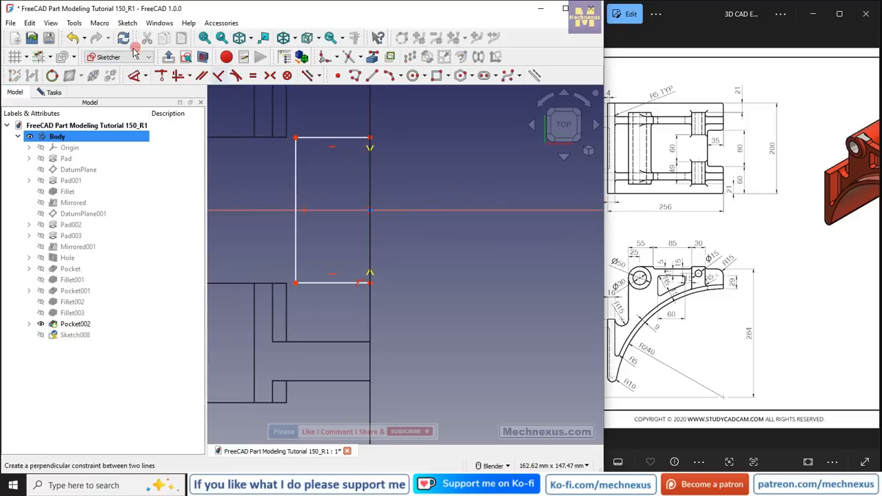
Dimension the rectangle's side on the vertical axis to 80 mm
left_click(134, 76)
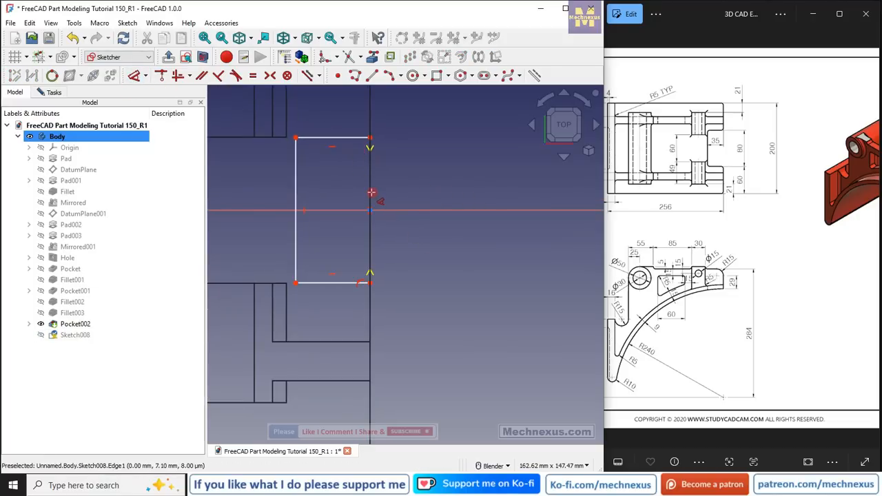
left_click(371, 192)
left_click(413, 202)
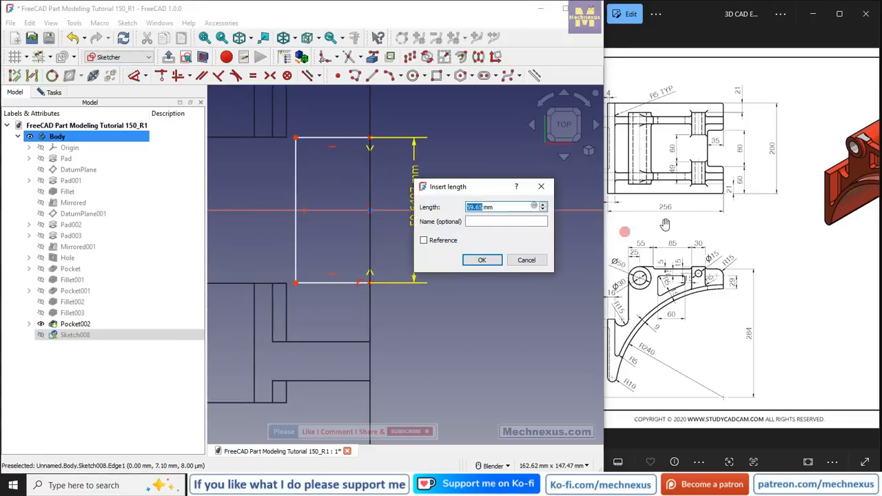
scroll(722, 165, "up", 5)
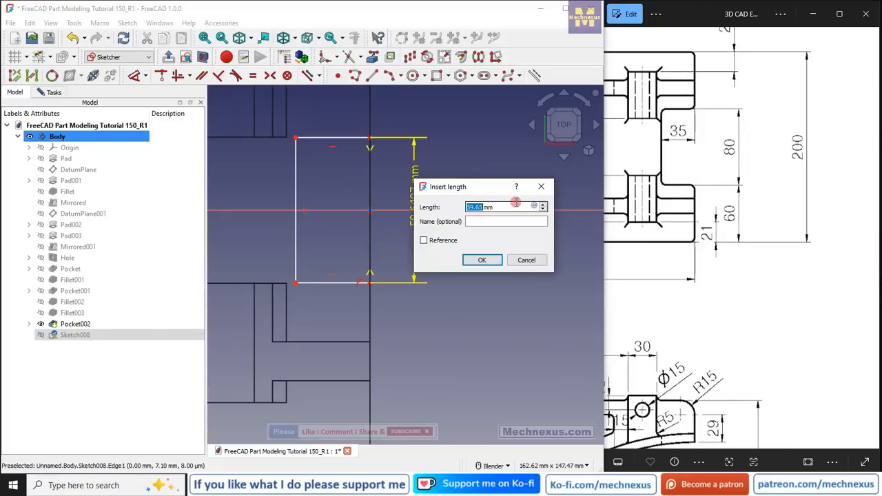
key("Return")
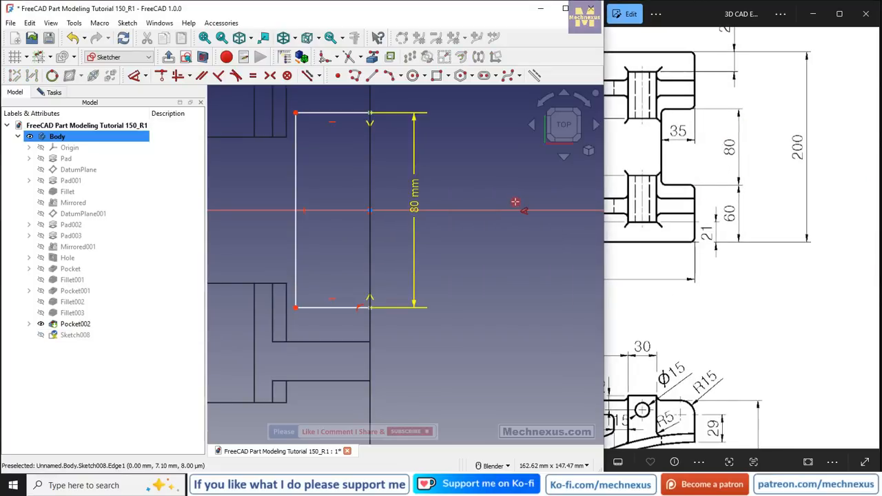
Dimension the rectangle's upper horizontal side to 35 mm
scroll(495, 215, "down", 2)
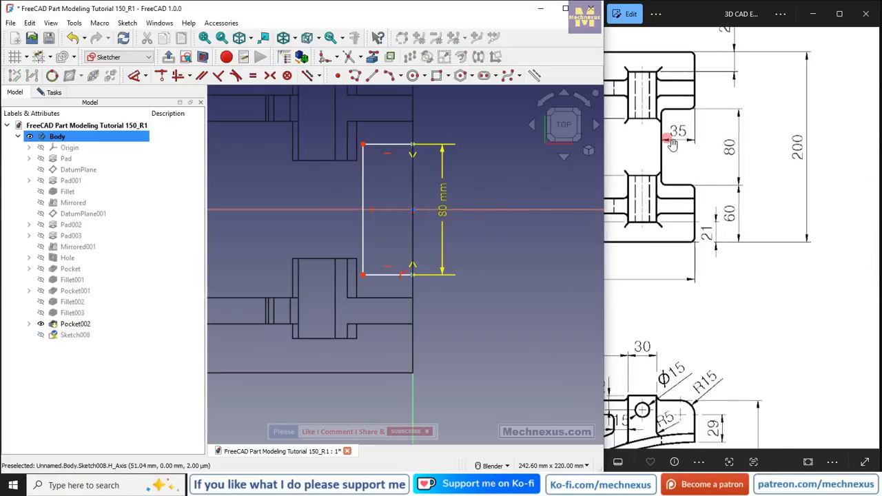
left_click(397, 145)
left_click(387, 118)
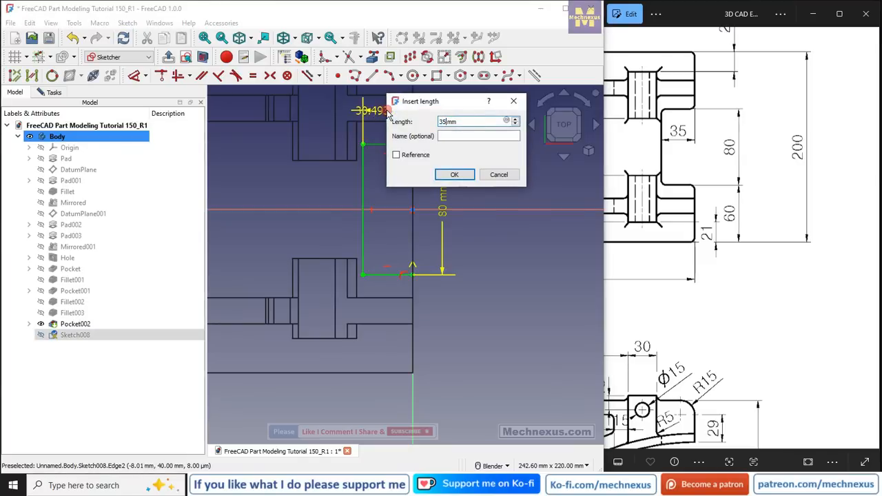
key("Return")
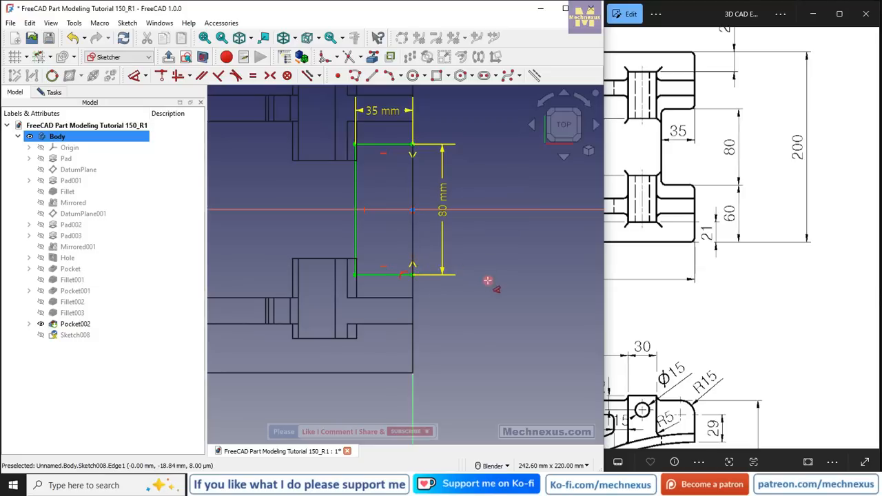
Round the two rectangle corners away from the vertical axis with sketch fillets
scroll(705, 300, "down", 3)
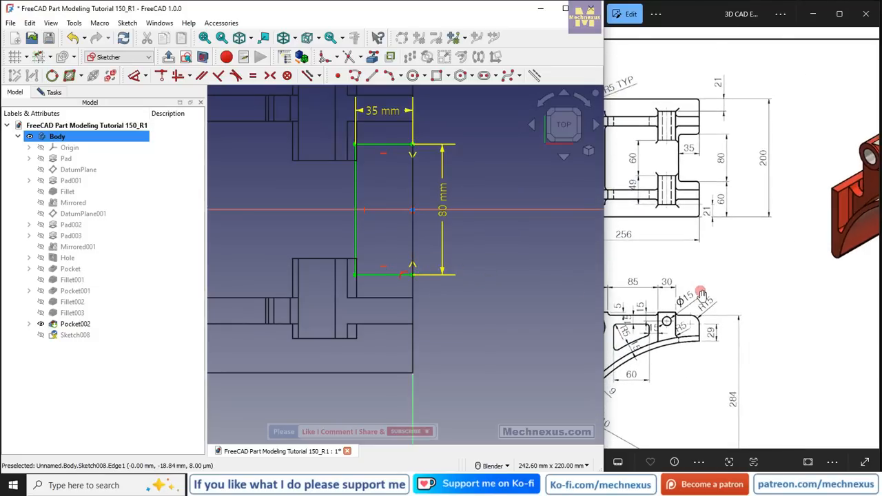
scroll(261, 135, "up", 5)
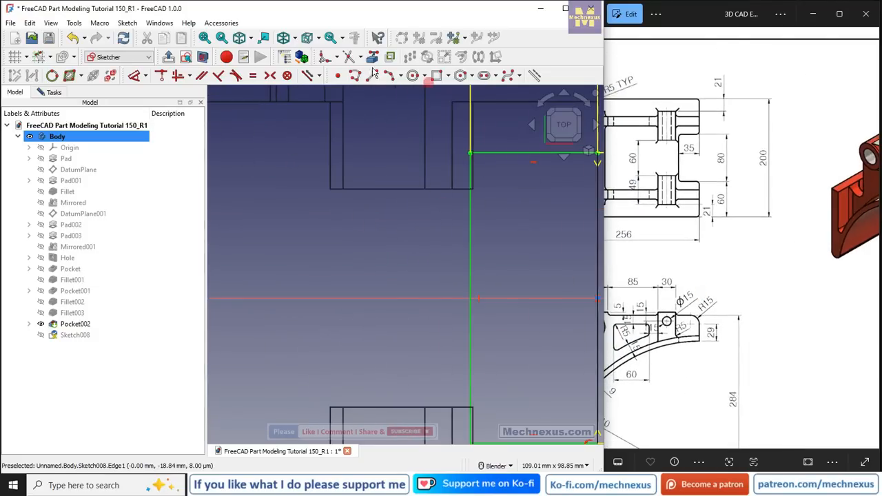
left_click(325, 57)
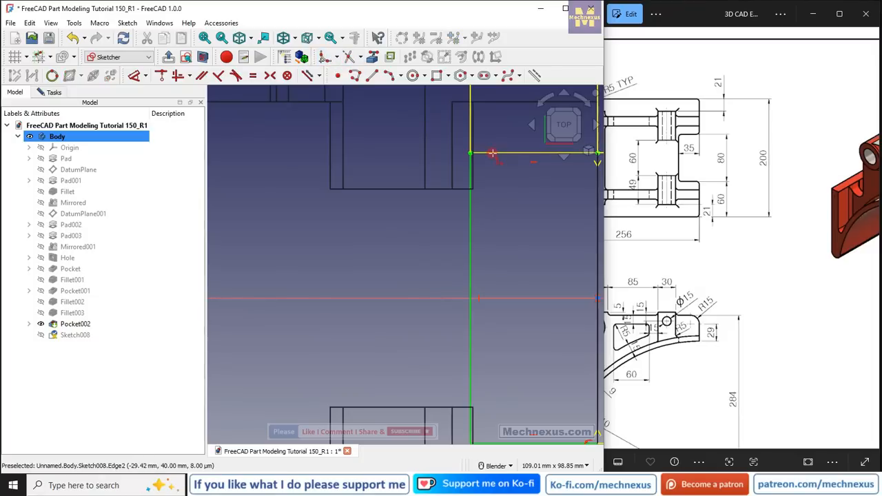
left_click(474, 210)
scroll(391, 125, "down", 4)
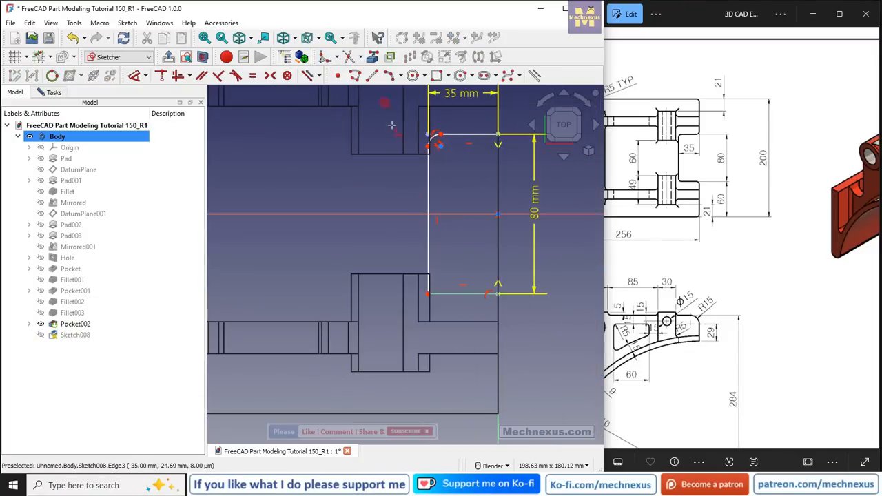
left_click(426, 267)
scroll(433, 109, "up", 4)
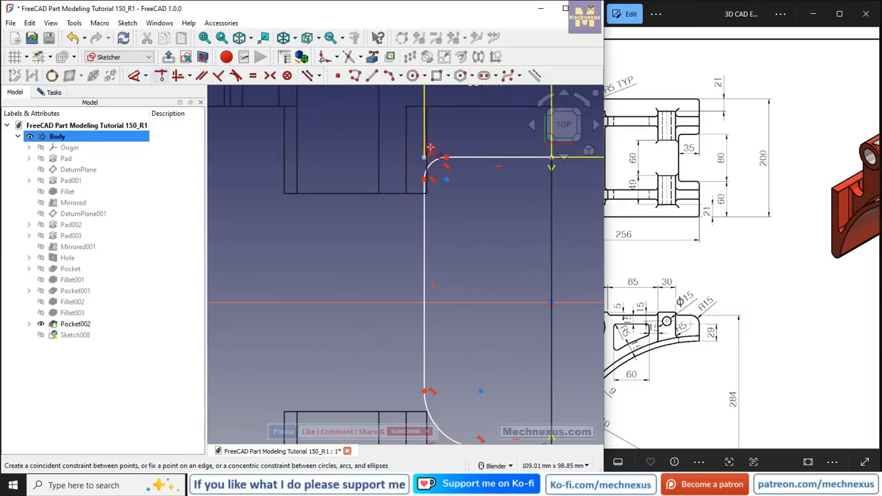
Dimension the radius of the notch sketch's upper rounded corner to 5 mm
scroll(437, 166, "up", 4)
left_click(442, 167)
left_click(339, 144)
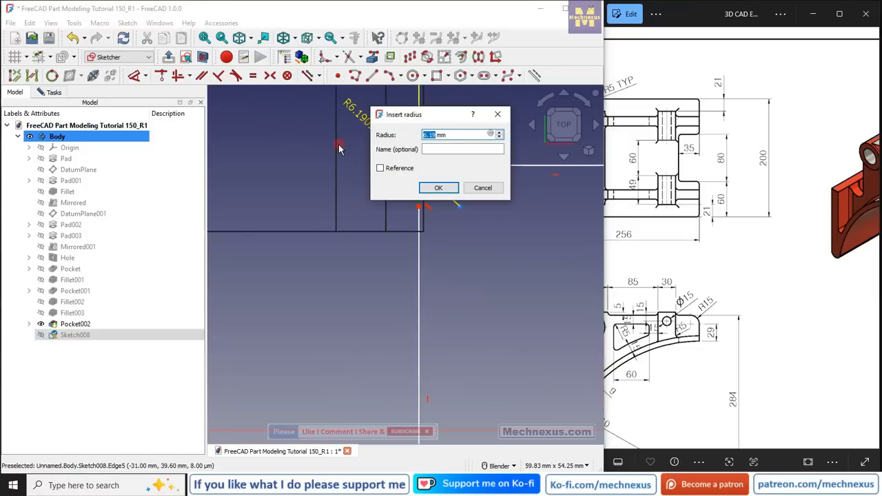
type("5")
key("Return")
key("Escape")
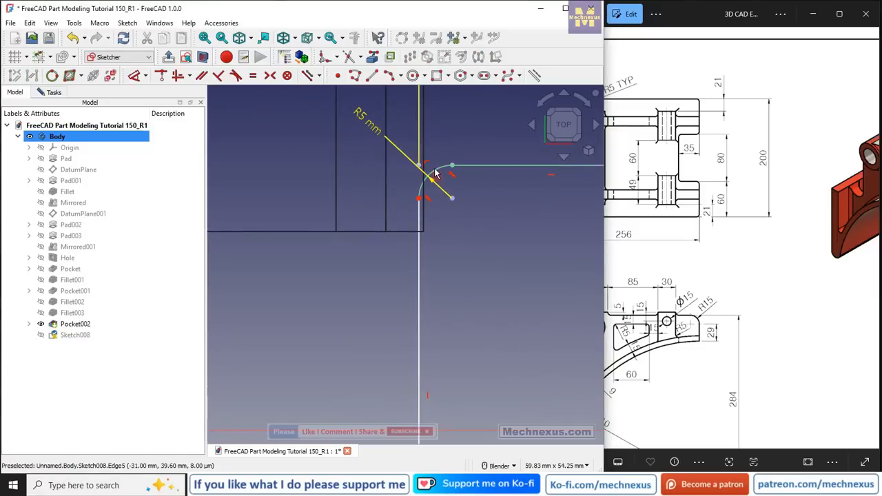
Constrain the lower corner arc equal to the 5 mm upper arc and close the notch sketch
scroll(355, 130, "down", 4)
scroll(387, 191, "up", 4)
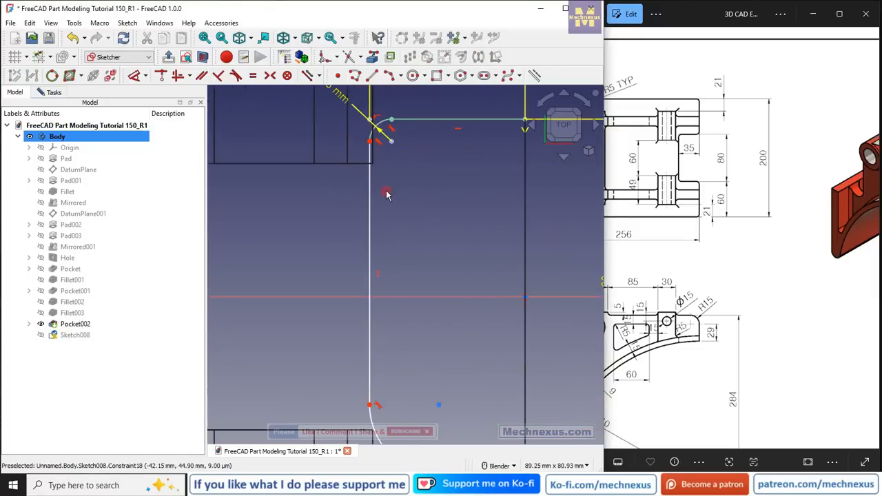
scroll(387, 136, "down", 3)
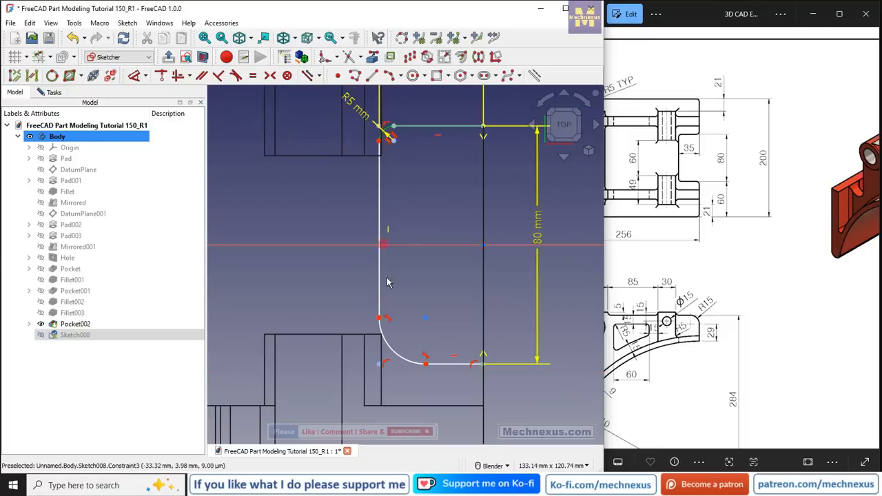
left_click(390, 353)
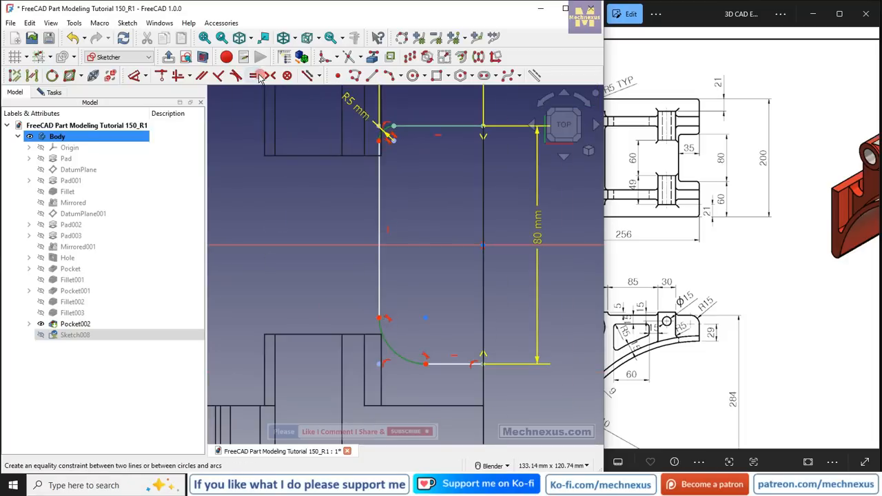
left_click(255, 76)
scroll(283, 150, "down", 3)
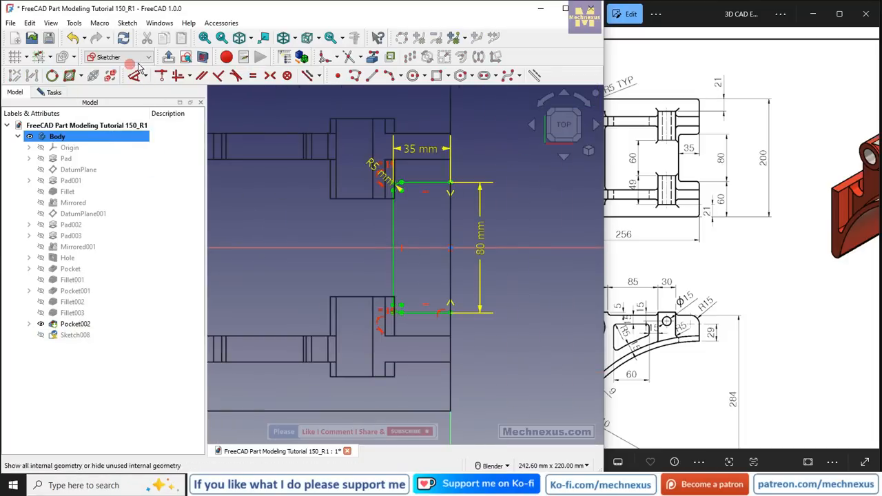
left_click(163, 57)
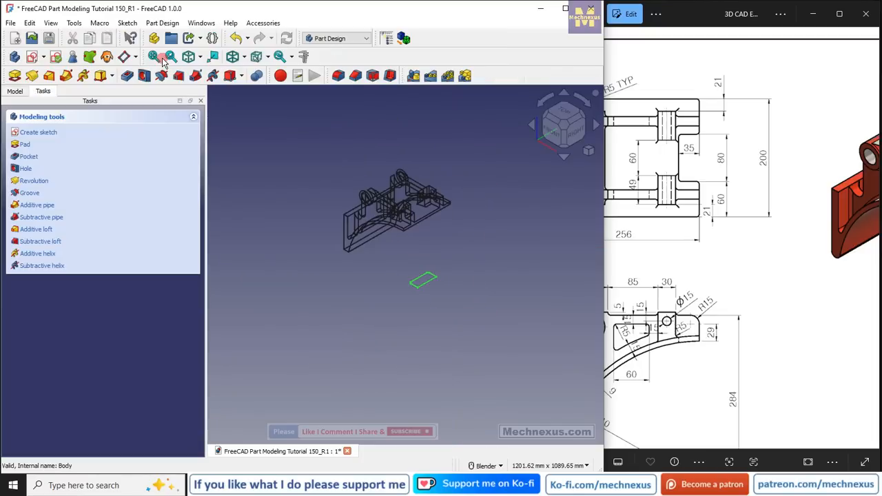
Change the model's display style from wireframe to Flat lines
left_click(240, 57)
left_click(242, 144)
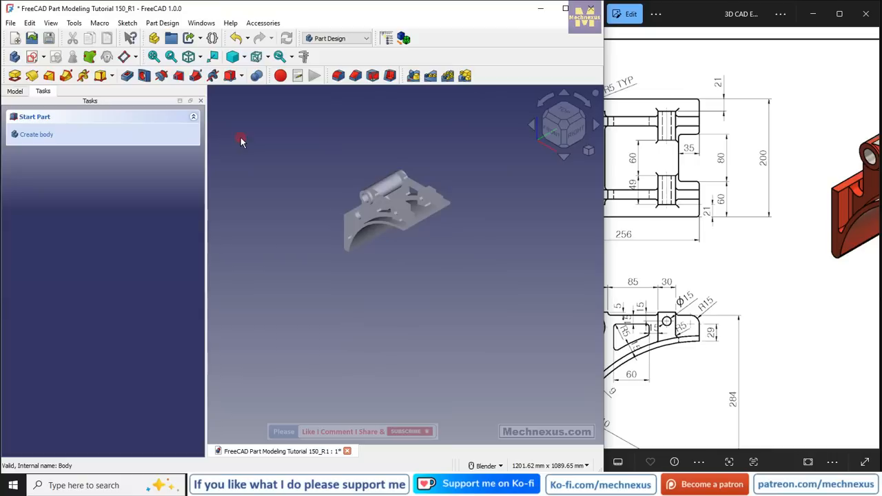
left_click(244, 56)
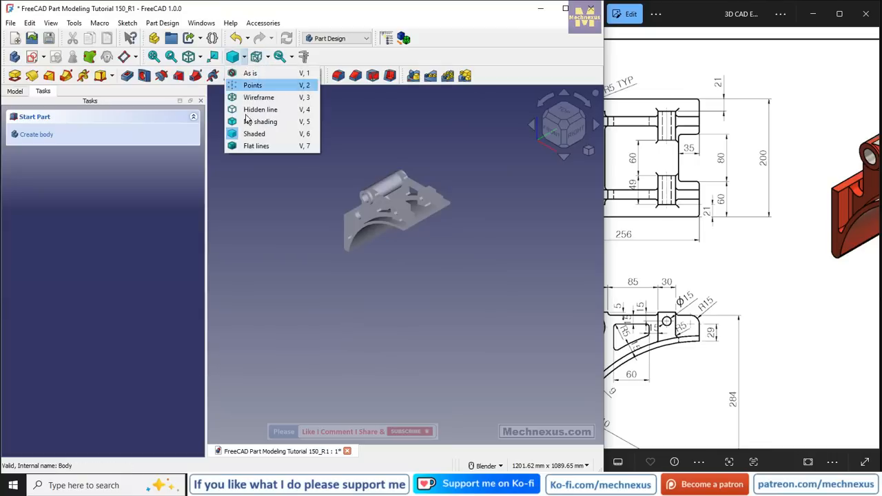
left_click(248, 145)
Cut the end notch by pocketing Sketch008 through all with the direction reversed
left_click(17, 92)
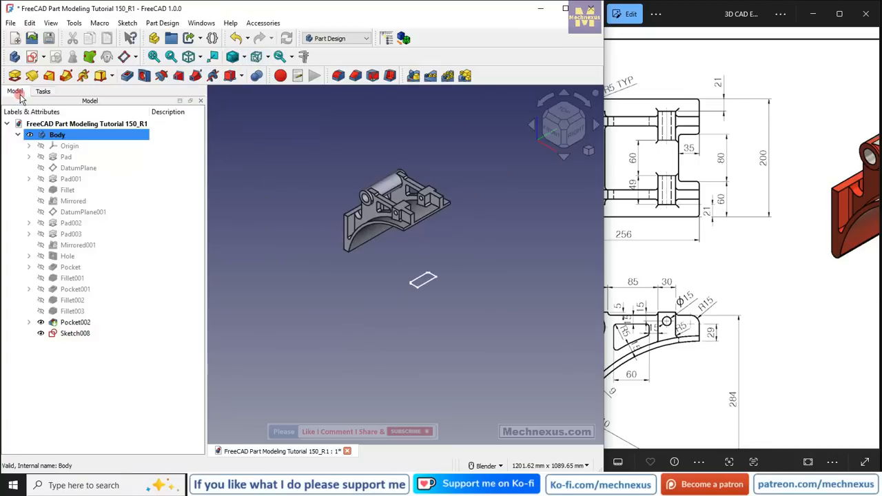
left_click(65, 333)
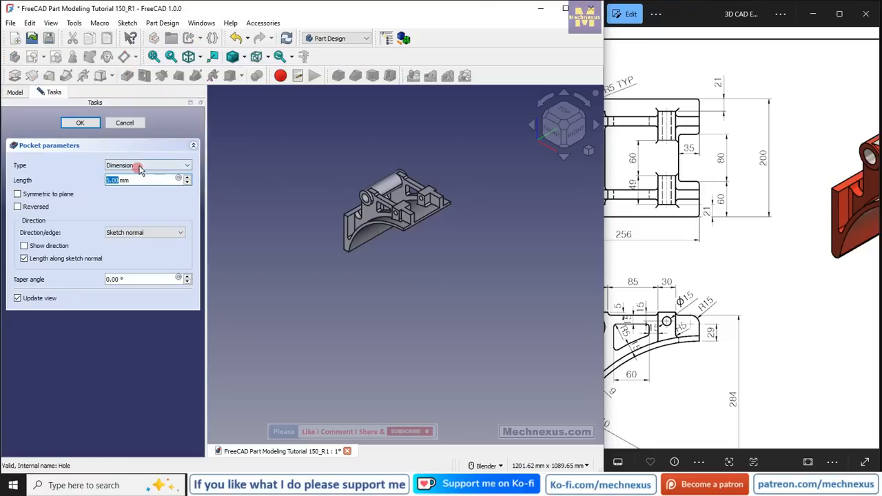
left_click(140, 169)
left_click(140, 180)
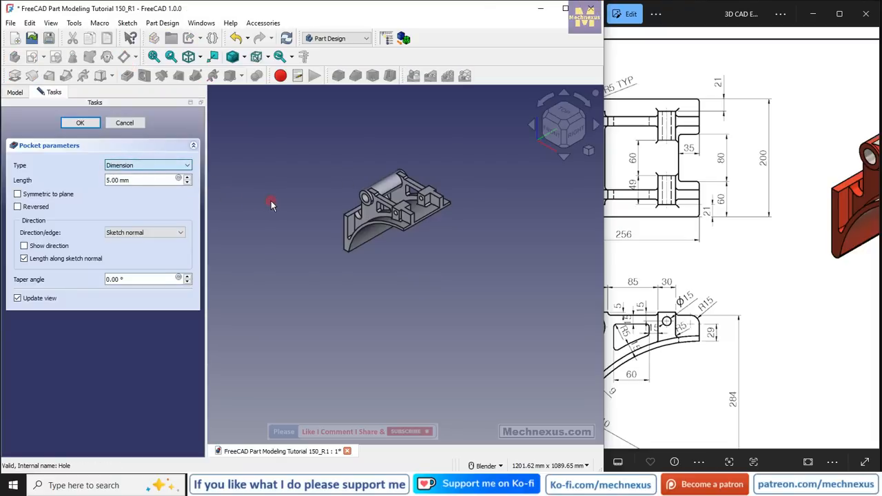
key("Down")
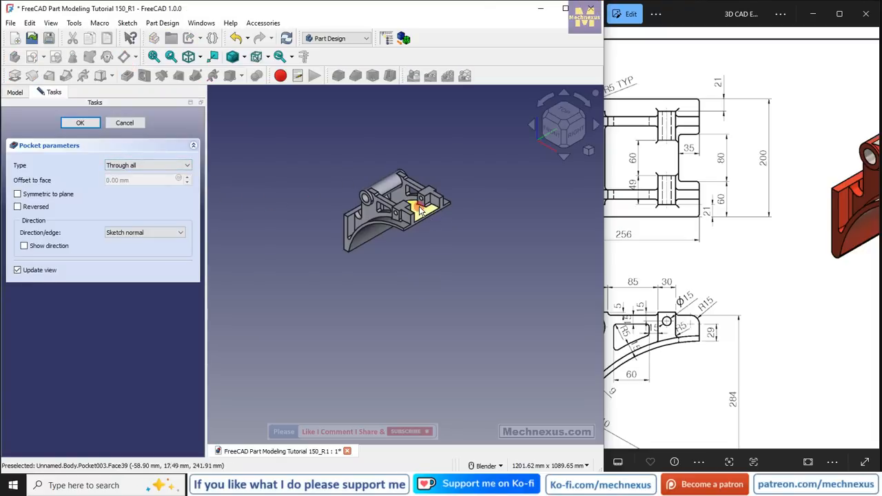
scroll(420, 210, "up", 5)
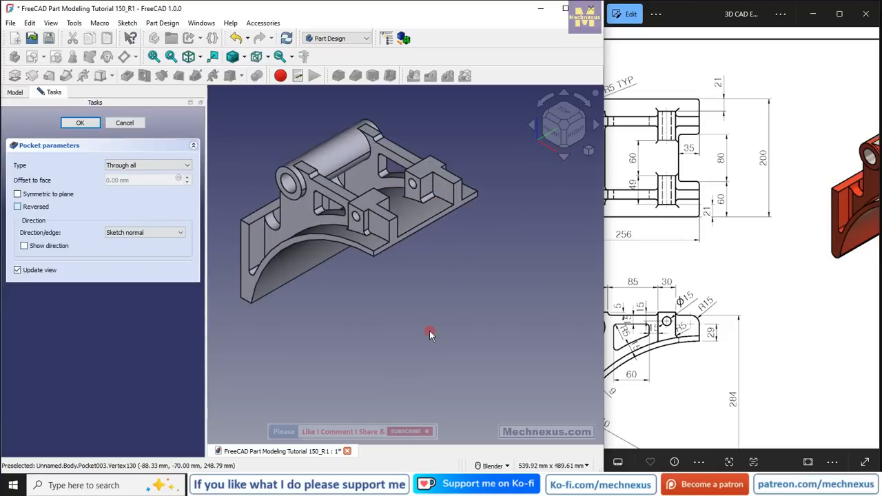
key("space")
scroll(426, 210, "up", 2)
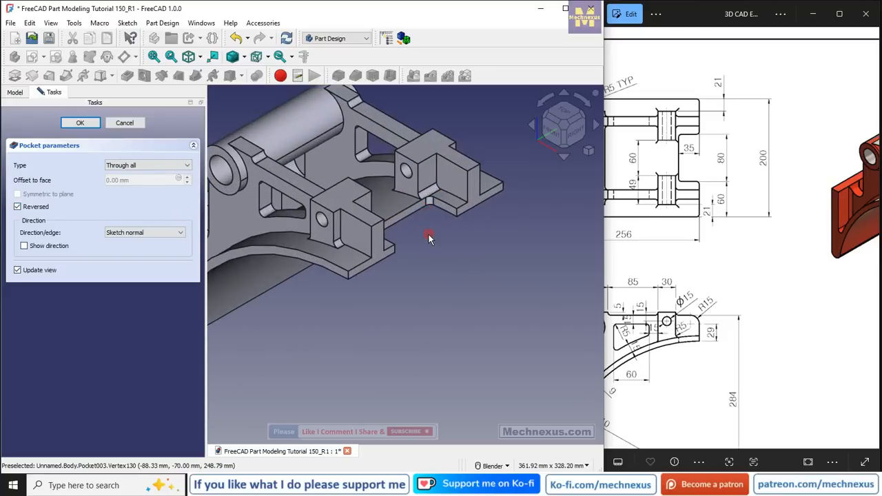
left_click_drag(778, 248, 611, 248)
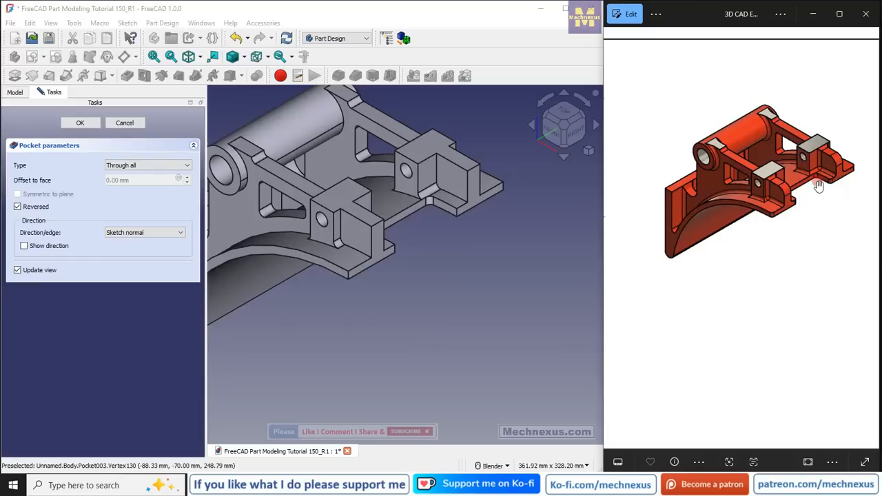
left_click(95, 126)
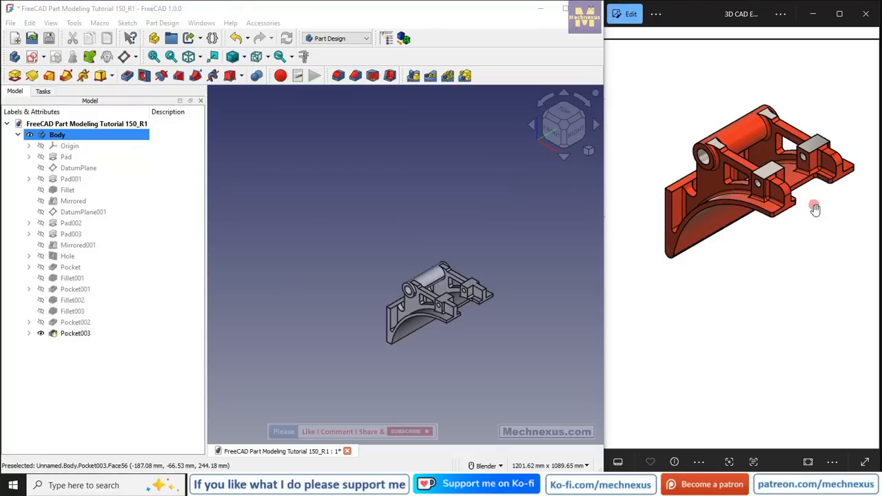
Check the drawing's recess dimensions and start a new sketch on the upright end plate's flat outer face
left_click_drag(724, 256, 831, 250)
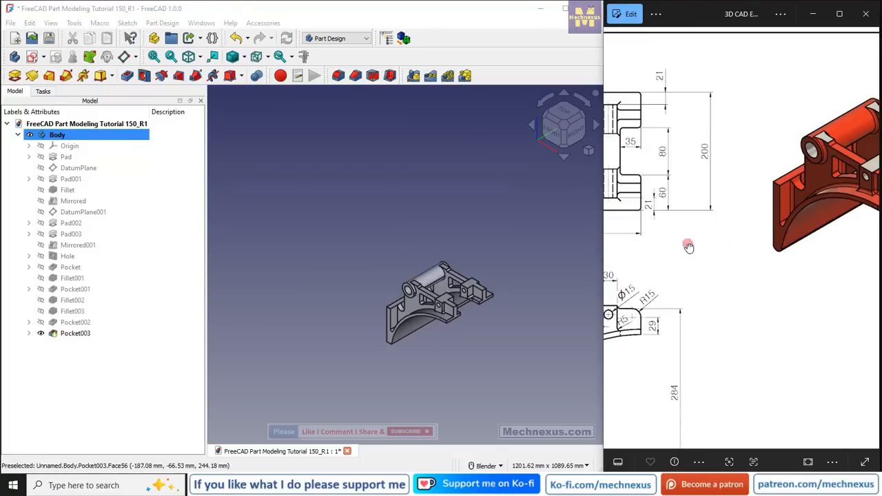
left_click_drag(689, 246, 881, 253)
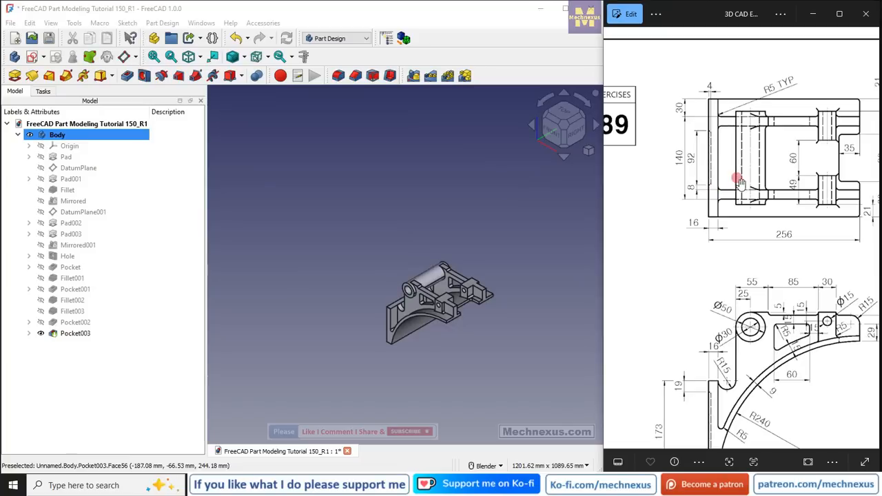
left_click_drag(776, 284, 765, 191)
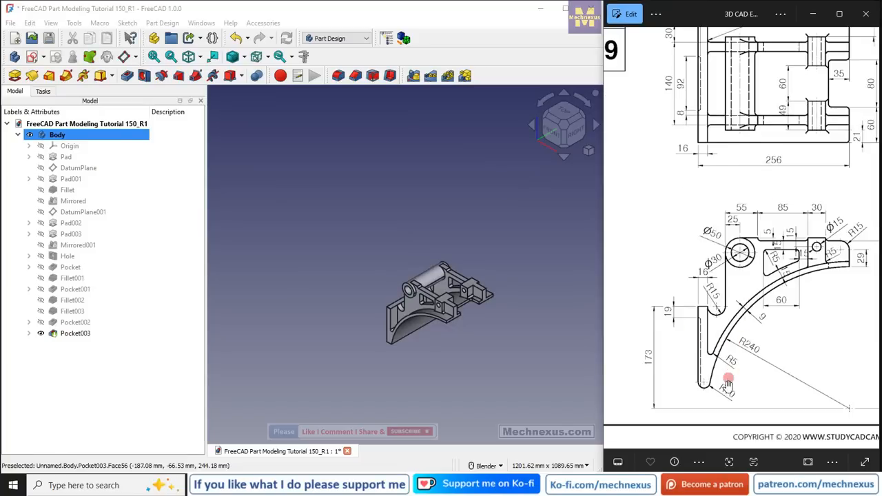
scroll(728, 384, "up", 2)
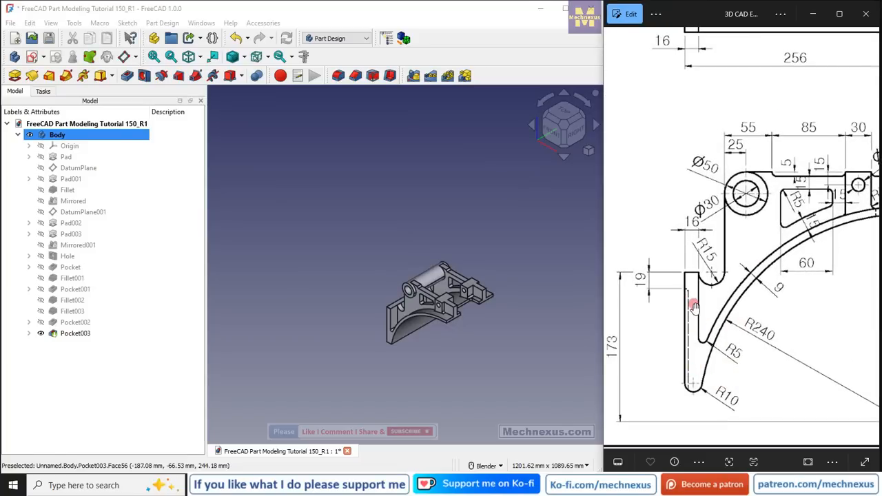
left_click(589, 154)
left_click(606, 173)
scroll(443, 343, "up", 3)
middle_click_drag(405, 306, 462, 264)
left_click(461, 263)
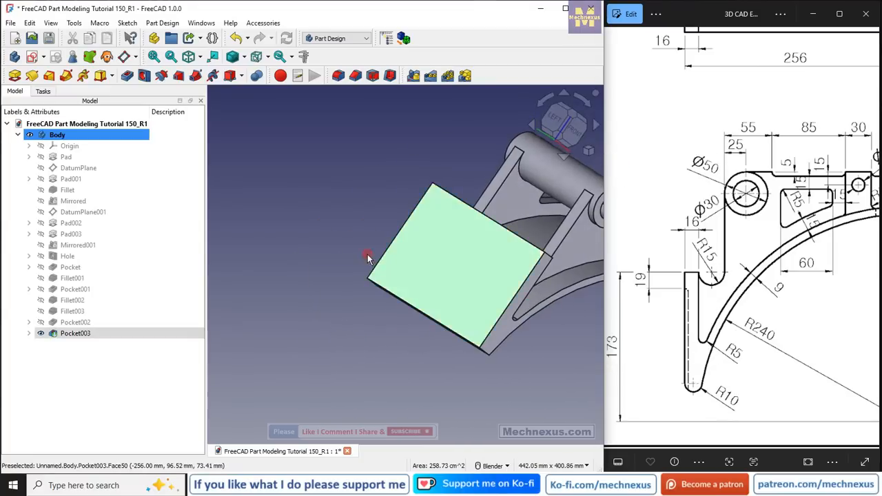
scroll(368, 258, "down", 4)
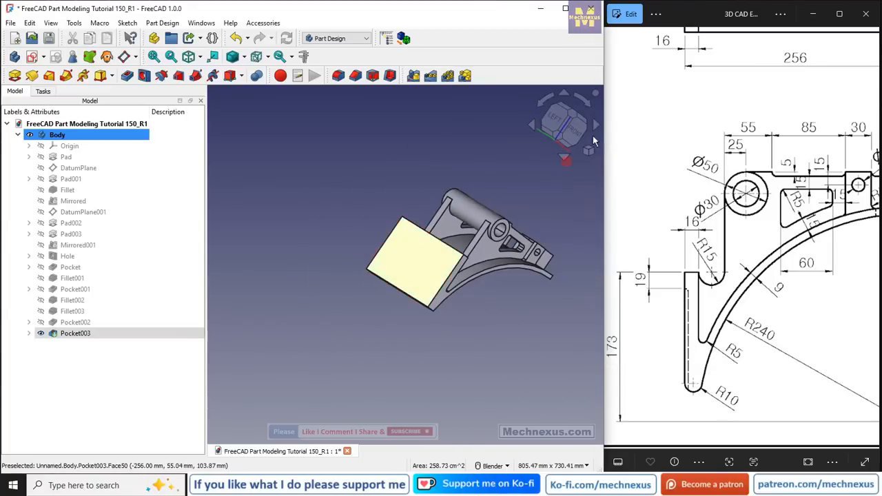
left_click(32, 57)
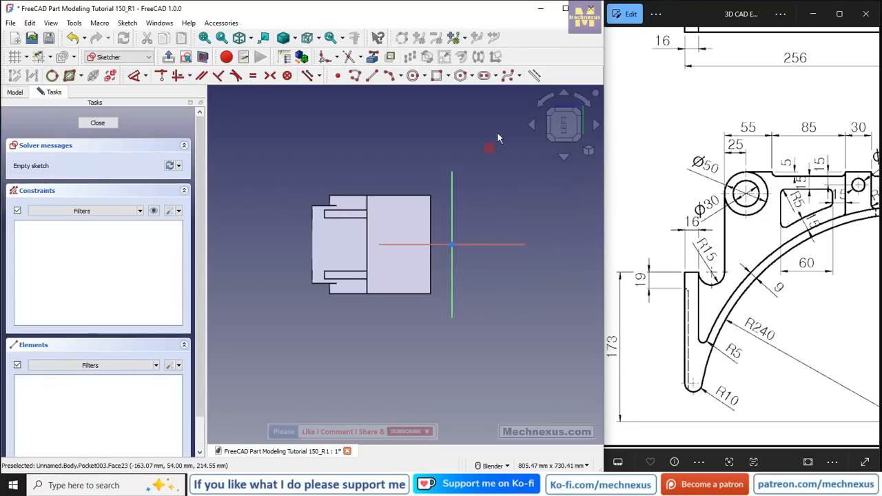
Orient the sketch upright in the left view and project the end face's upper and lower edges as external geometry
left_click(586, 105)
left_click(586, 105)
mouse_move(463, 237)
middle_mouse_down()
mouse_move(356, 285)
mouse_move(438, 266)
middle_mouse_up()
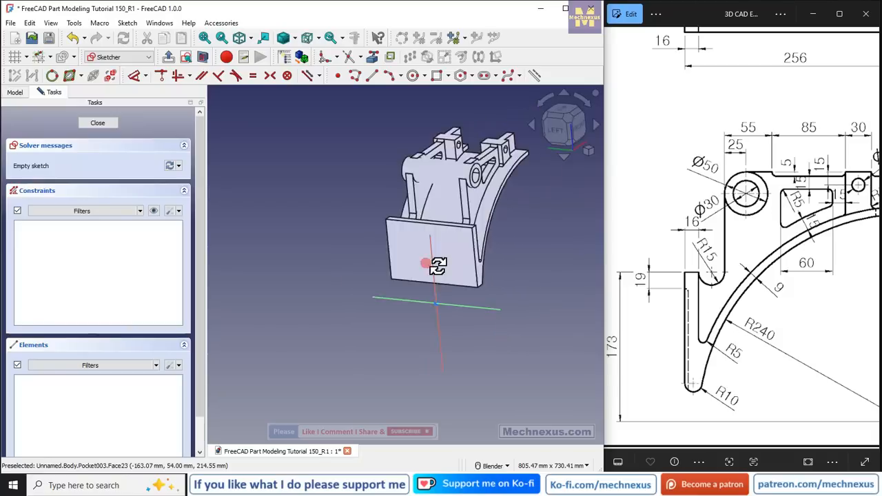
left_click(558, 136)
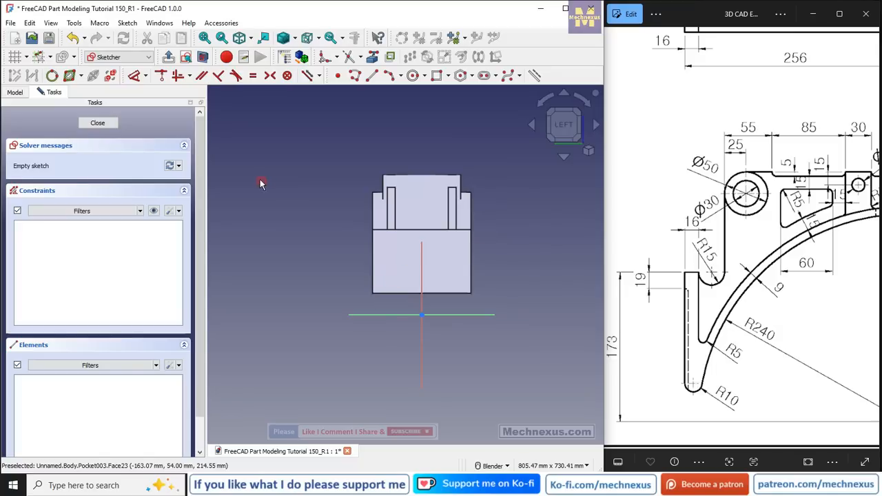
left_click(372, 58)
scroll(460, 257, "up", 3)
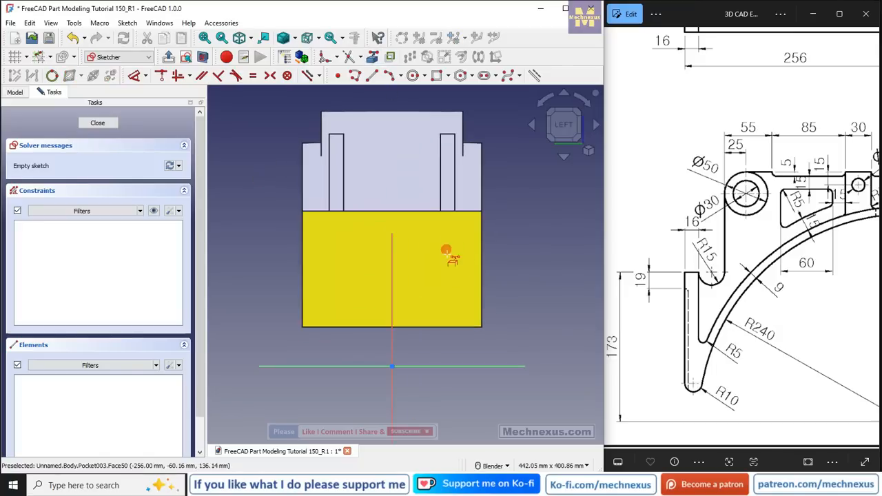
left_click(423, 210)
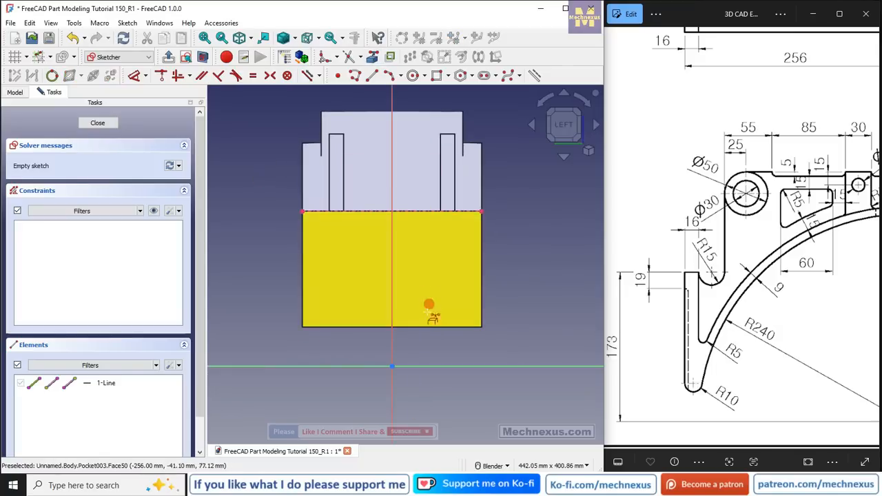
left_click(424, 328)
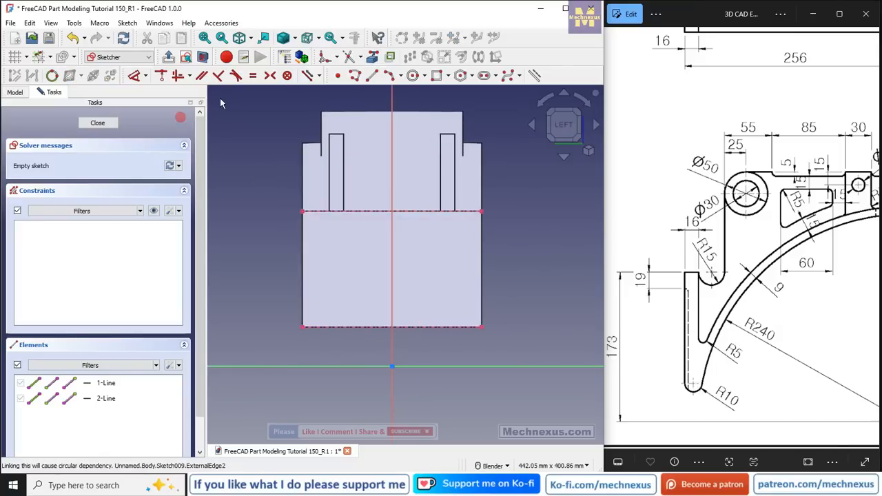
Draw a rectangle on the end face, starting on the projected lower edge and spanning the vertical axis
left_click(436, 75)
left_click(347, 327)
left_click(449, 239)
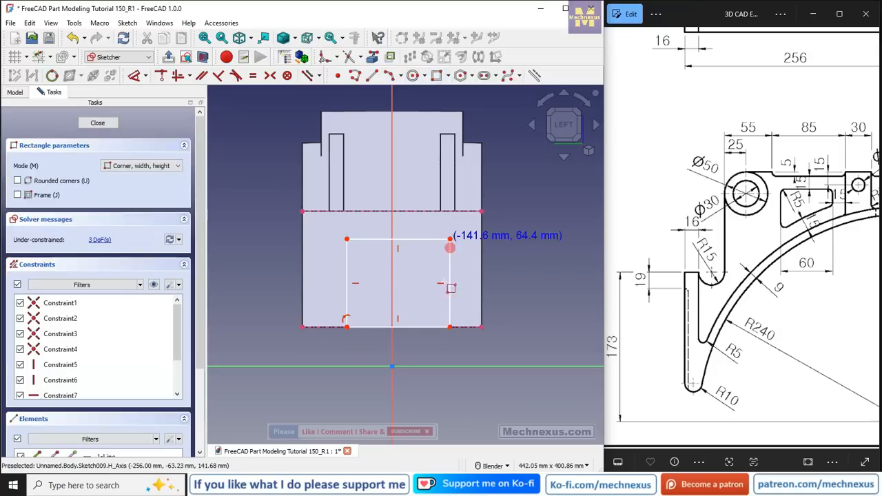
right_click(420, 345)
scroll(364, 320, "up", 1)
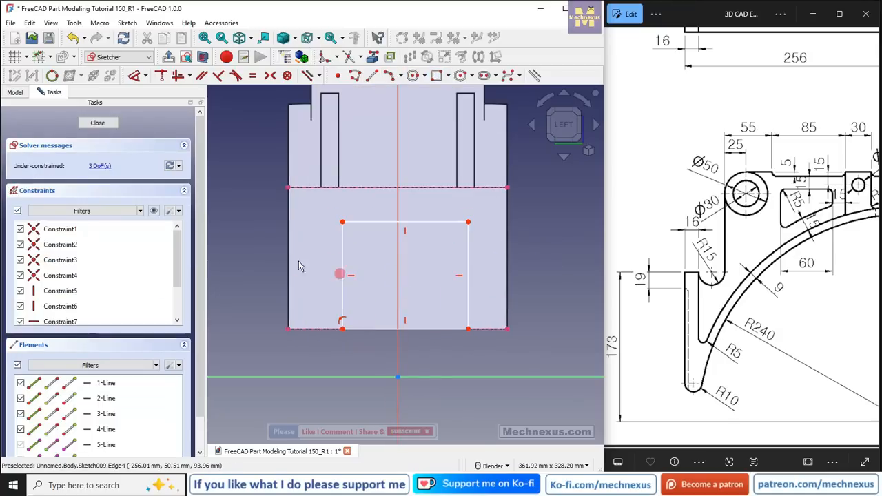
Constrain the rectangle's two upper corners to be symmetric about the vertical axis
left_click(270, 77)
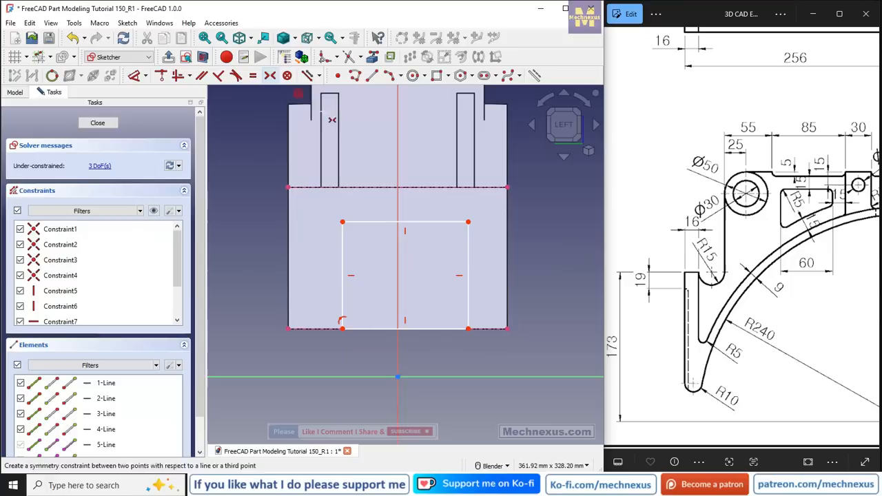
left_click(343, 223)
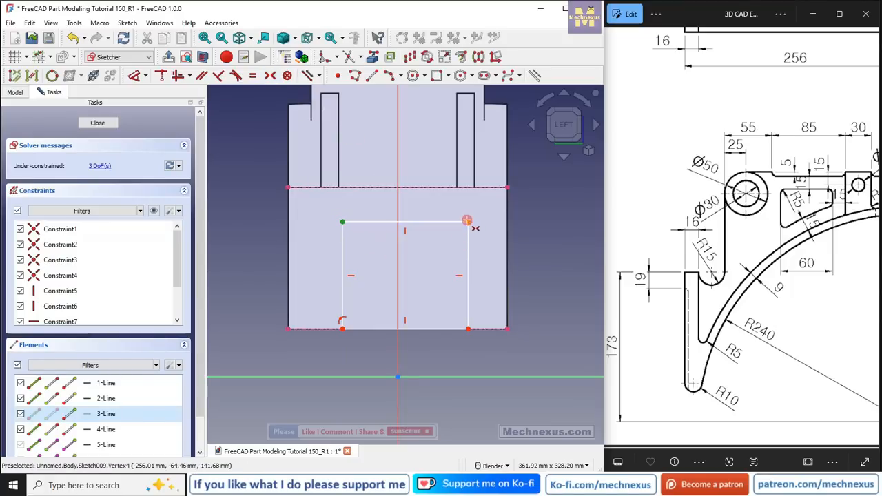
left_click(468, 222)
left_click(398, 215)
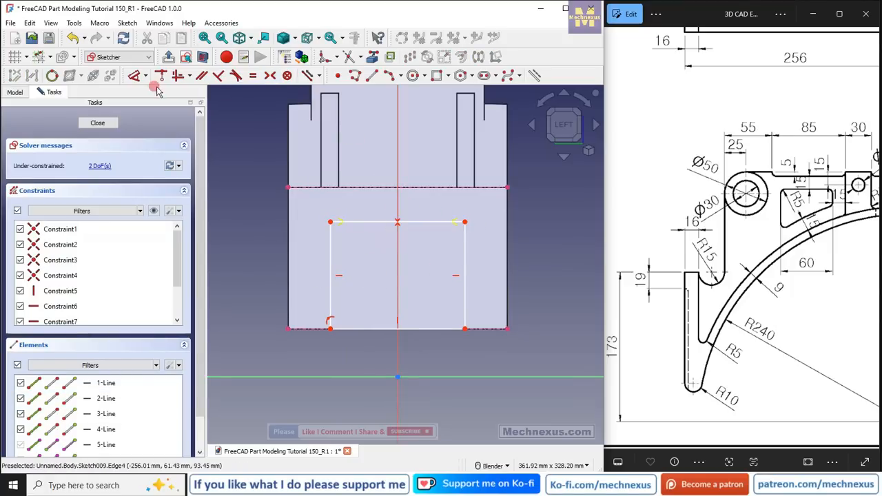
Set the width of the rectangle on the end face to 92 mm
left_click(136, 76)
left_click(376, 222)
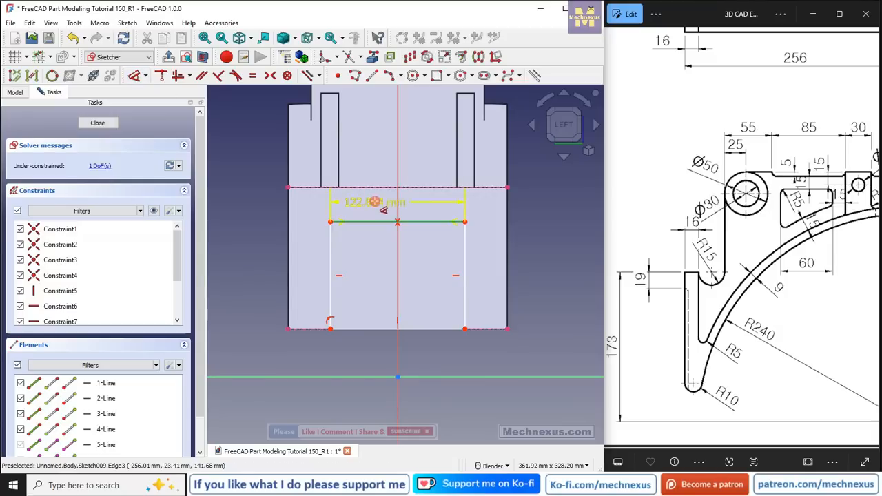
type("92")
key("Return")
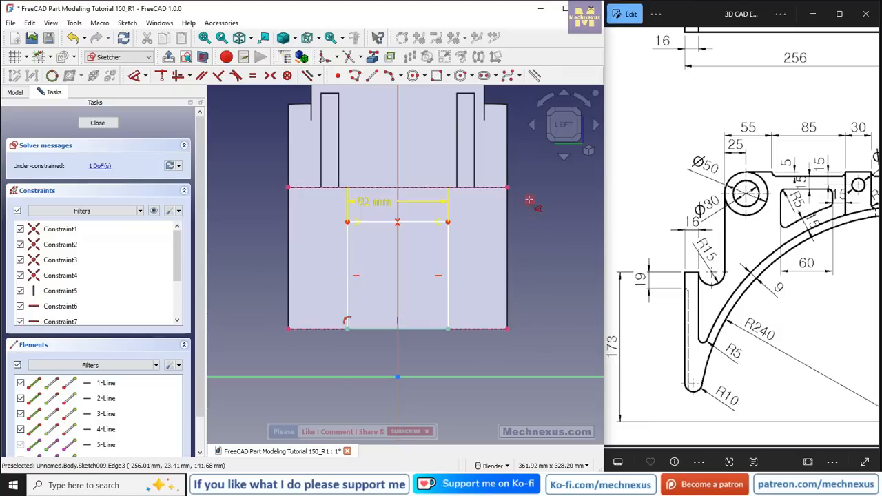
Place the rectangle's upper edge 19 mm below the projected upper edge of the end face and close the sketch
left_click(348, 222)
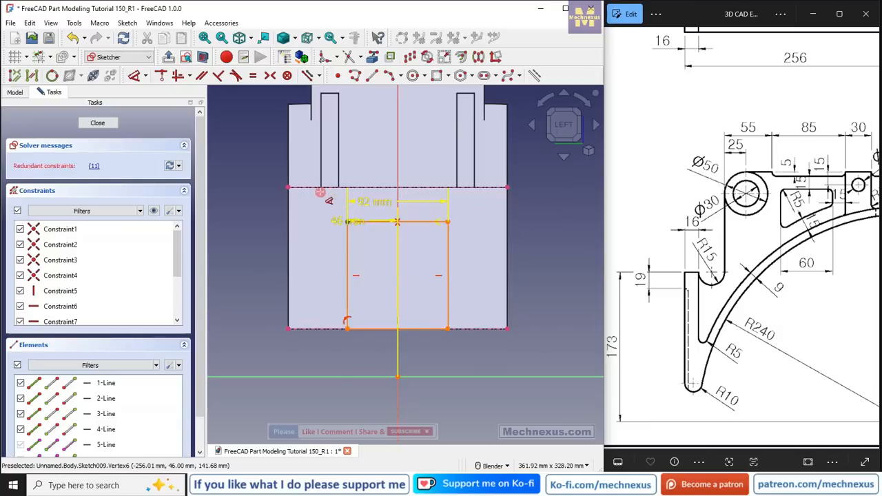
left_click(321, 186)
left_click(272, 218)
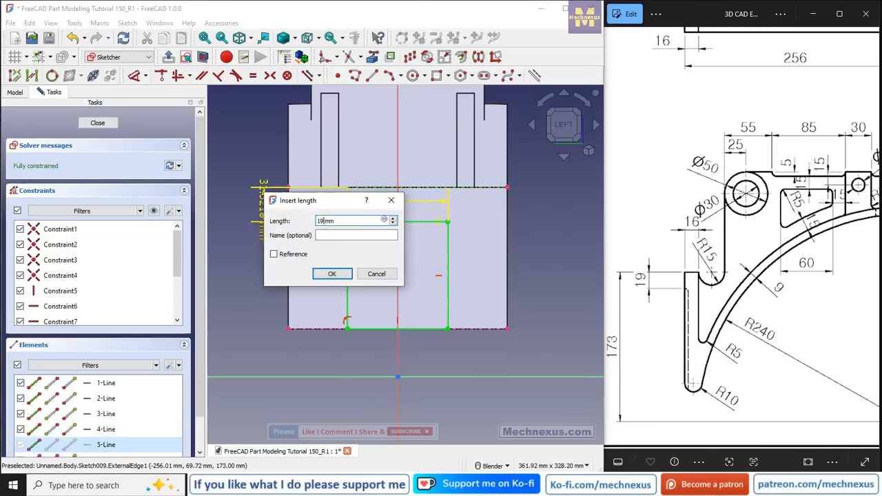
type("19")
key("Return")
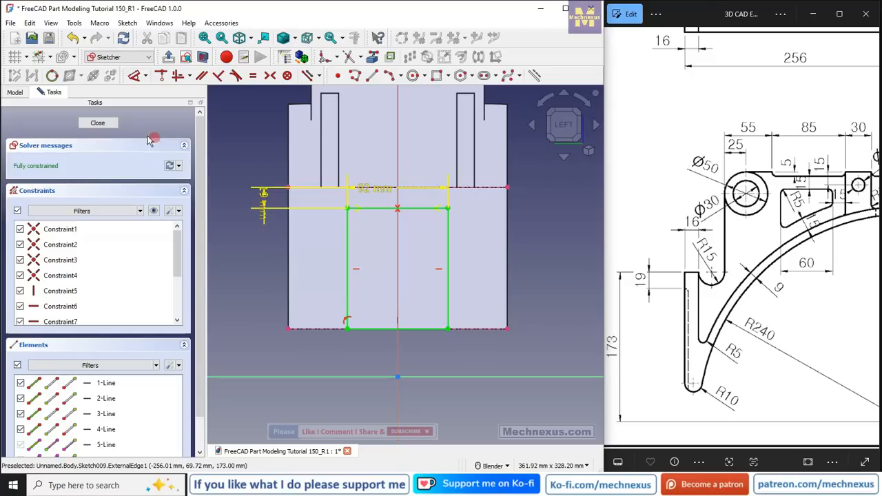
left_click(111, 123)
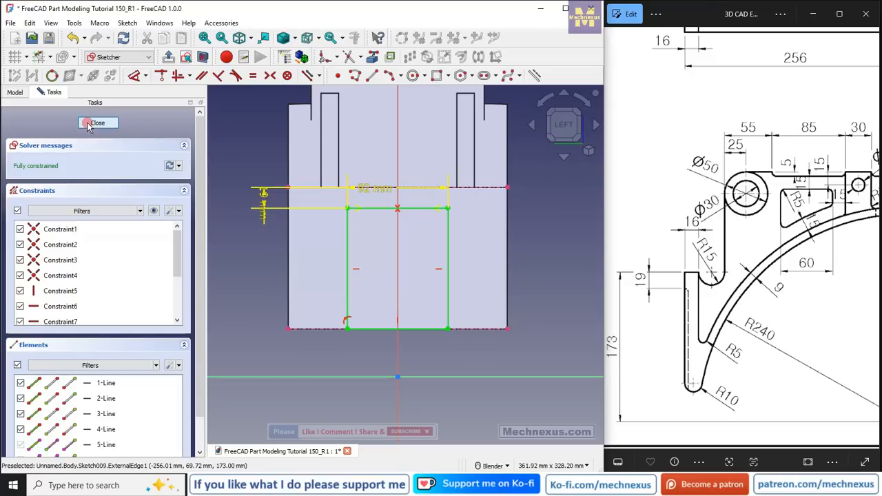
Cut the rectangle sketch into the end plate as a pocket 4 mm deep
mouse_move(324, 250)
middle_mouse_down()
mouse_move(344, 252)
mouse_move(367, 226)
mouse_move(368, 238)
middle_mouse_up()
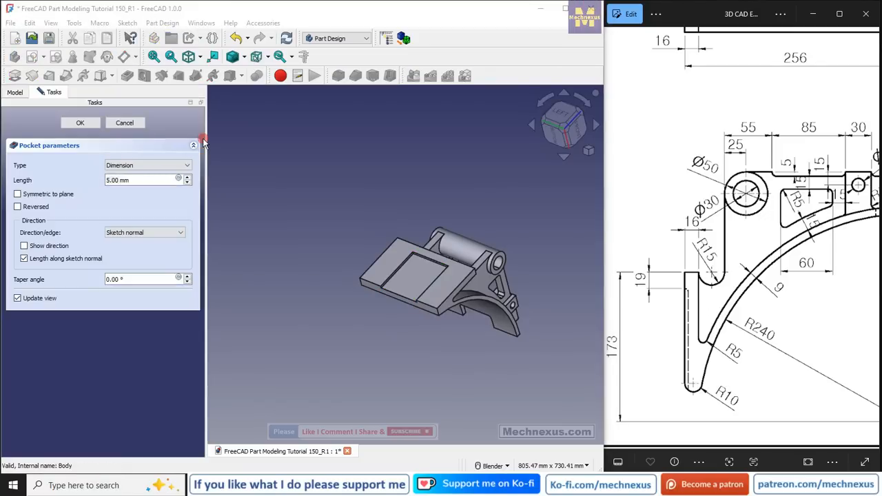
left_click_drag(137, 181, 1, 175)
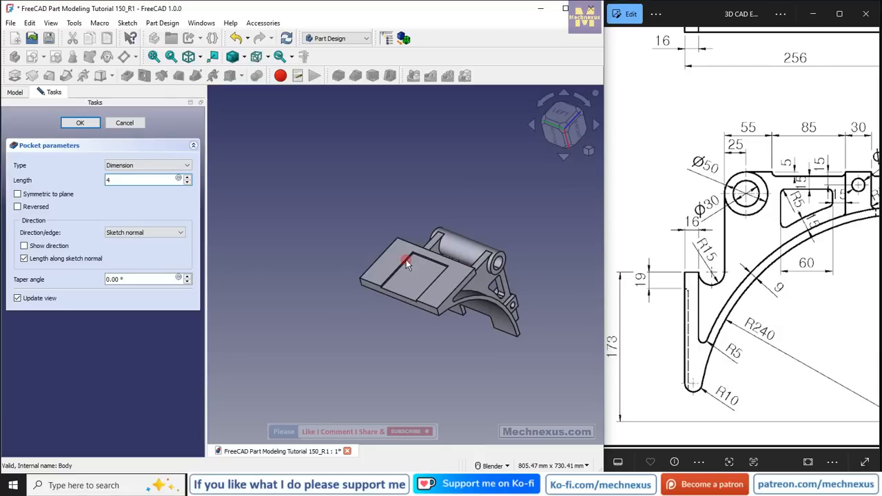
key("Return")
scroll(406, 259, "up", 4)
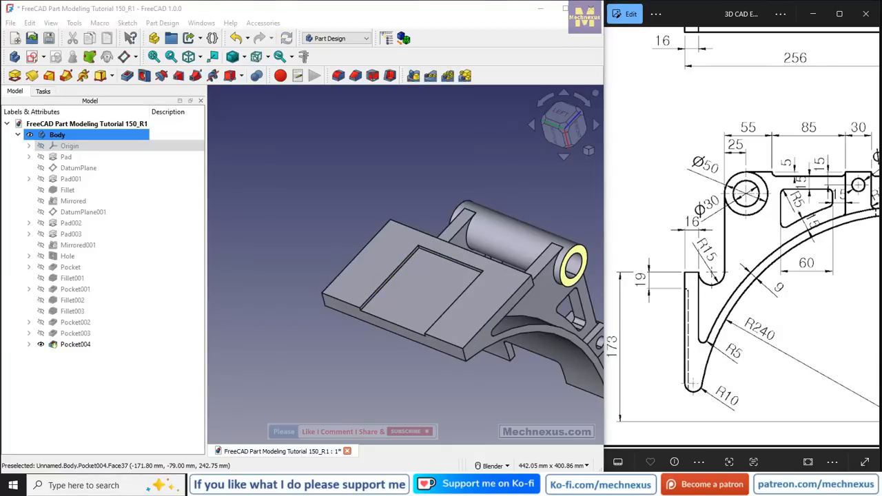
Fillet the two short upper corner edges of the end-plate recess with a 4 mm radius
scroll(809, 296, "up", 3)
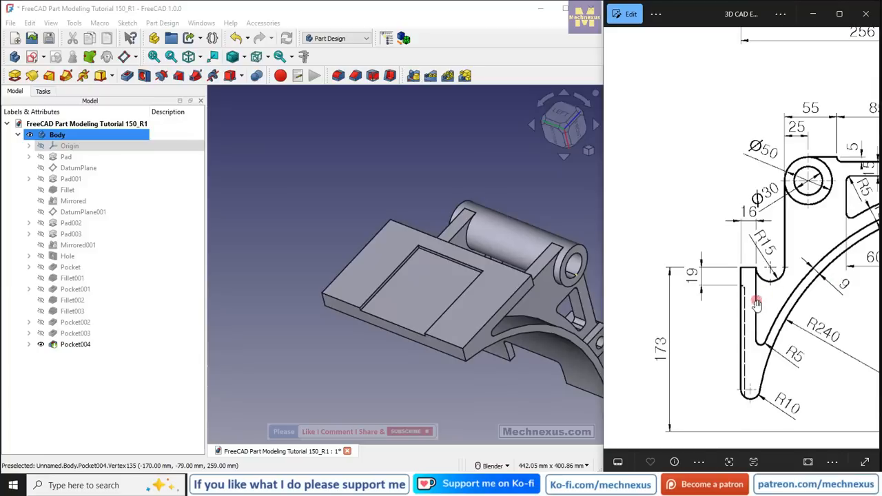
scroll(756, 303, "down", 5)
scroll(748, 168, "up", 5)
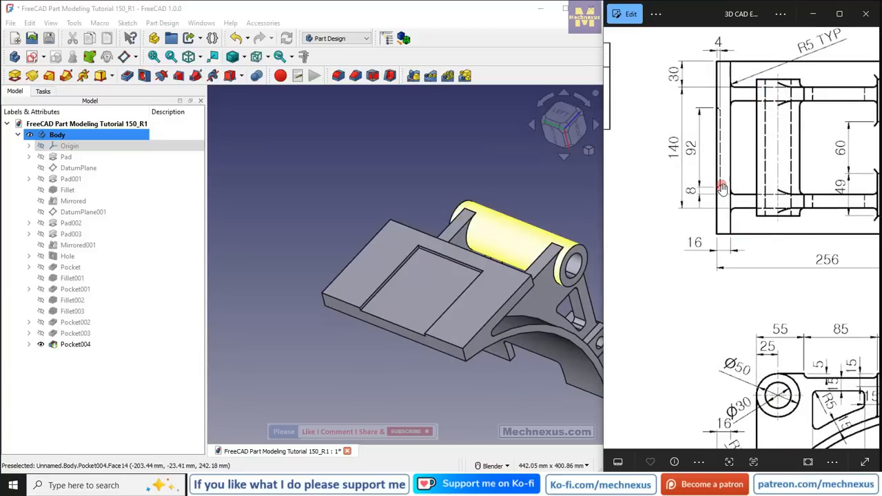
scroll(418, 249, "up", 3)
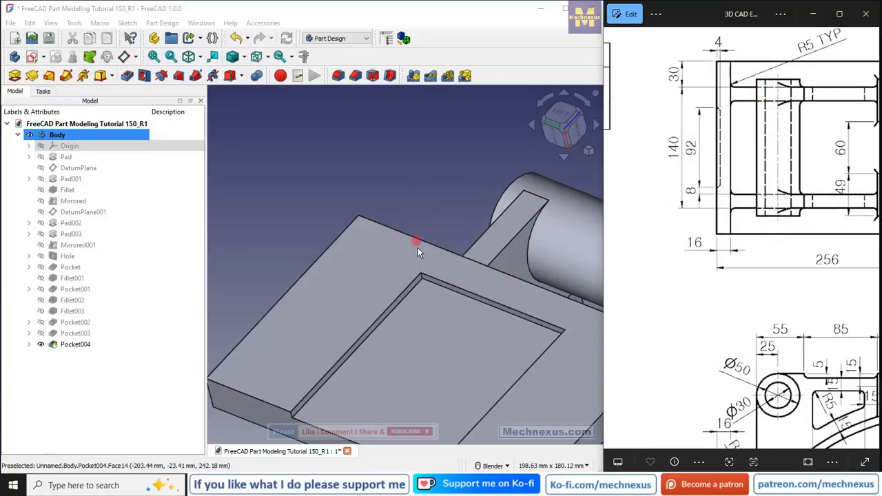
scroll(418, 252, "up", 4)
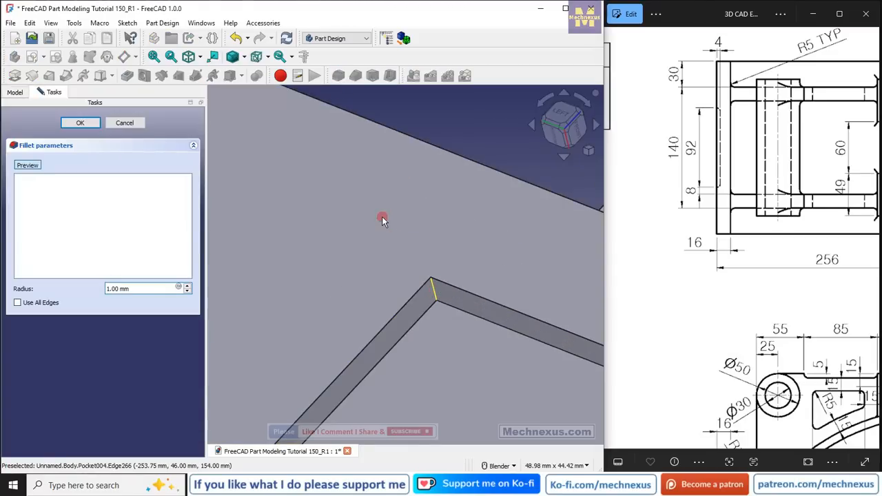
scroll(382, 217, "down", 12)
middle_click_drag(398, 243, 482, 246)
scroll(446, 250, "up", 10)
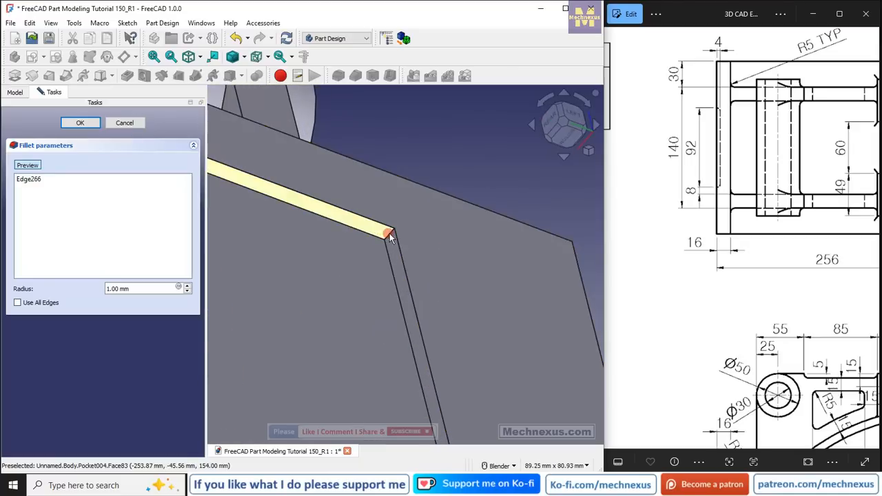
left_click(390, 238)
scroll(390, 237, "down", 10)
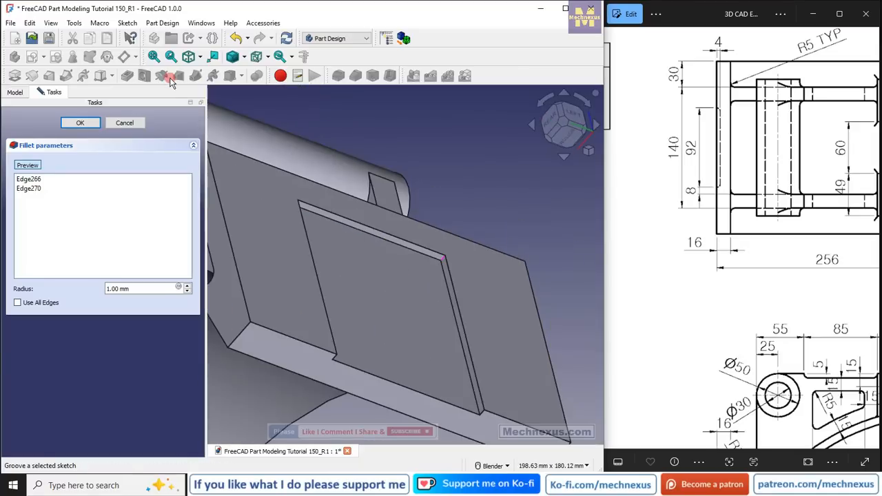
scroll(381, 178, "down", 5)
left_click_drag(159, 289, 108, 288)
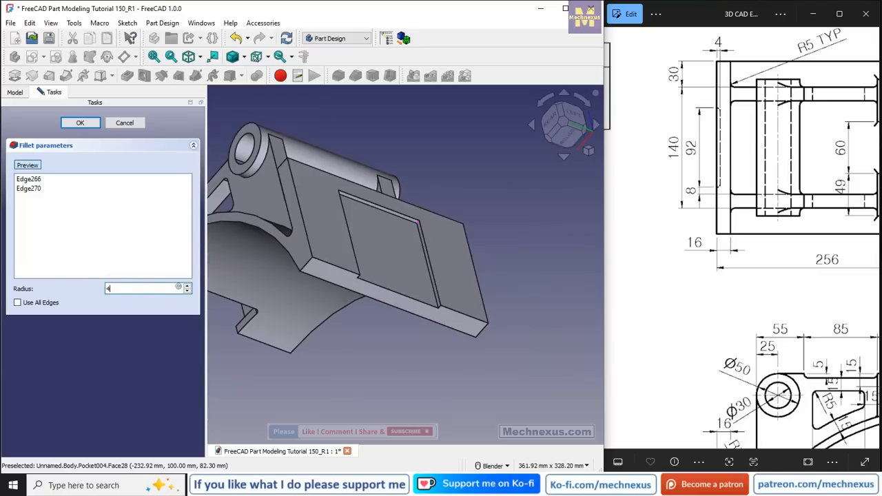
left_click(84, 122)
key("Return")
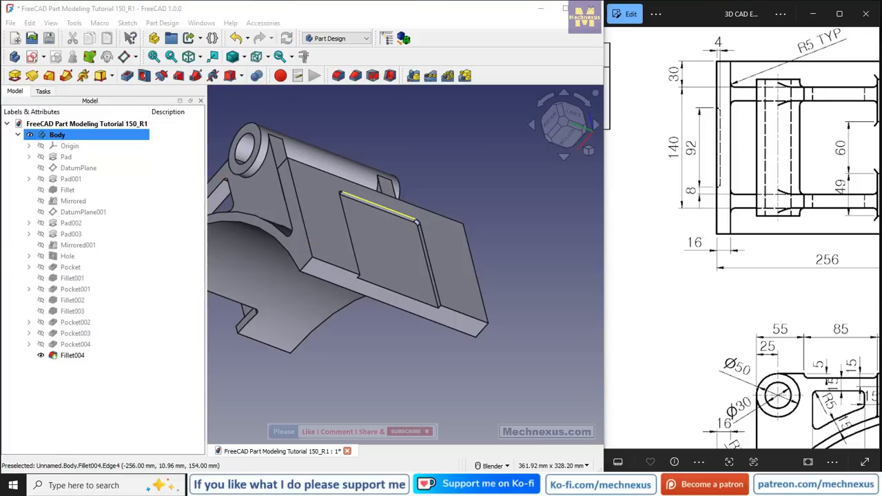
Inspect the finished recess and compare the isometric view of the model with the reference image of the bracket
middle_click_drag(503, 204, 370, 254)
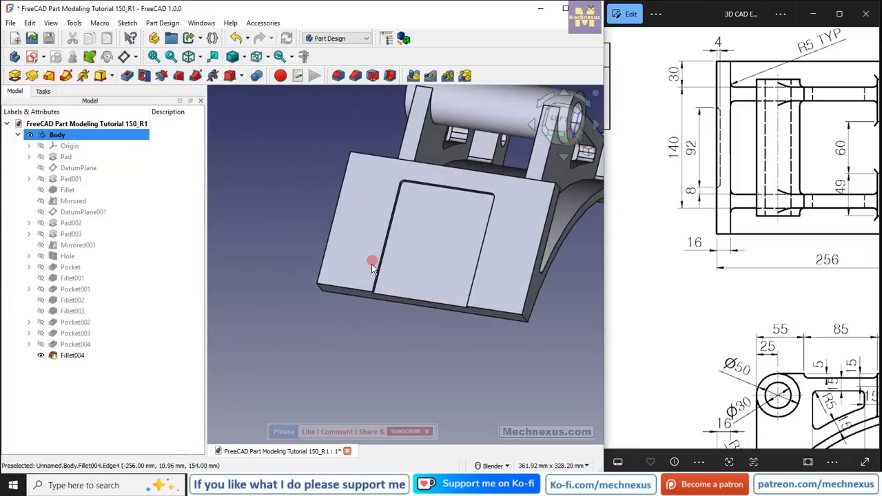
key("0")
scroll(301, 210, "down", 4)
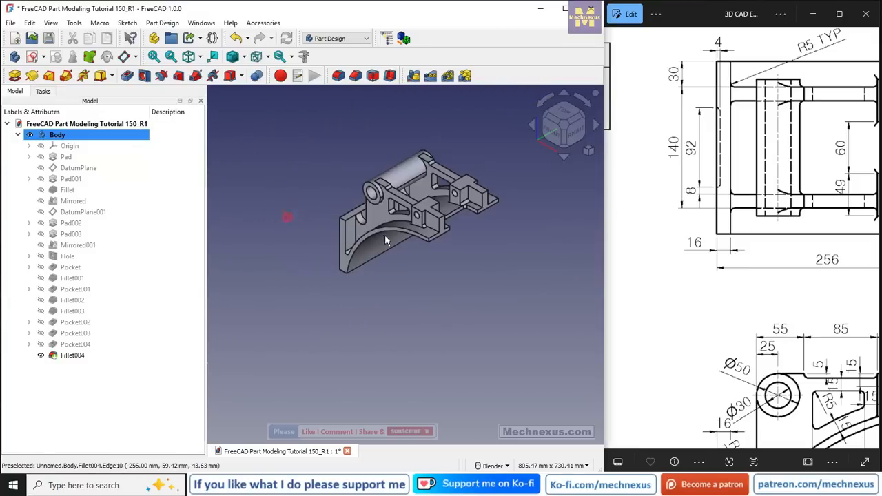
left_click_drag(790, 245, 683, 264)
left_click_drag(867, 212, 659, 253)
left_click_drag(751, 227, 561, 236)
left_click_drag(840, 271, 805, 262)
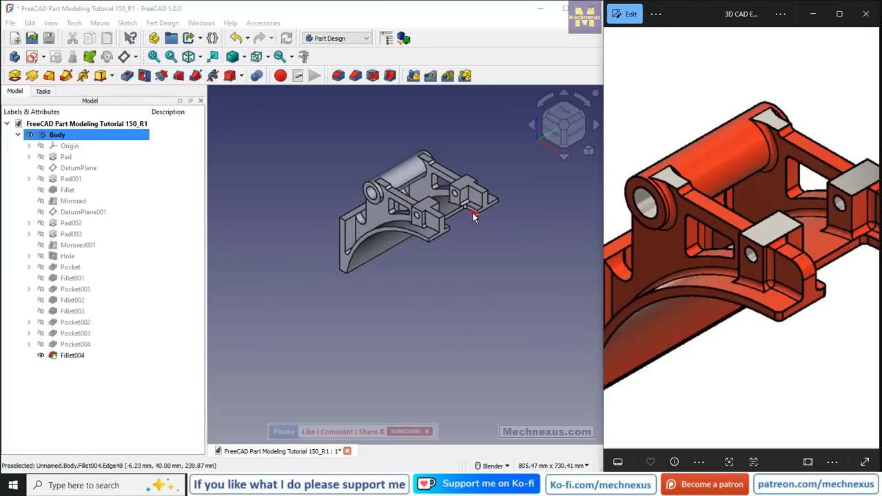
Start a sketch on the side face of the front lug's thin end tab and project its upper and outer edges
scroll(413, 222, "up", 6)
left_click(362, 228)
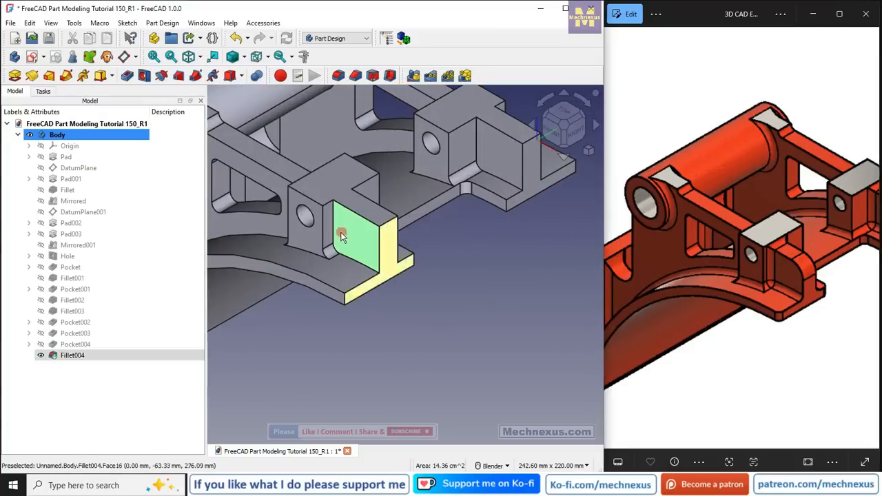
left_click(34, 59)
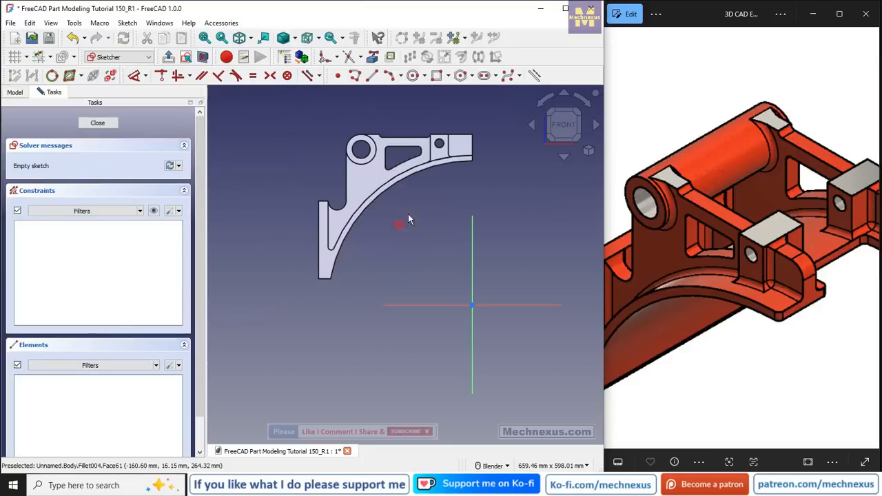
scroll(483, 116, "up", 5)
scroll(498, 200, "up", 2)
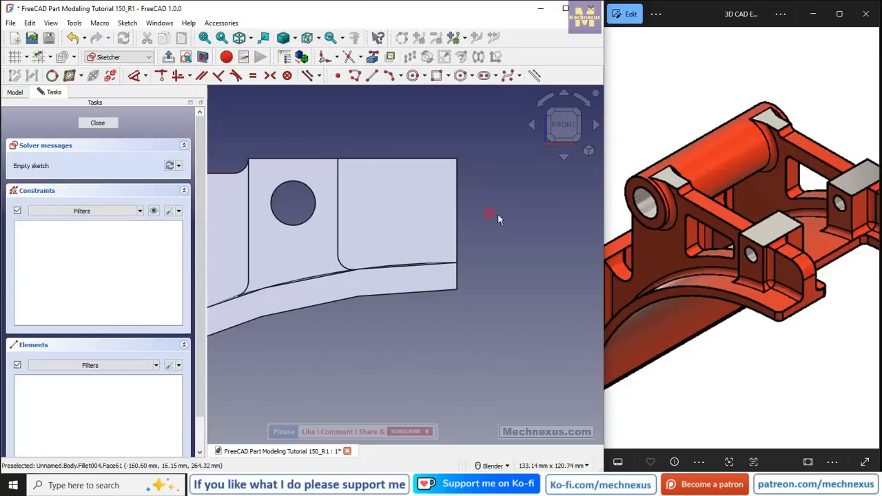
left_click(372, 56)
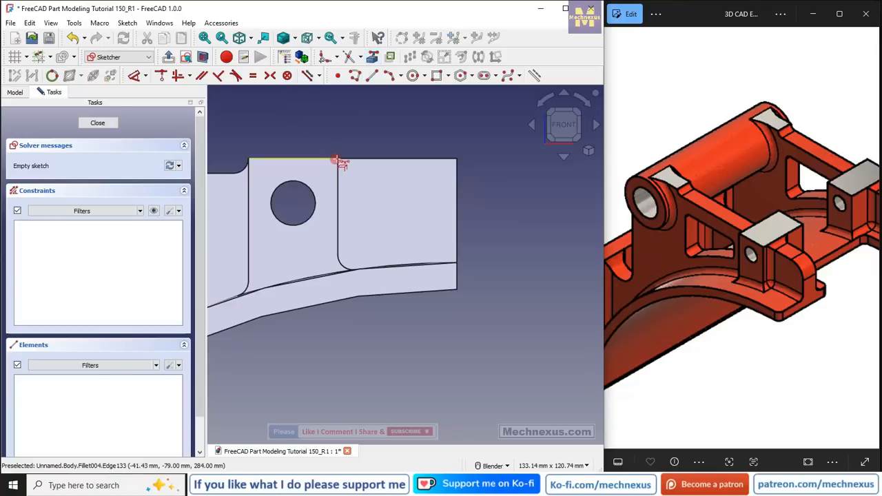
left_click(352, 160)
left_click(354, 159)
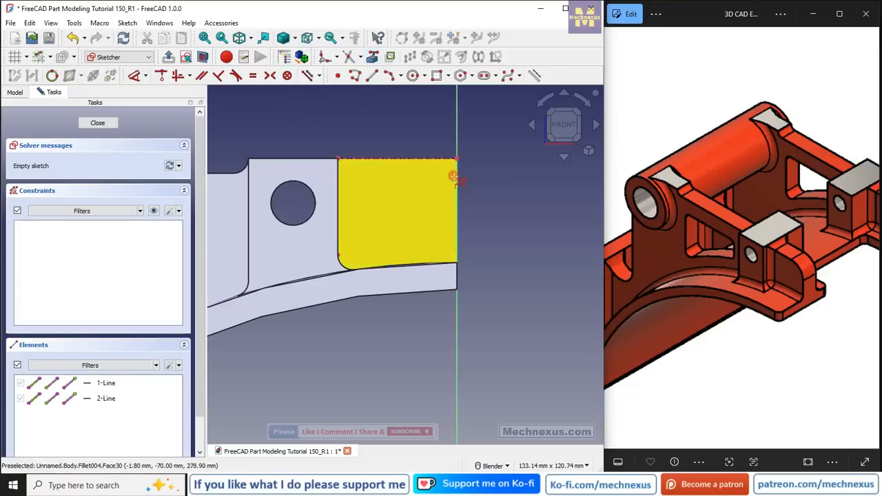
left_click(457, 179)
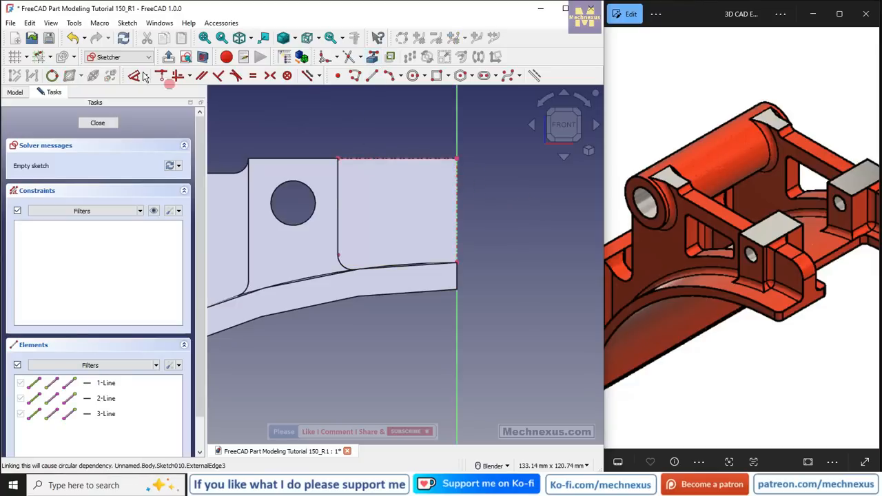
Draw a rectangle about 40 by 9 mm from the tab's outer edge to the inner end of its upper edge
left_click(436, 75)
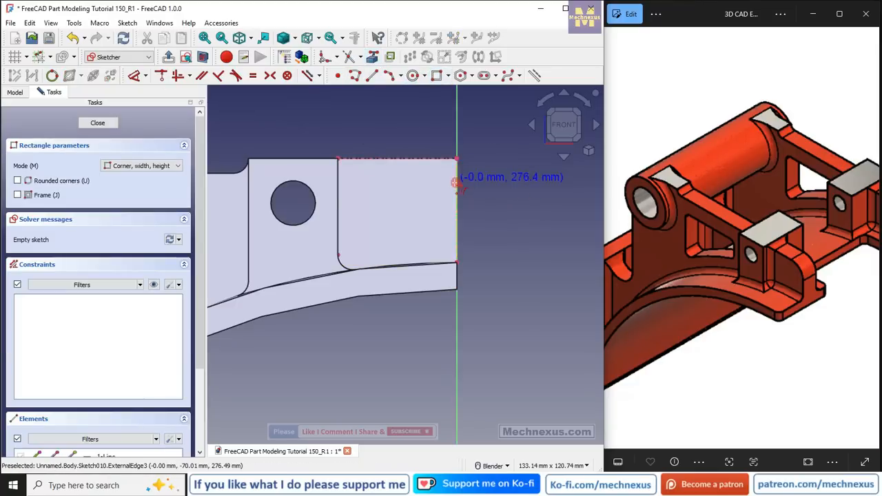
left_click(456, 184)
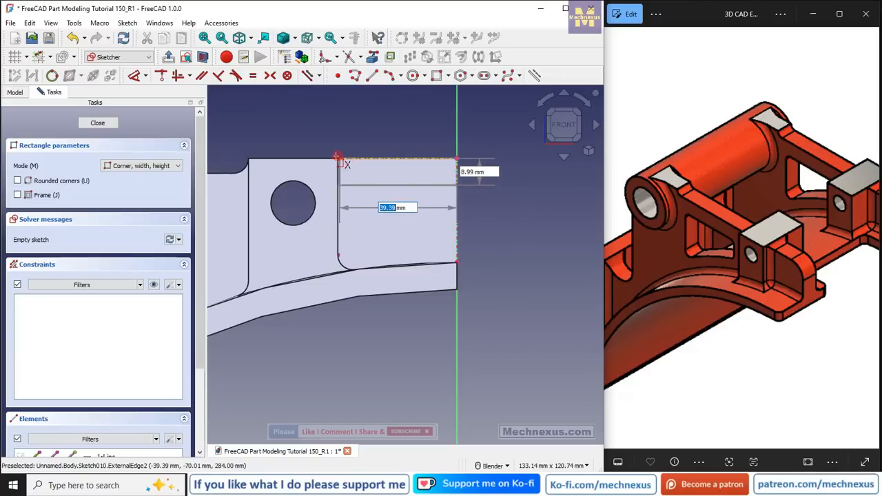
left_click(337, 158)
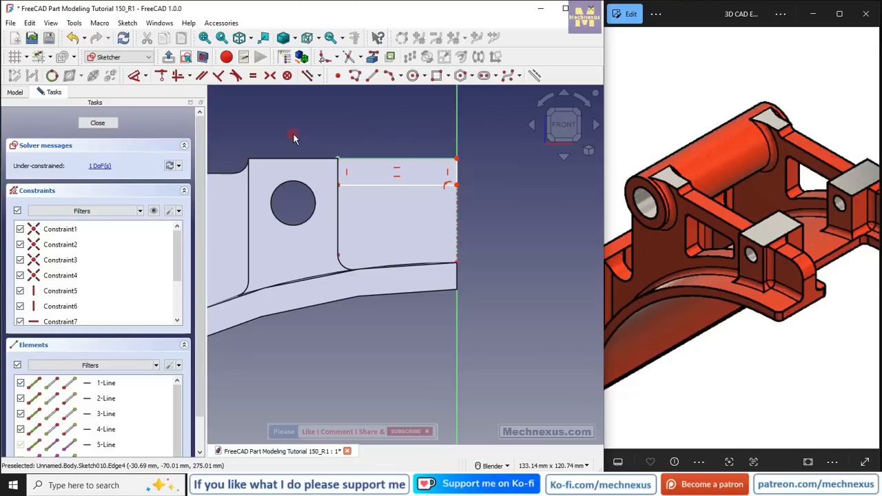
Check the drawing's lug dimensions and project the upper edge of the side web next to the lug as external geometry
scroll(483, 133, "down", 1)
left_click_drag(663, 188, 798, 123)
scroll(711, 162, "down", 3)
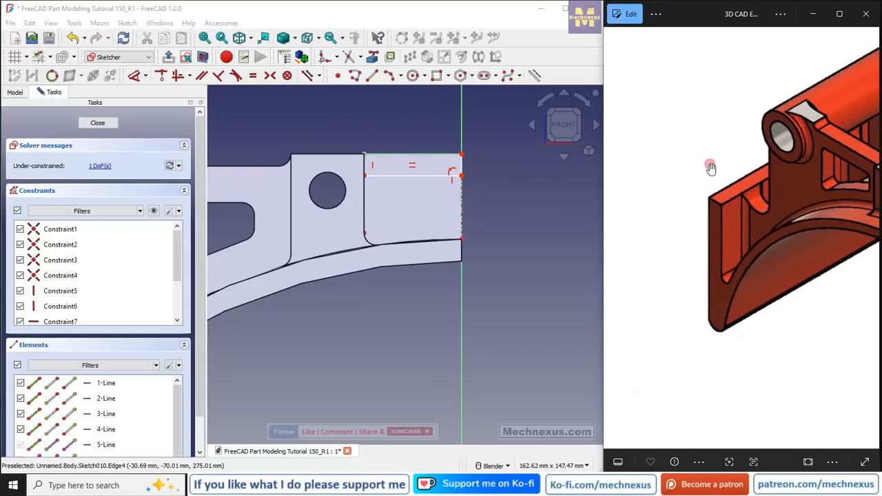
scroll(715, 278, "up", 5)
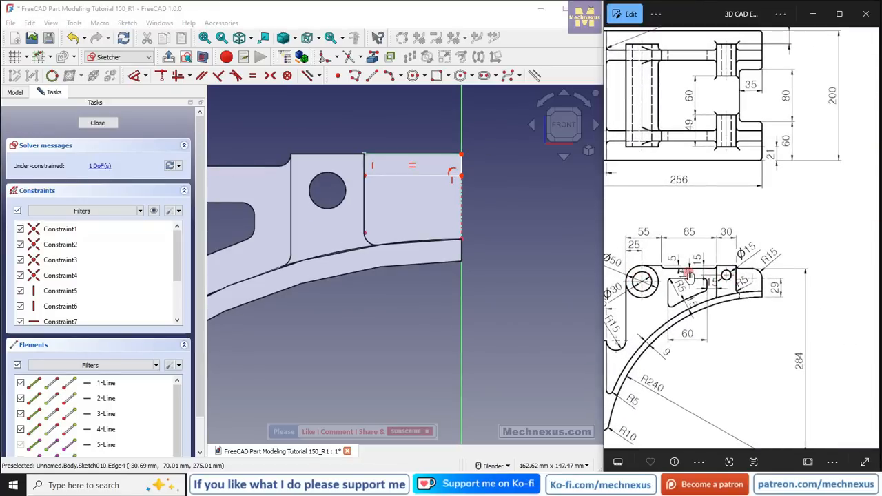
scroll(755, 275, "up", 3)
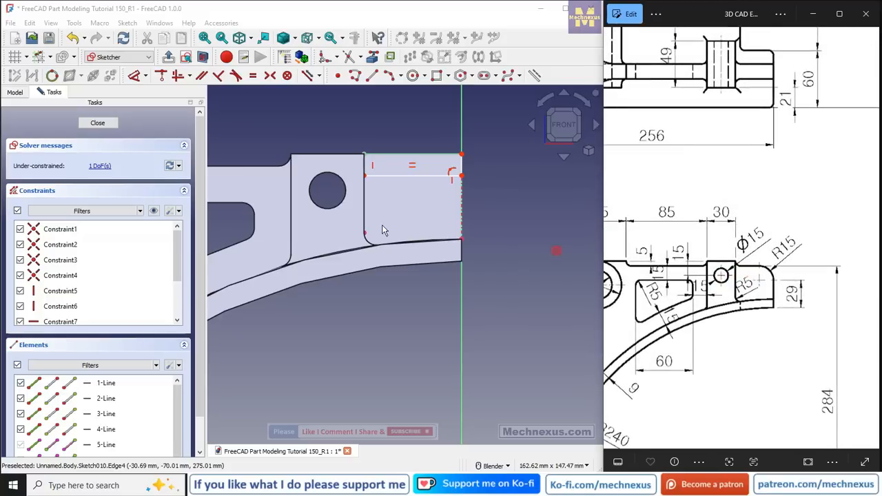
left_click(371, 56)
left_click(274, 166)
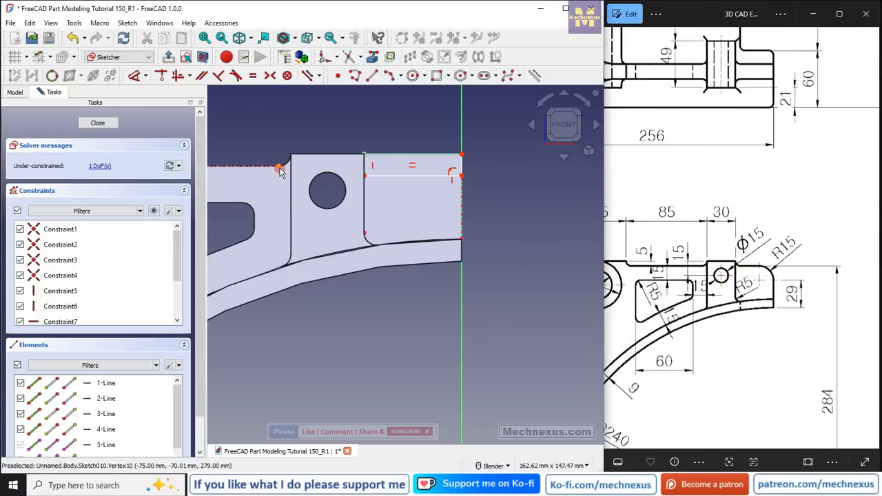
Constrain the rectangle's lower inner corner horizontally level with the end of the side web's projected upper edge and finish the sketch
left_click(279, 169)
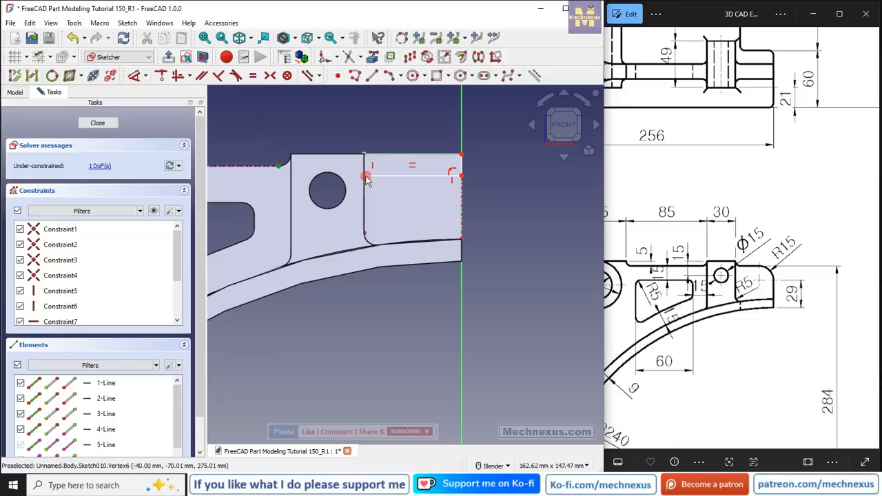
left_click(366, 177)
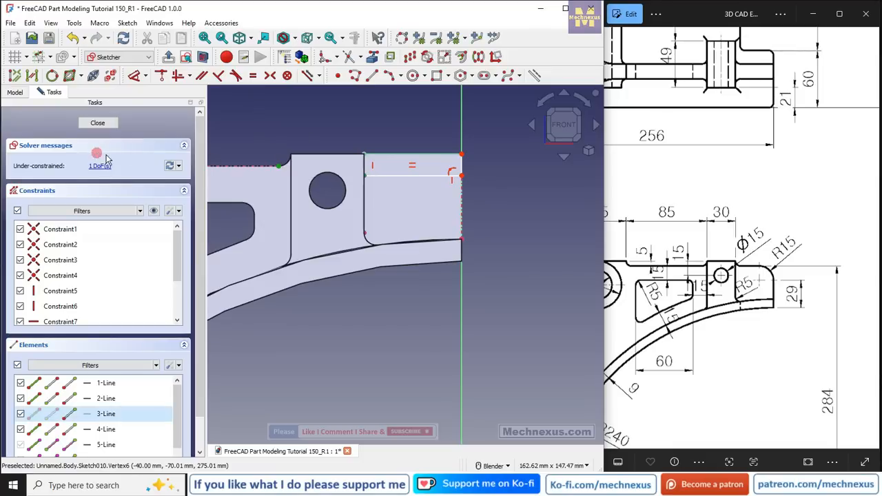
left_click(177, 79)
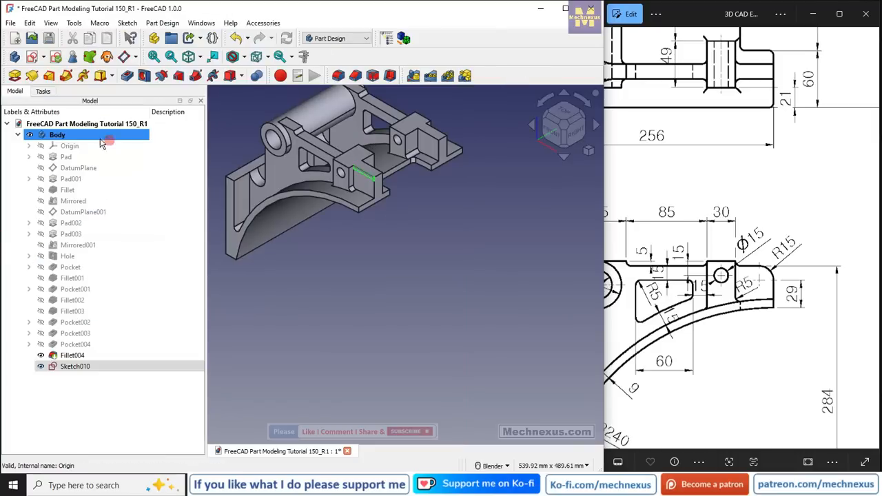
Cut the rectangle sketch as a Through all pocket to lower the end tabs on both lugs
left_click(127, 77)
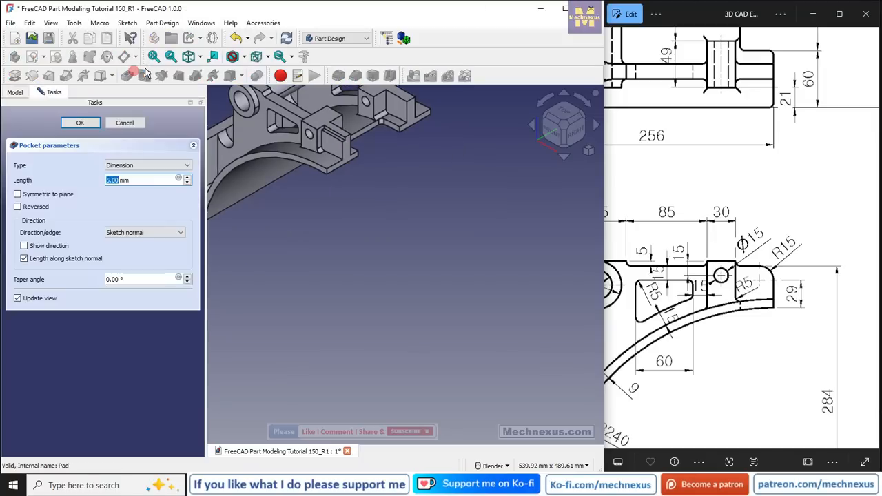
left_click(145, 167)
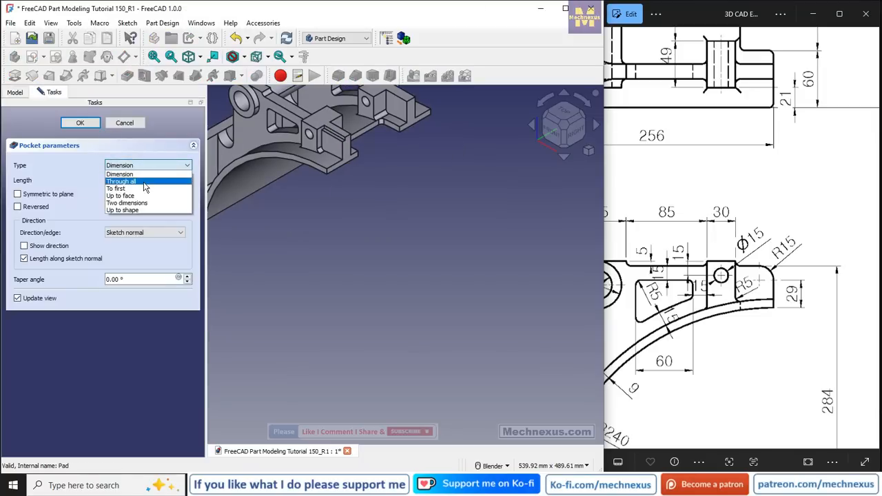
left_click(144, 182)
middle_click_drag(498, 297, 523, 300)
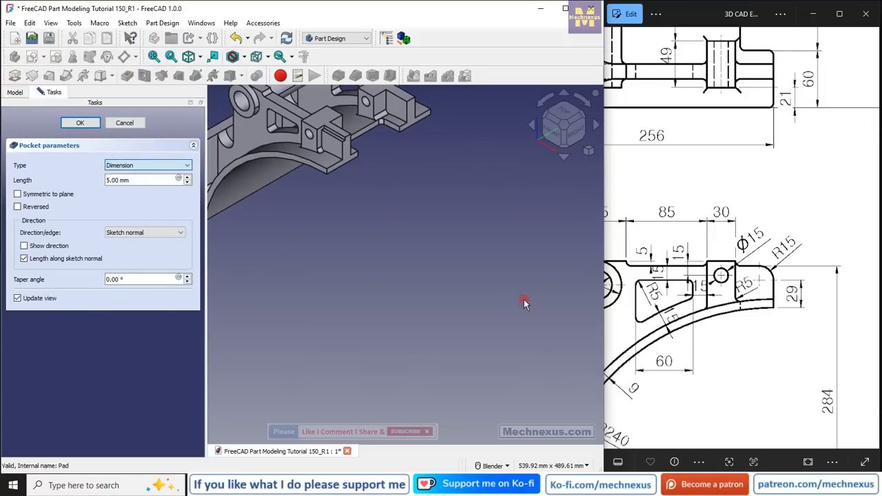
left_click(80, 123)
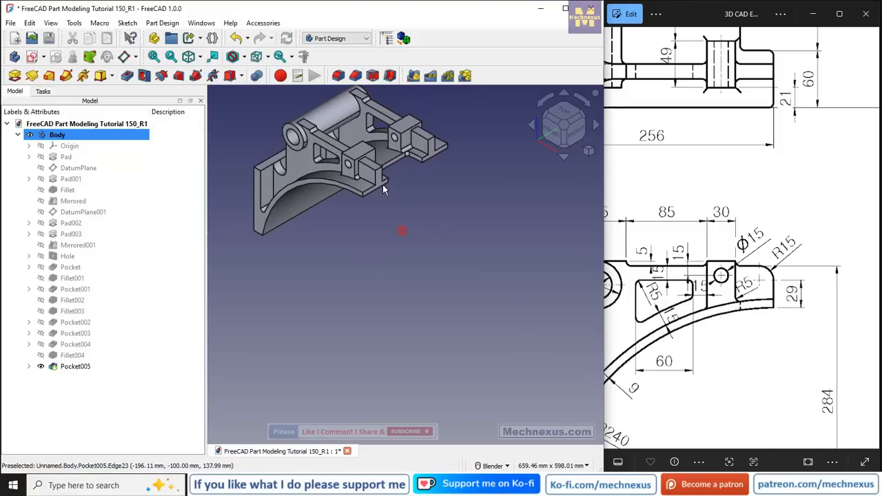
Fillet the upper outer edges of both lugs' thin end tabs with a 15 mm radius
scroll(383, 233, "up", 3)
scroll(380, 275, "down", 4)
scroll(361, 167, "up", 5)
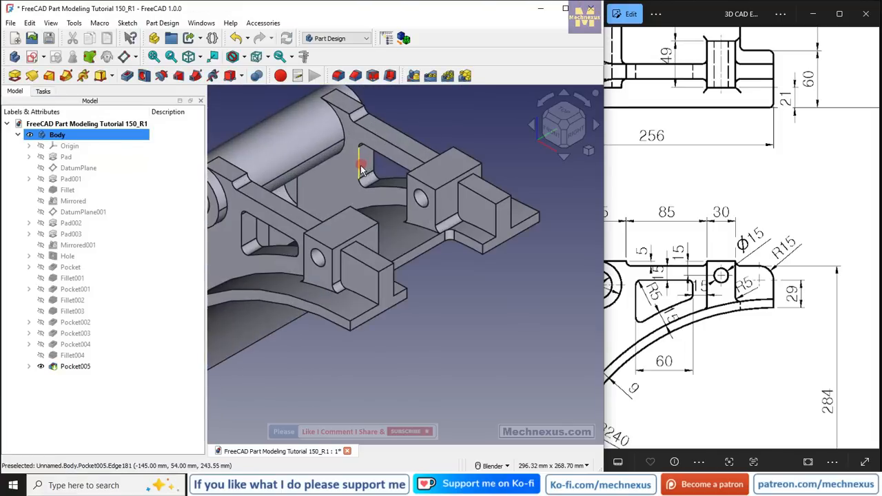
left_click(385, 267)
left_click(505, 202, "ctrl")
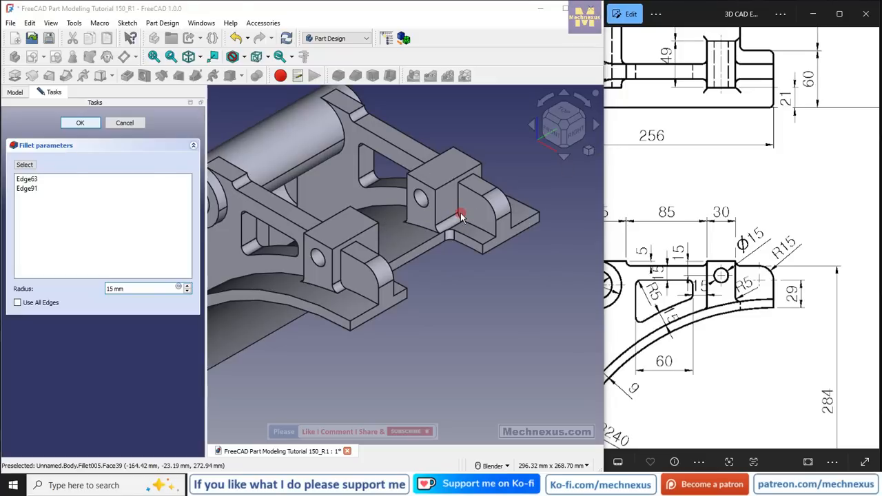
scroll(448, 214, "down", 3)
scroll(340, 271, "up", 3)
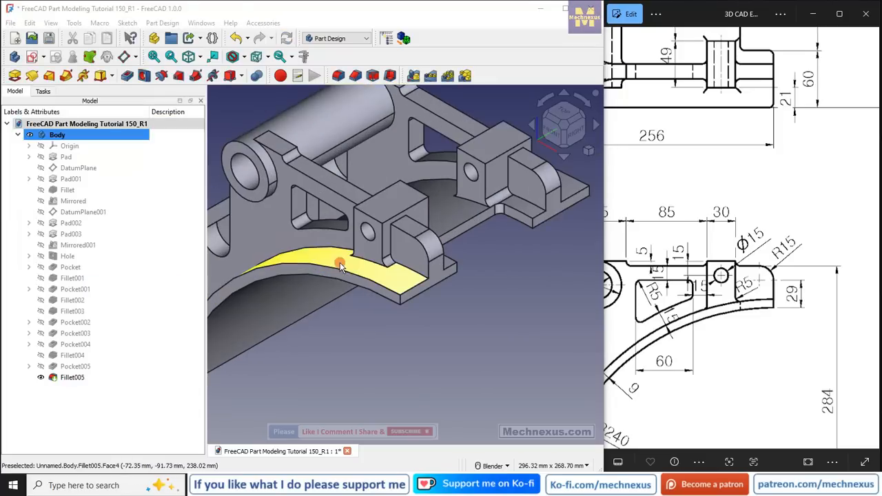
Compare the model with the bracket's reference image, examining the lugs and the outer corners of their base flanges
left_click_drag(817, 238, 671, 238)
left_click_drag(772, 262, 636, 280)
left_click_drag(738, 228, 729, 241)
mouse_move(330, 250)
middle_mouse_down()
mouse_move(364, 265)
mouse_move(365, 255)
mouse_move(354, 250)
mouse_move(334, 266)
mouse_move(397, 255)
mouse_move(447, 276)
mouse_move(361, 239)
mouse_move(274, 255)
middle_mouse_up()
scroll(274, 255, "down", 3)
mouse_move(685, 240)
left_mouse_down()
mouse_move(729, 230)
mouse_move(696, 265)
mouse_move(674, 247)
left_mouse_up()
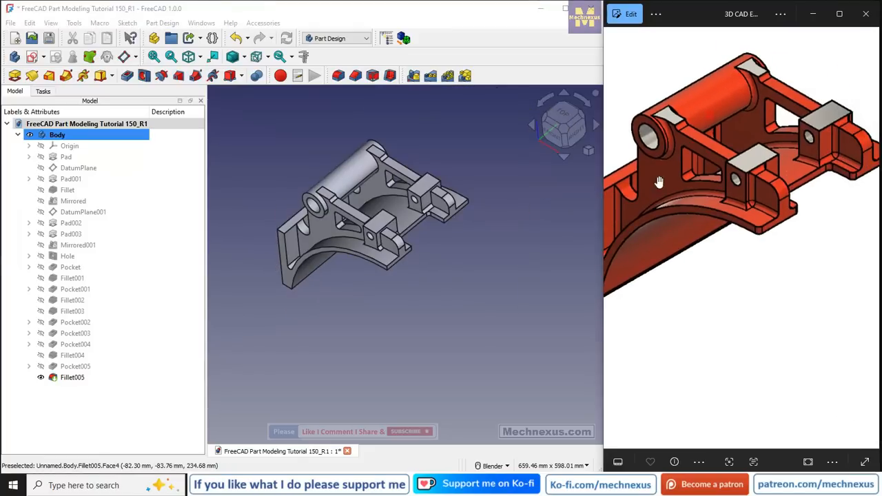
left_click_drag(736, 263, 706, 241)
scroll(705, 242, "down", 1)
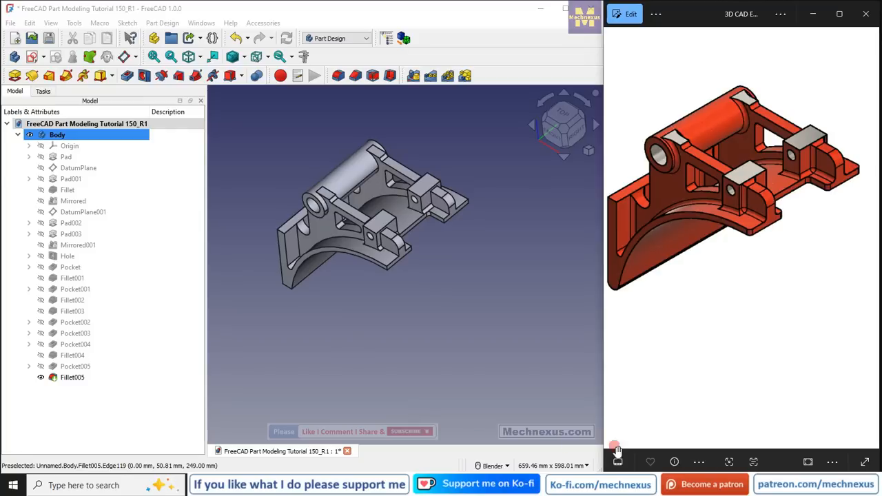
scroll(810, 198, "up", 3)
scroll(445, 213, "up", 2)
scroll(410, 224, "down", 2)
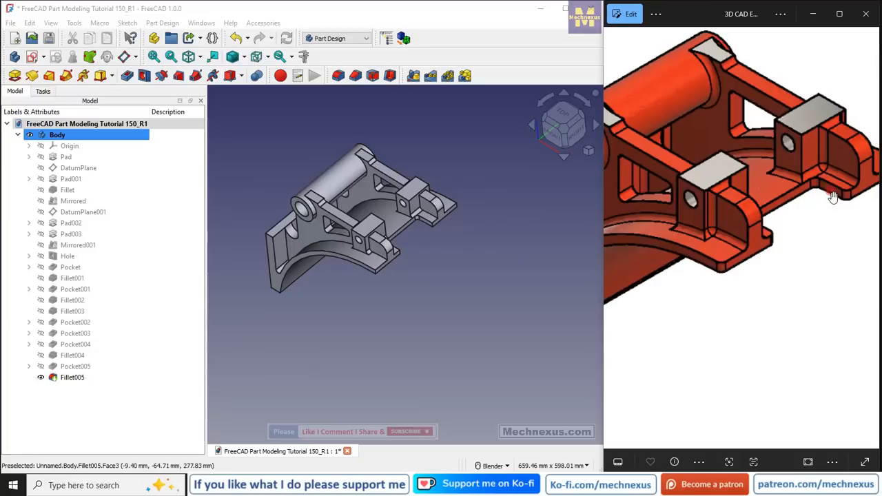
Start a fillet and select the two outer vertical corner edges of the front lug's base flange
scroll(370, 262, "up", 5)
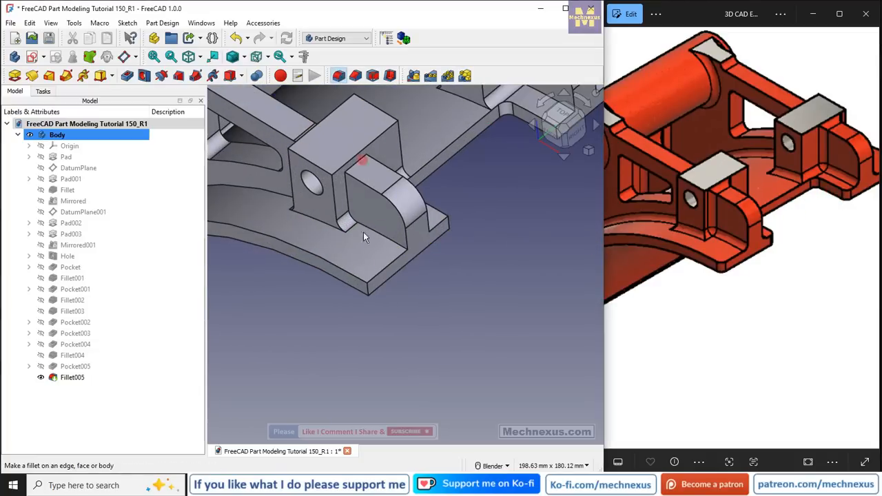
scroll(784, 253, "down", 3)
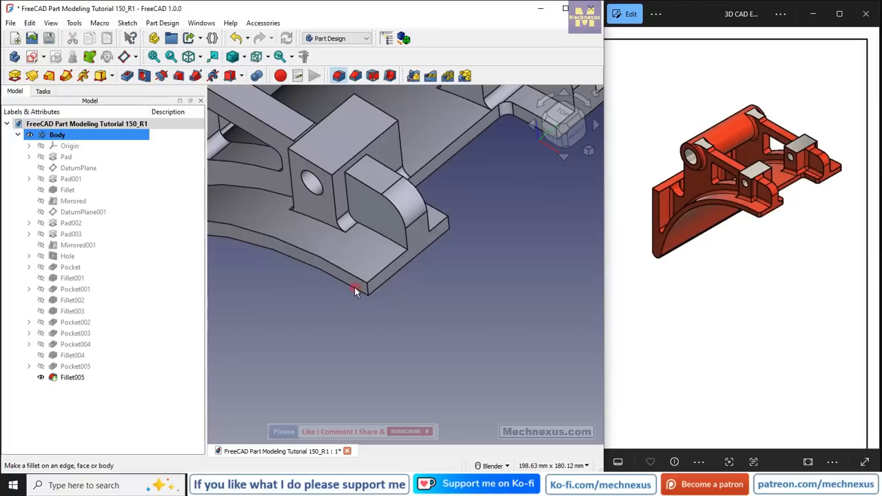
left_click(338, 75)
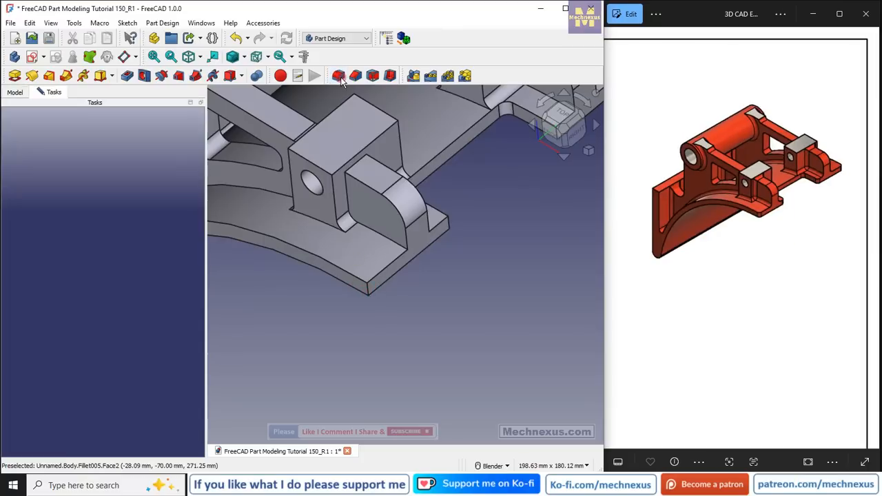
scroll(327, 99, "up", 5)
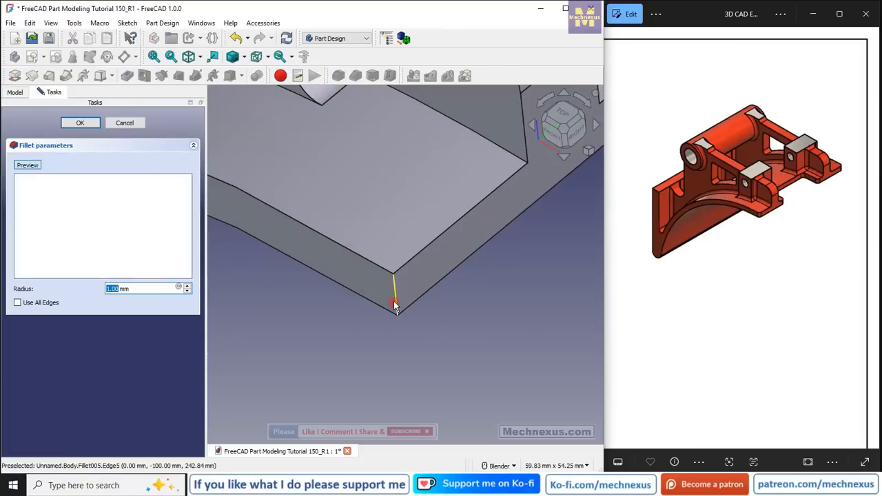
left_click(28, 165)
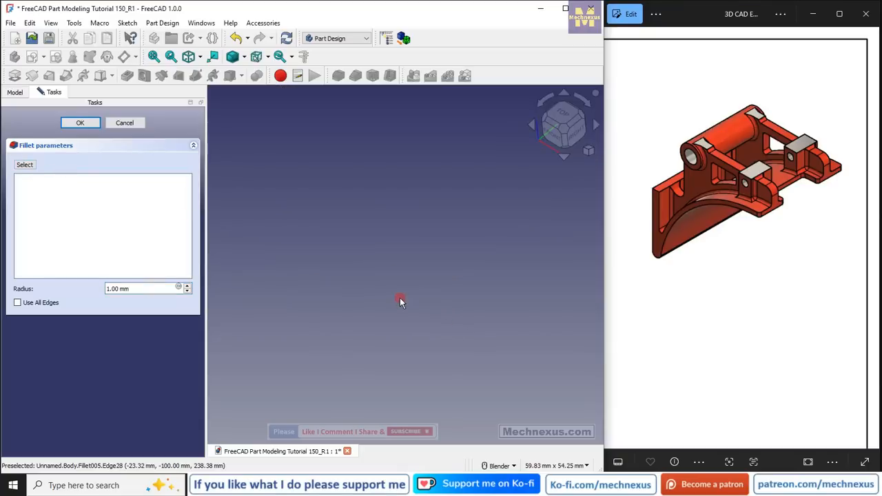
left_click(25, 165)
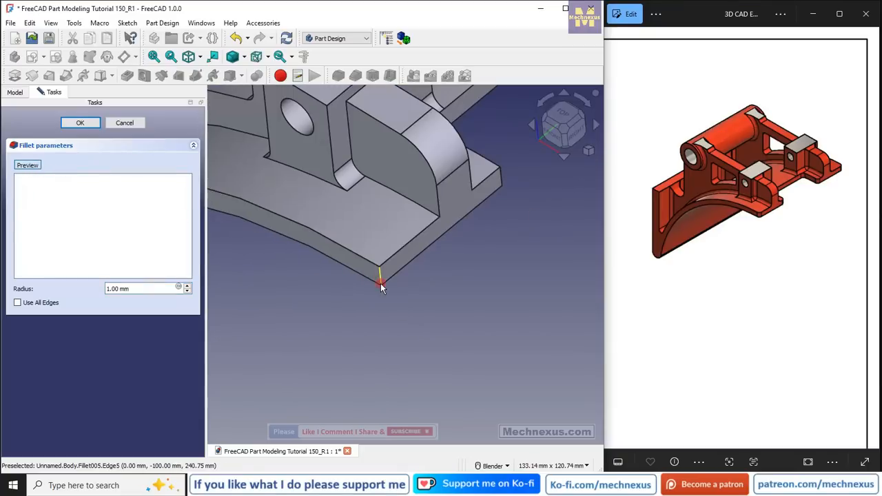
left_click(500, 176)
left_click(445, 284)
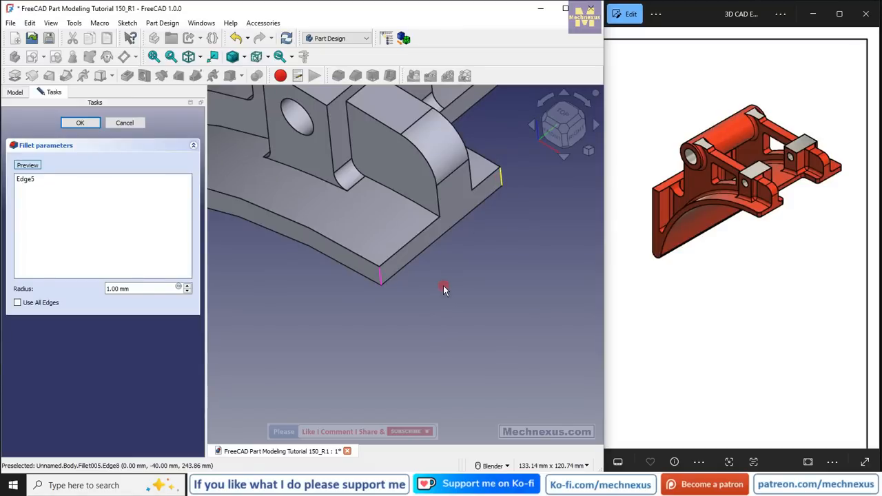
Add the two outer vertical corner edges of the rear lug's flange and apply the fillet with a 5 mm radius
scroll(443, 285, "down", 9)
scroll(480, 240, "up", 8)
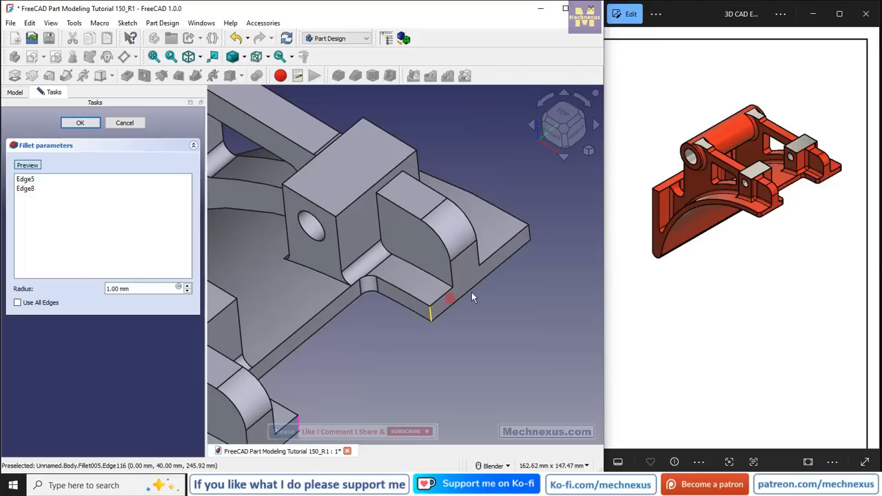
left_click(551, 260)
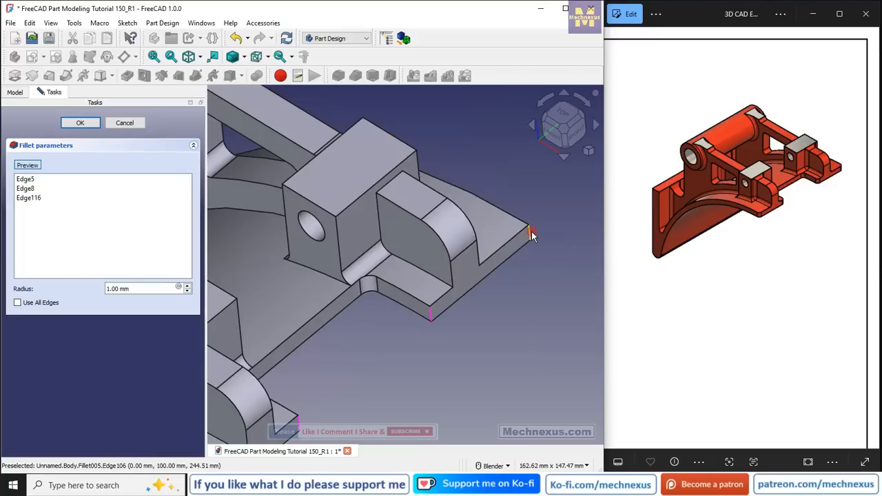
left_click(132, 289)
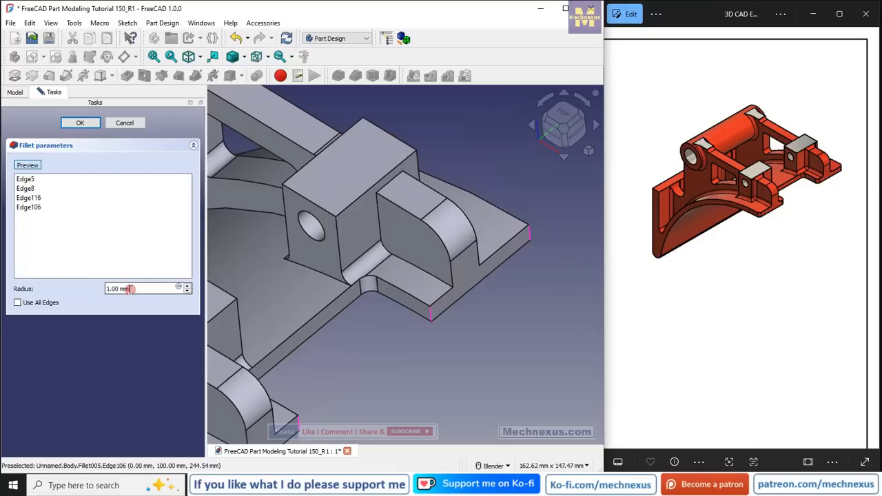
left_click_drag(129, 289, 91, 288)
type("5")
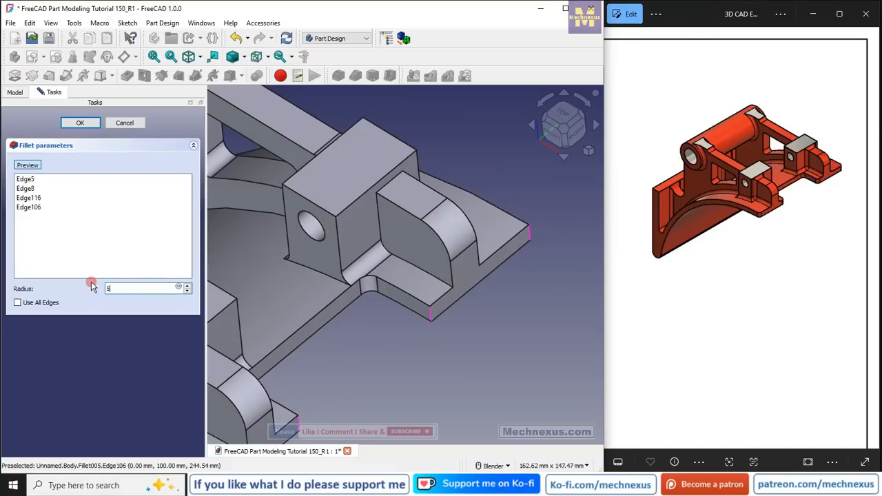
left_click(91, 124)
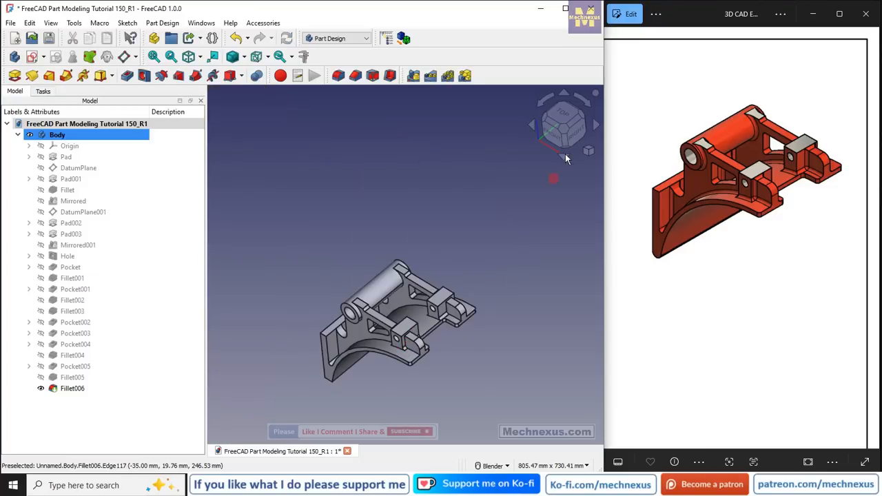
View the bracket isometrically and compare its overall shape, lugs and fillets with the reference image
left_click(588, 152)
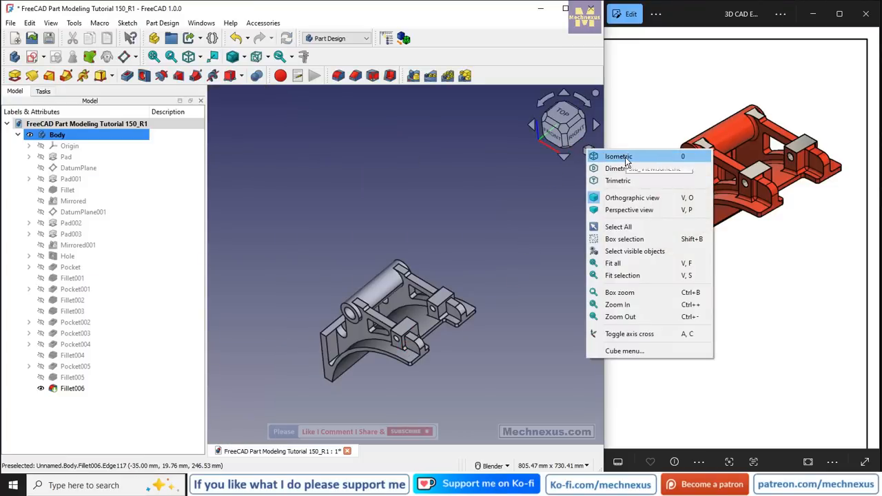
left_click(620, 154)
scroll(326, 367, "up", 4)
scroll(354, 281, "down", 1)
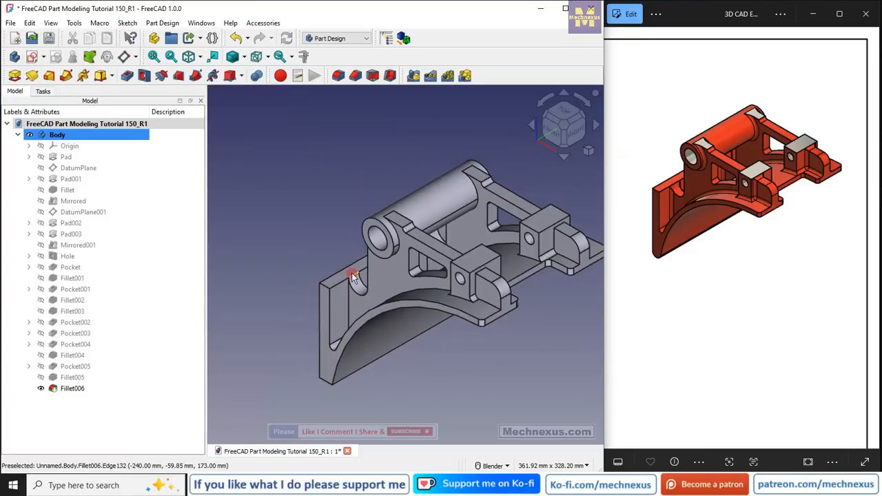
scroll(390, 250, "down", 1)
scroll(715, 213, "up", 1)
left_click_drag(724, 273, 713, 319)
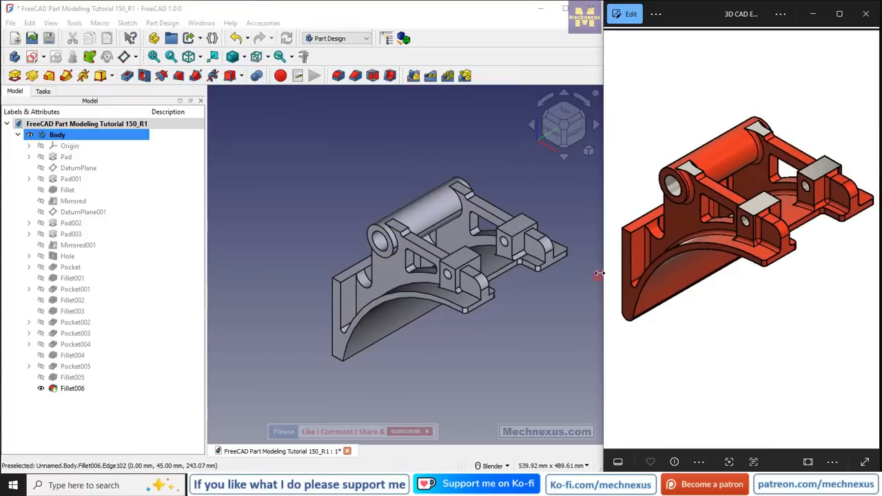
scroll(598, 293, "up", 1)
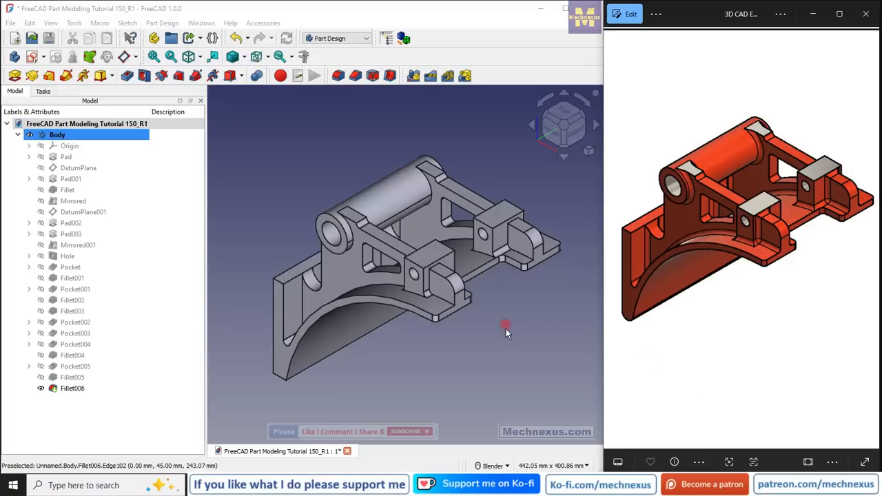
scroll(829, 185, "up", 1)
left_click_drag(781, 243, 687, 282)
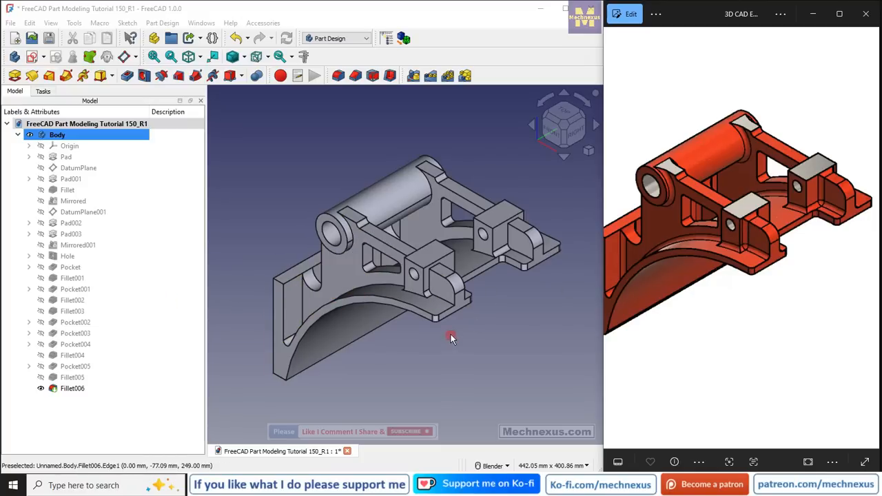
scroll(734, 219, "up", 2)
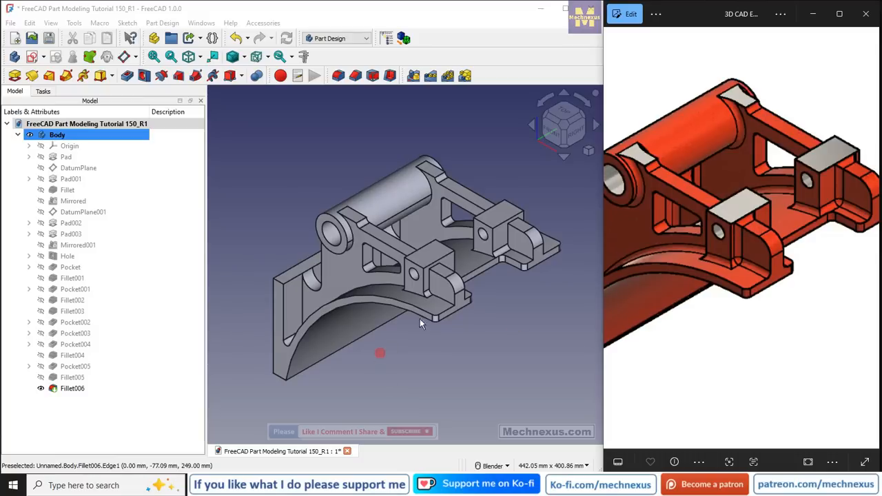
scroll(485, 302, "down", 2)
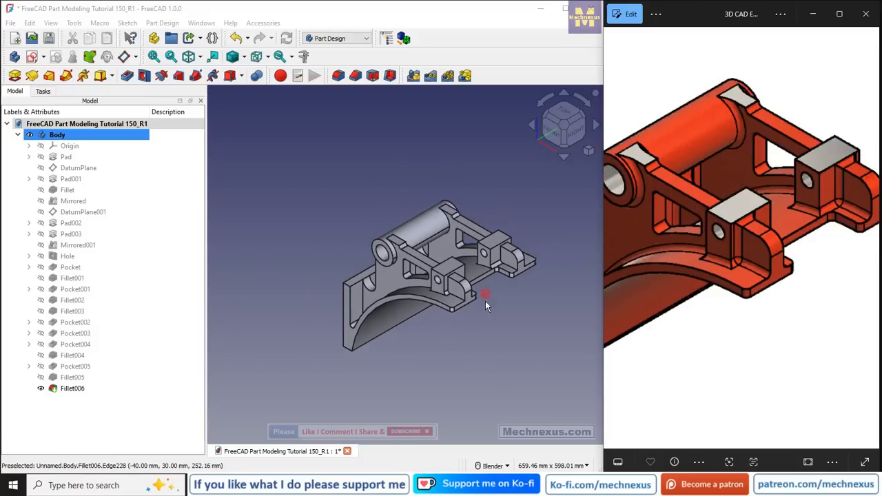
scroll(564, 294, "up", 1)
scroll(696, 277, "down", 5)
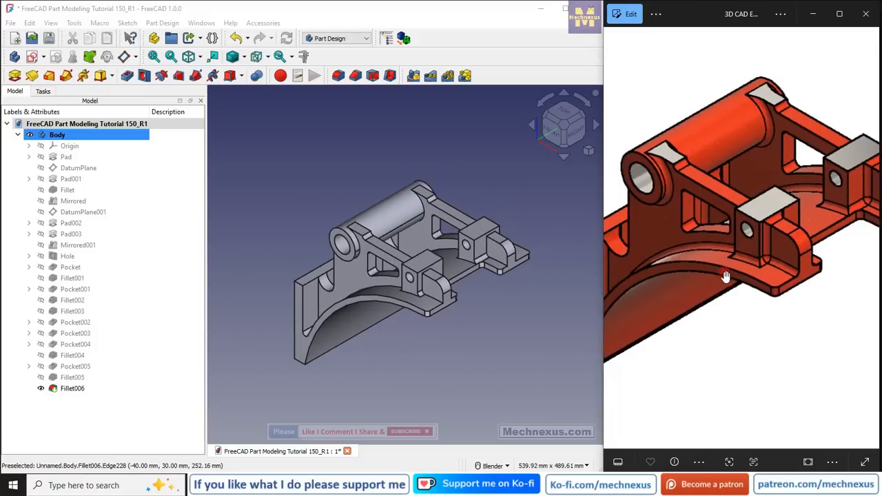
Set the body's custom appearance to a dark red diffuse colour (#b80000) and close its display properties
left_click(288, 177)
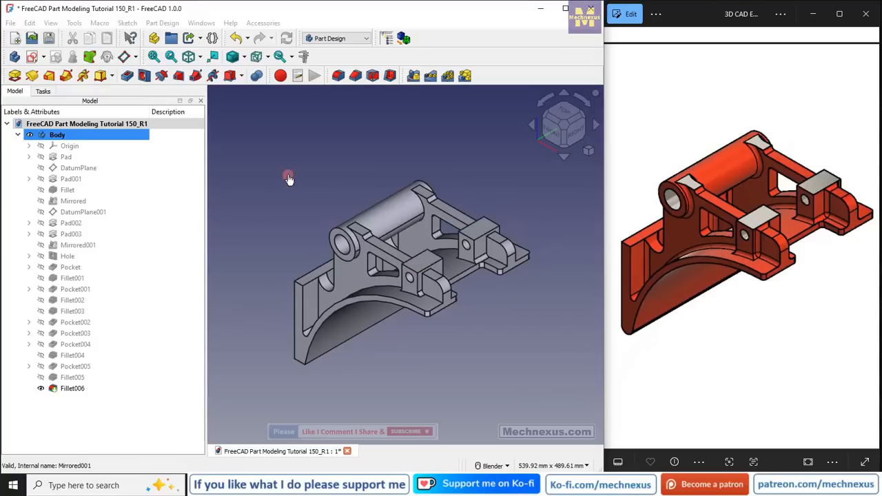
right_click(67, 141)
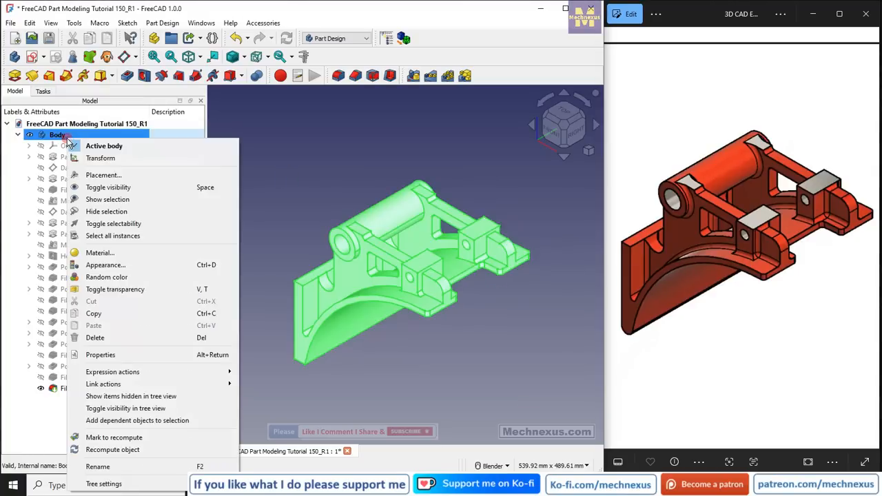
left_click(105, 267)
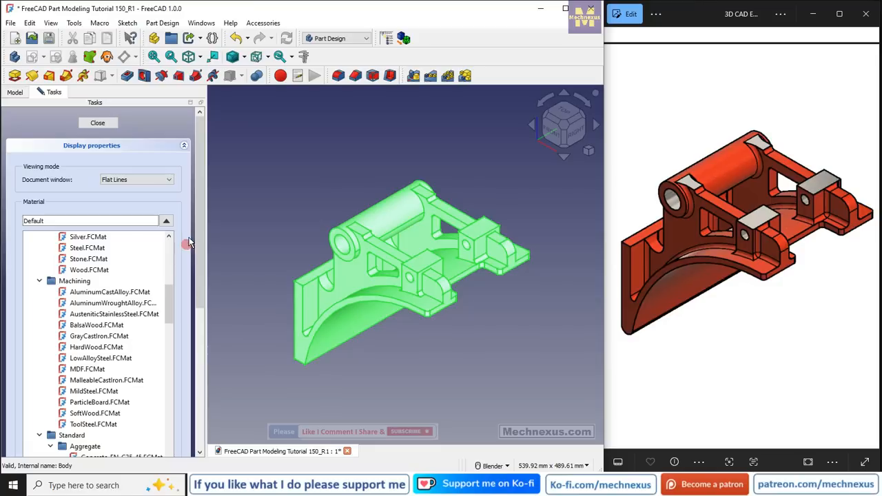
scroll(197, 228, "down", 5)
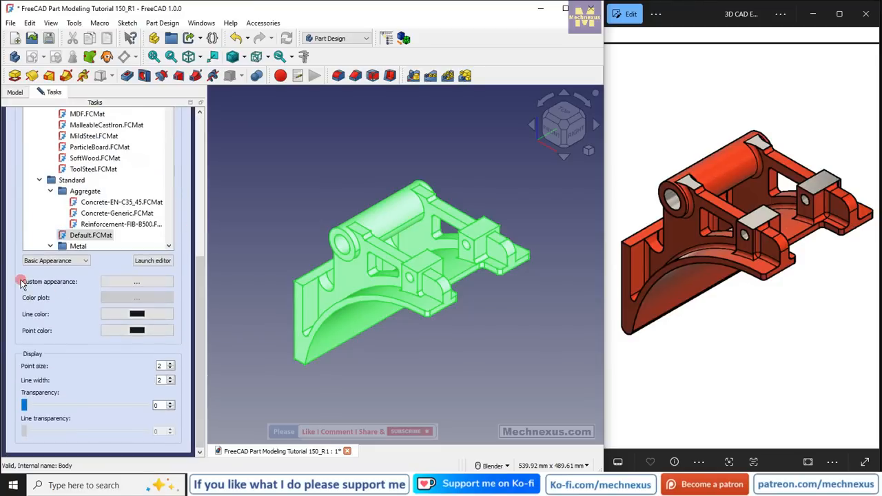
left_click(131, 281)
left_click(328, 206)
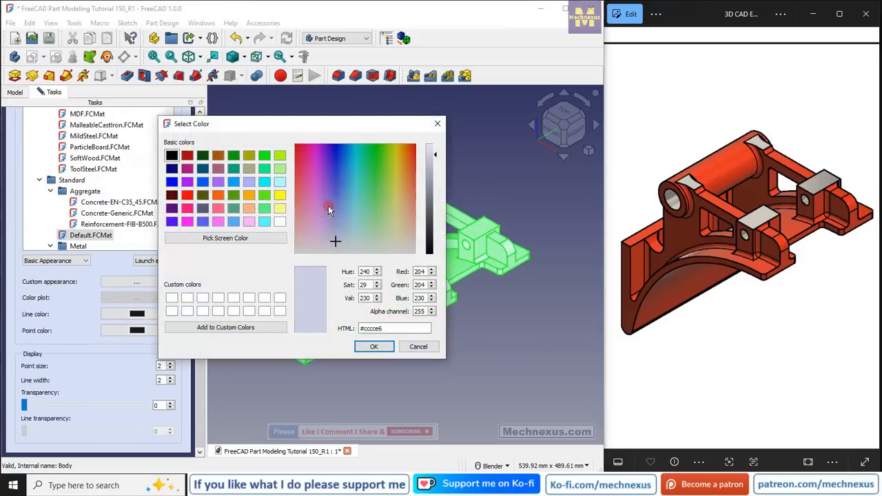
left_click(187, 195)
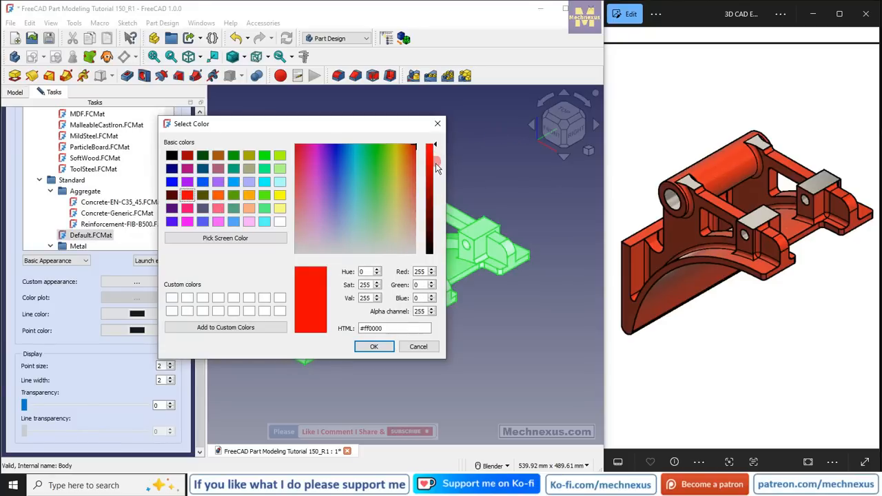
left_click_drag(435, 148, 435, 177)
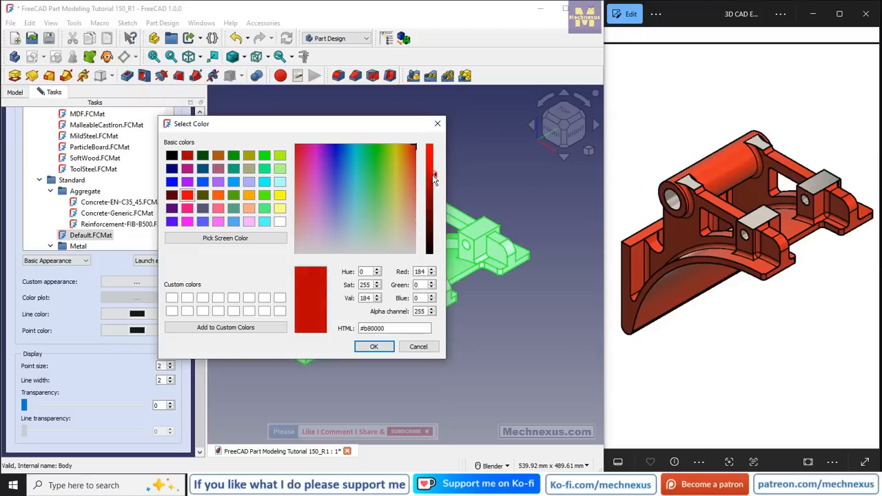
left_click(372, 346)
left_click(353, 315)
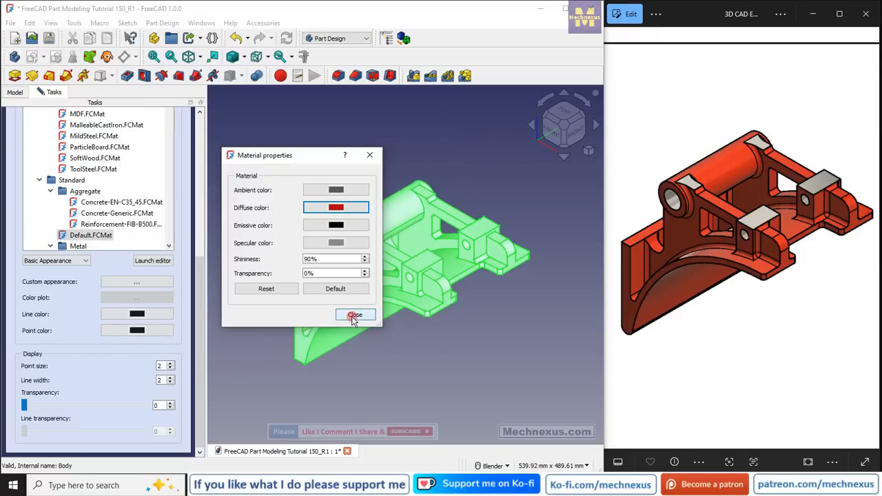
left_click(376, 363)
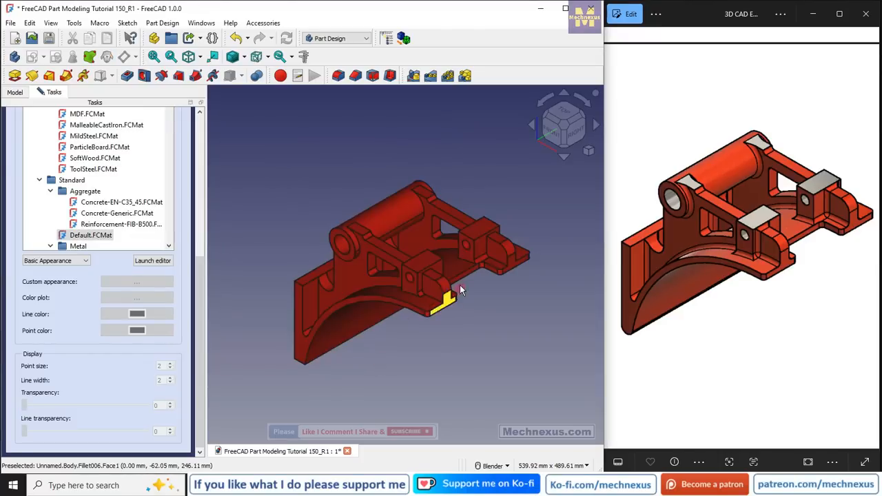
scroll(460, 283, "up", 3)
scroll(408, 232, "down", 3)
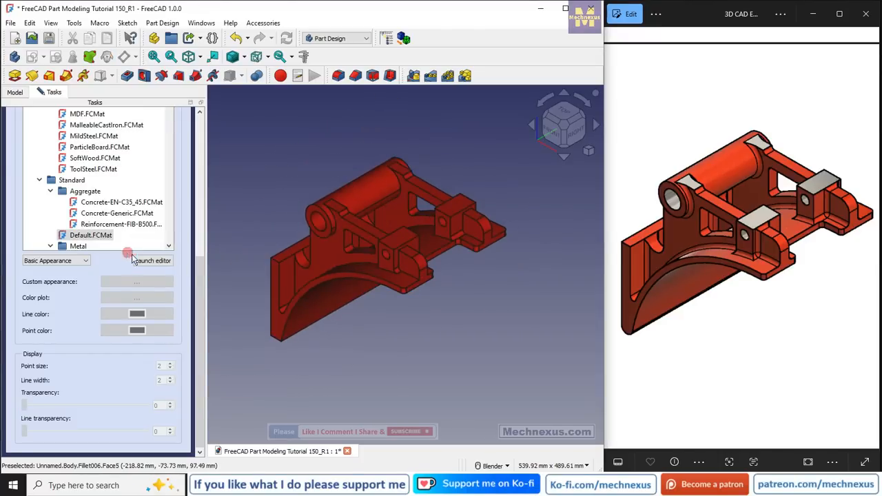
scroll(154, 165, "up", 5)
left_click(97, 123)
Switch to the Part workbench and start setting the appearance per face on the bracket's last fillet feature
scroll(811, 196, "up", 2)
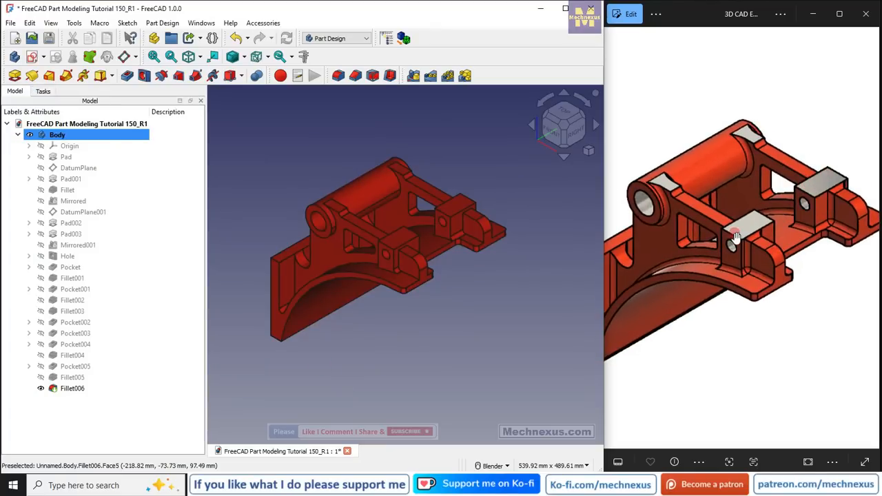
scroll(747, 130, "down", 2)
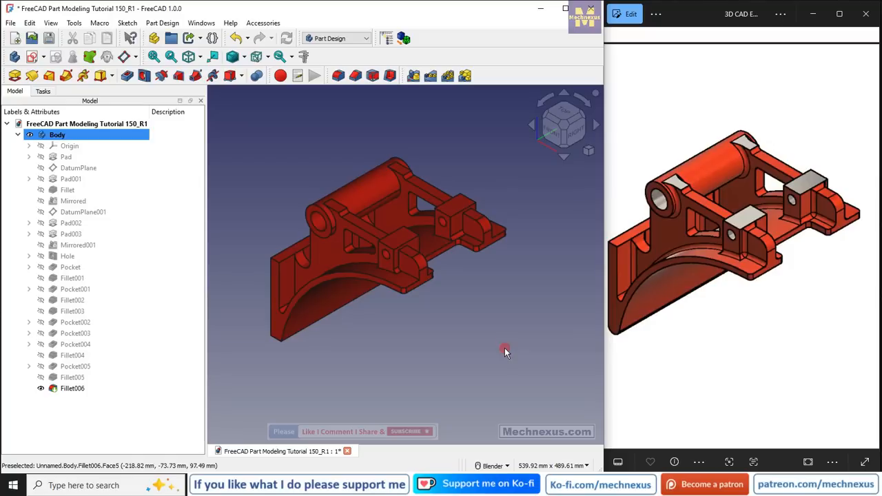
left_click(354, 39)
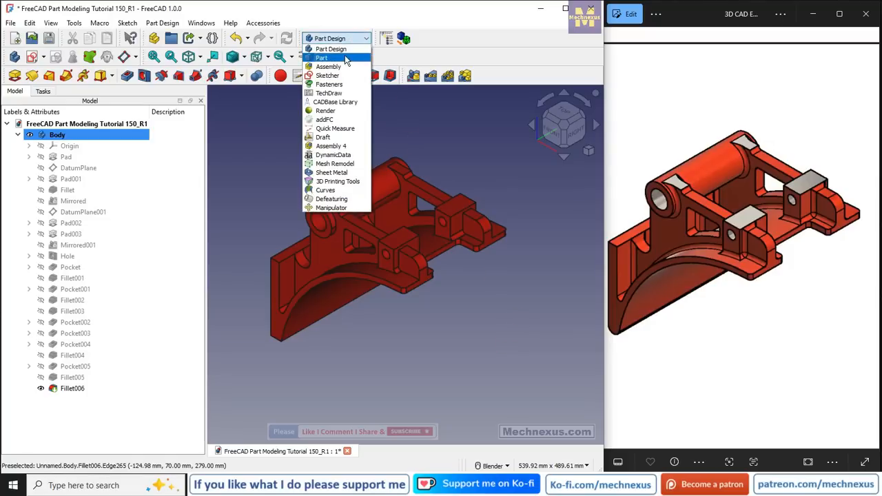
left_click(322, 58)
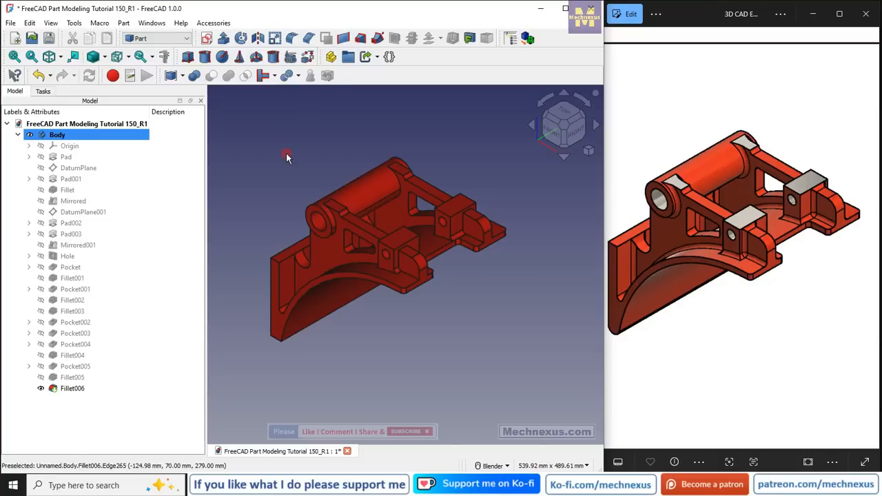
left_click(326, 245)
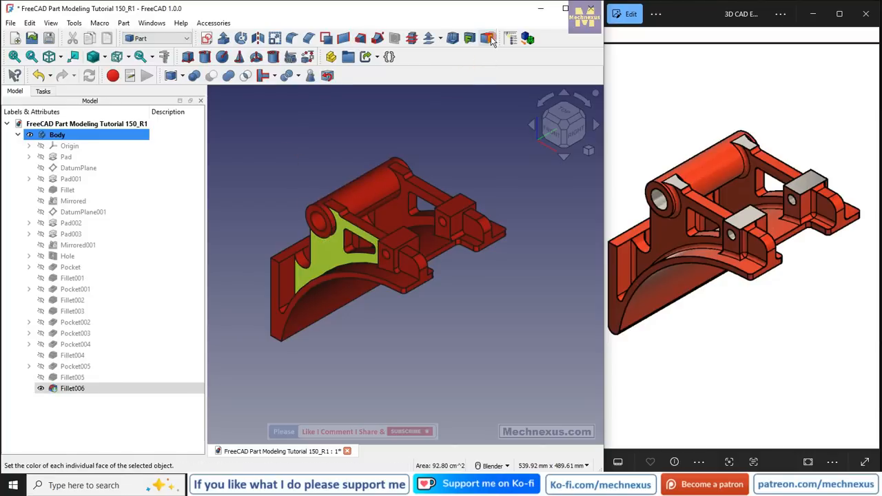
left_click(356, 138)
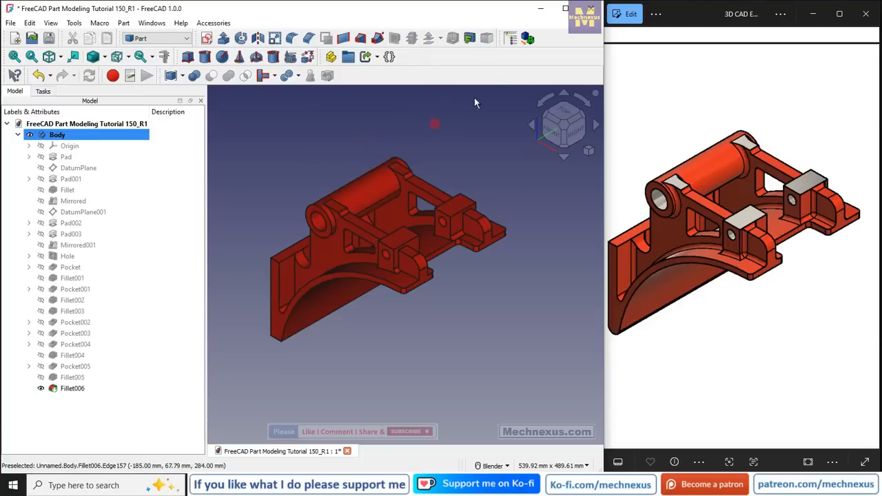
left_click(319, 220)
left_click(489, 40)
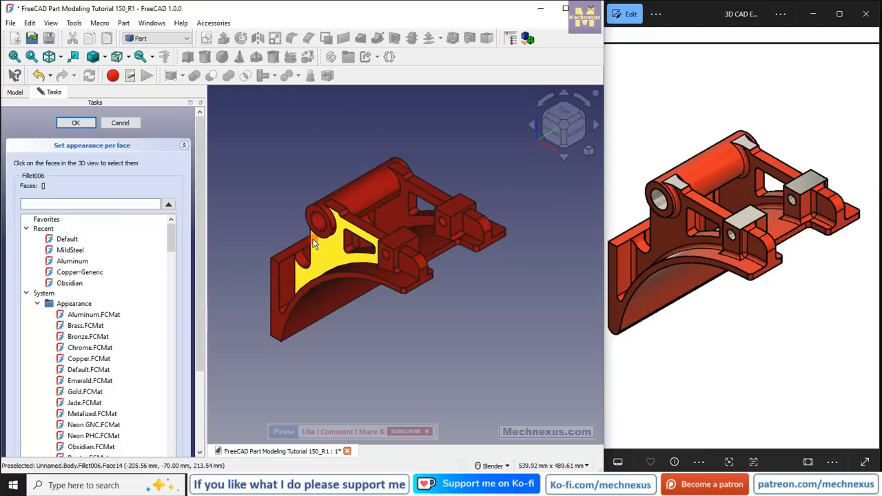
Select the tube's bore, the two flat faces on top of the tube ends, and the top faces of both lug blocks
scroll(318, 232, "up", 2)
left_click(323, 219)
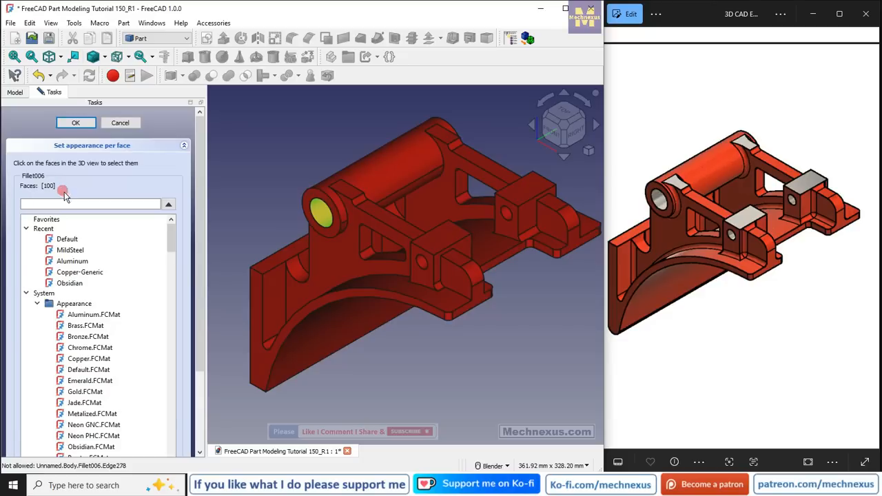
scroll(460, 233, "up", 2)
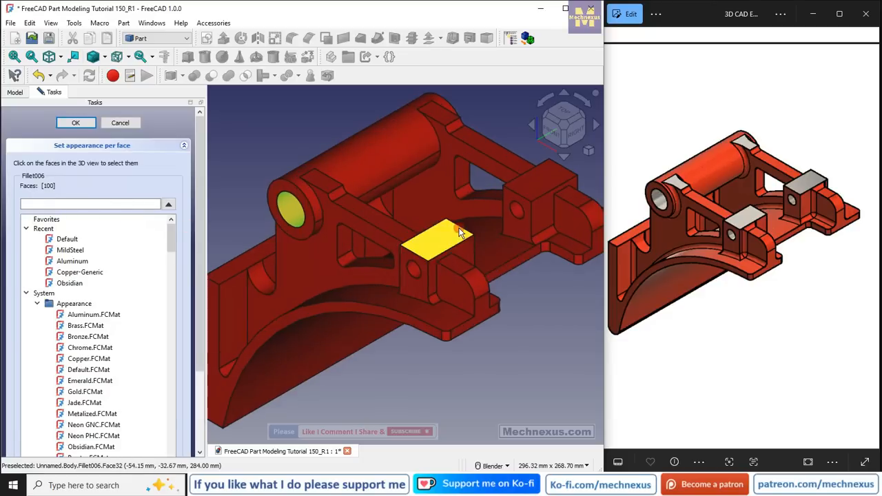
left_click(324, 183)
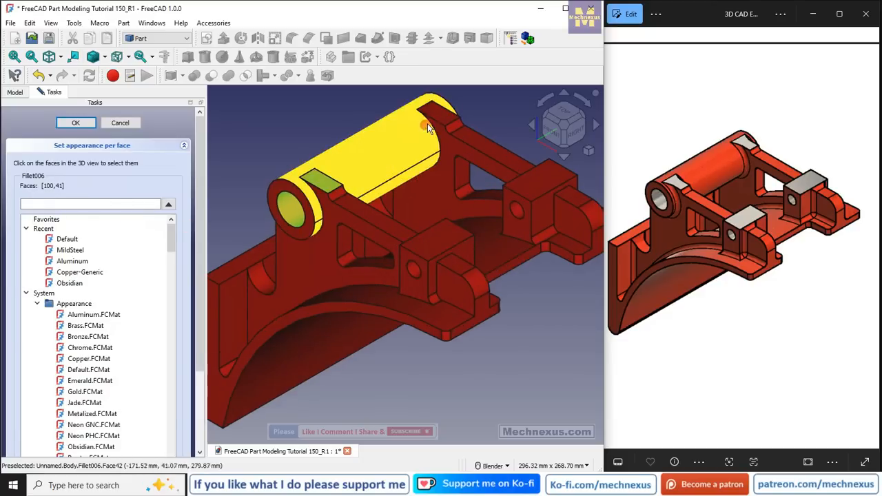
left_click(437, 119)
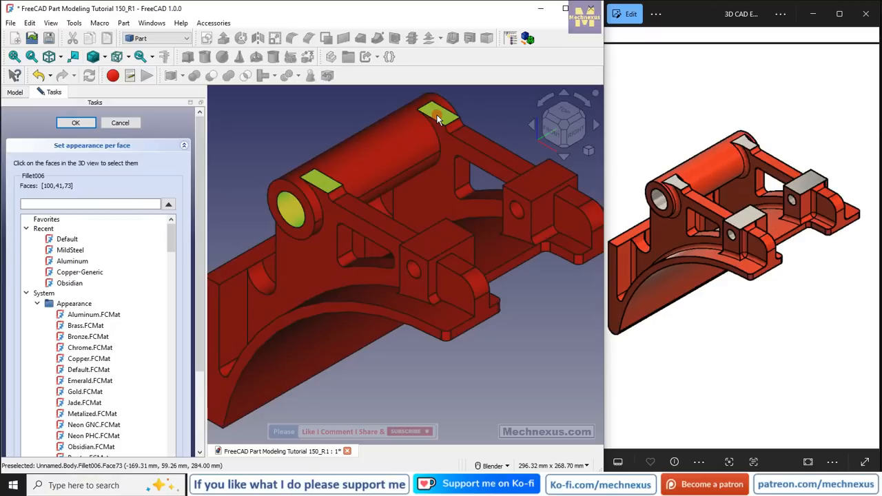
left_click(442, 246)
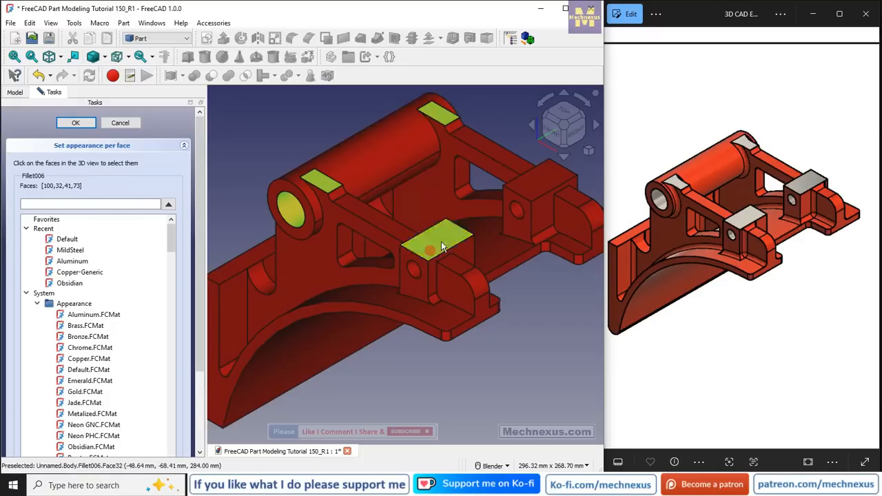
left_click(538, 177)
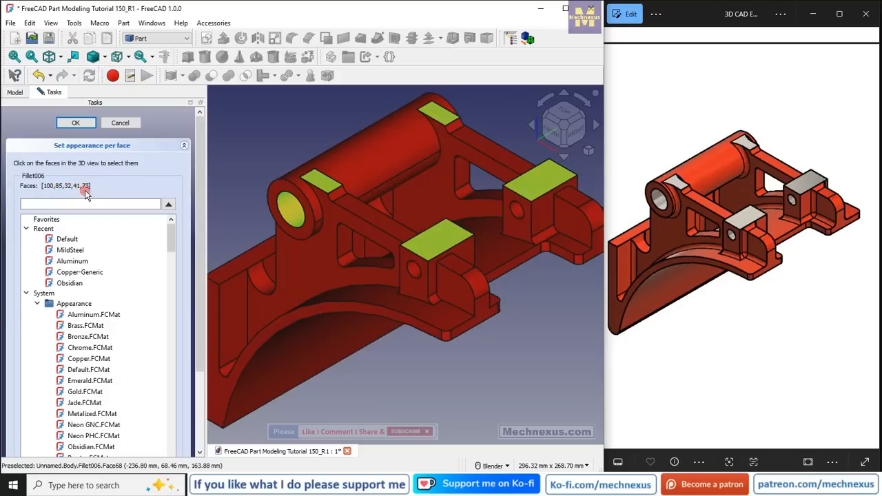
Add the inner hole faces of the front and rear lug blocks to the face selection
scroll(395, 270, "up", 3)
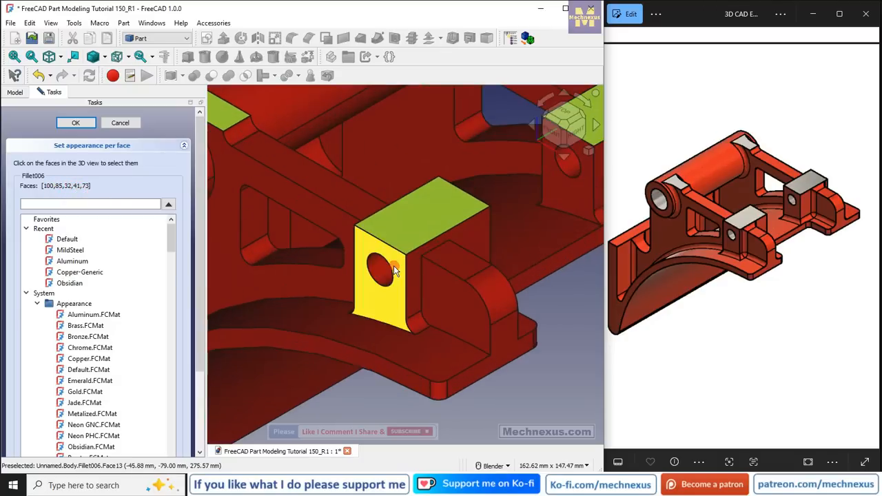
left_click(372, 273)
scroll(372, 275, "down", 3)
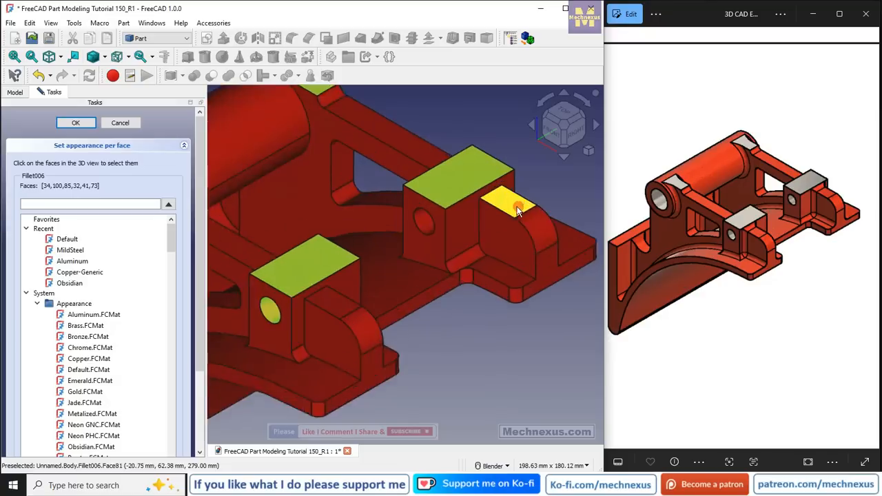
scroll(454, 226, "up", 2)
left_click(409, 231)
scroll(503, 181, "down", 4)
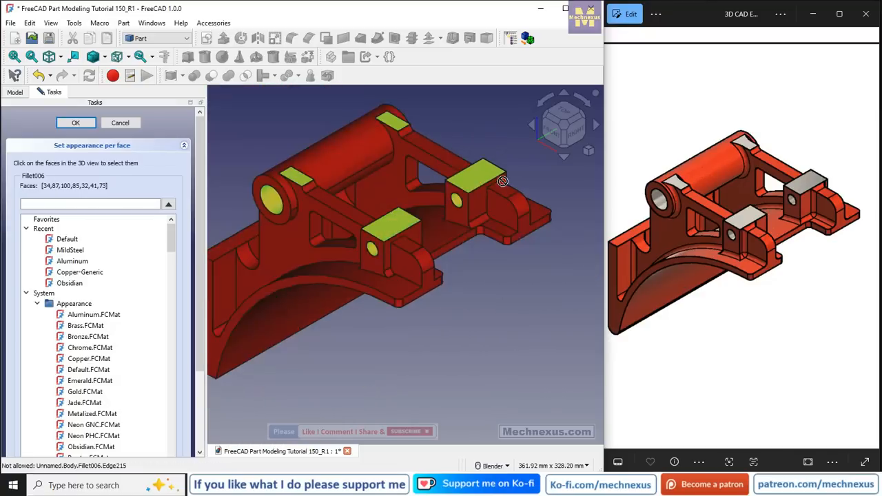
scroll(503, 181, "down", 2)
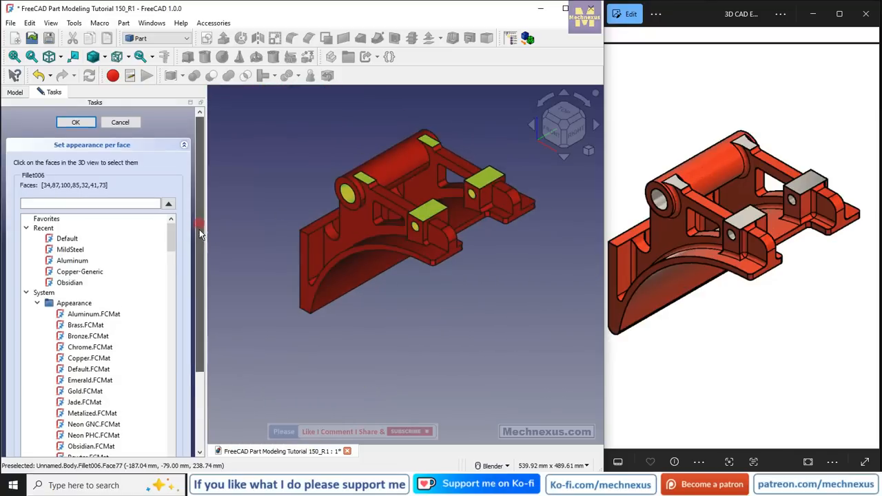
Give the selected faces a custom white diffuse colour (#ffffff) and finish the per-face appearance
left_click_drag(200, 234, 200, 324)
left_click(133, 416)
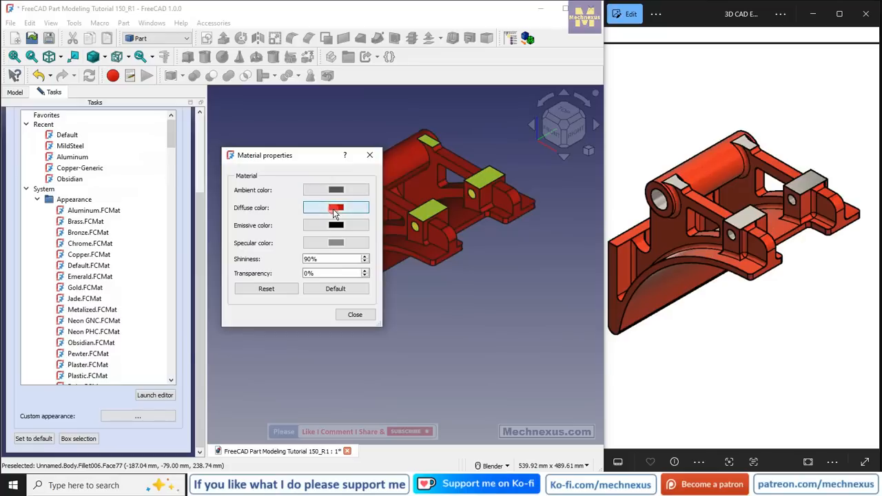
left_click(334, 210)
left_click(280, 221)
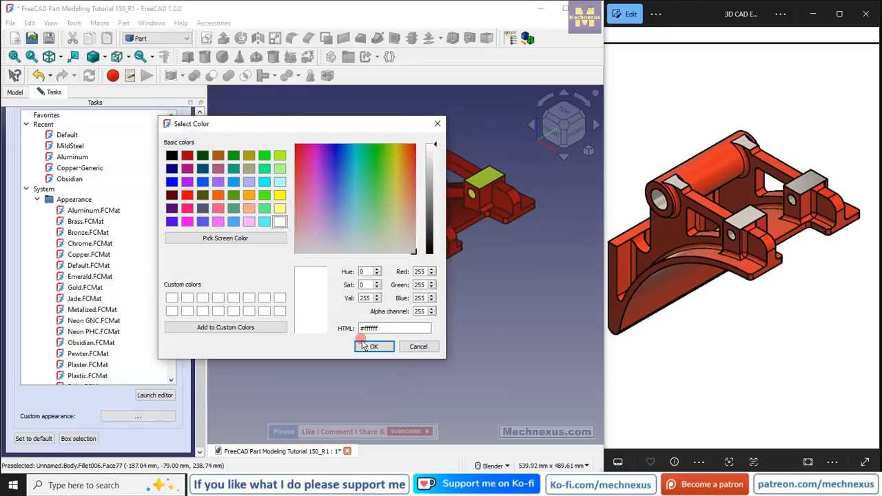
left_click(364, 346)
left_click(350, 315)
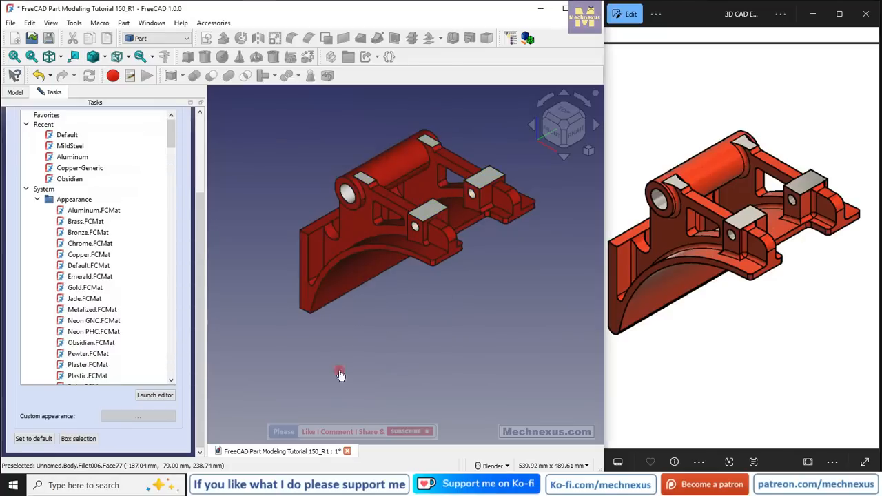
scroll(177, 297, "up", 3)
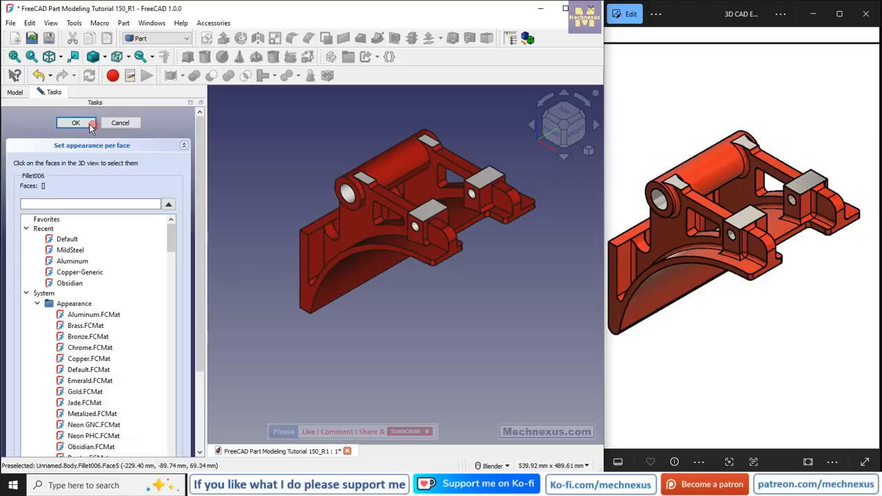
scroll(415, 190, "up", 3)
Compare the coloured bracket with the reference image and view the whole CAD drawing beside it
scroll(366, 259, "down", 2)
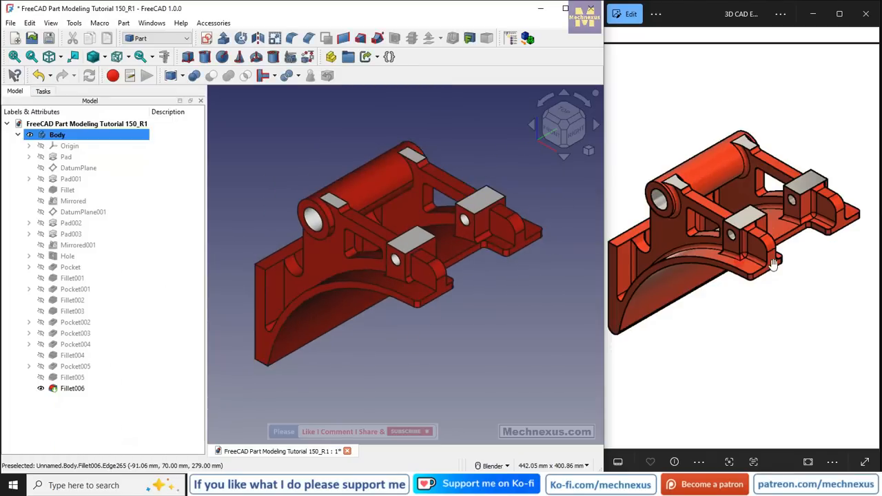
scroll(777, 145, "down", 1)
scroll(777, 145, "down", 1)
scroll(688, 152, "up", 1)
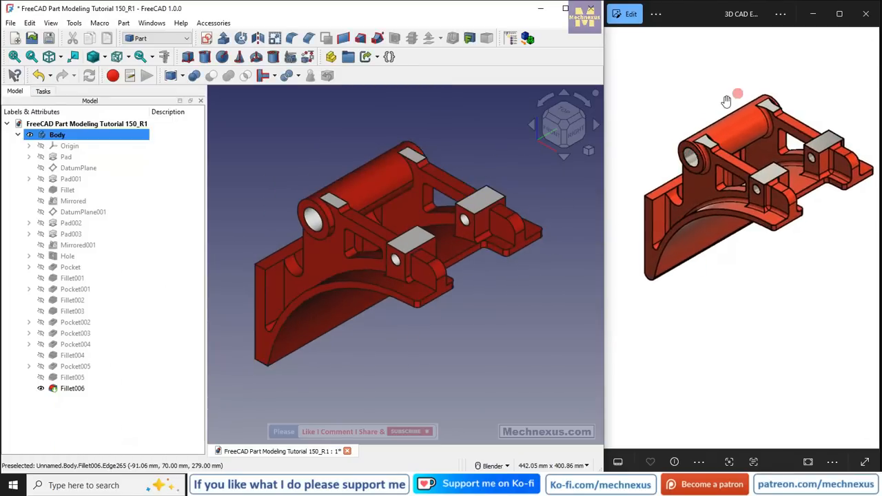
left_click(766, 311)
scroll(765, 311, "down", 3)
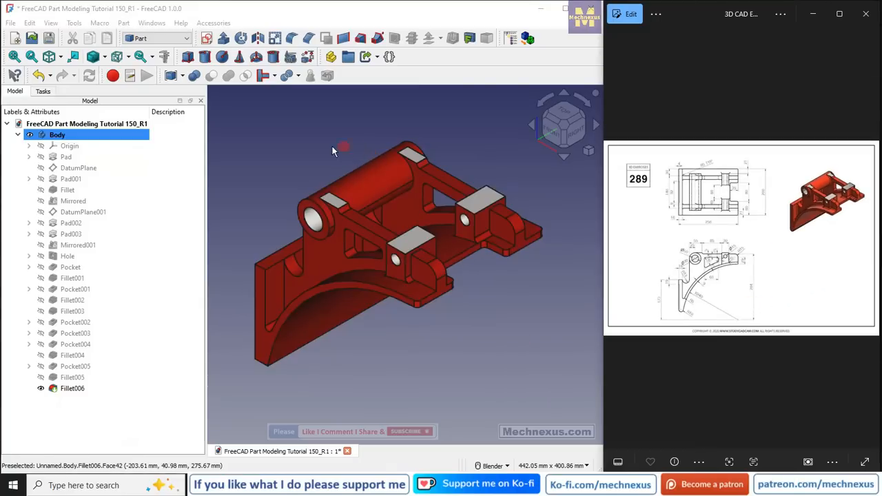
scroll(324, 147, "down", 1)
scroll(342, 150, "up", 1)
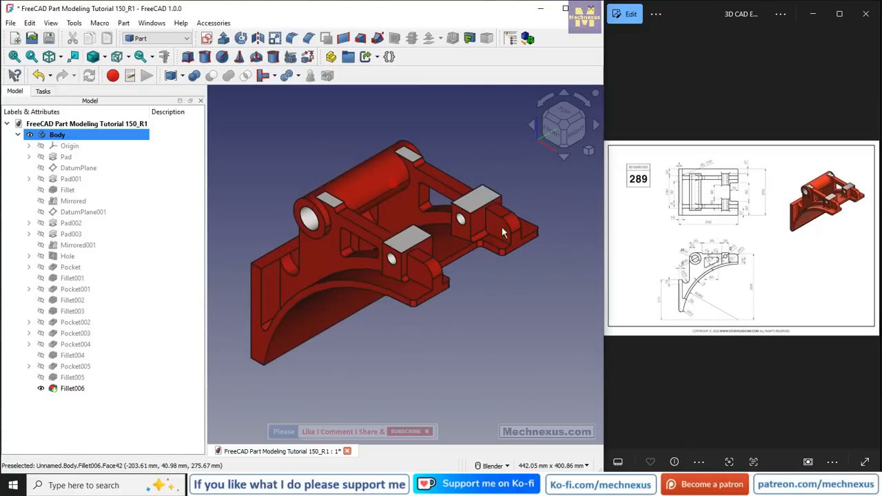
Examine the reference image's shaded bracket up close against the coloured model, and look over the dimensioned views of the drawing
scroll(852, 171, "up", 3)
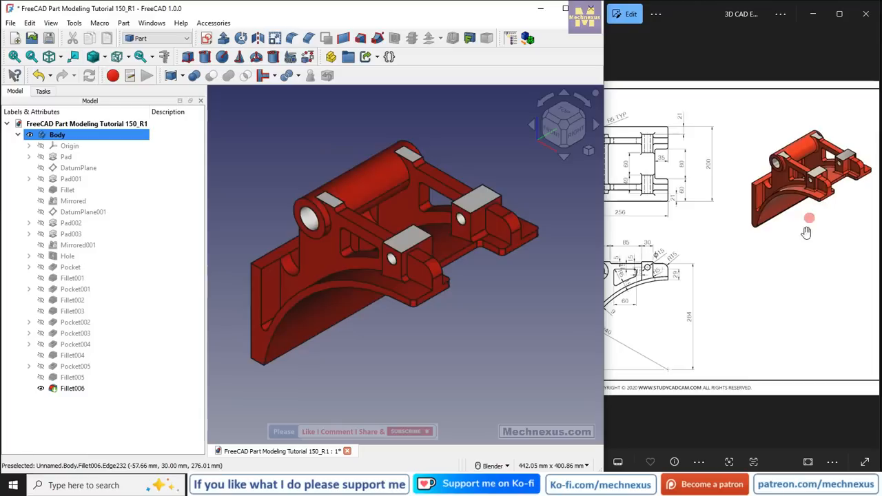
scroll(813, 231, "up", 3)
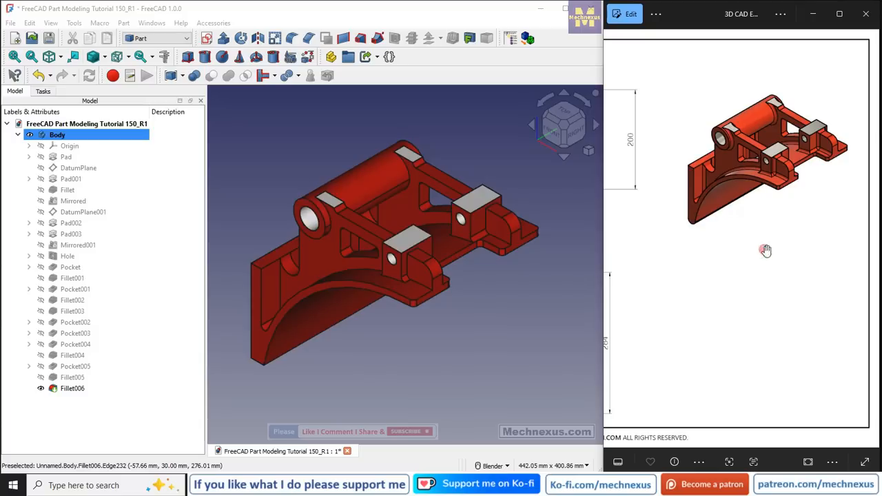
left_click(299, 162)
left_click(155, 40)
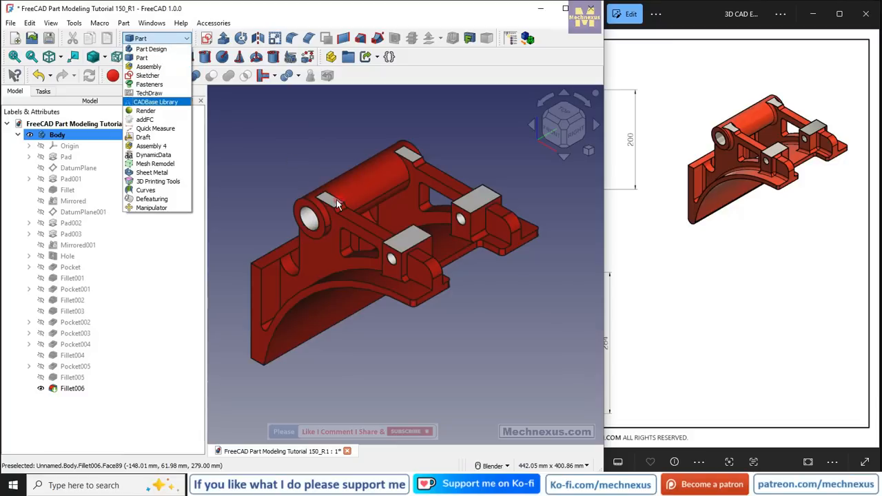
left_click(303, 163)
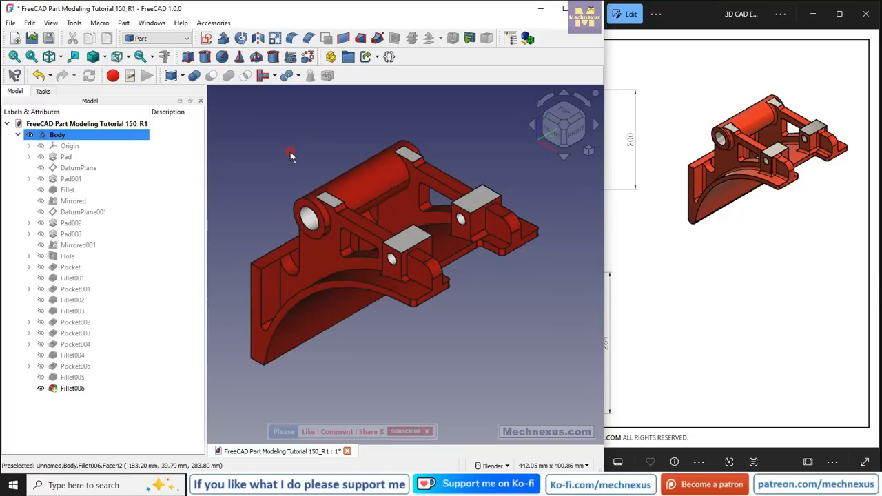
scroll(764, 282, "down", 3)
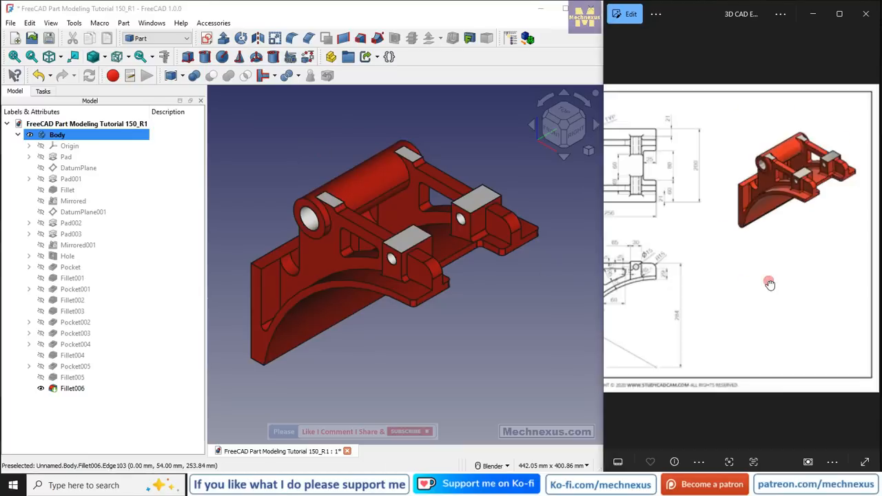
scroll(717, 246, "up", 3)
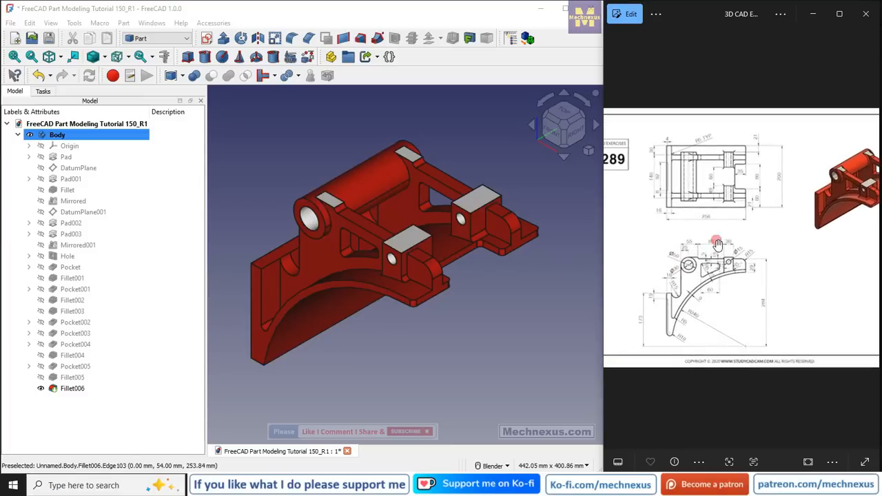
left_click_drag(780, 248, 745, 257)
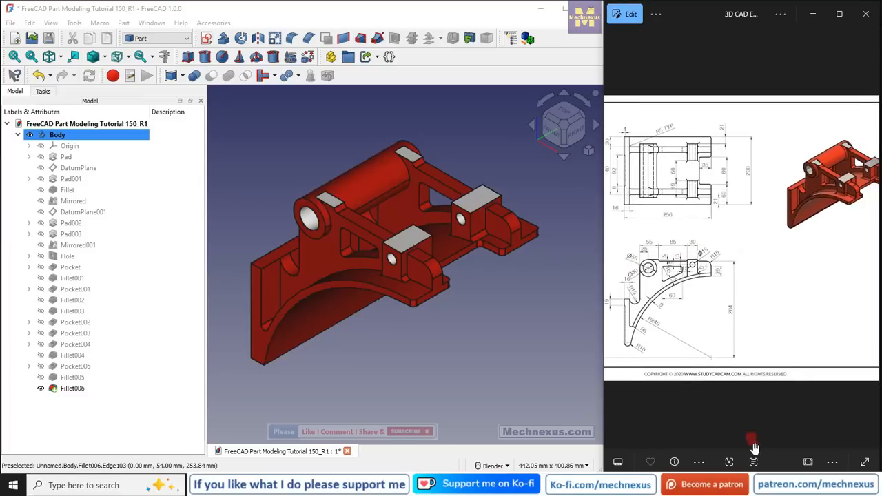